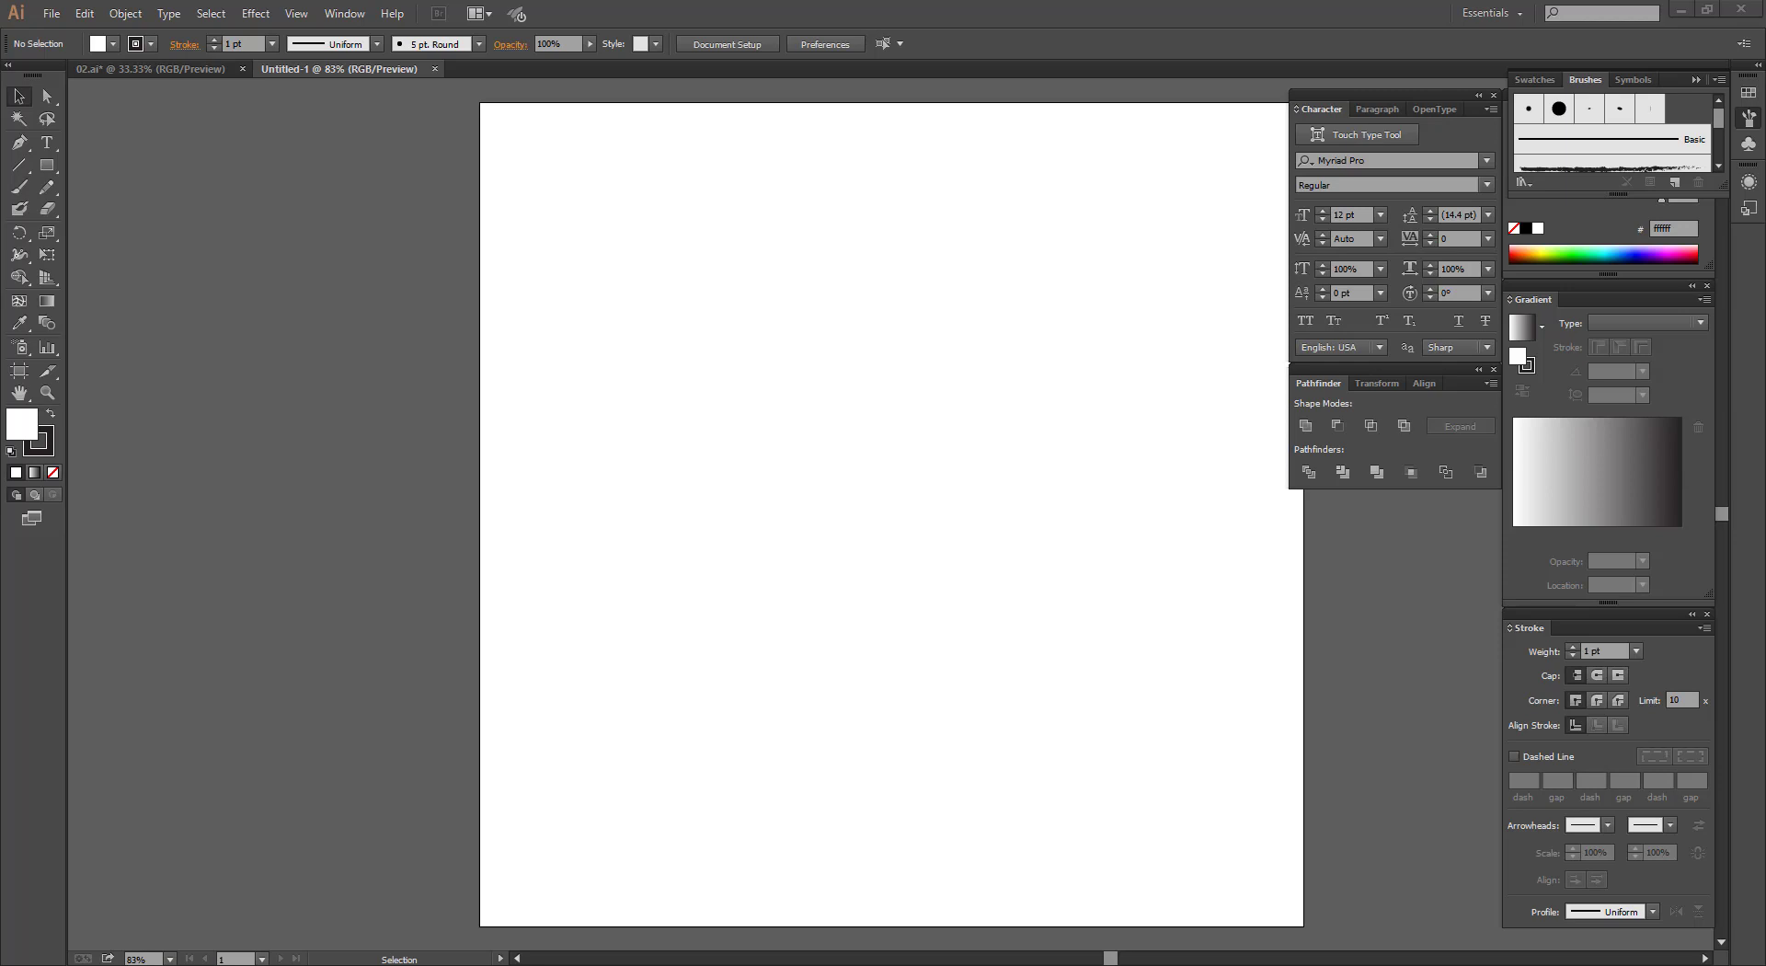
Draw a tall, narrow rectangle about 1.44 in wide and 5.54 in high on the grey canvas beside the artboard.
key("space")
left_click_drag(834, 646, 714, 592)
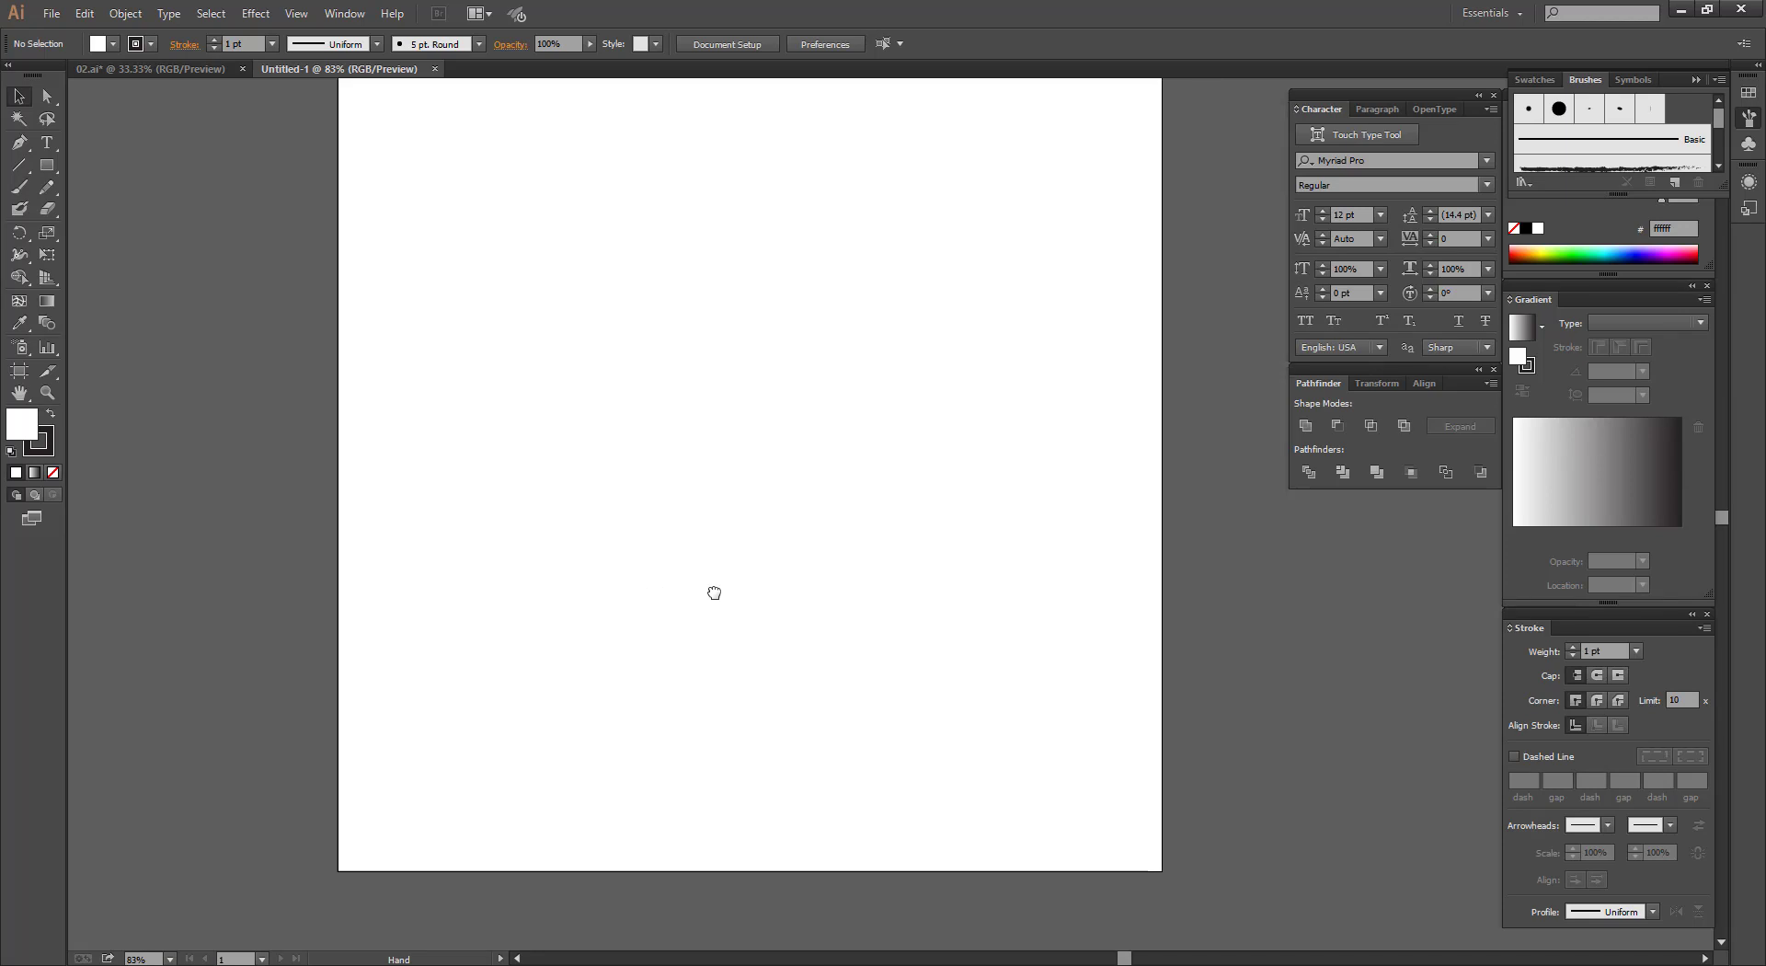
left_click_drag(655, 514, 689, 554)
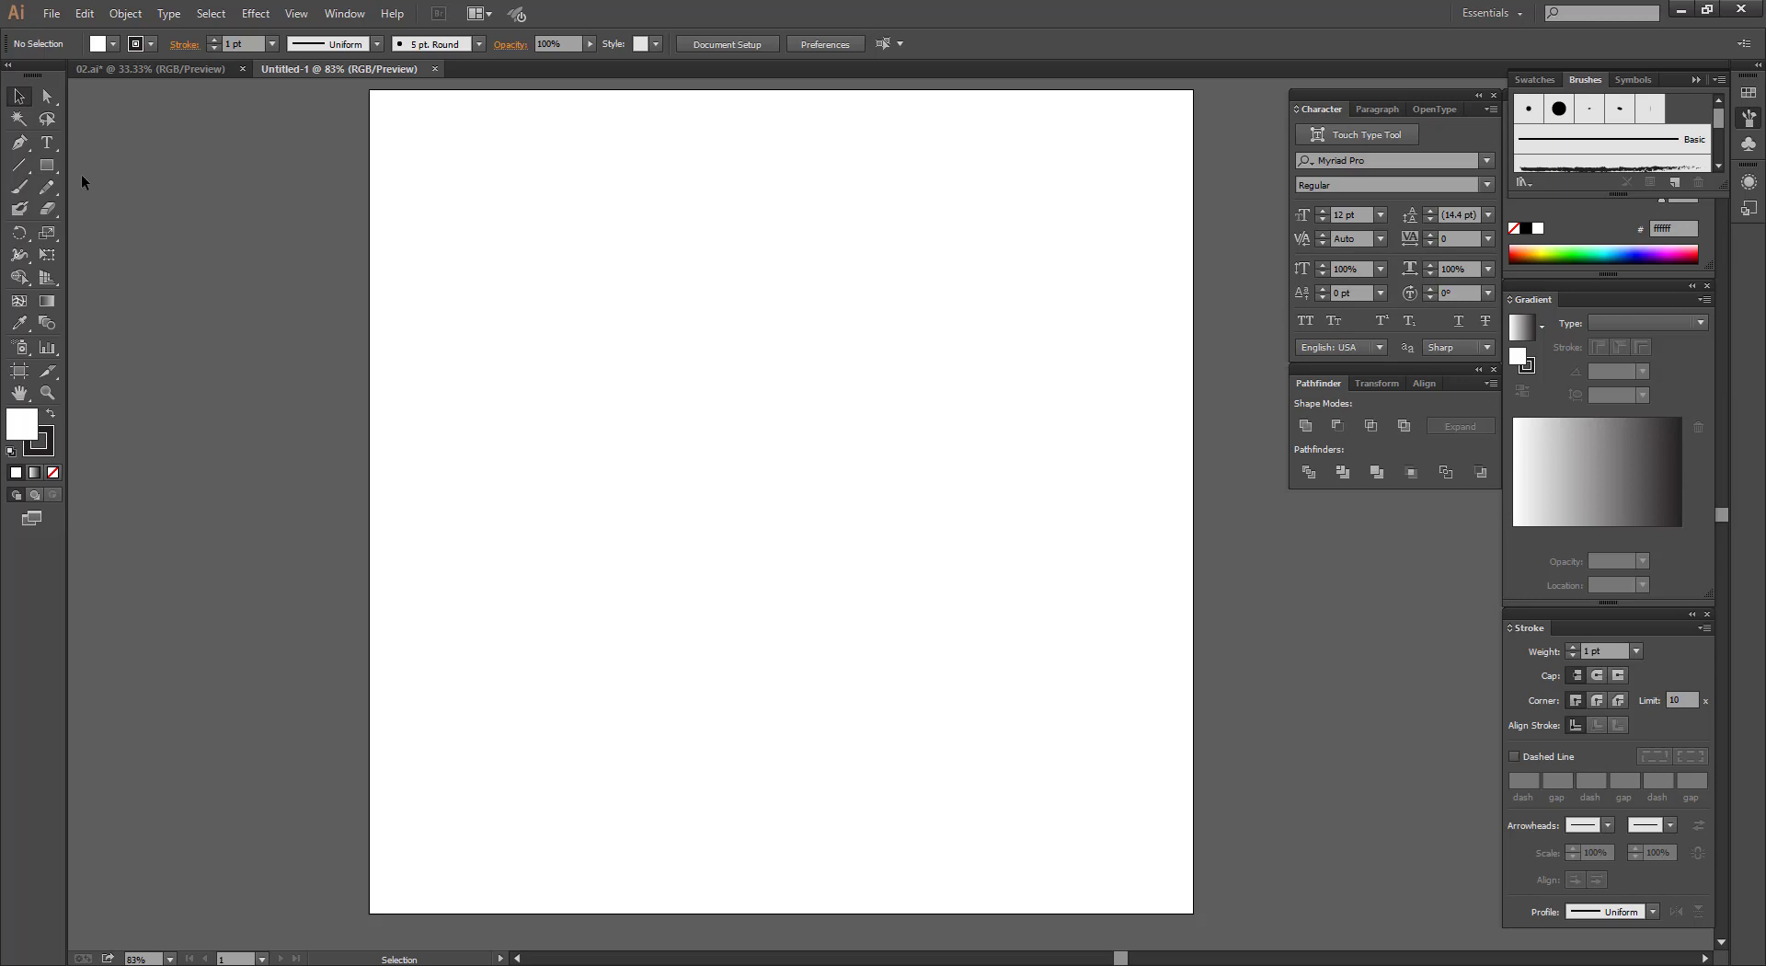
left_click(48, 166)
left_click_drag(285, 337, 522, 380)
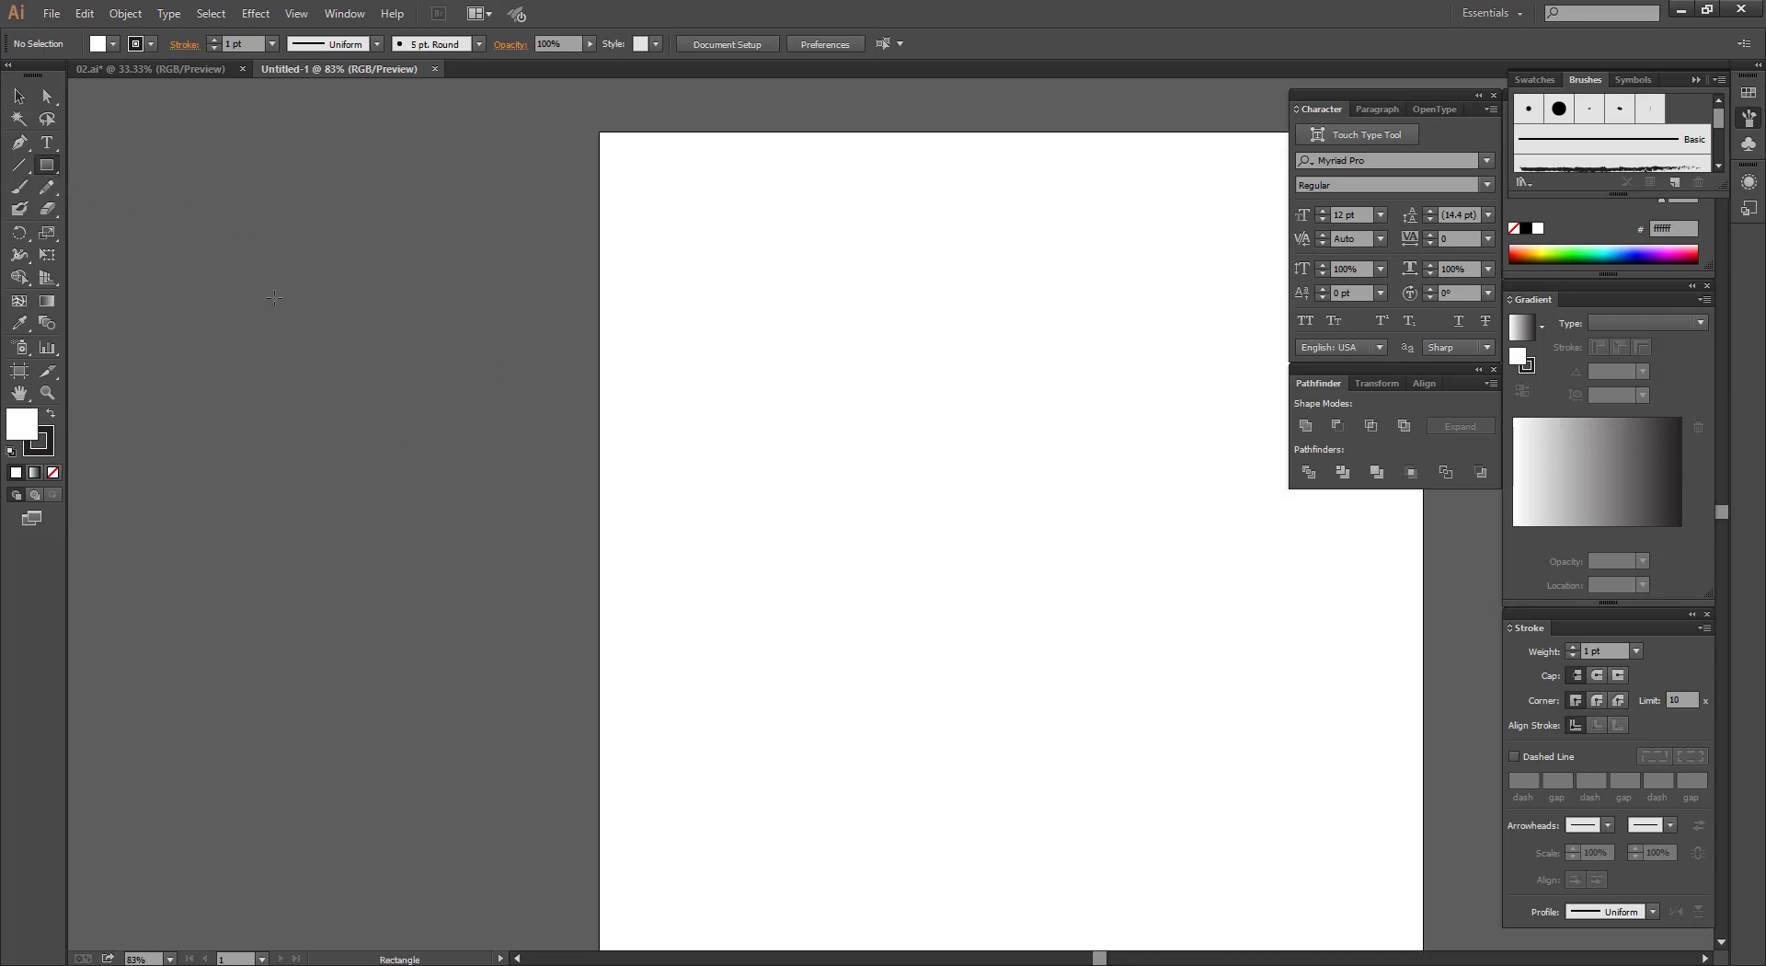
left_click_drag(281, 295, 361, 599)
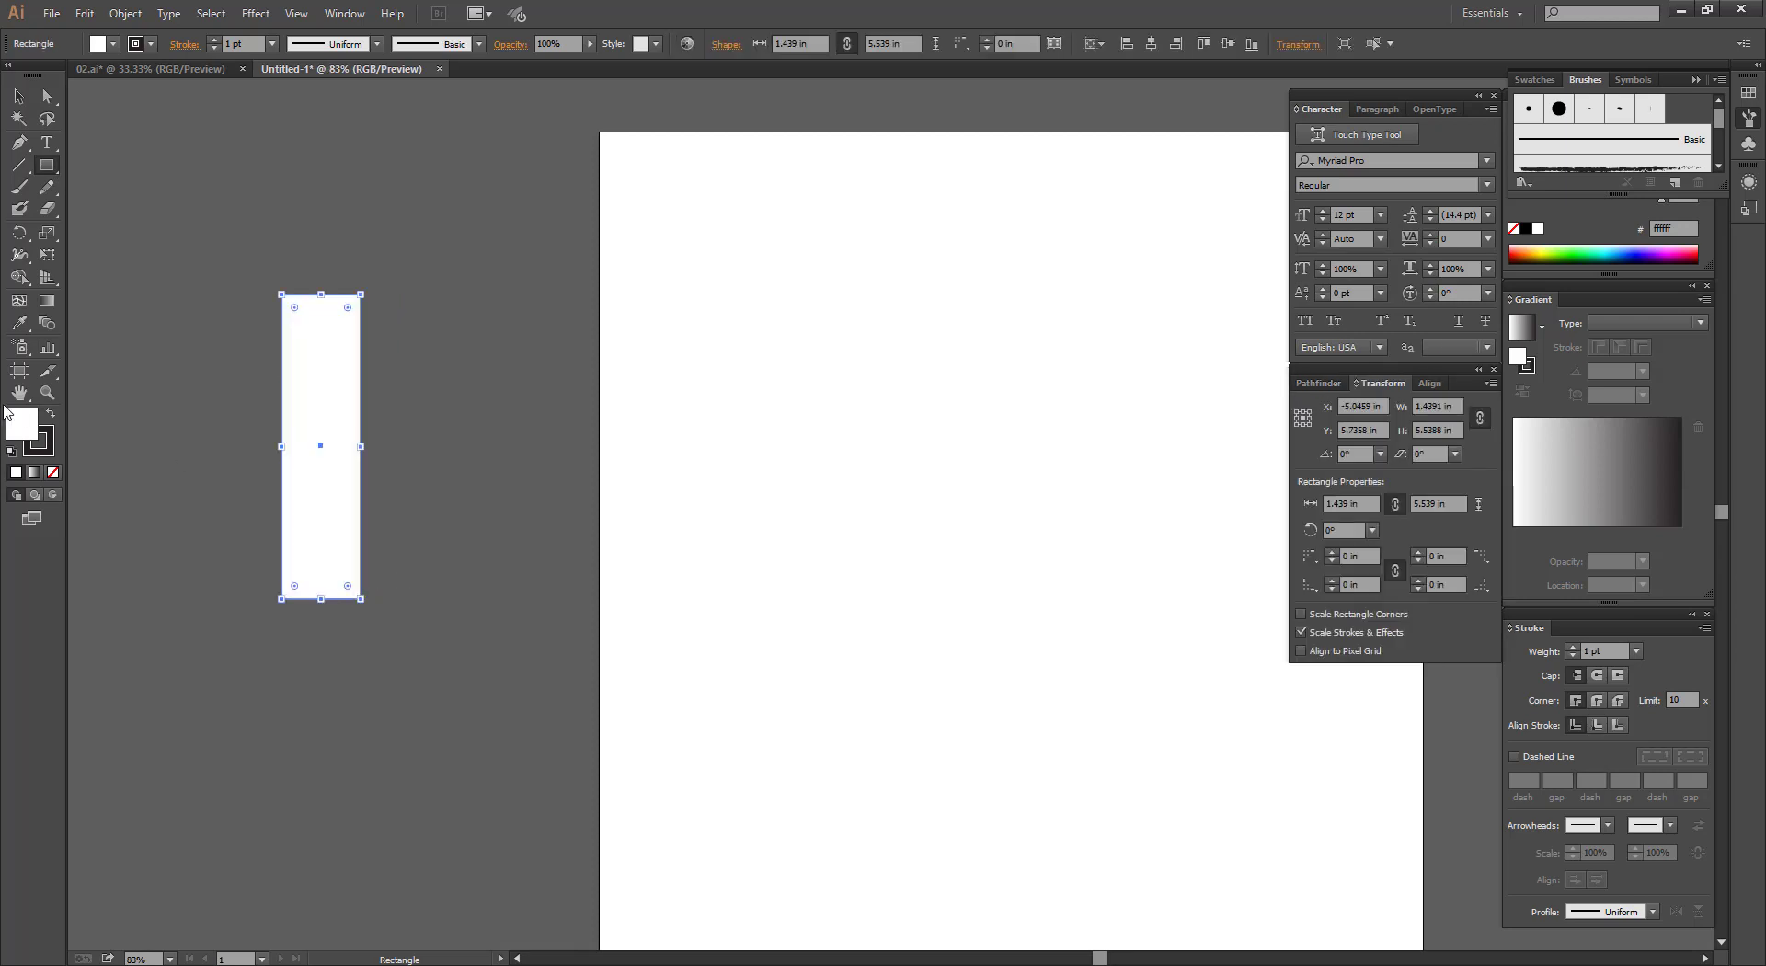
Remove the rectangle's fill and set its stroke weight to 10 pt.
left_click(52, 472)
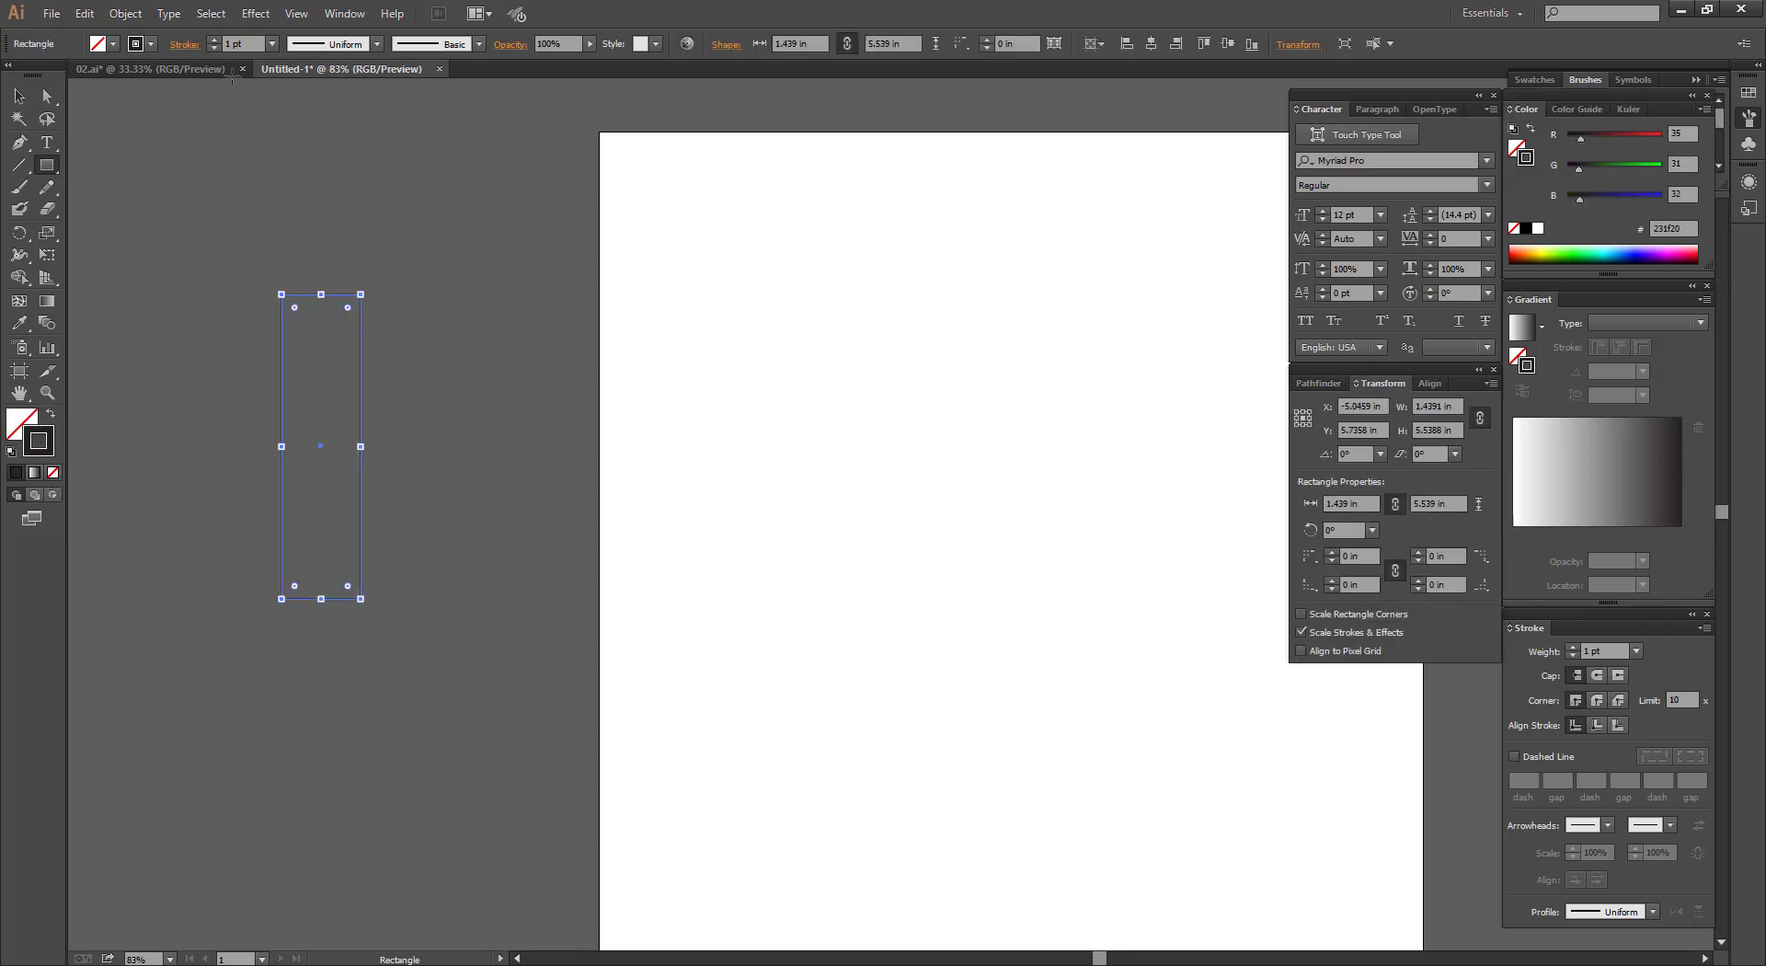
type("10")
key("Return")
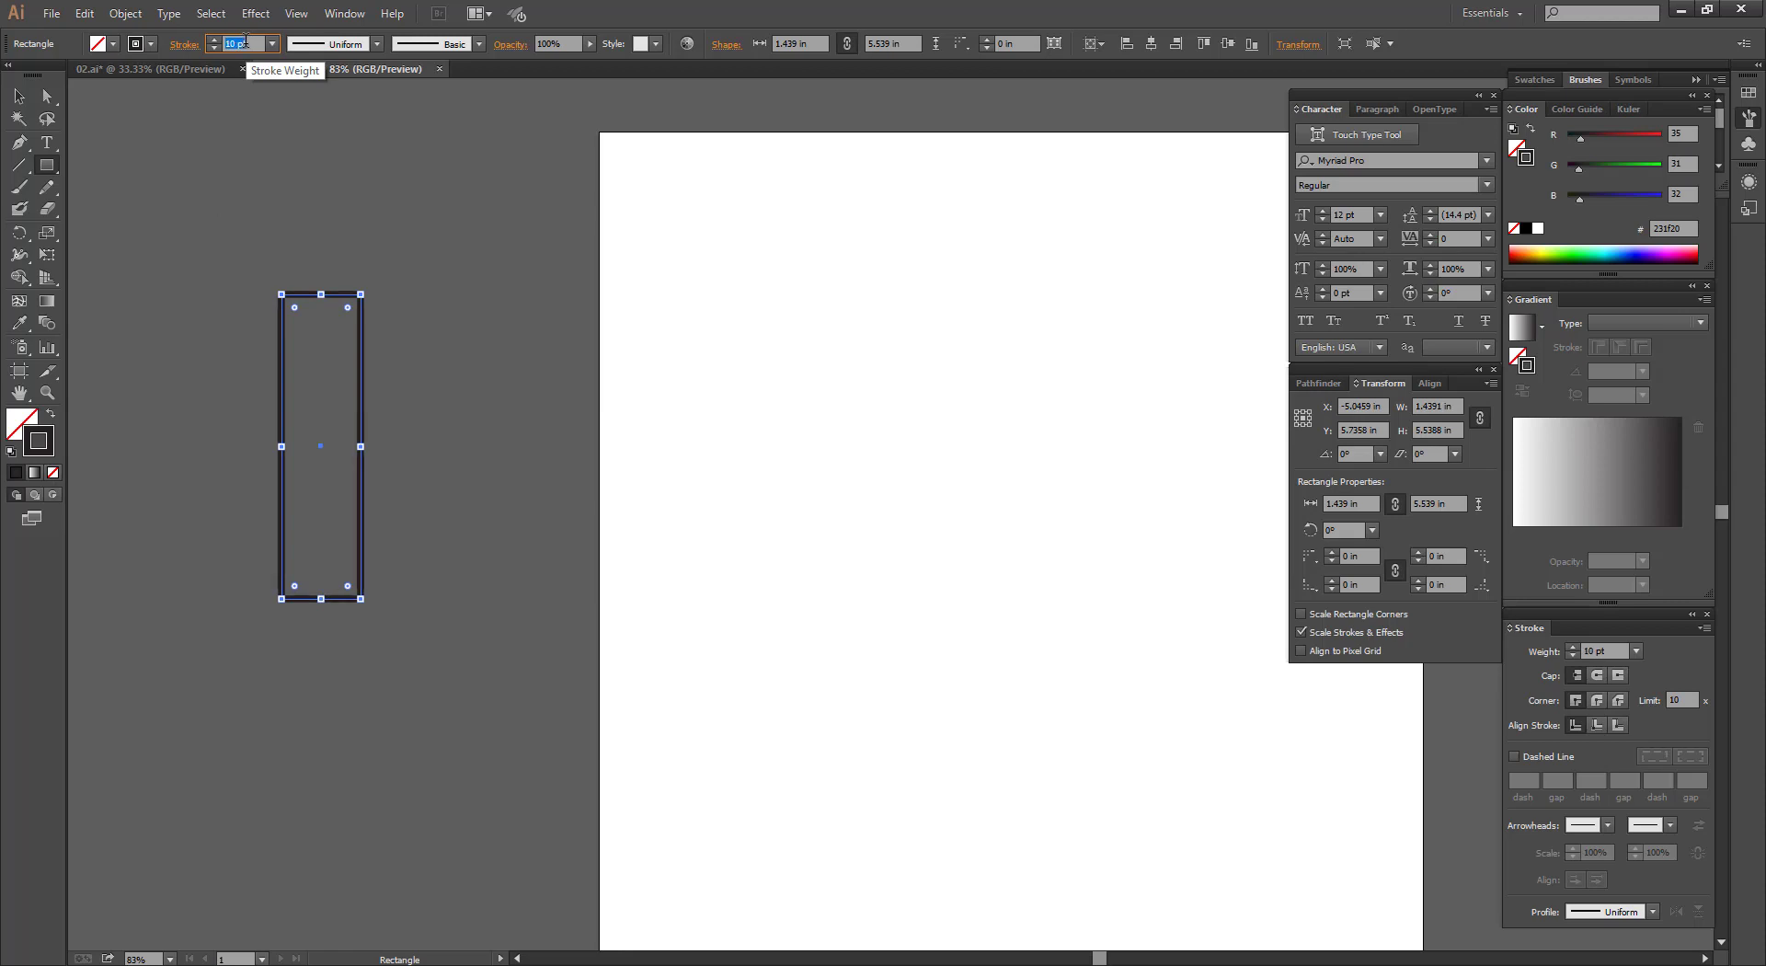
left_click(503, 290)
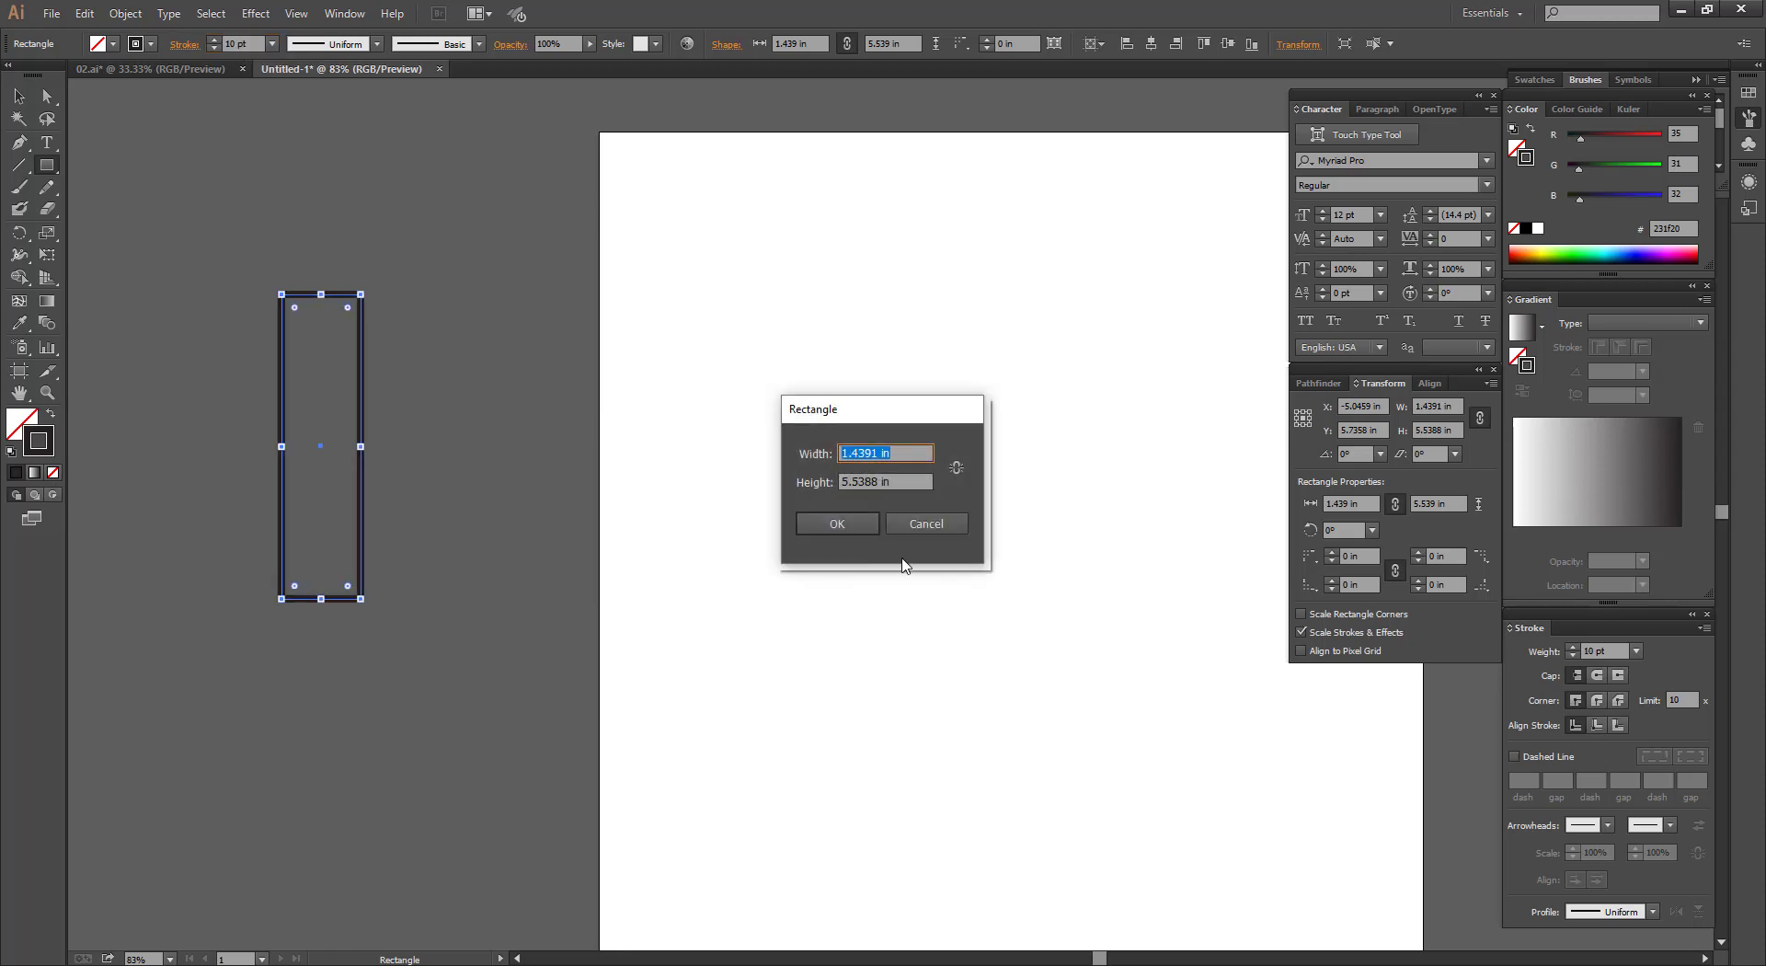
left_click(926, 524)
Taper the rectangle into a trapezoid with Perspective Distort, widening its base evenly to about 2.24 in.
left_click(19, 97)
left_click_drag(304, 399, 519, 616)
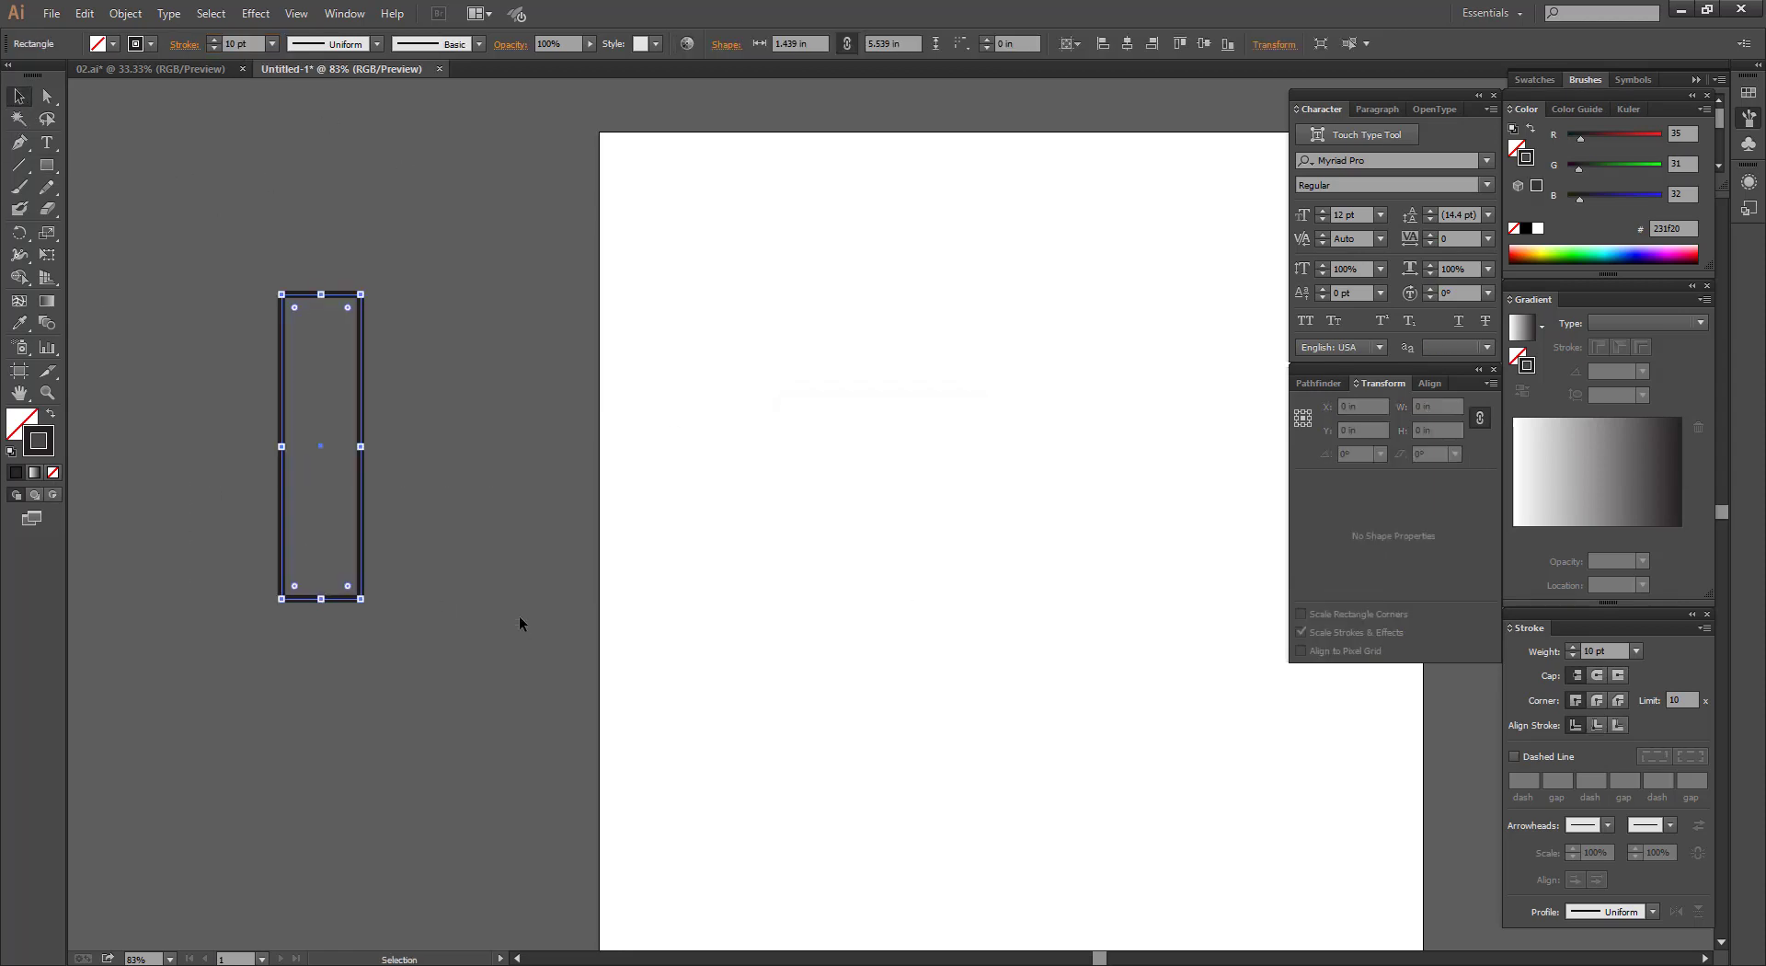
left_click(46, 256)
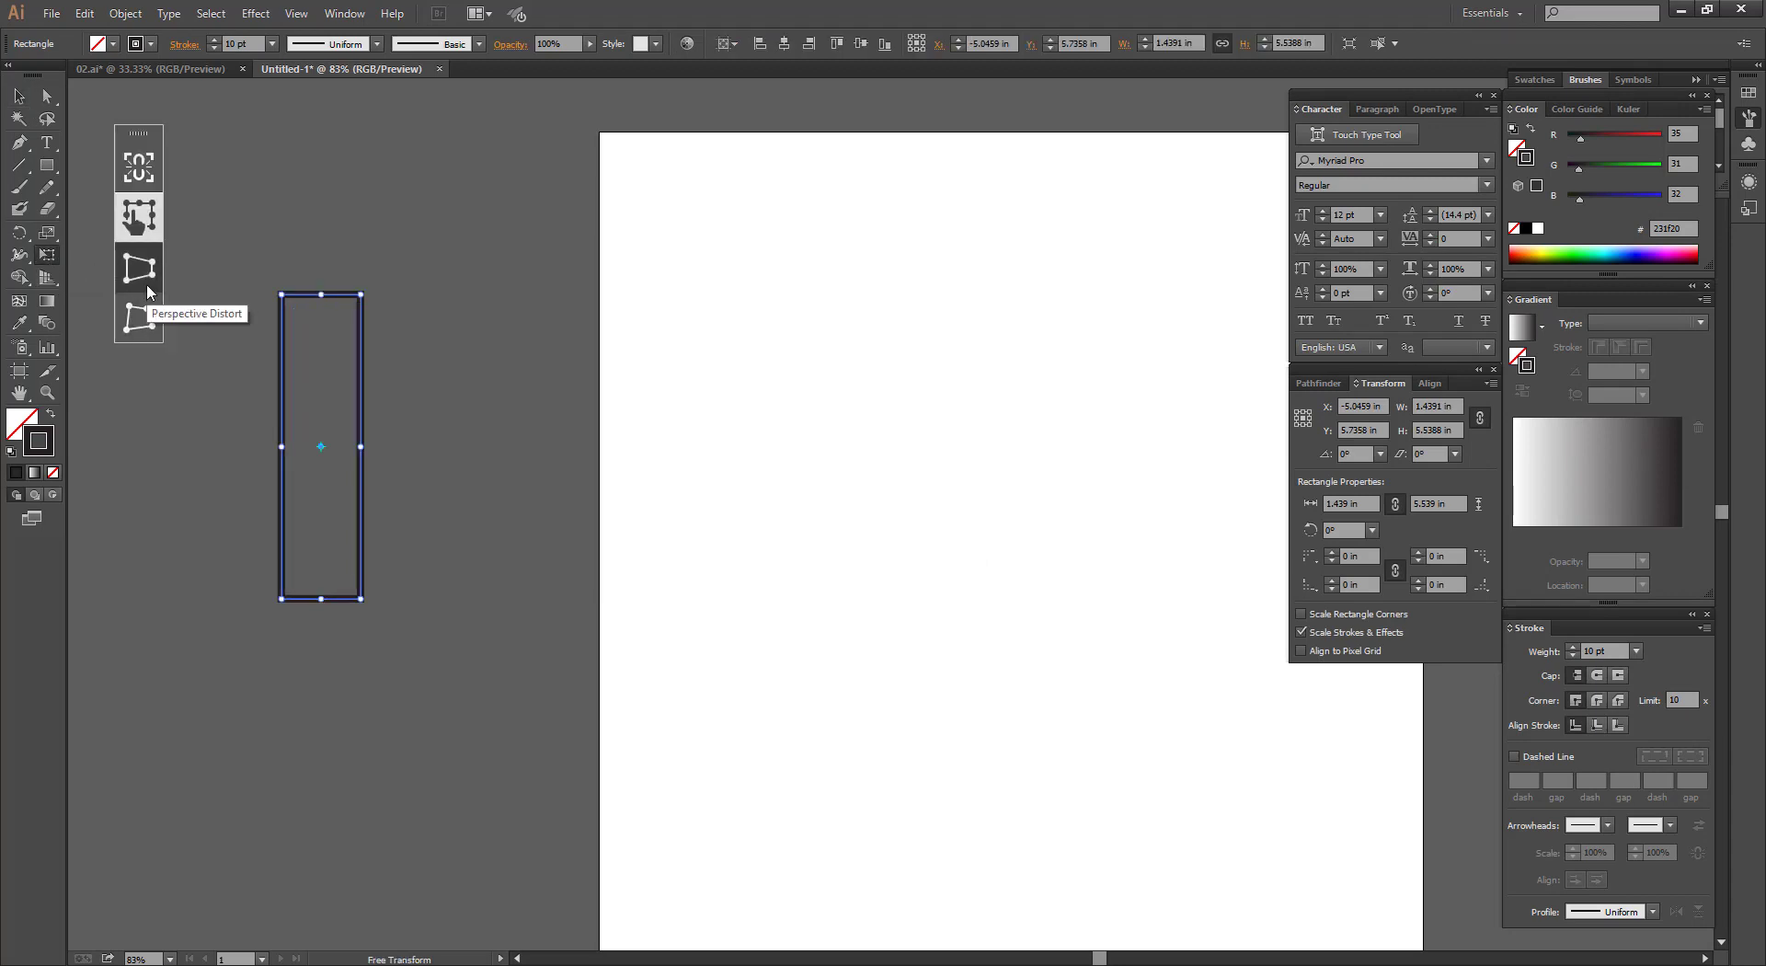
left_click(147, 287)
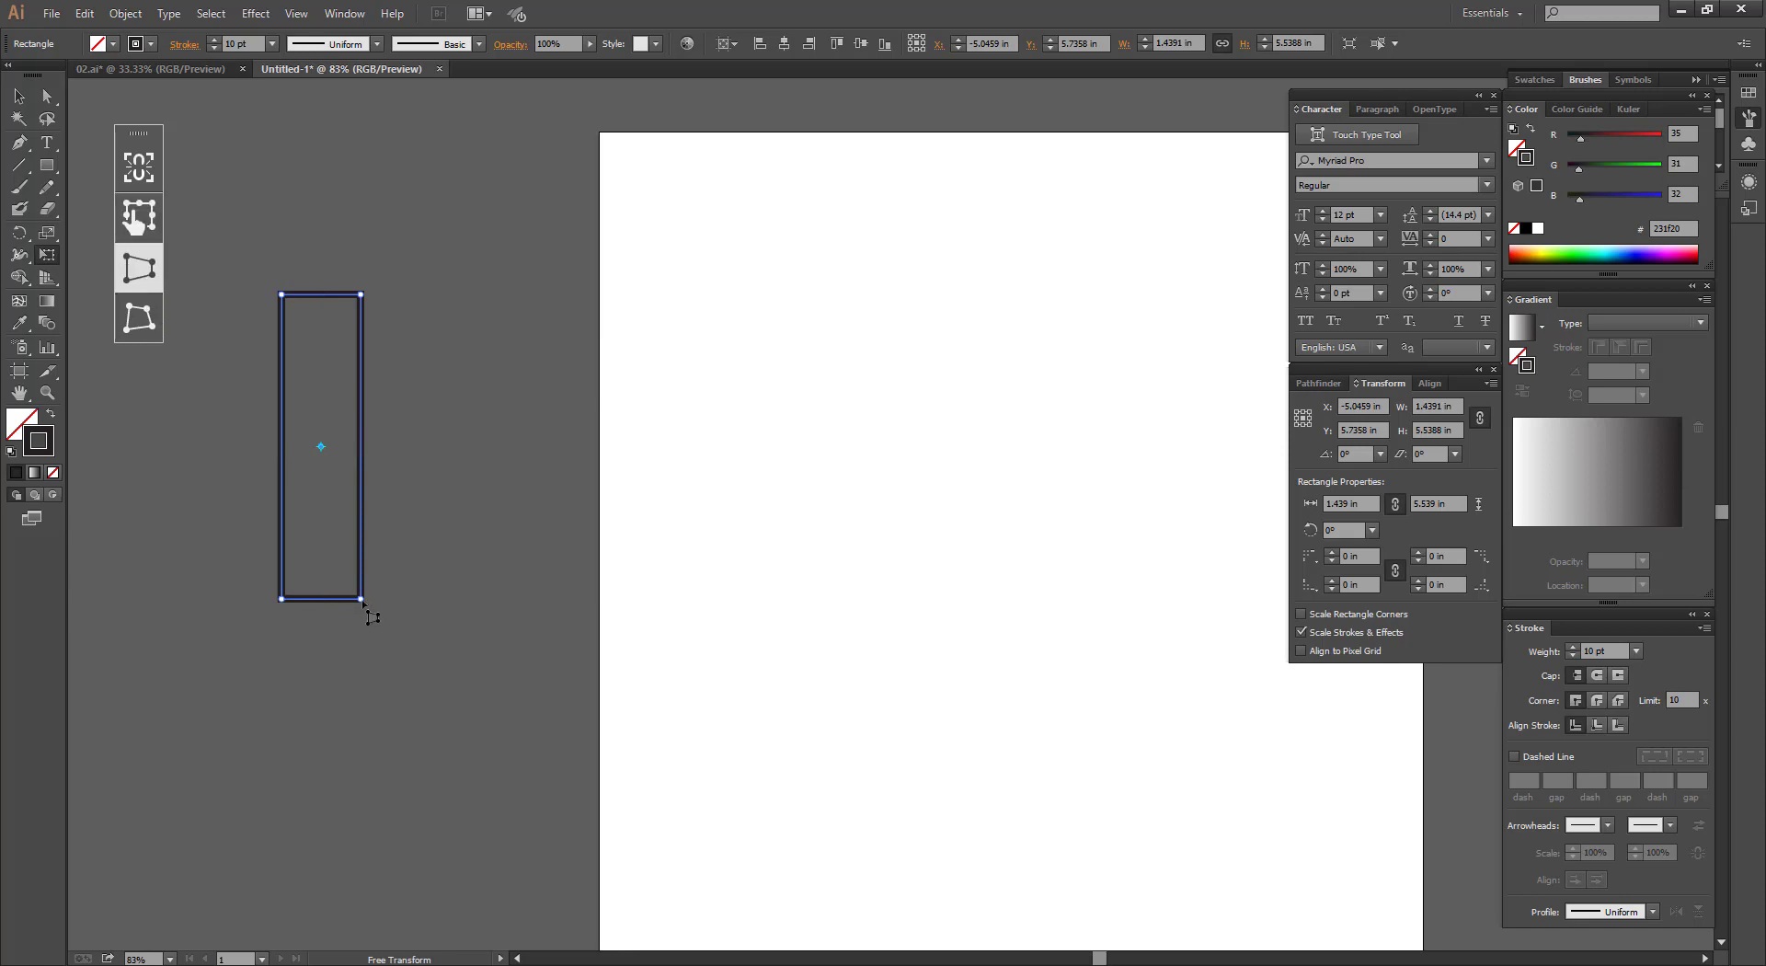
left_click_drag(360, 598, 385, 606)
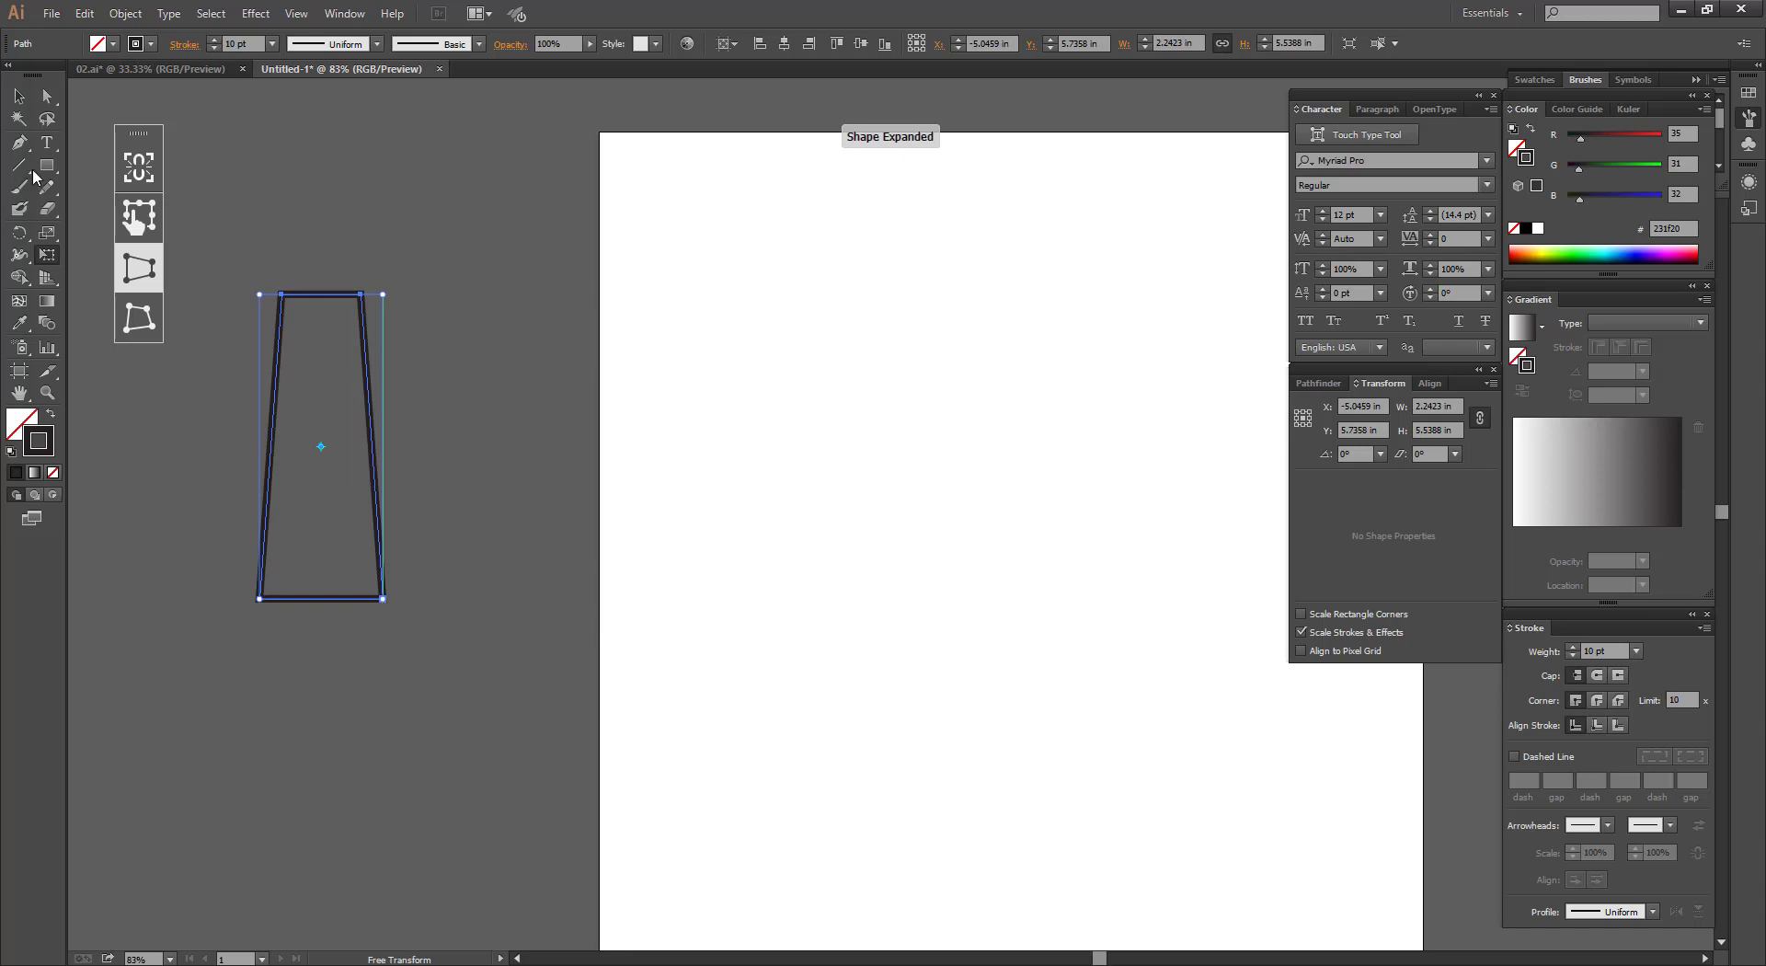
left_click(17, 98)
left_click(346, 214)
left_click_drag(346, 217, 380, 232)
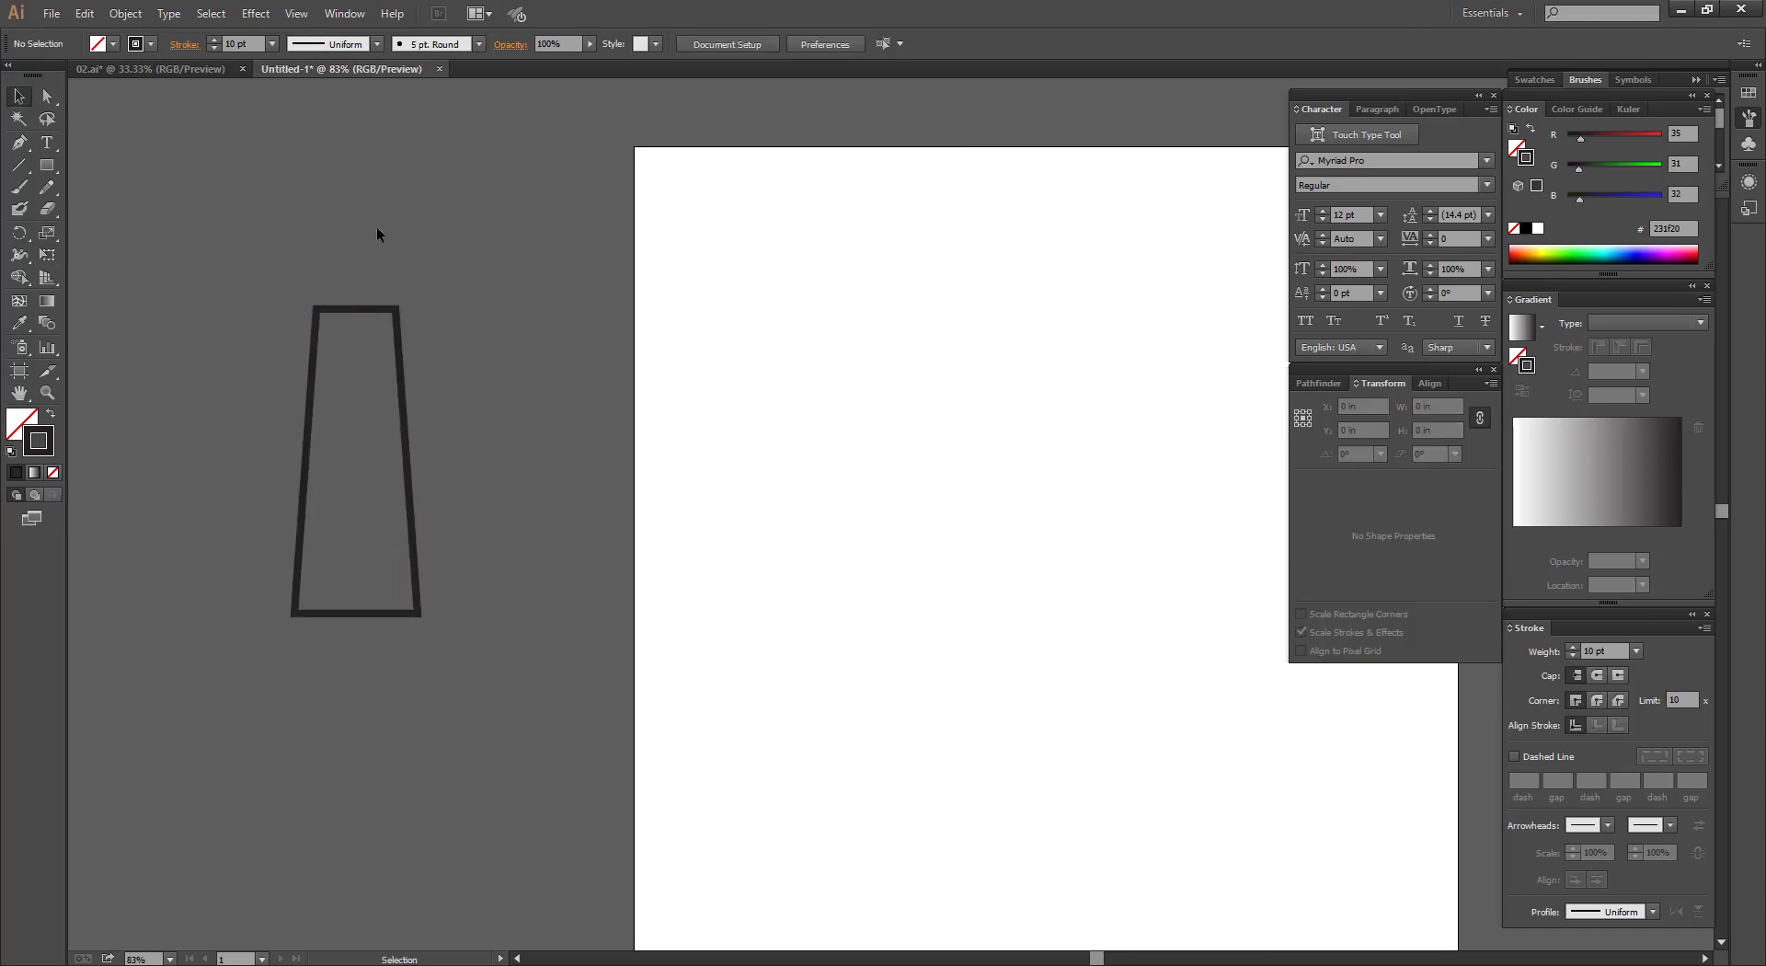
Draw a thin horizontal rectangle across the upper part of the trapezoid and centre it horizontally on the trapezoid.
left_click(48, 165)
left_click_drag(295, 342, 340, 380)
left_click(18, 95)
left_click(338, 368)
left_click(406, 430, "shift")
left_click(406, 429)
left_click(442, 414)
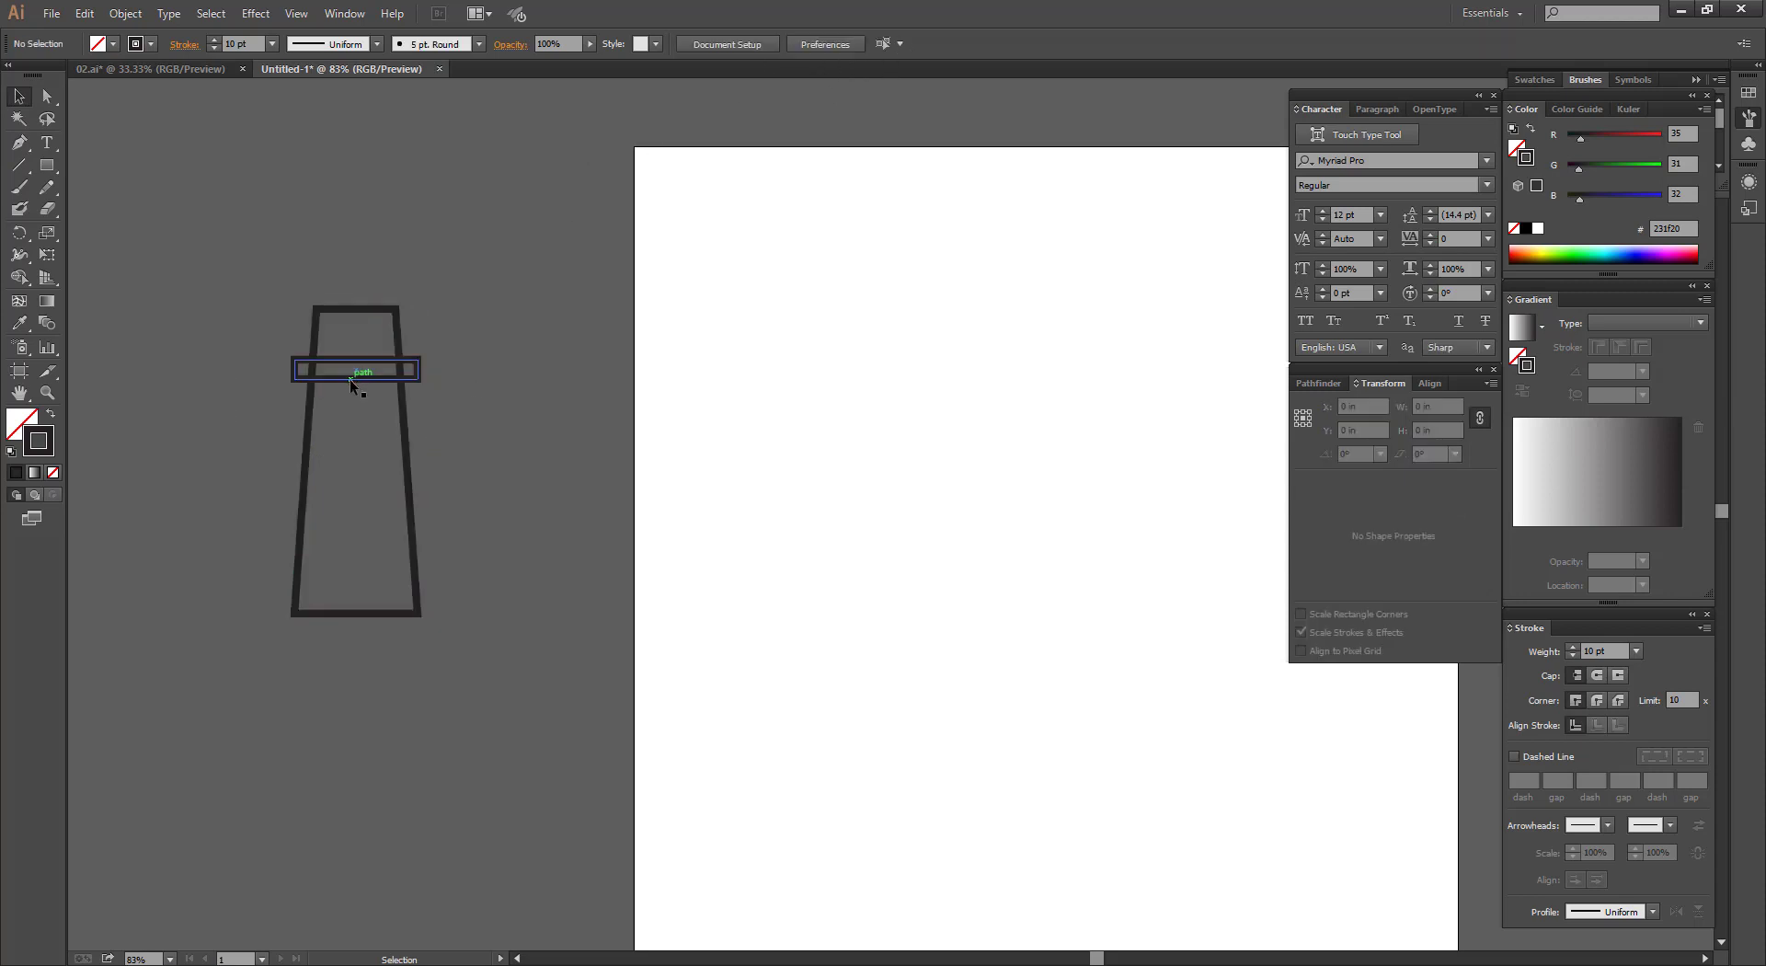
Duplicate the band across the trapezoid's middle and at its base, widening the base copy to about 3.08 in.
left_click(350, 379)
mouse_move(357, 381)
left_mouse_down()
mouse_move(377, 498)
mouse_move(438, 479)
mouse_move(379, 638)
mouse_move(264, 628)
left_mouse_up()
left_click(447, 373)
left_click(501, 480)
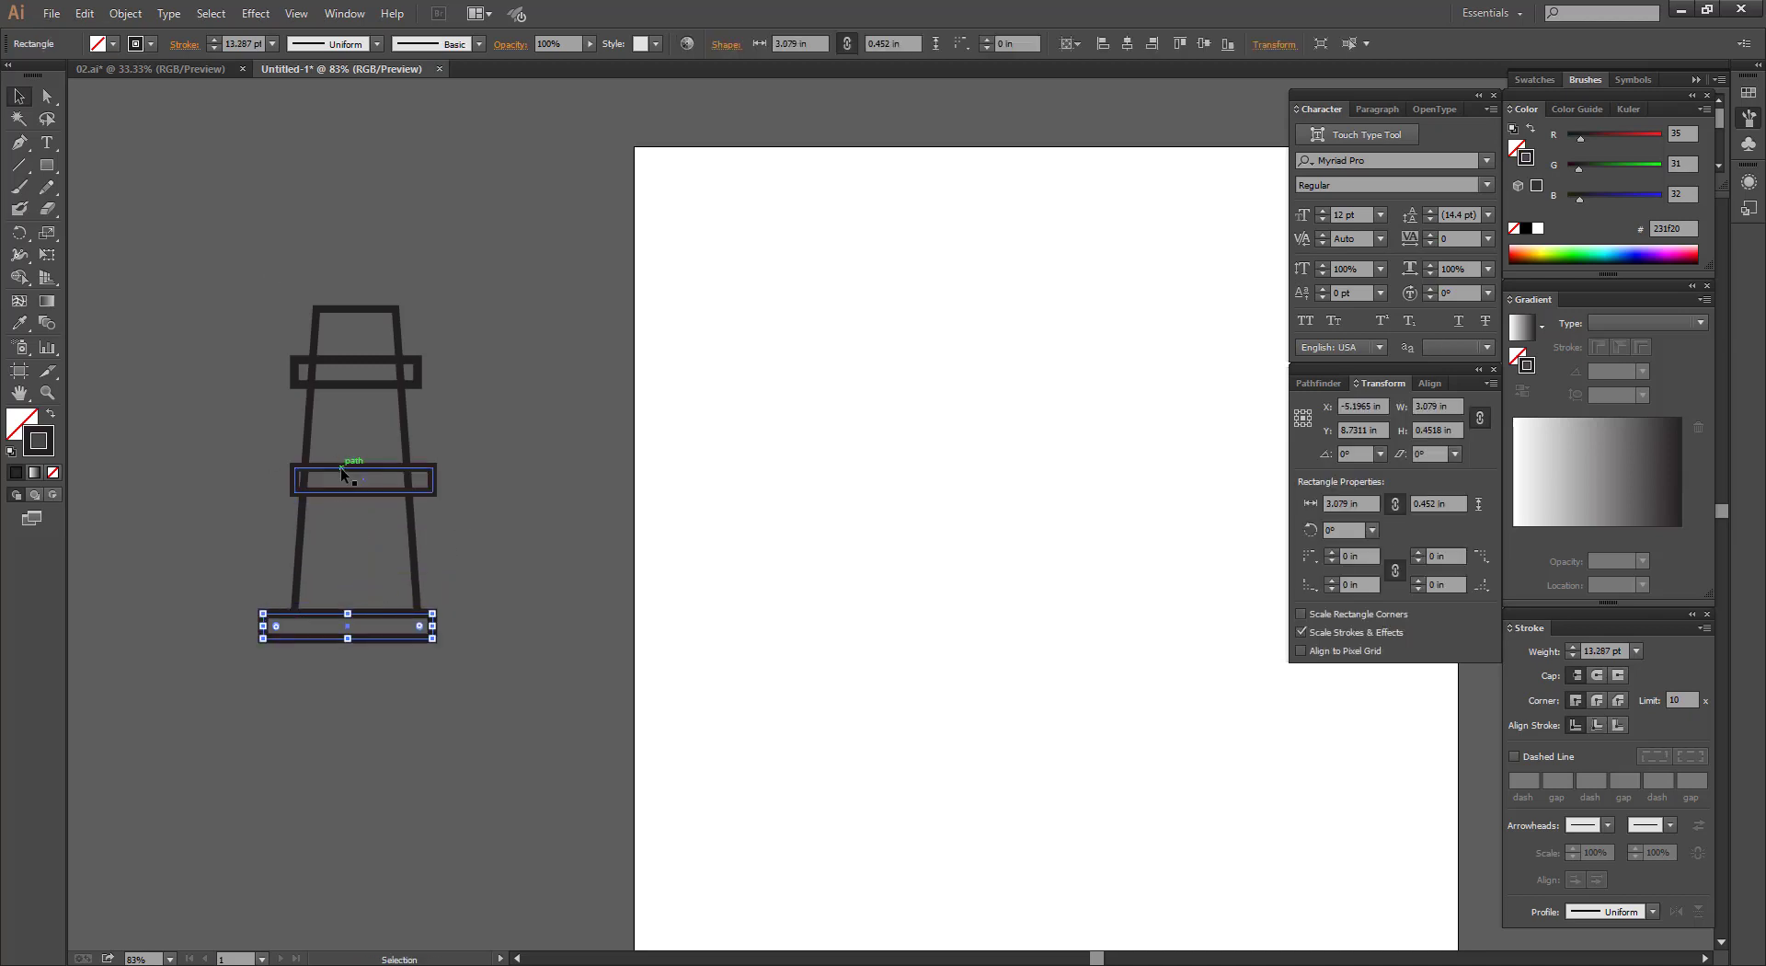
Lower the middle band slightly, and centre all three bands horizontally on the trapezoid as the key object.
left_click_drag(341, 468, 334, 490)
left_click_drag(312, 253, 421, 629)
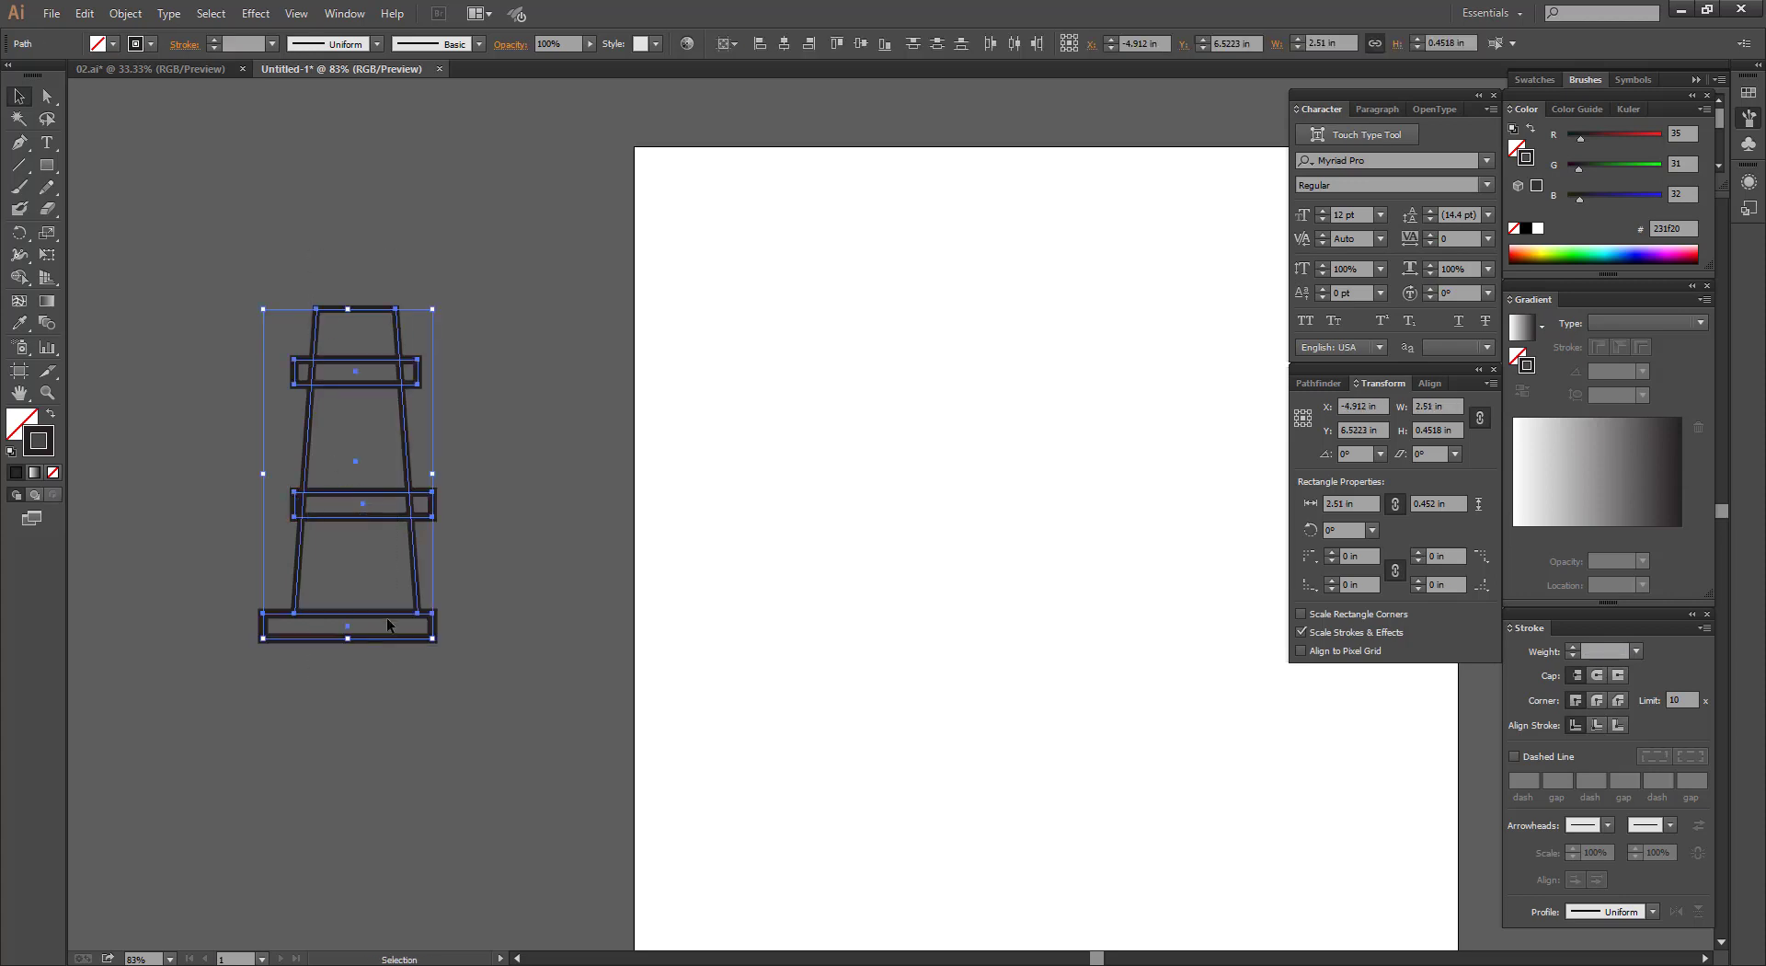
left_click(415, 579)
left_click(785, 49)
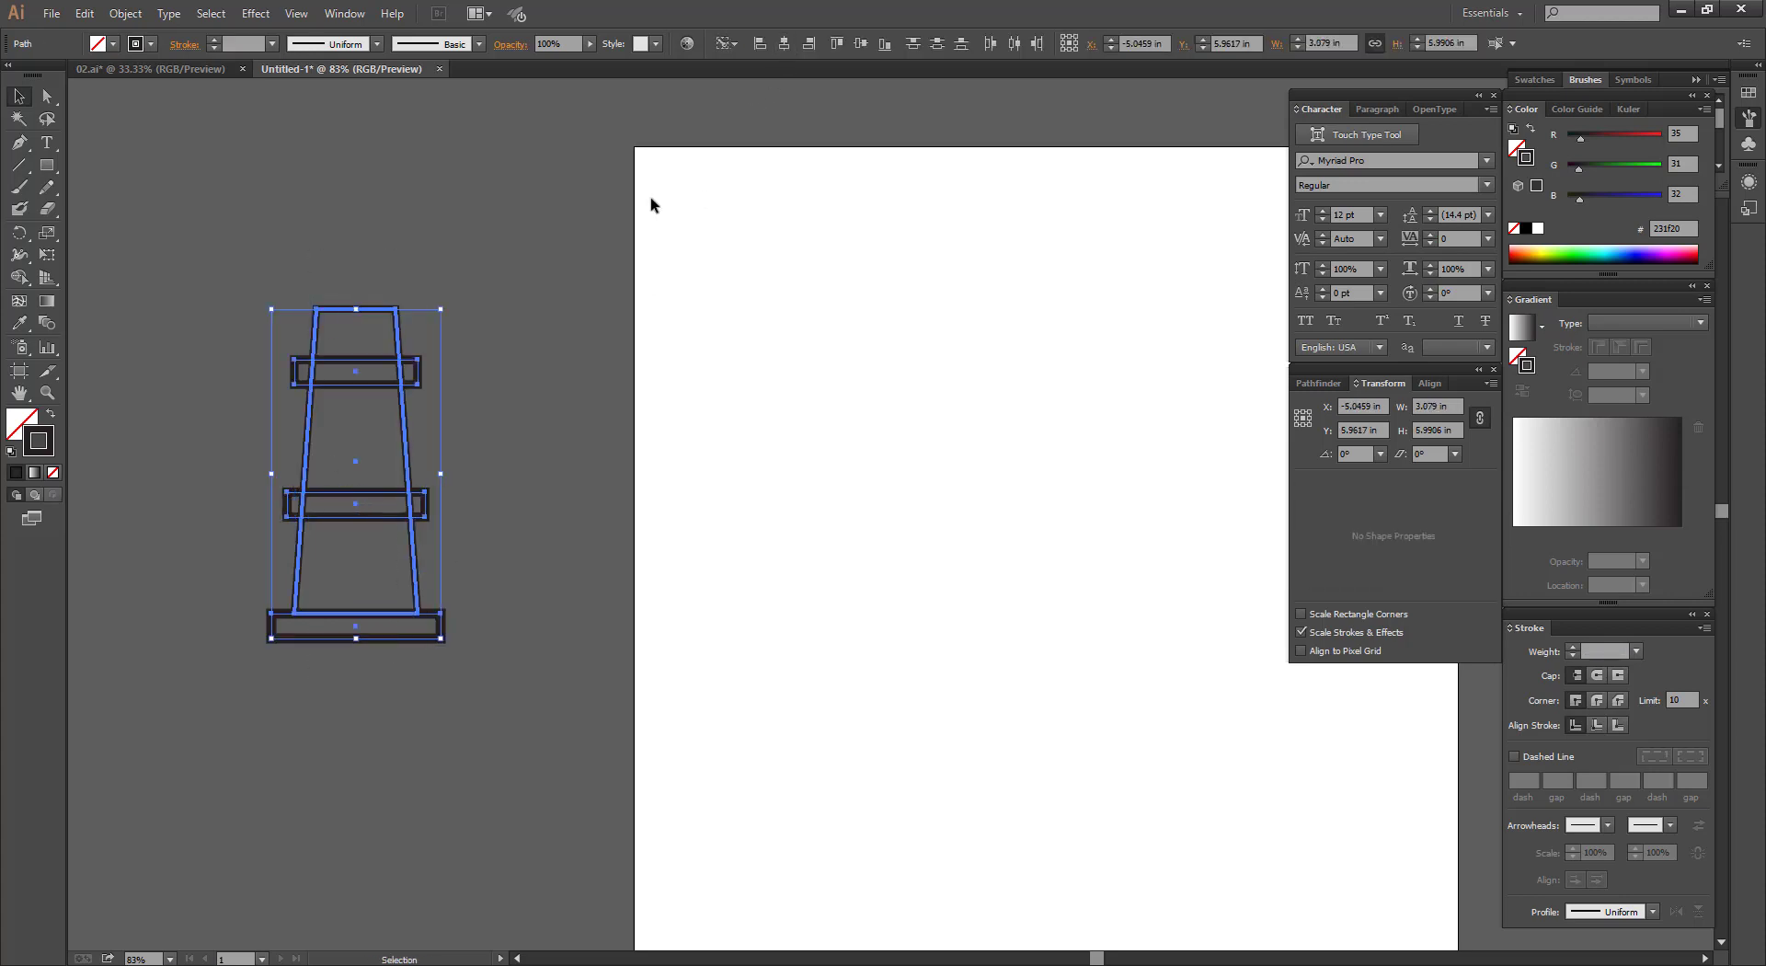
left_click(537, 274)
left_click_drag(532, 276, 583, 283)
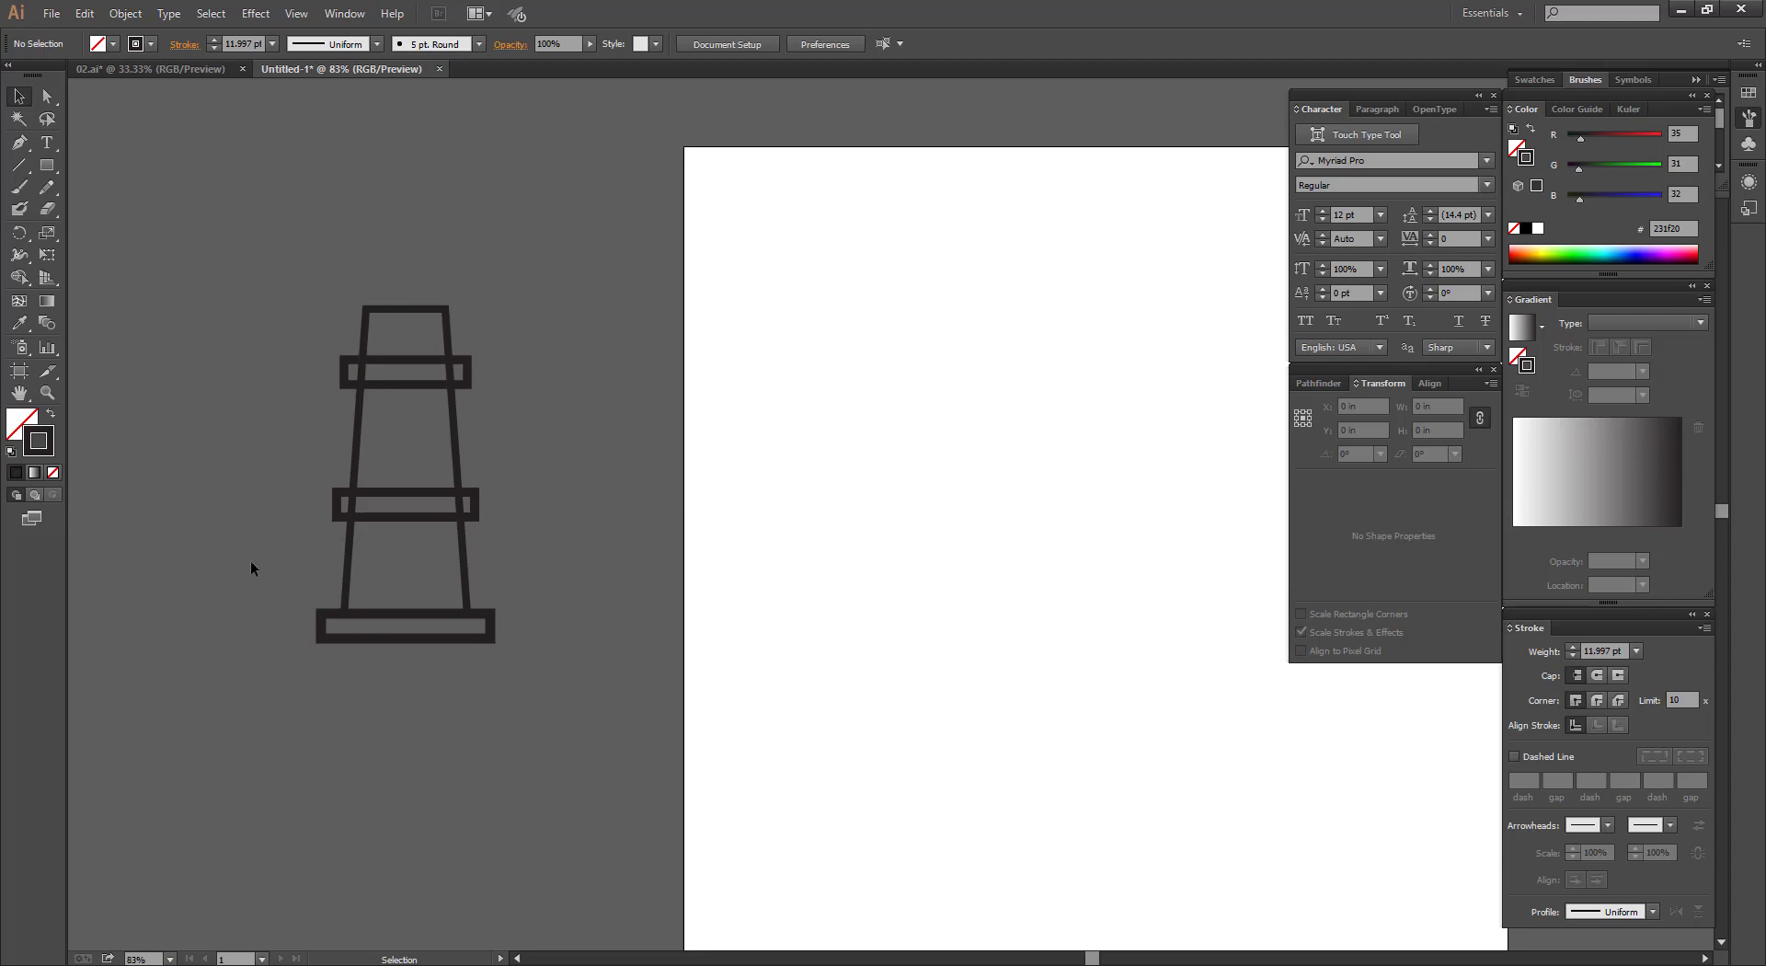
Shorten the trapezoid from its lower edge and move the middle and base bands up to fit the new height.
left_click_drag(251, 563, 409, 558)
left_click(444, 611)
left_click_drag(421, 491, 425, 444)
left_click(535, 441)
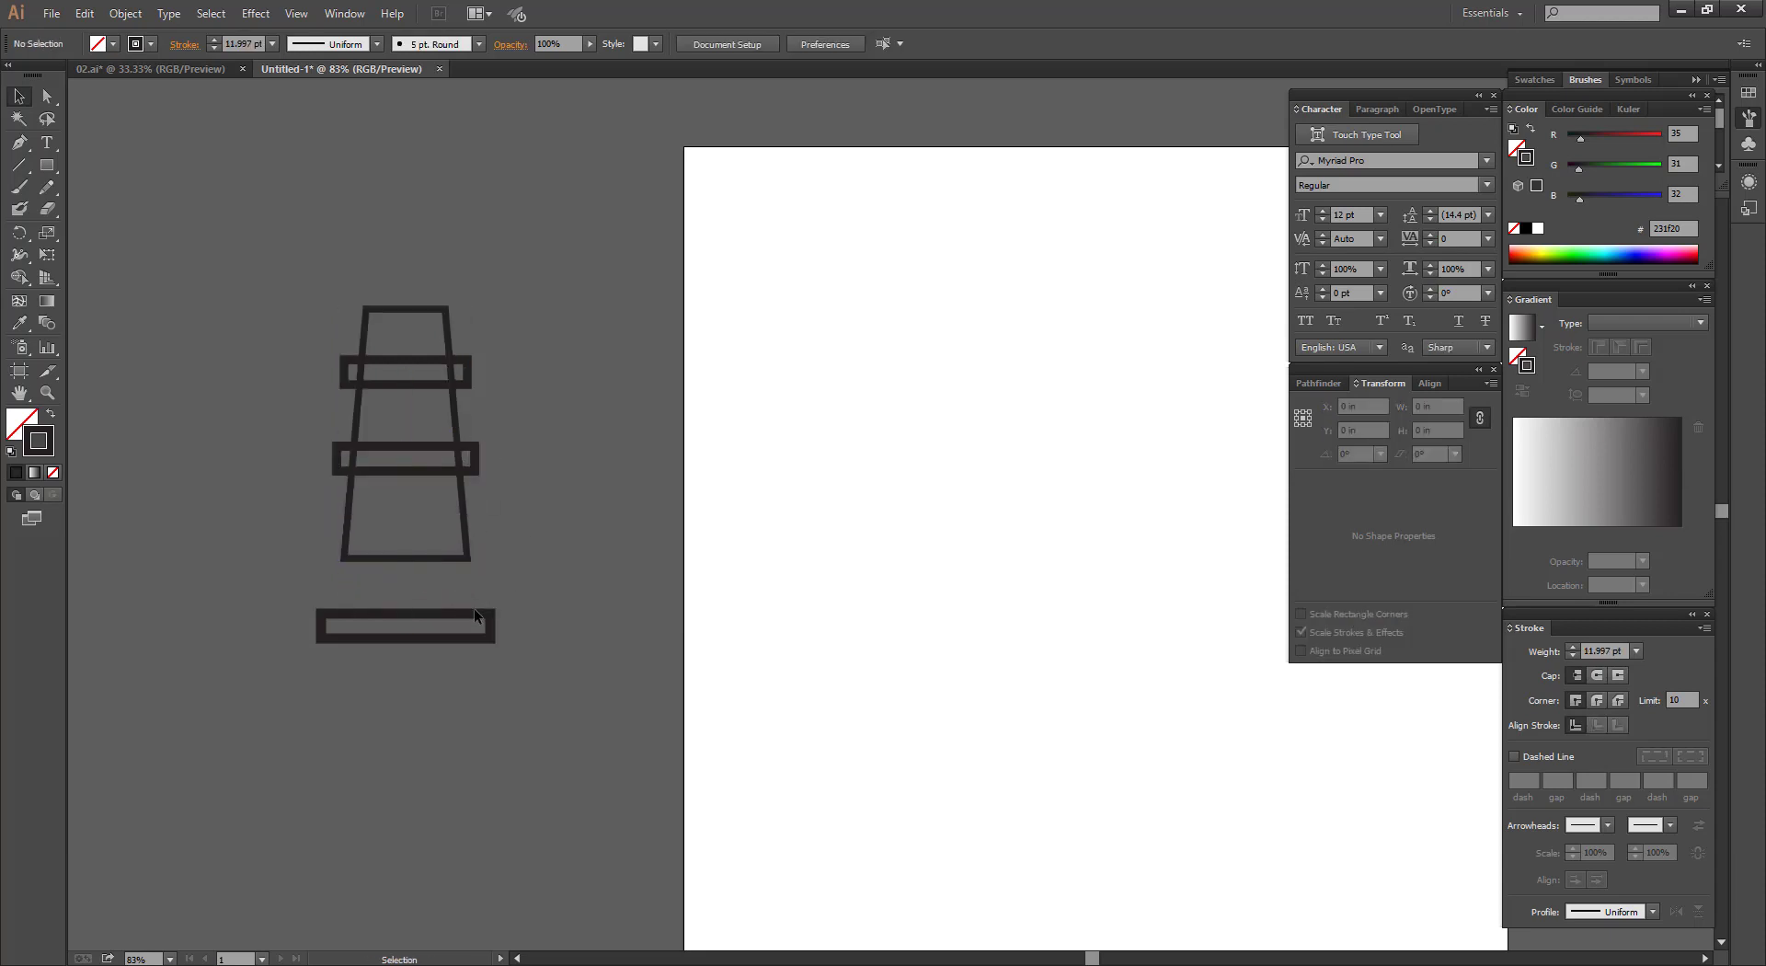
left_click_drag(473, 609, 479, 550)
left_click(596, 634)
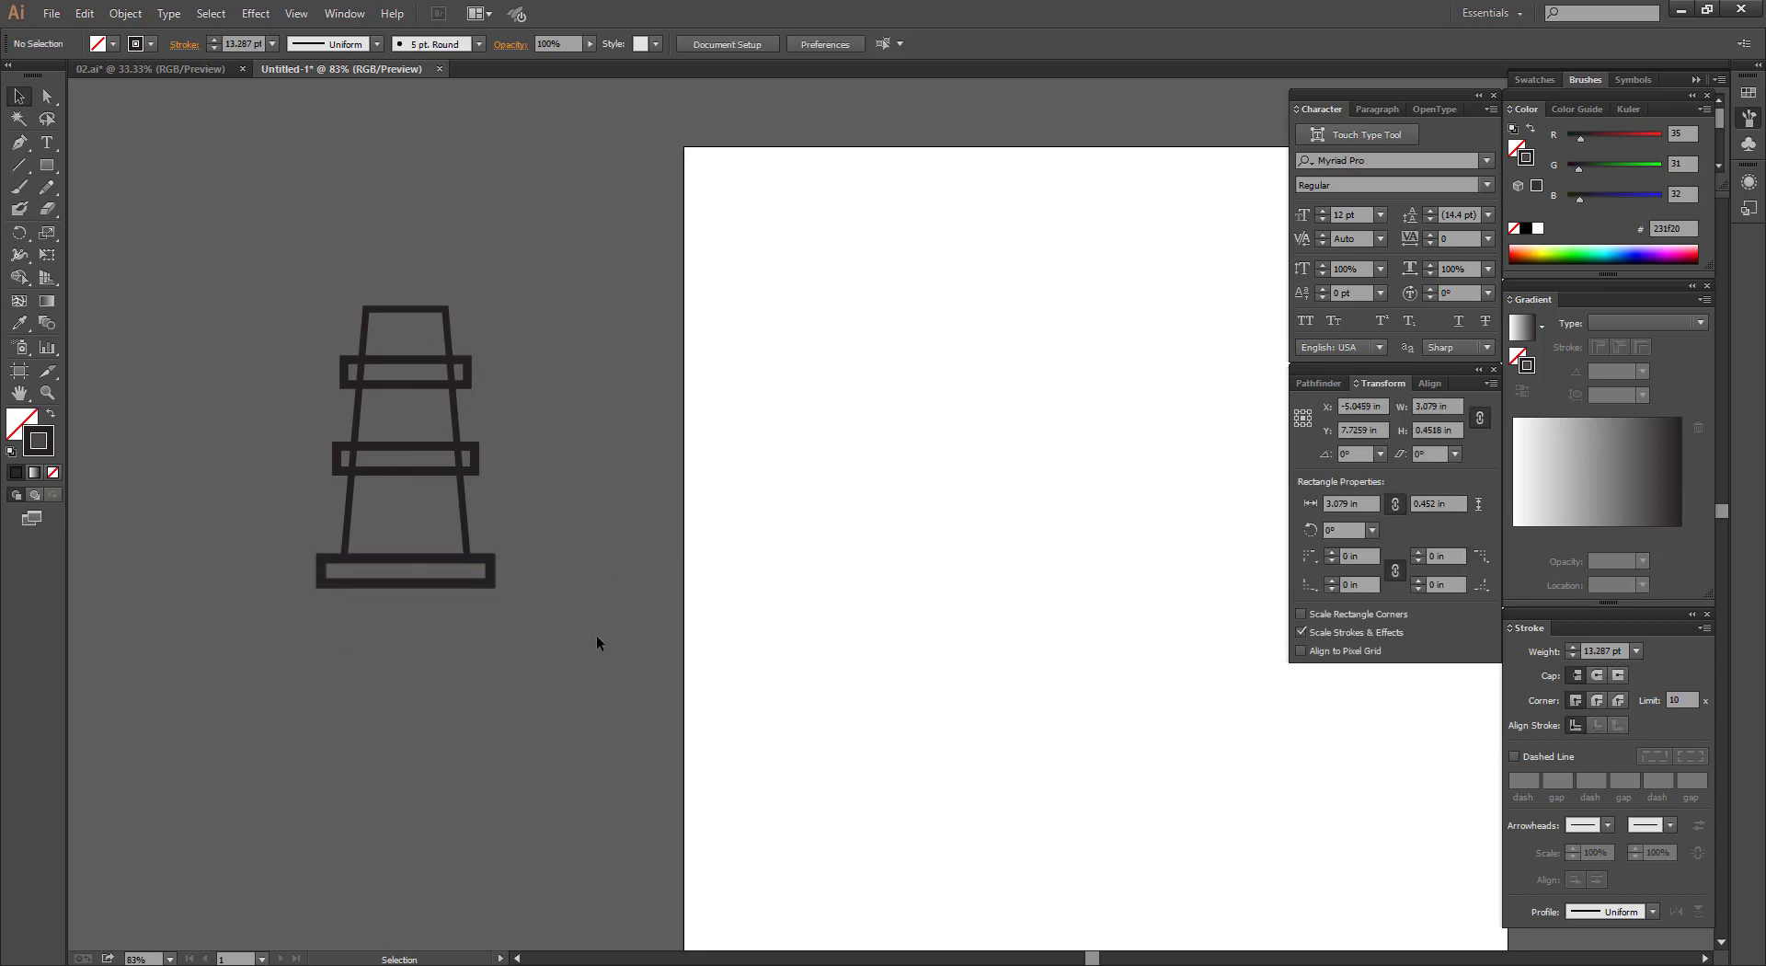
Match the stroke of all the tower shapes to the upper band's stroke using the Eyedropper.
left_click_drag(596, 637, 197, 272)
left_click(18, 323)
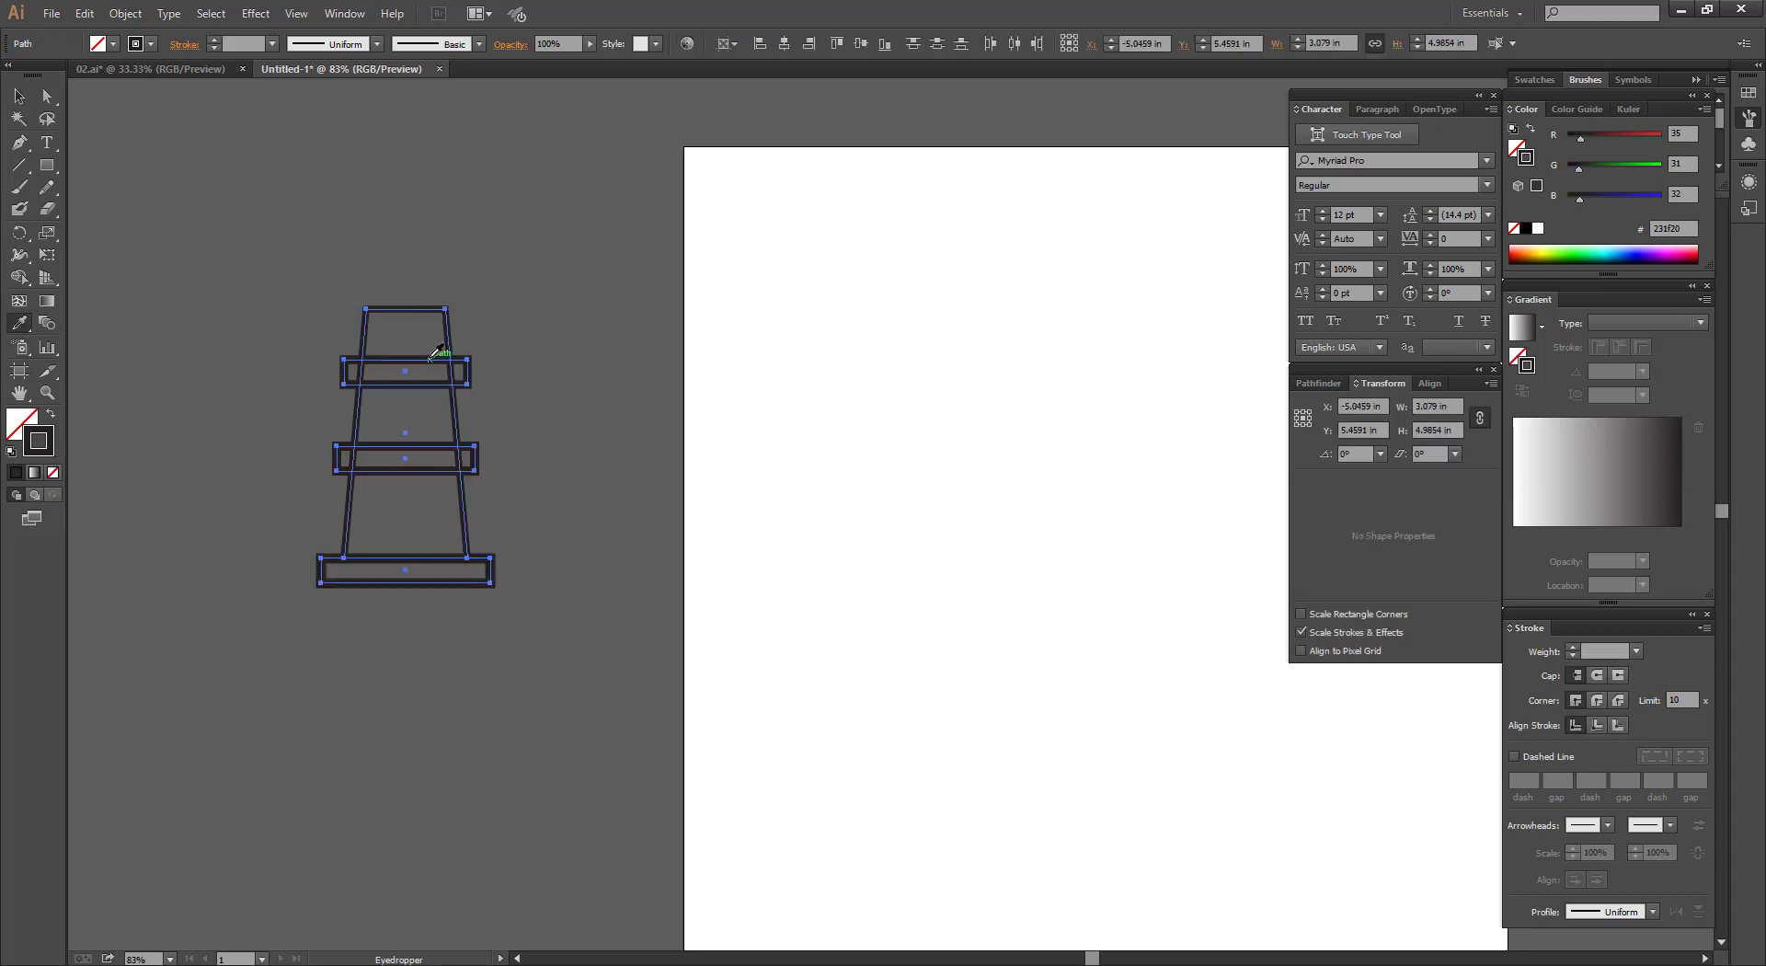
left_click(441, 360)
left_click(18, 96)
left_click(141, 123)
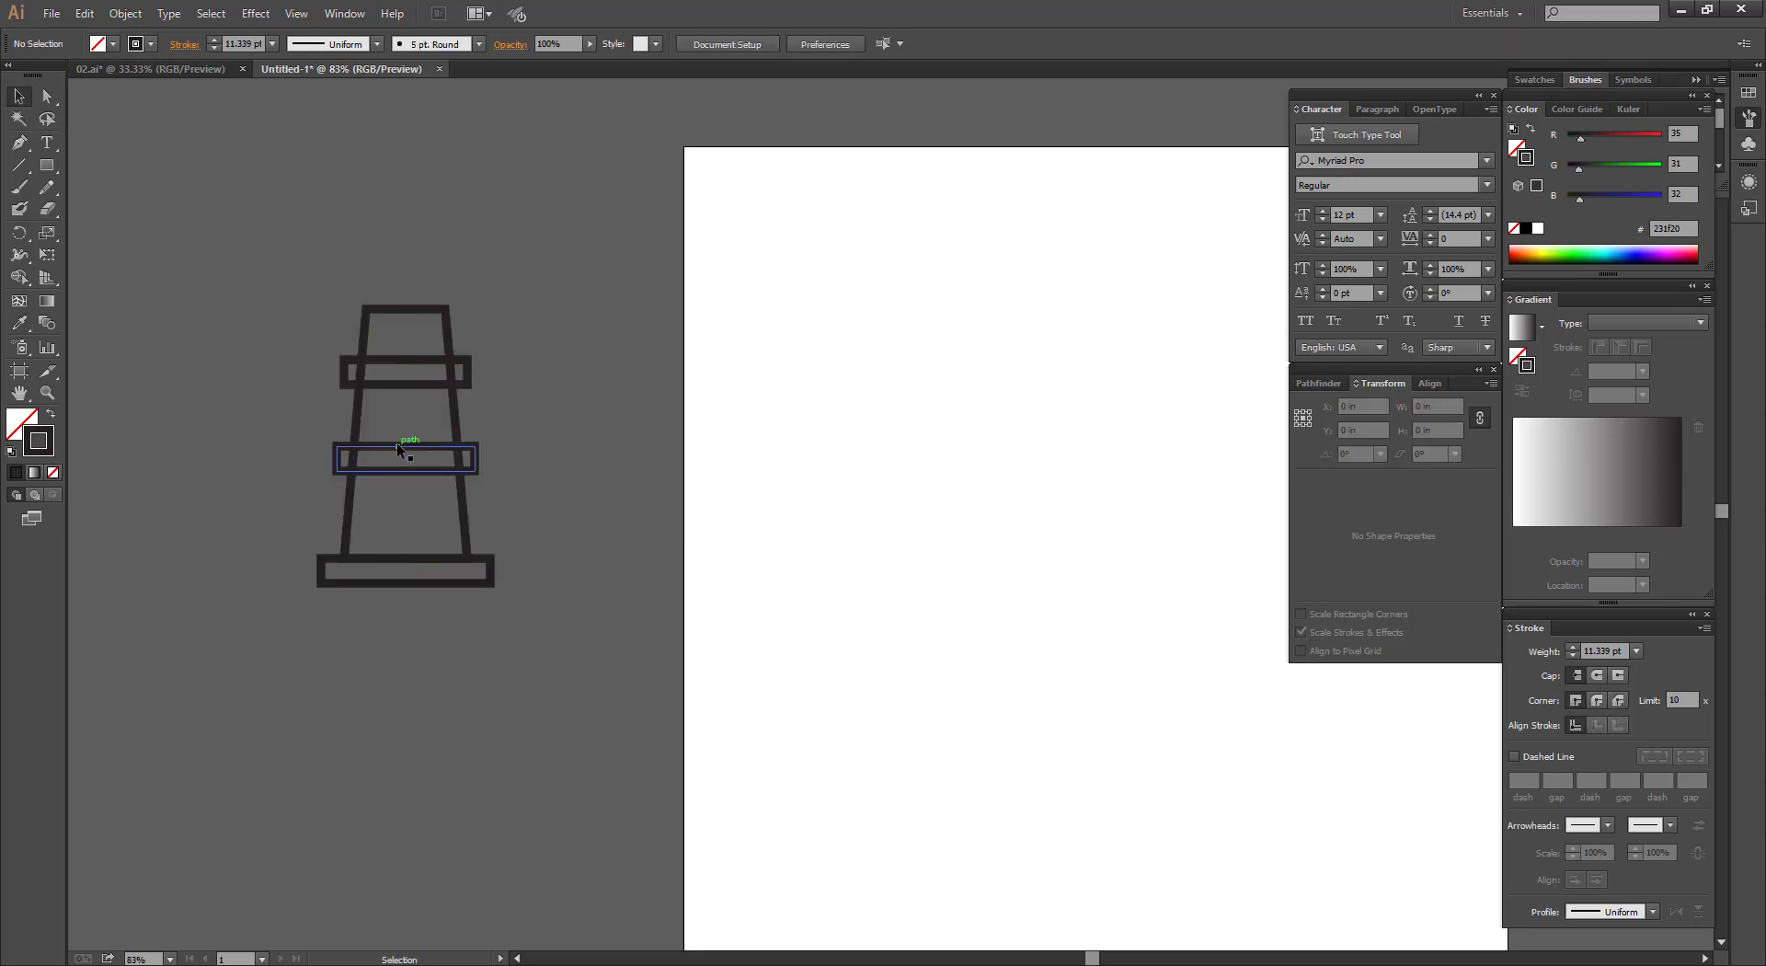
Move the middle and upper bands slightly straight down to even out the spacing between the tower's sections.
left_click_drag(395, 444, 397, 458)
left_click(572, 373)
left_click_drag(418, 373, 418, 381)
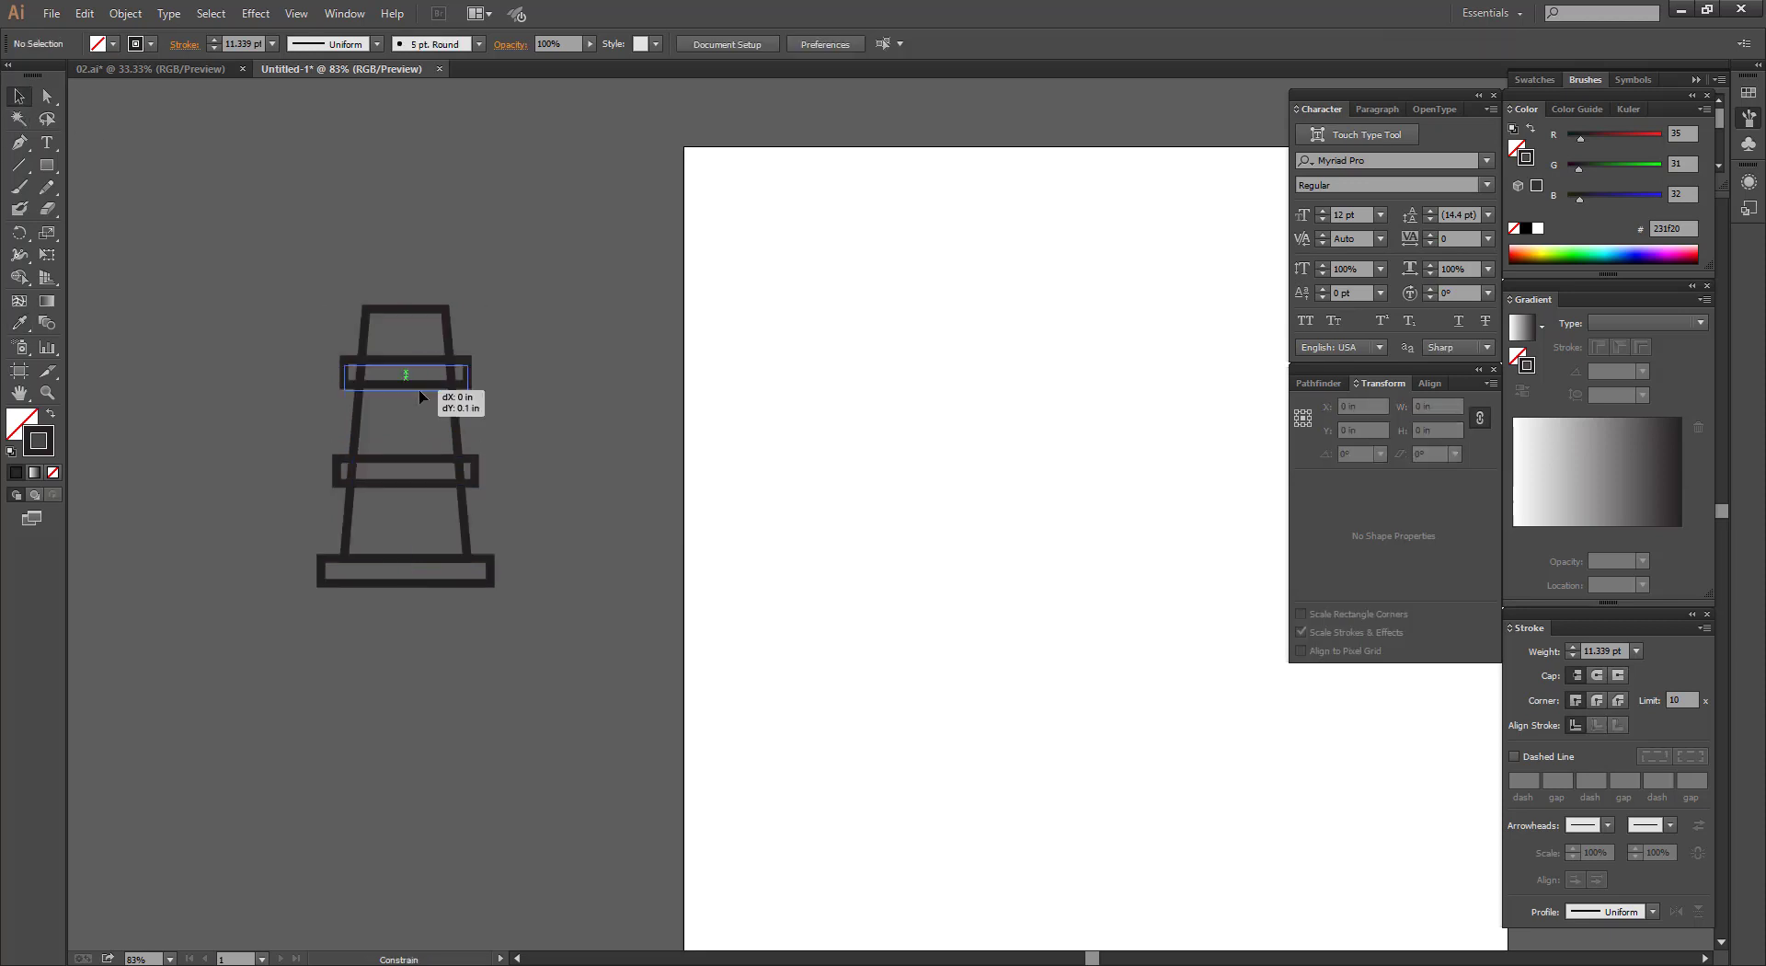
left_click(561, 368)
Merge the overlapping regions inside the upper and middle bands with Shape Builder so the trapezoid's sides no longer cross them.
key("z")
left_click_drag(520, 483, 799, 621)
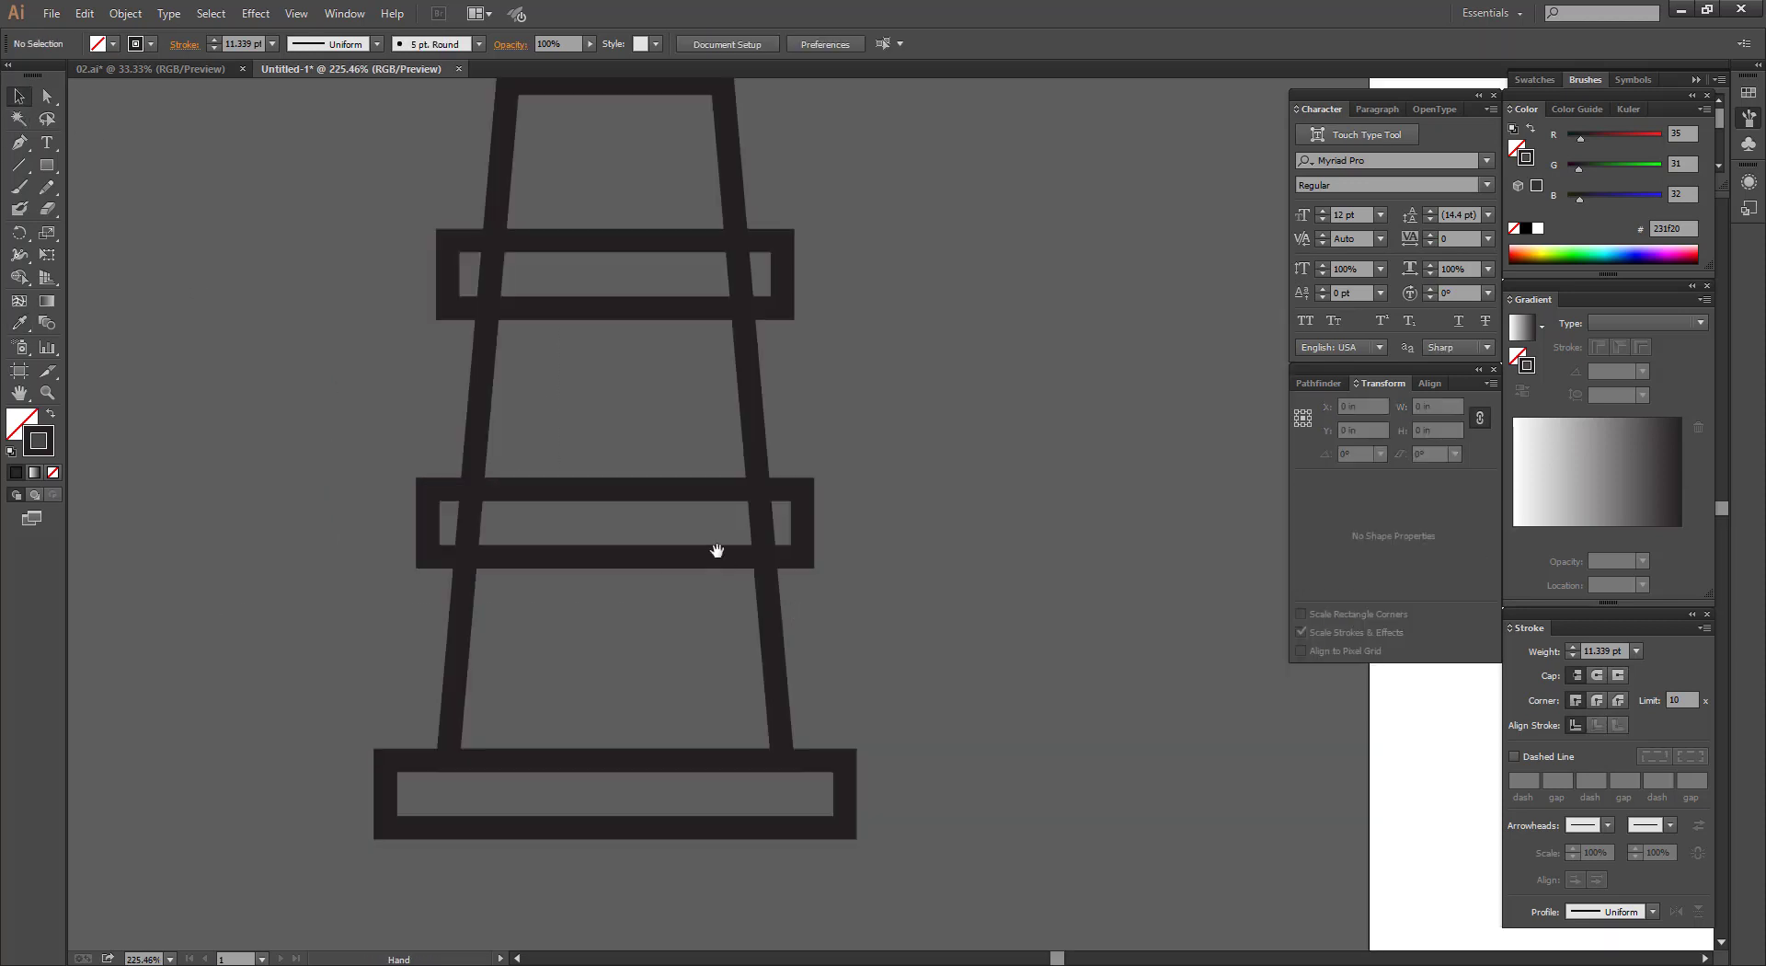
key("ctrl+minus")
key("ctrl+minus")
left_click_drag(836, 512, 557, 556)
left_click_drag(220, 350, 692, 627)
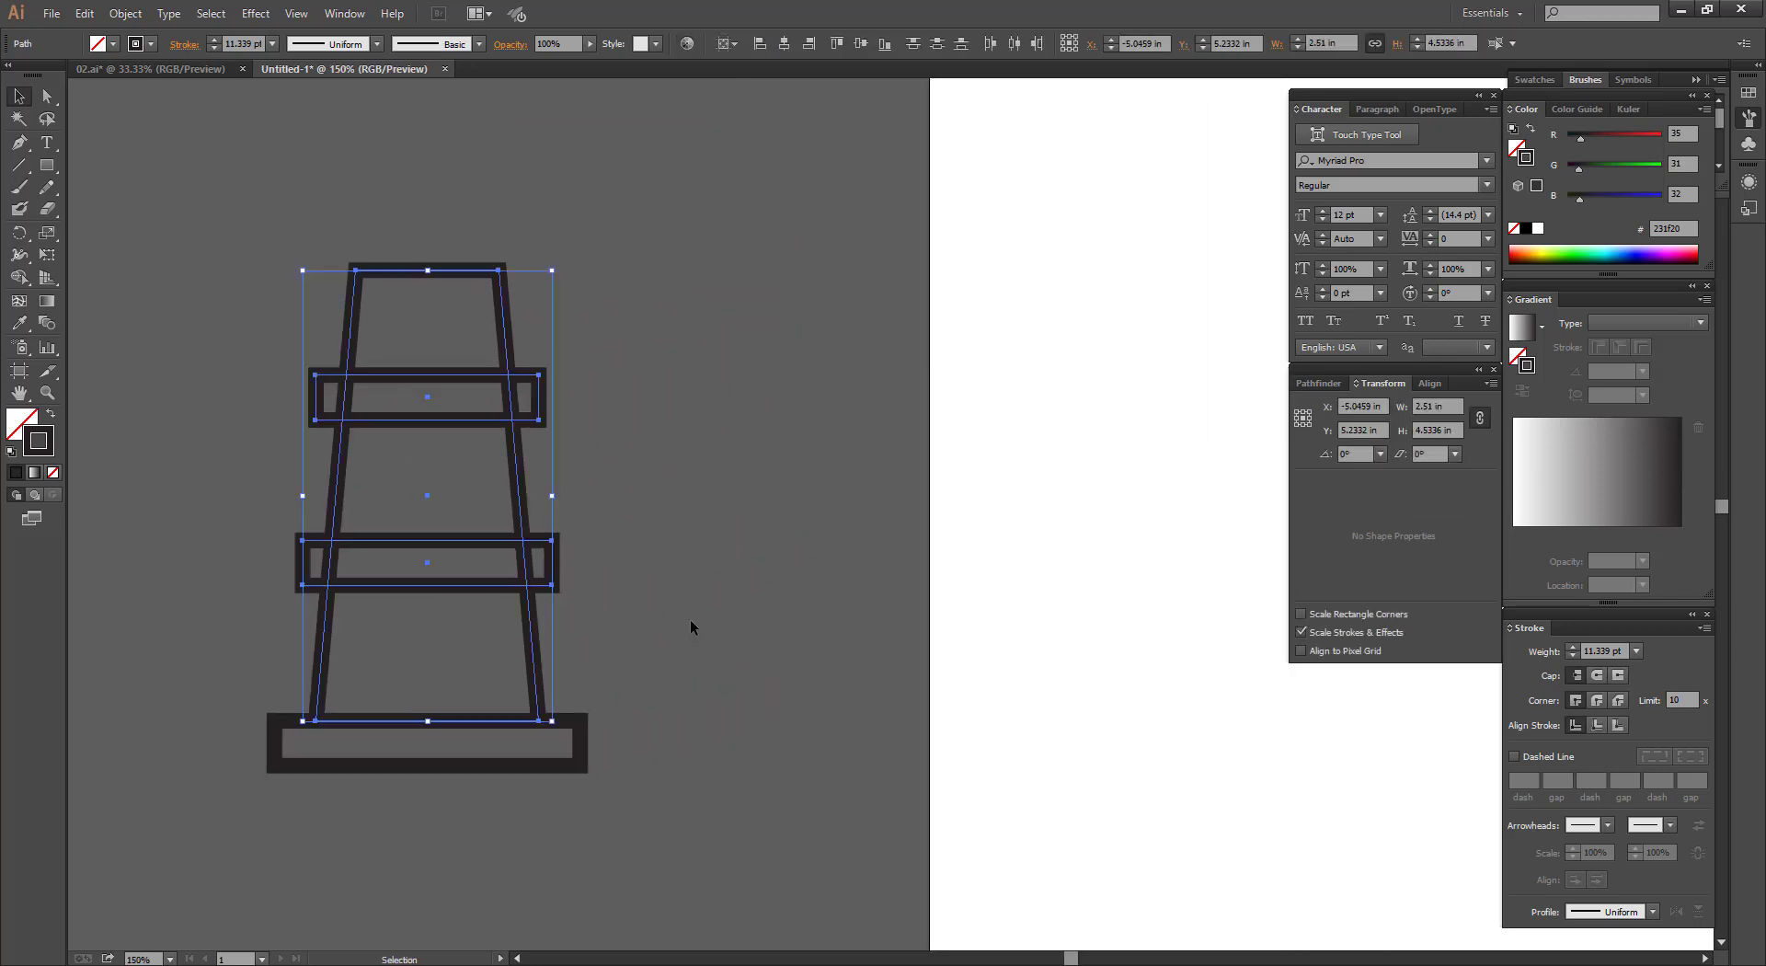
left_click(18, 277)
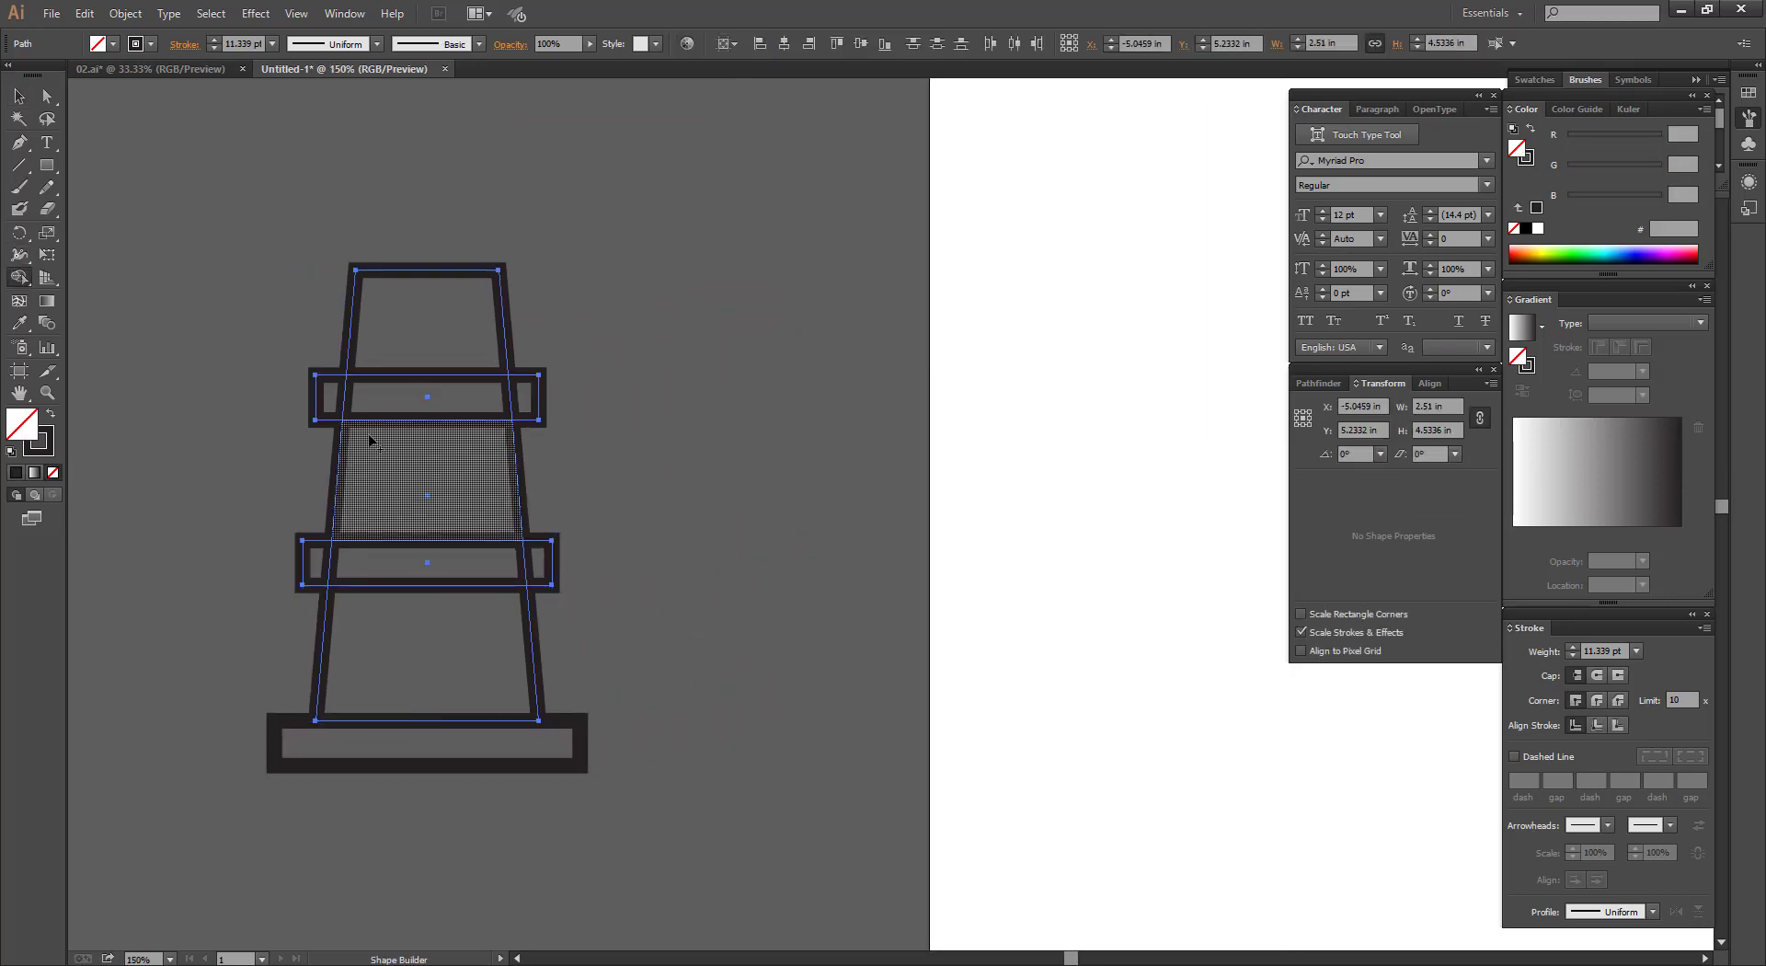
left_click_drag(348, 405, 515, 405)
mouse_move(333, 556)
left_mouse_down()
mouse_move(539, 561)
mouse_move(313, 561)
left_mouse_up()
left_click(18, 95)
left_click(257, 146)
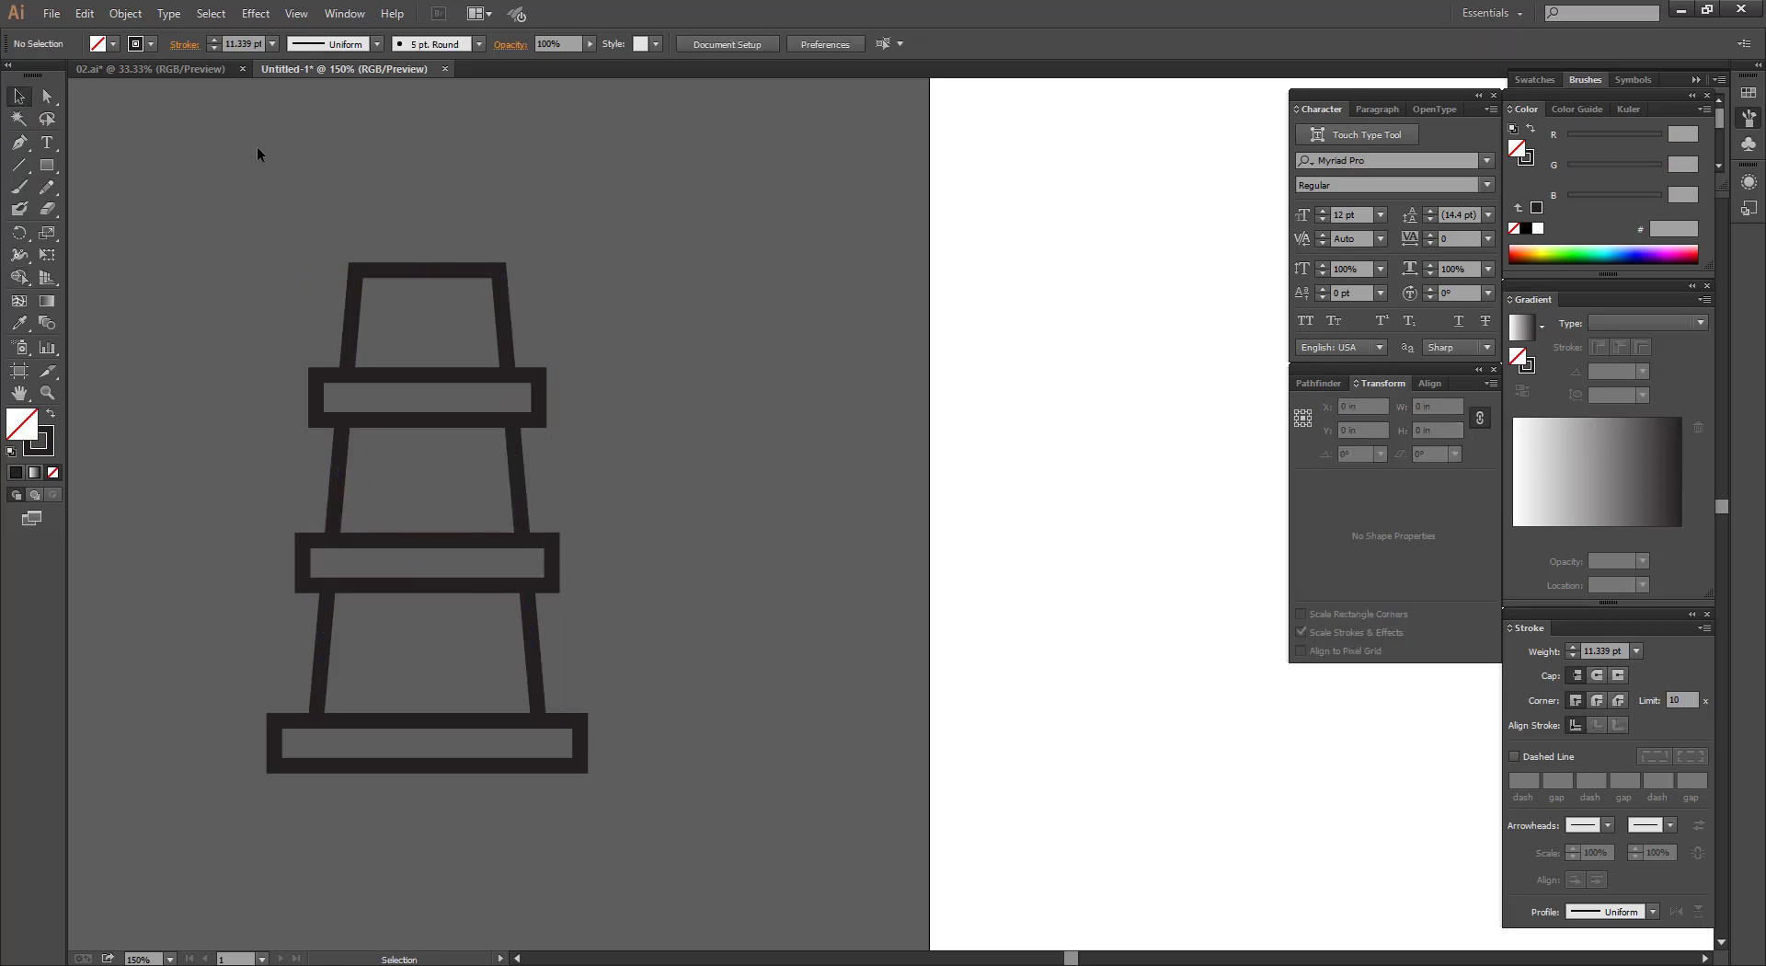
Draw a horizontal line about 1.97 in long just above the top of the tower.
scroll(256, 146, "up", 1)
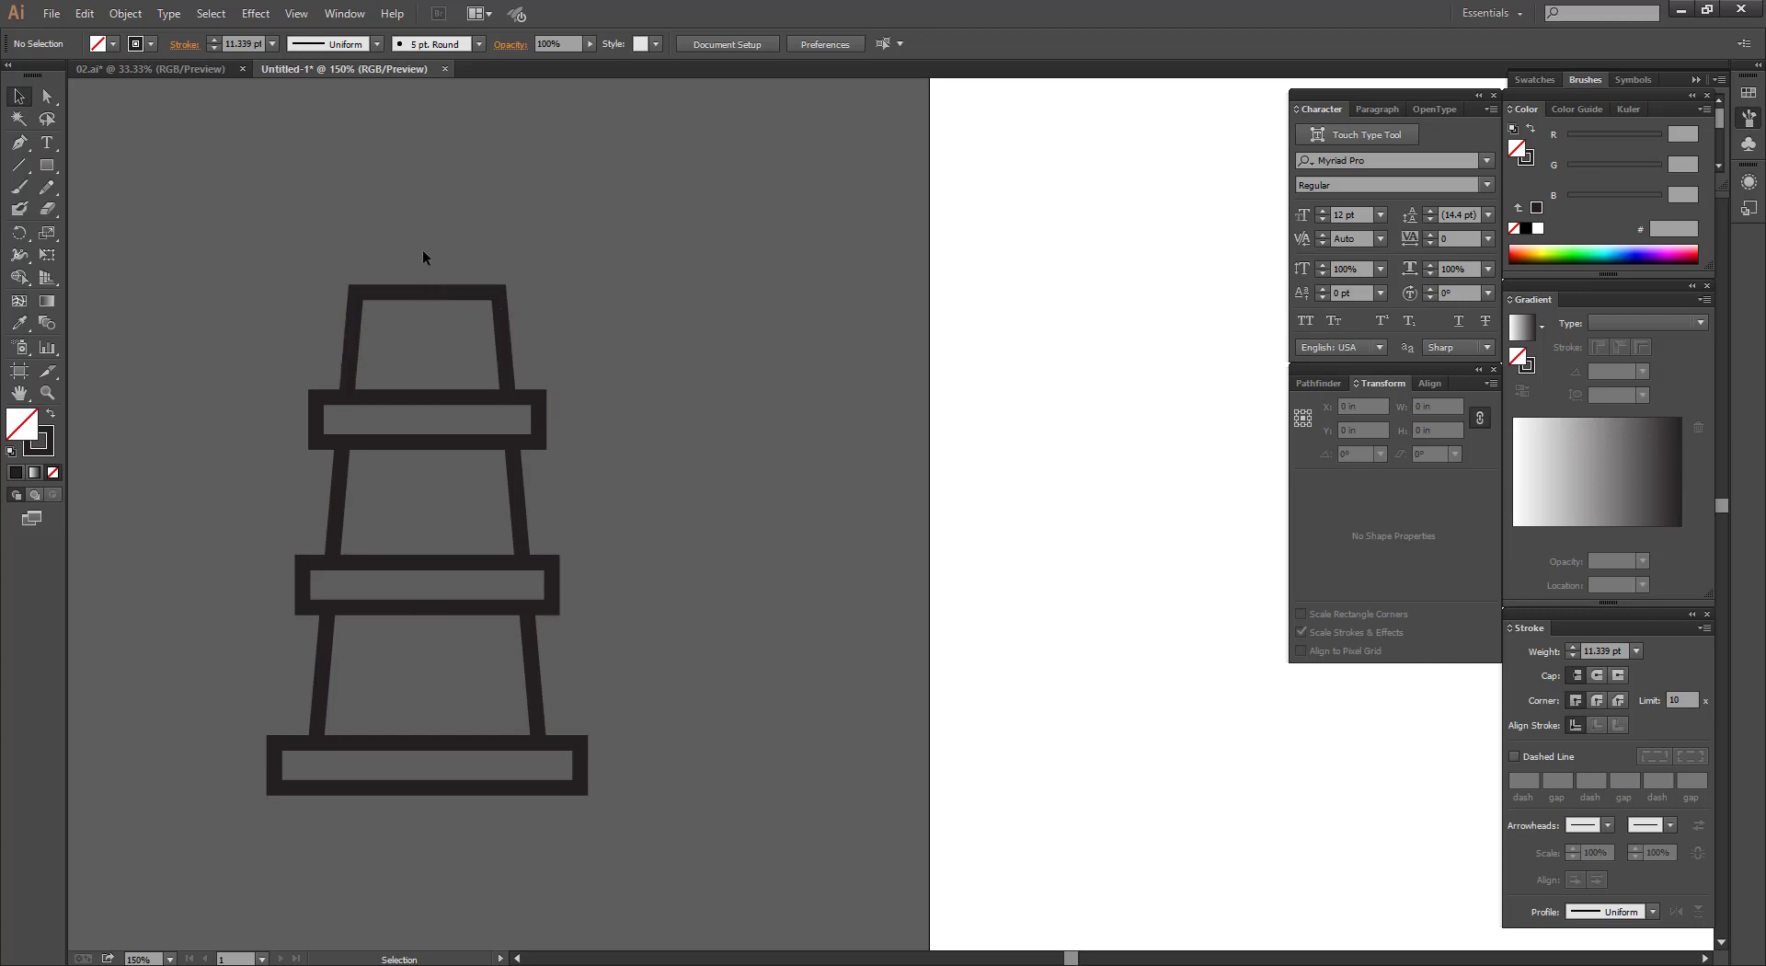
scroll(423, 252, "up", 2)
left_click(56, 162)
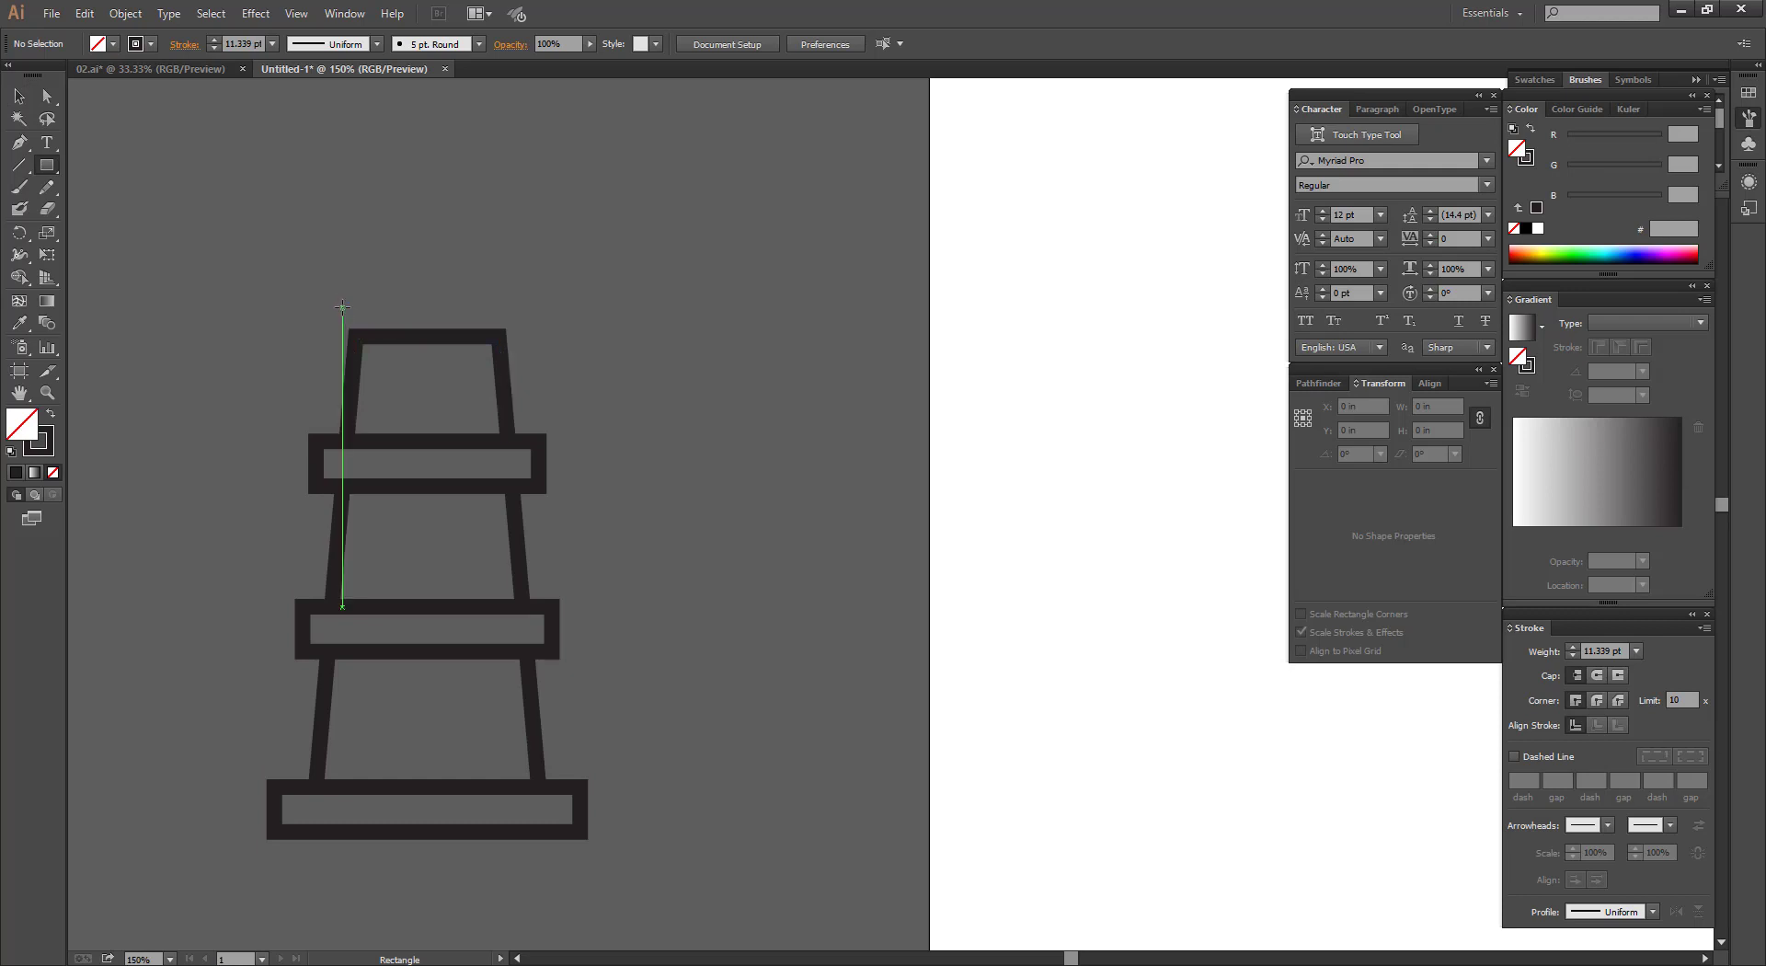
key("backslash")
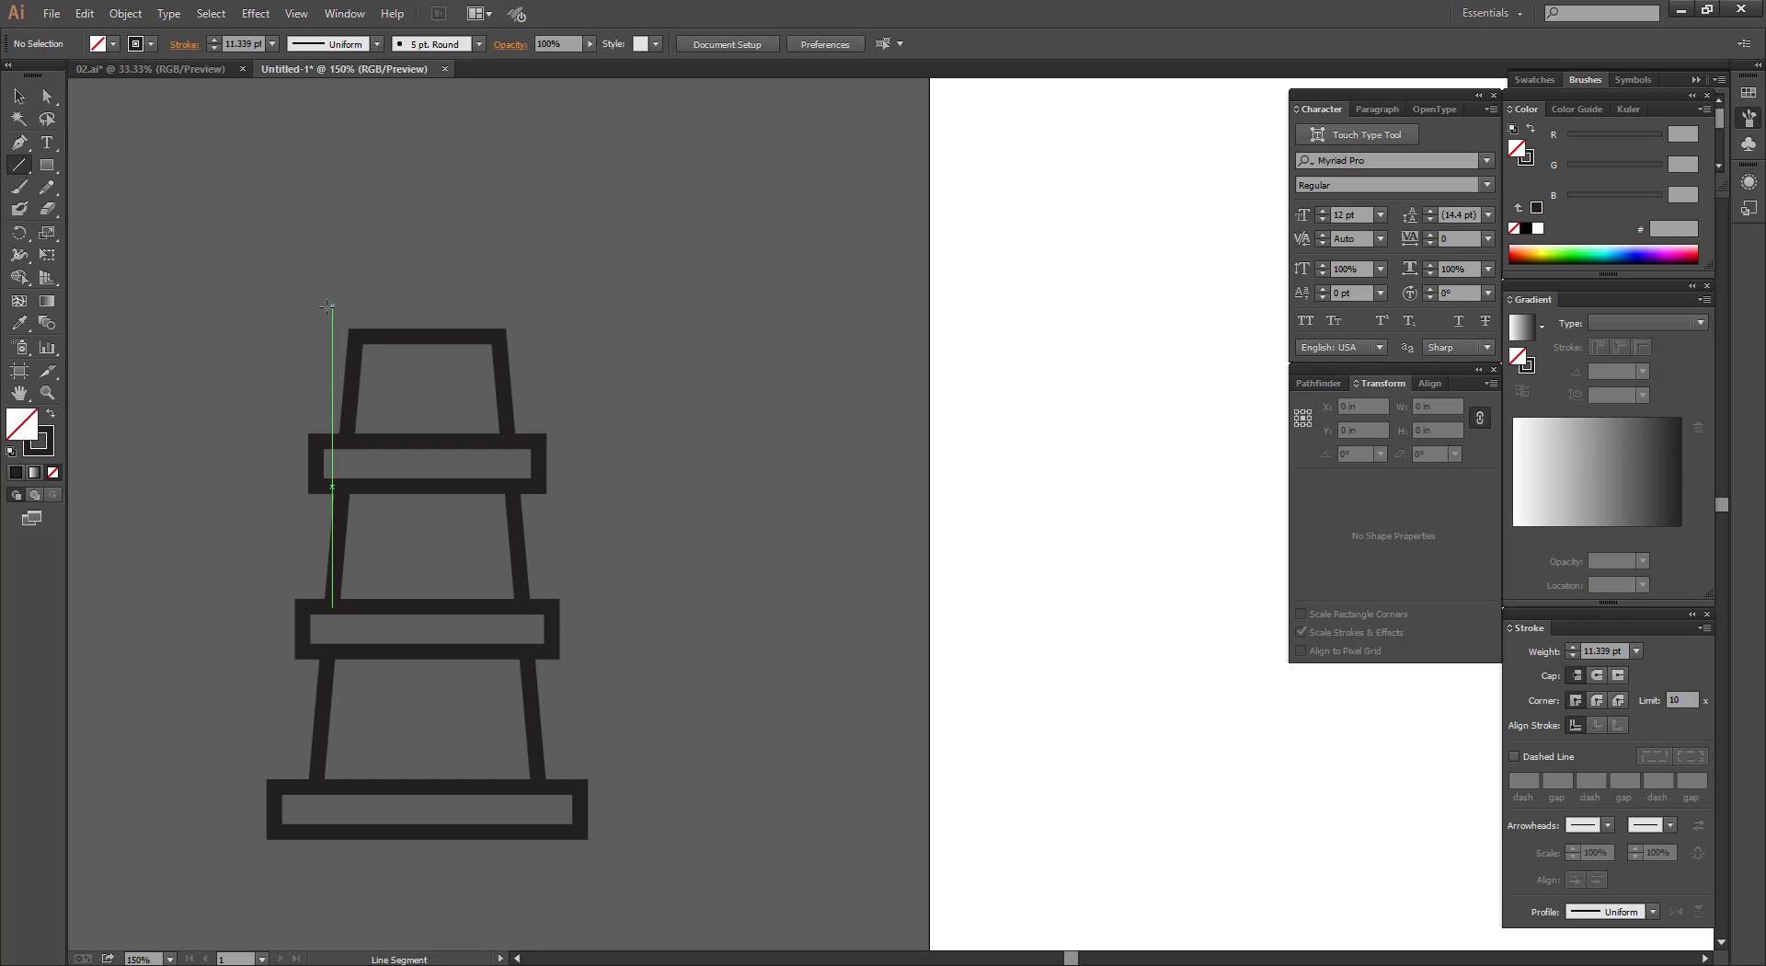
left_click_drag(326, 306, 523, 306)
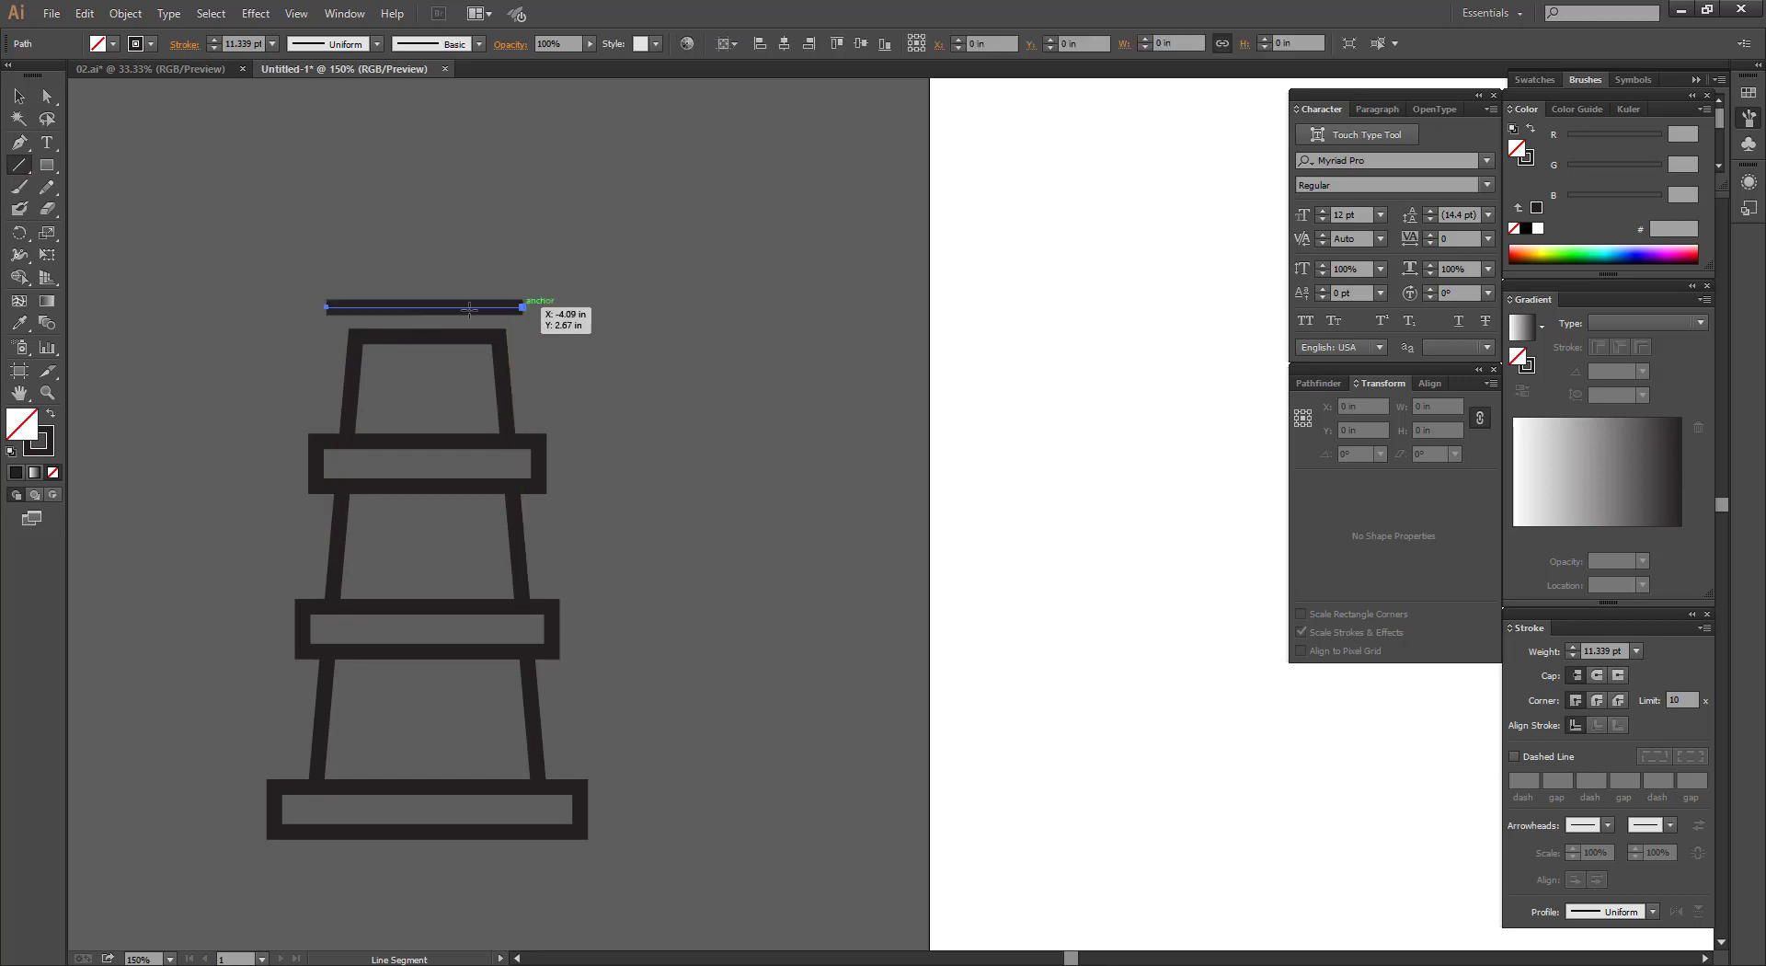
left_click(18, 323)
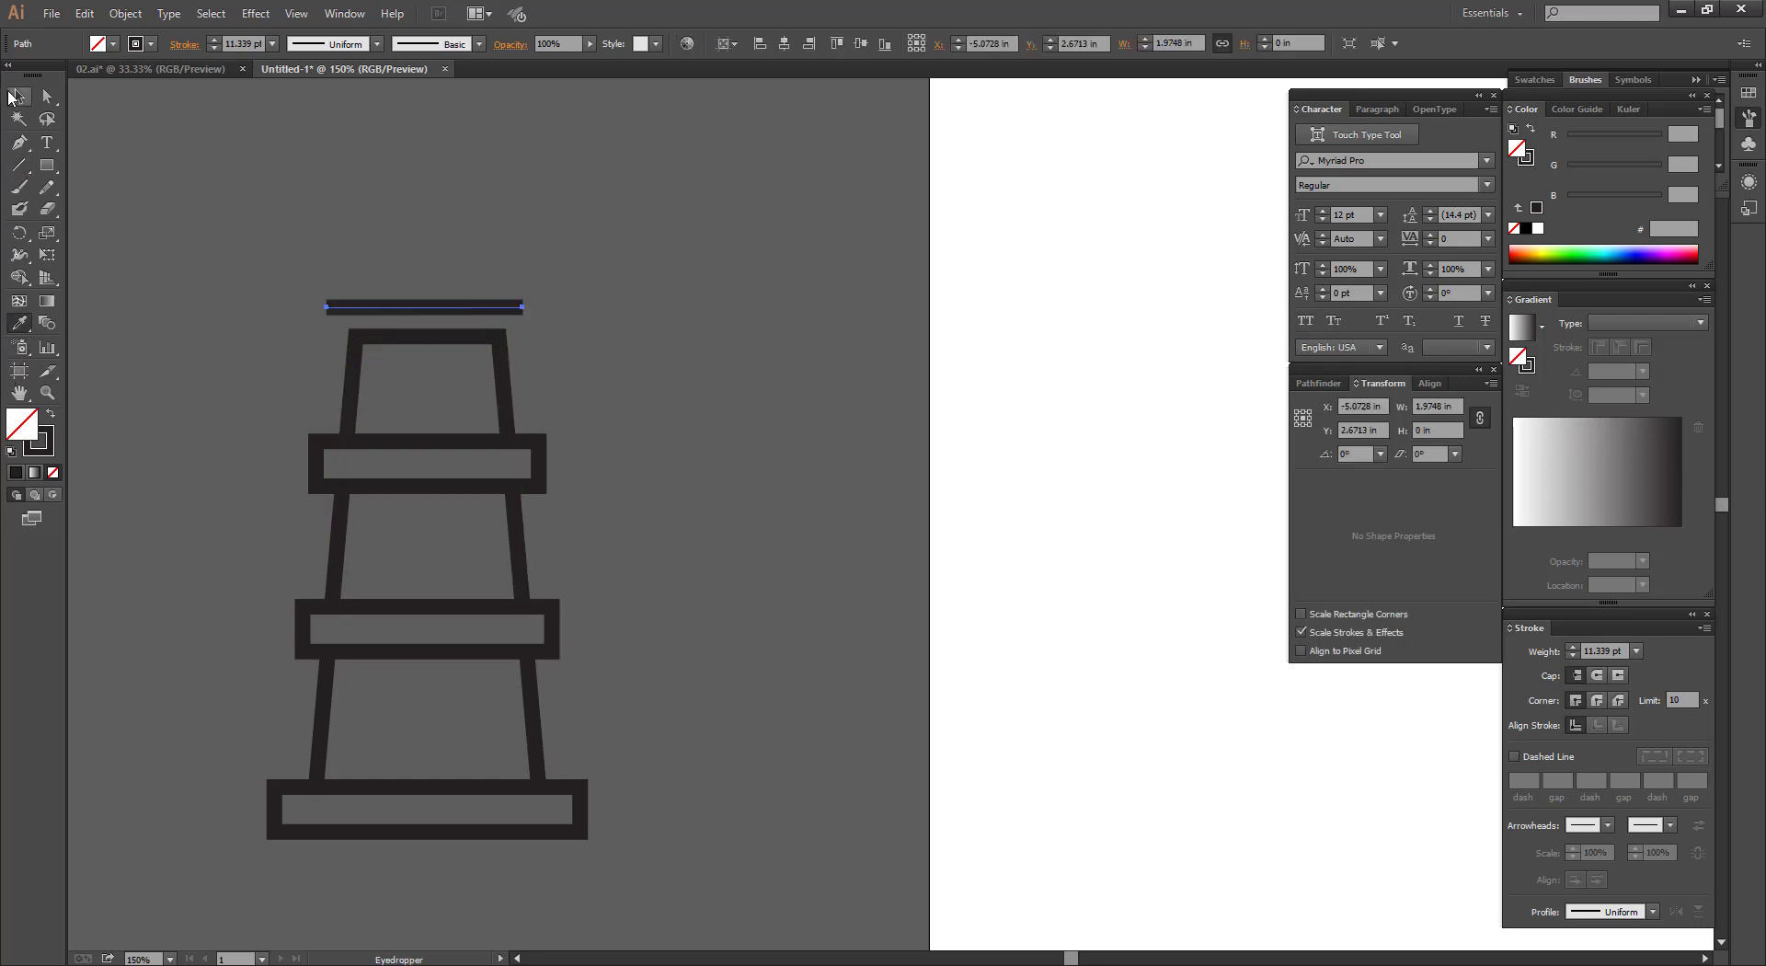
Centre the line over the tower's top section and give its stroke round caps.
left_click(16, 96)
left_click(405, 334, "shift")
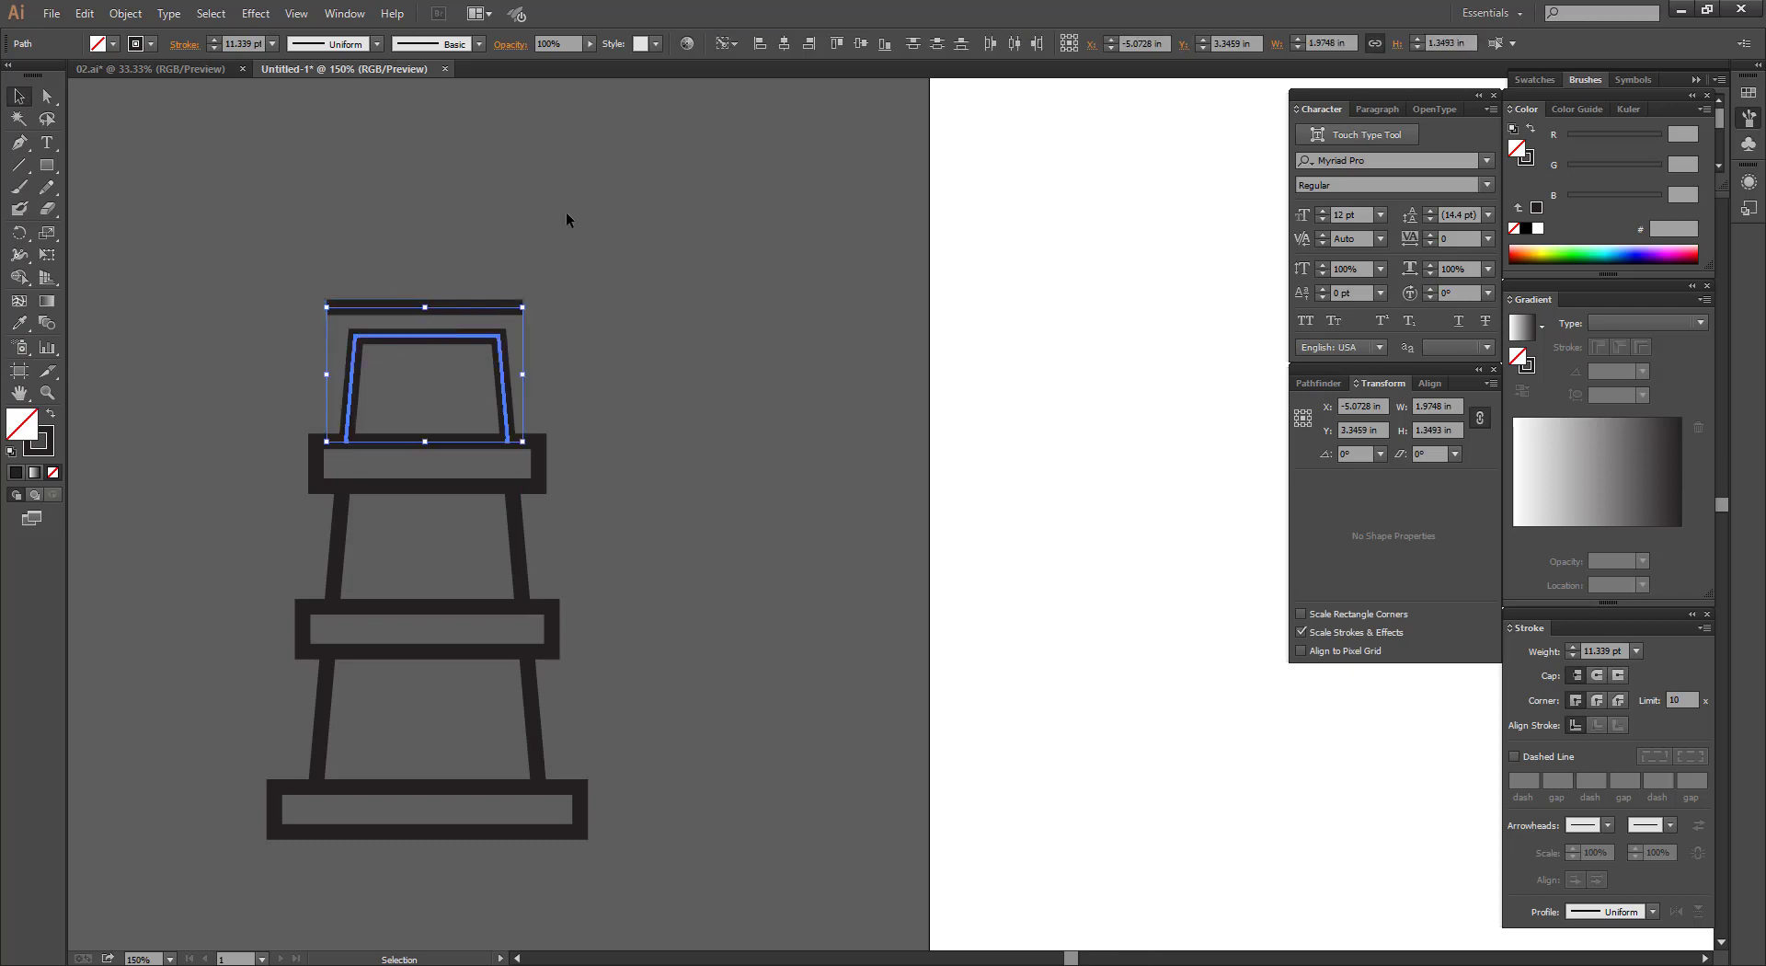
key("ctrl+z")
left_click(1598, 675)
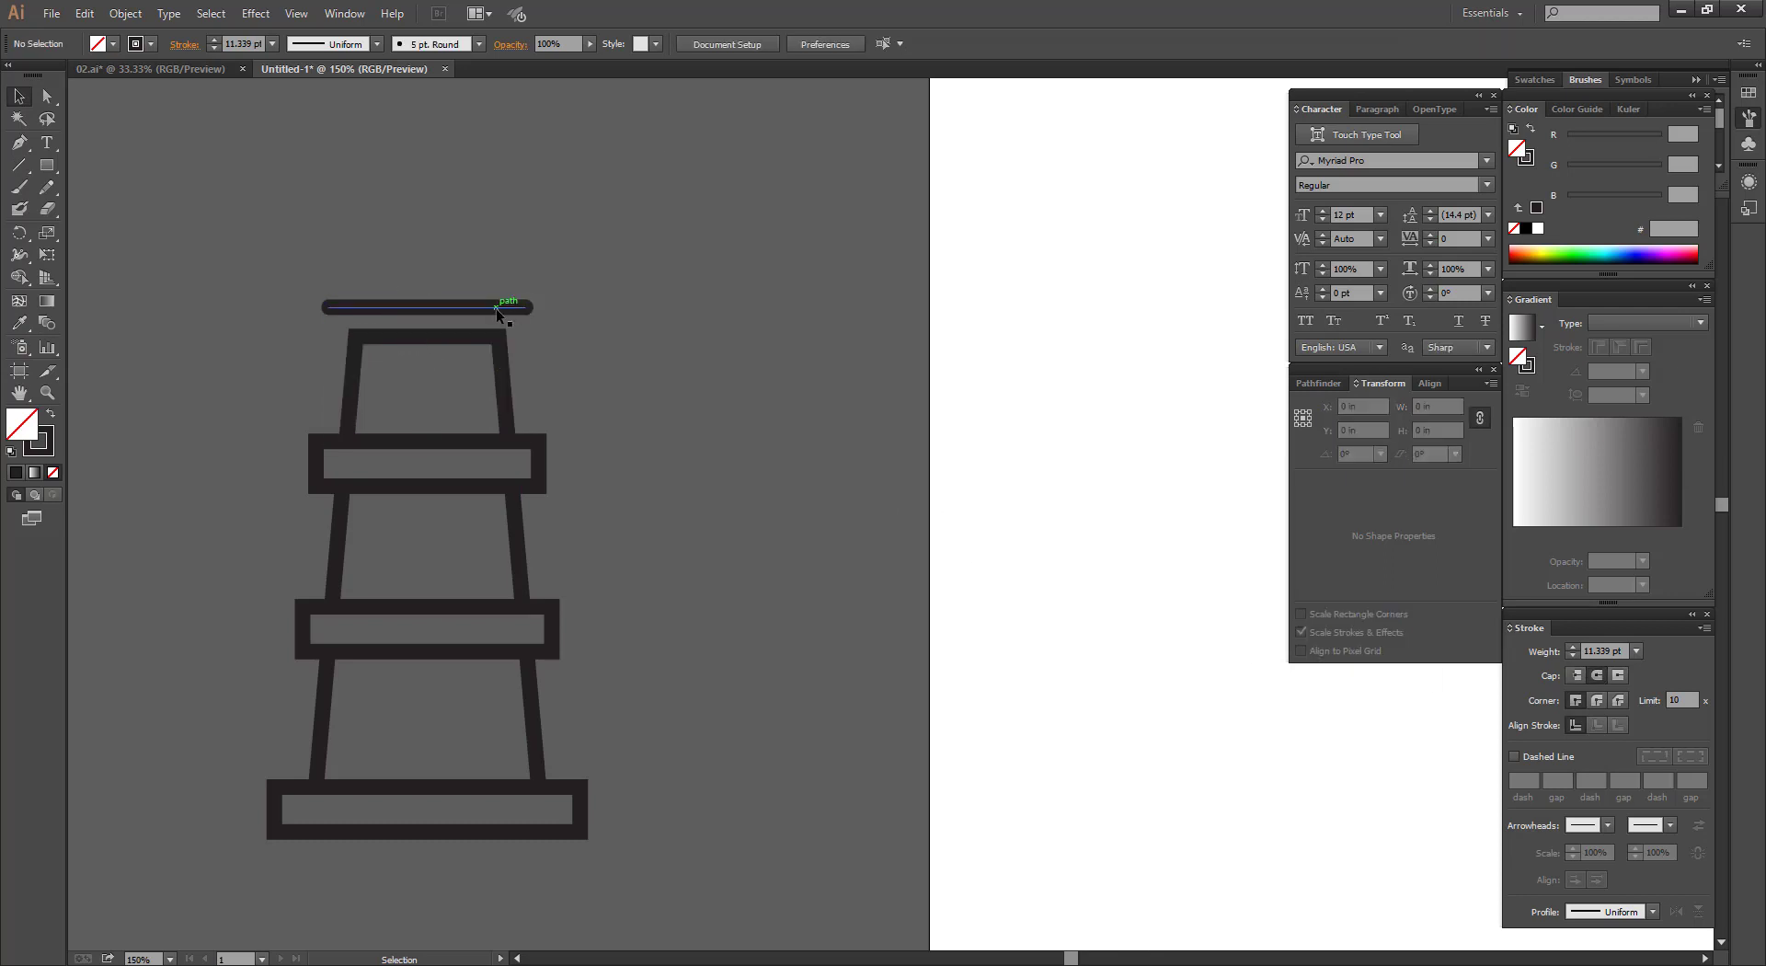
Shorten the horizontal line above the tower to about 1.8 in and centre it over the top section.
left_click_drag(532, 307, 508, 309)
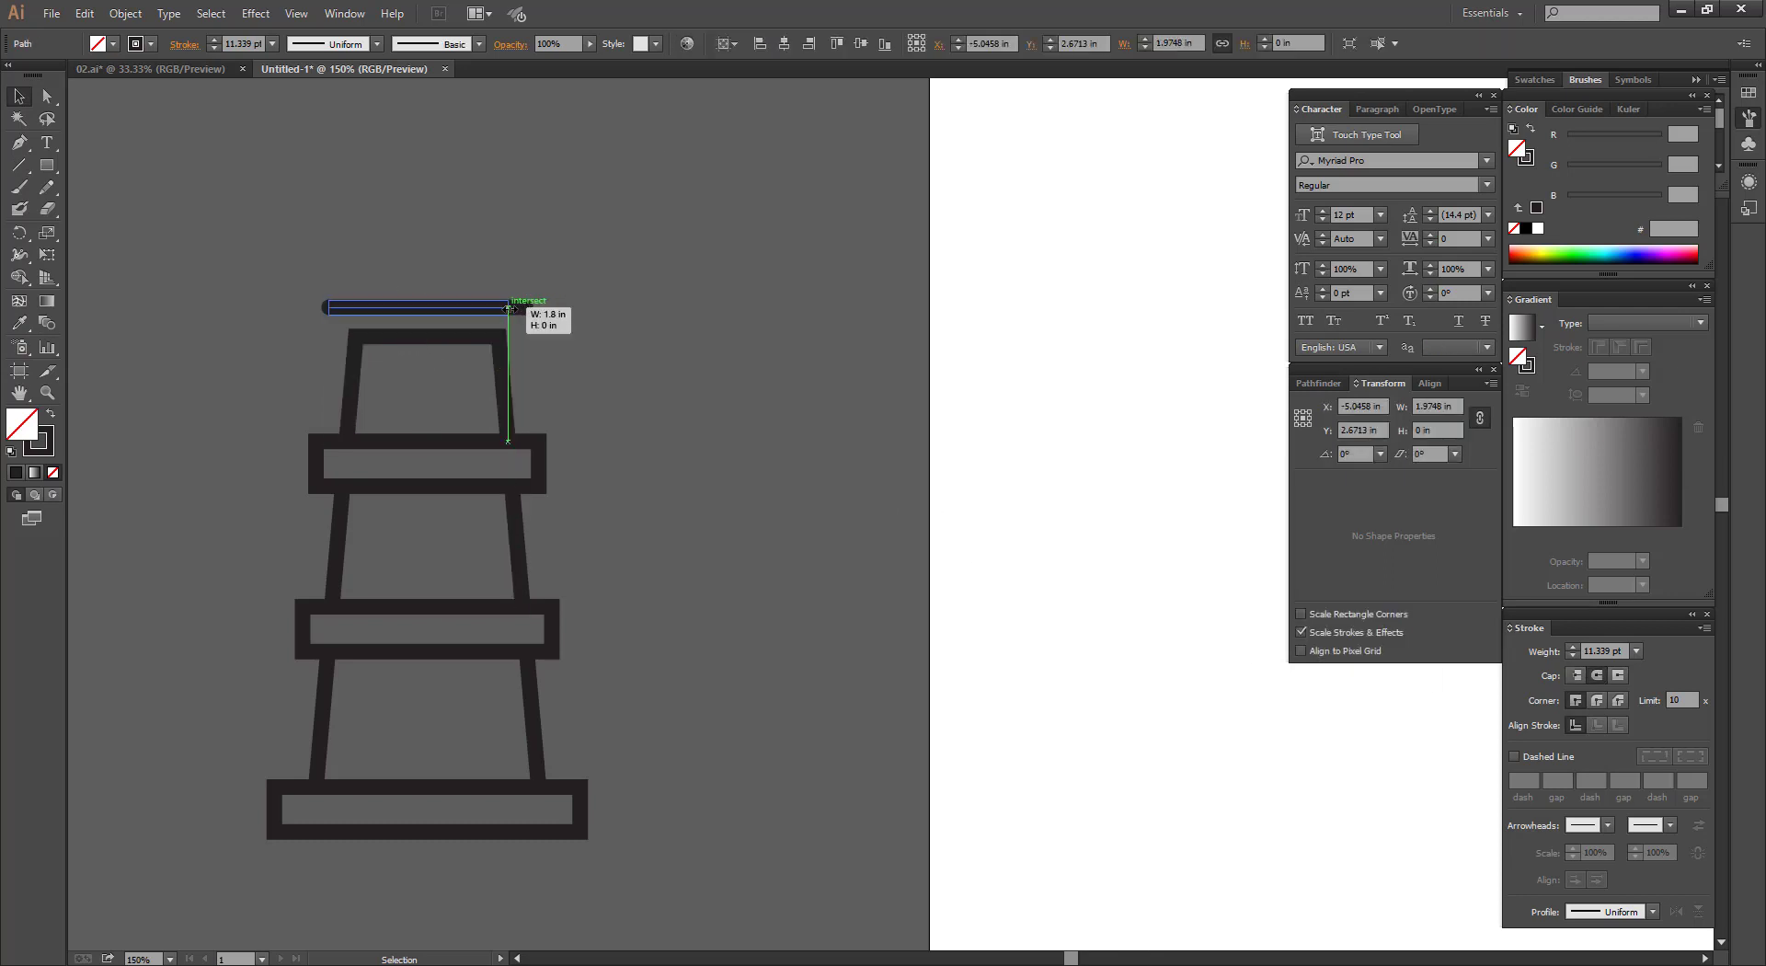
left_click(480, 338, "shift")
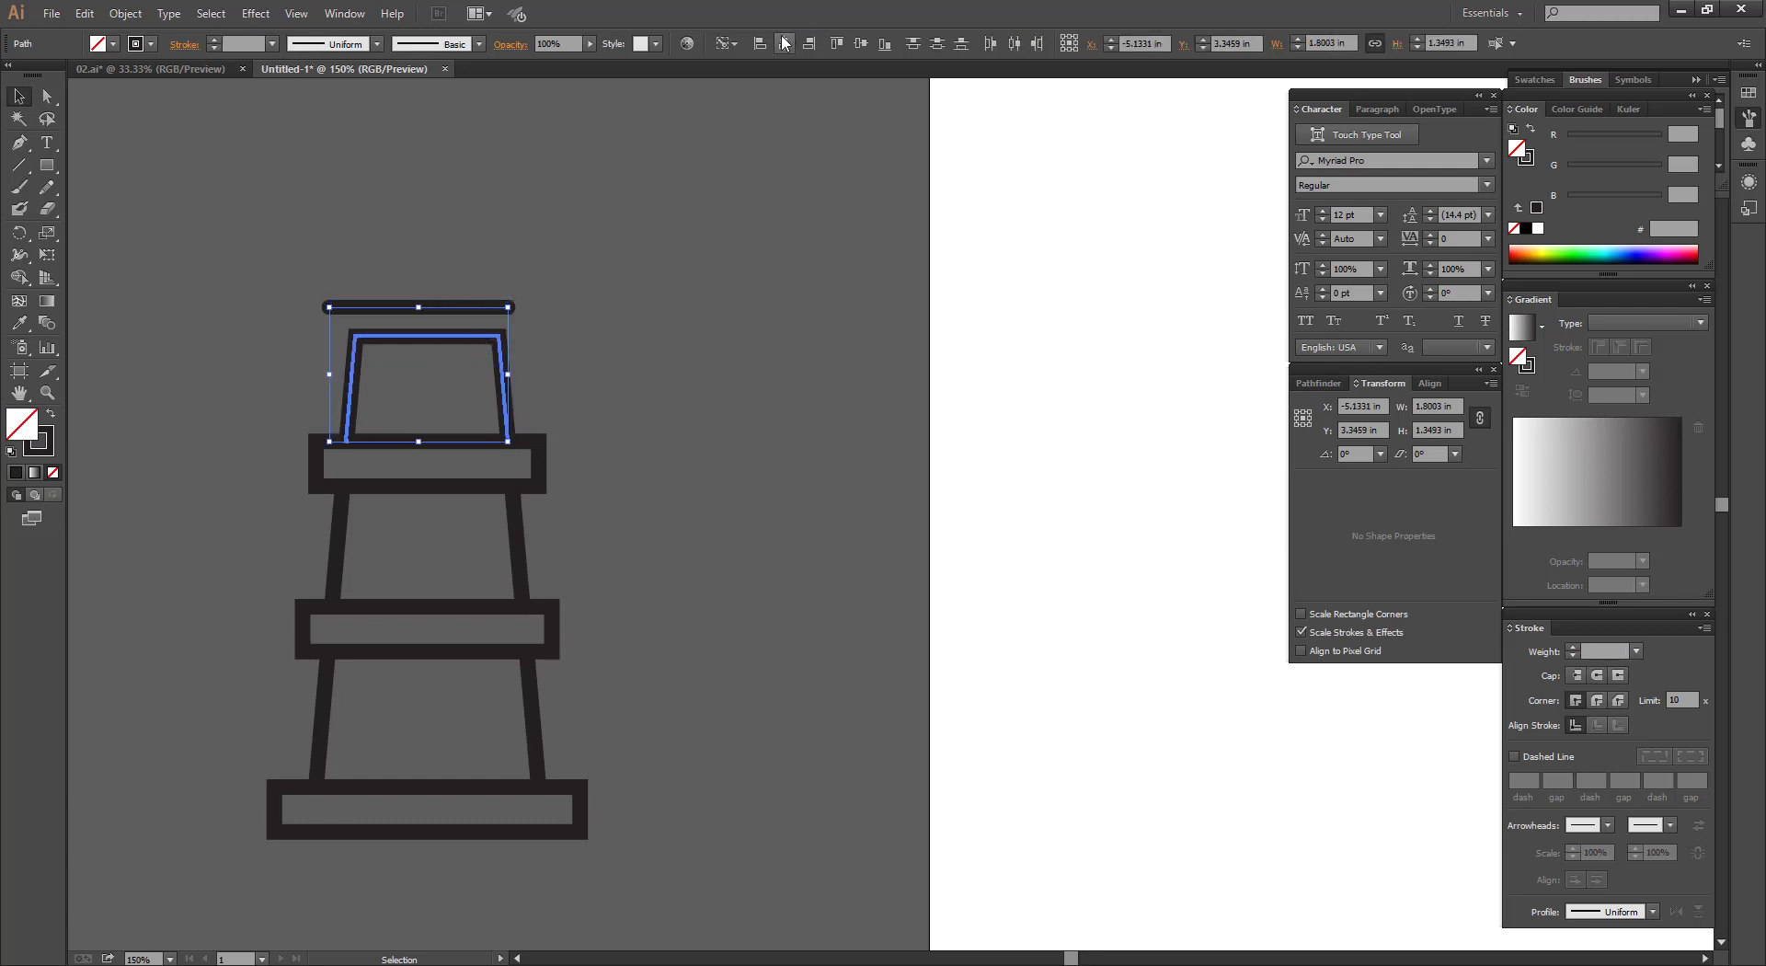
left_click(648, 319)
left_click_drag(611, 313, 669, 346)
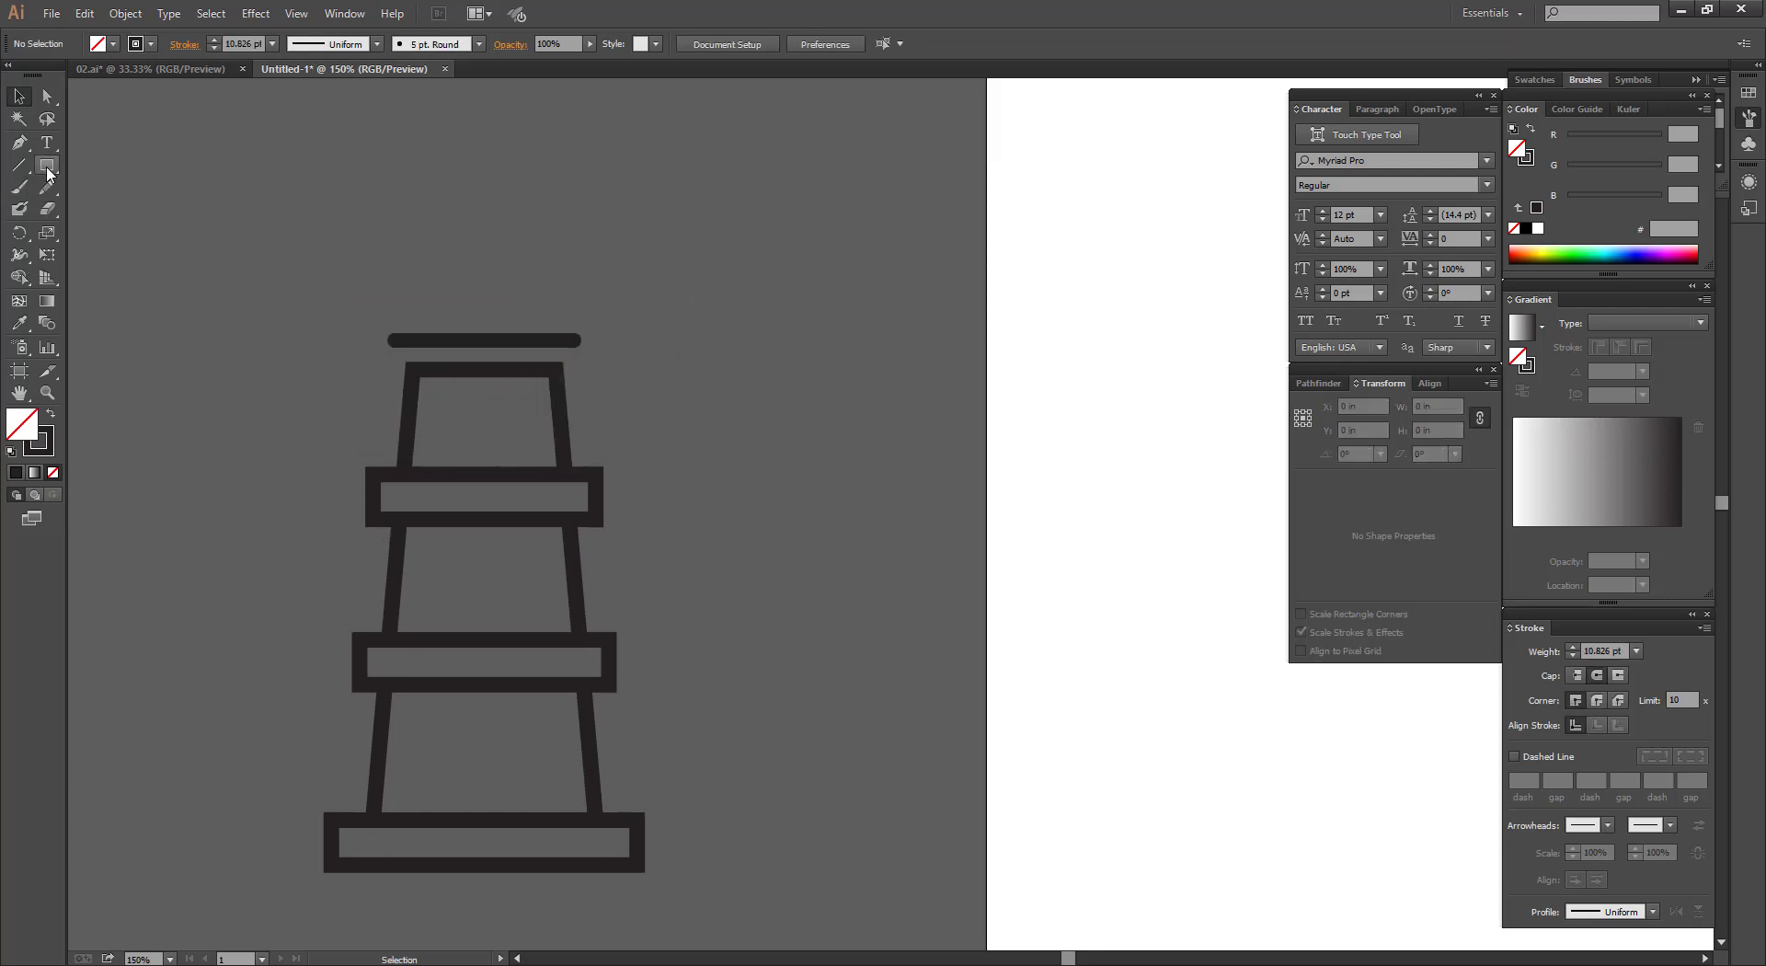
Draw a small circular window in the middle of each of the tower's three tapered sections.
left_click_drag(47, 165, 156, 210)
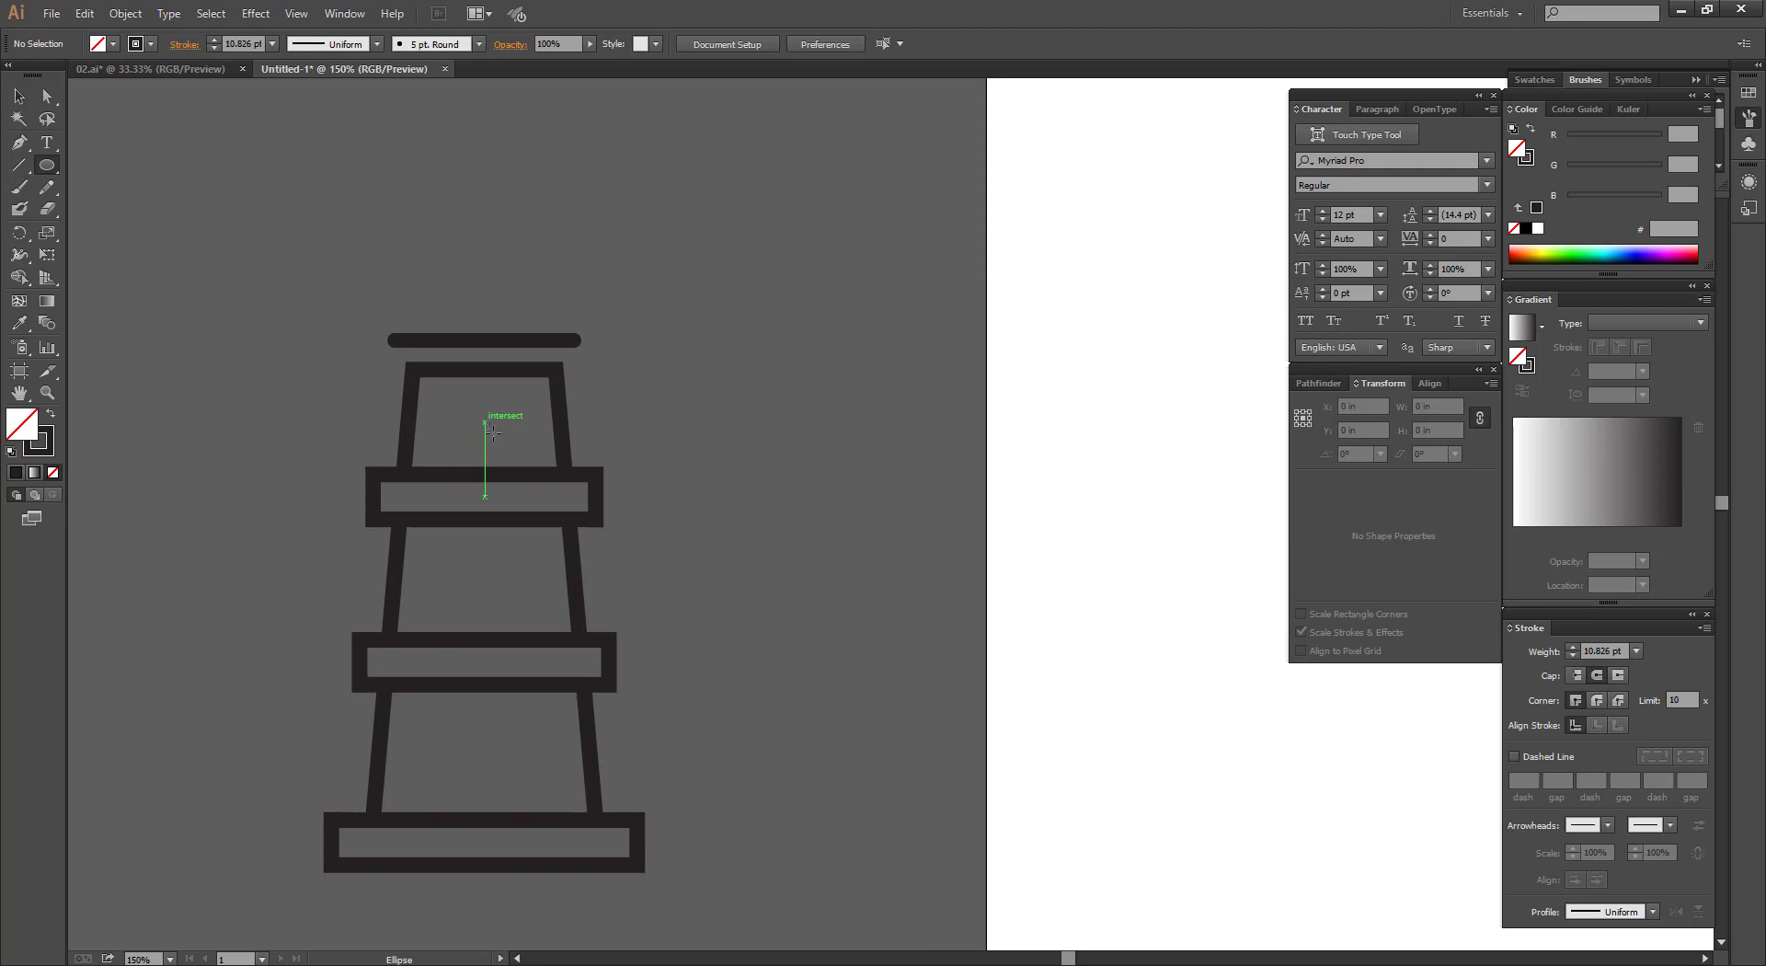
mouse_move(485, 422)
left_mouse_down()
mouse_move(504, 442)
mouse_move(493, 746)
left_mouse_up()
left_click(18, 96)
left_click(760, 684)
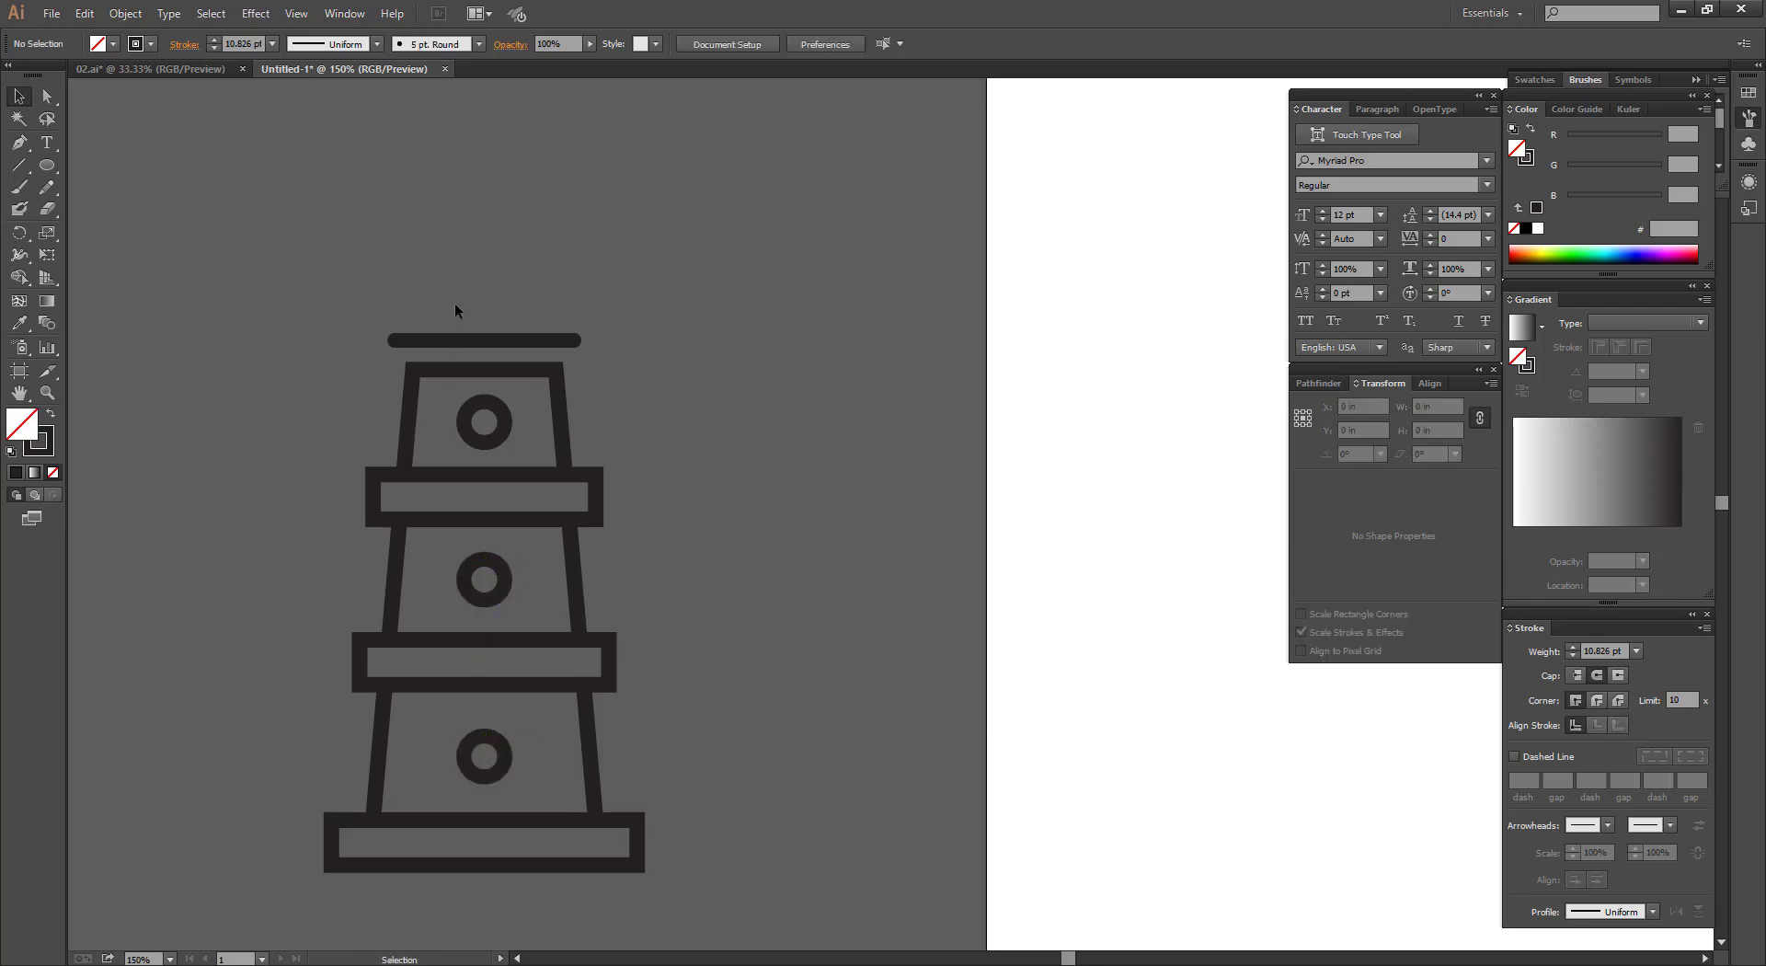
Match the stroke of all tower parts to the upper band's 11.339 pt outline with the Eyedropper.
left_click_drag(454, 310, 650, 855)
key("i")
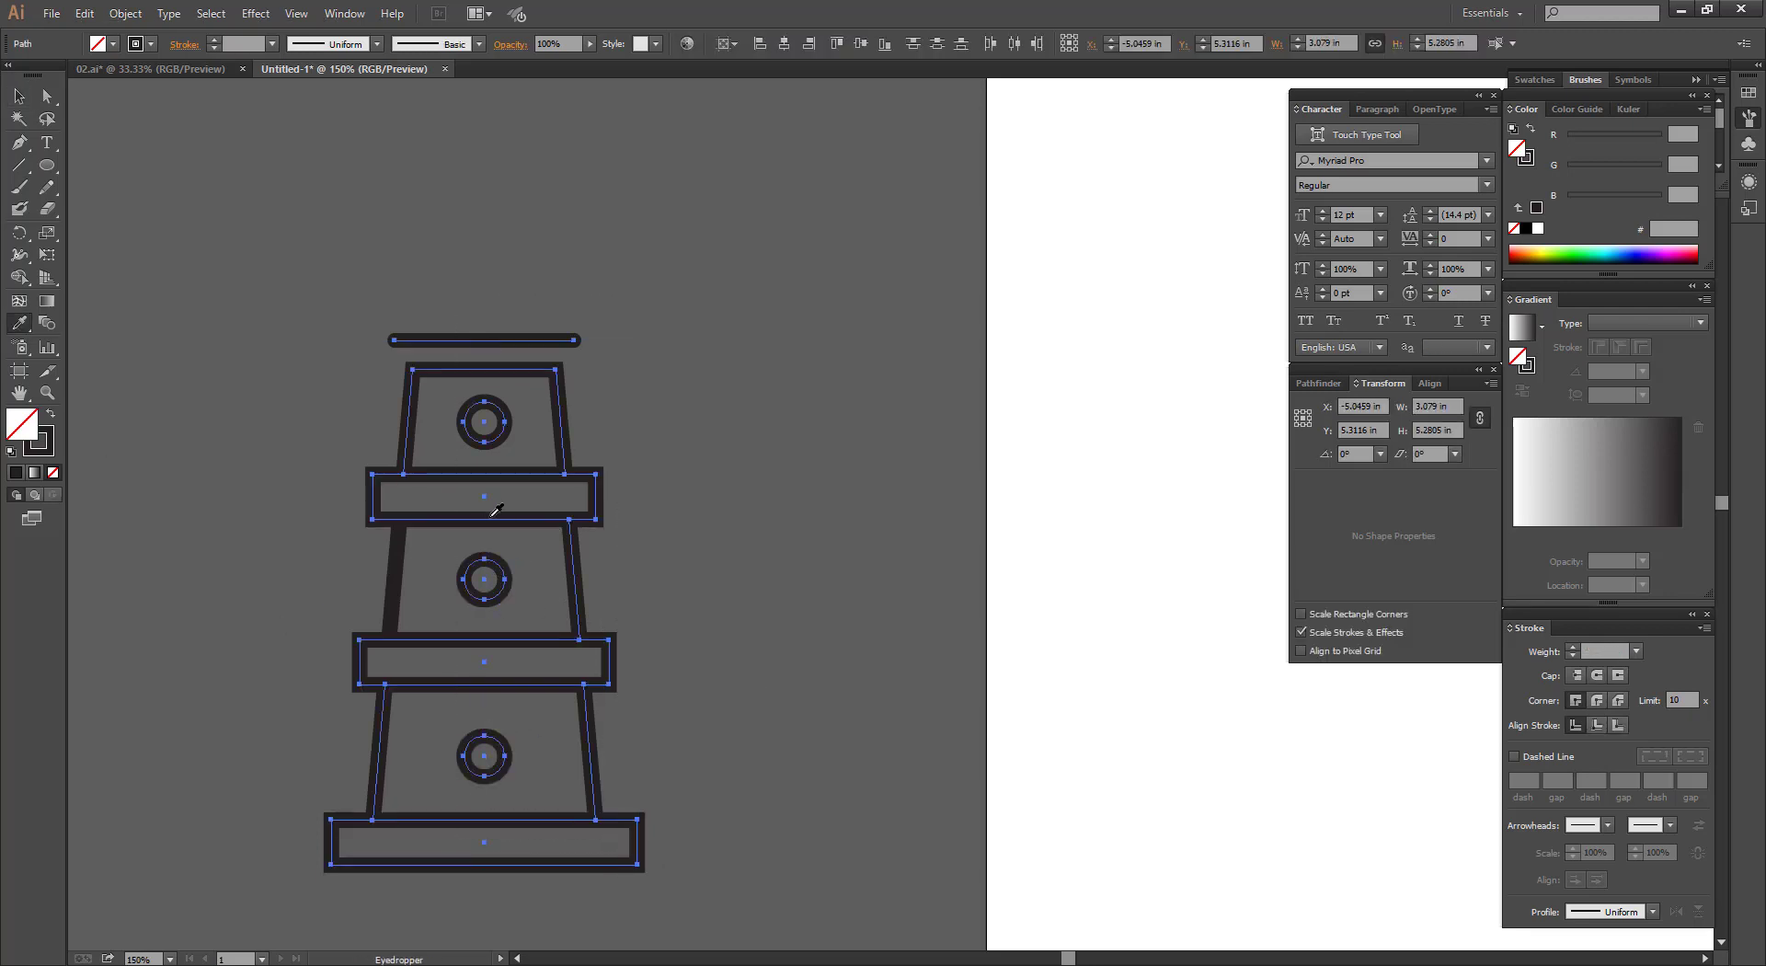
left_click(492, 513)
key("v")
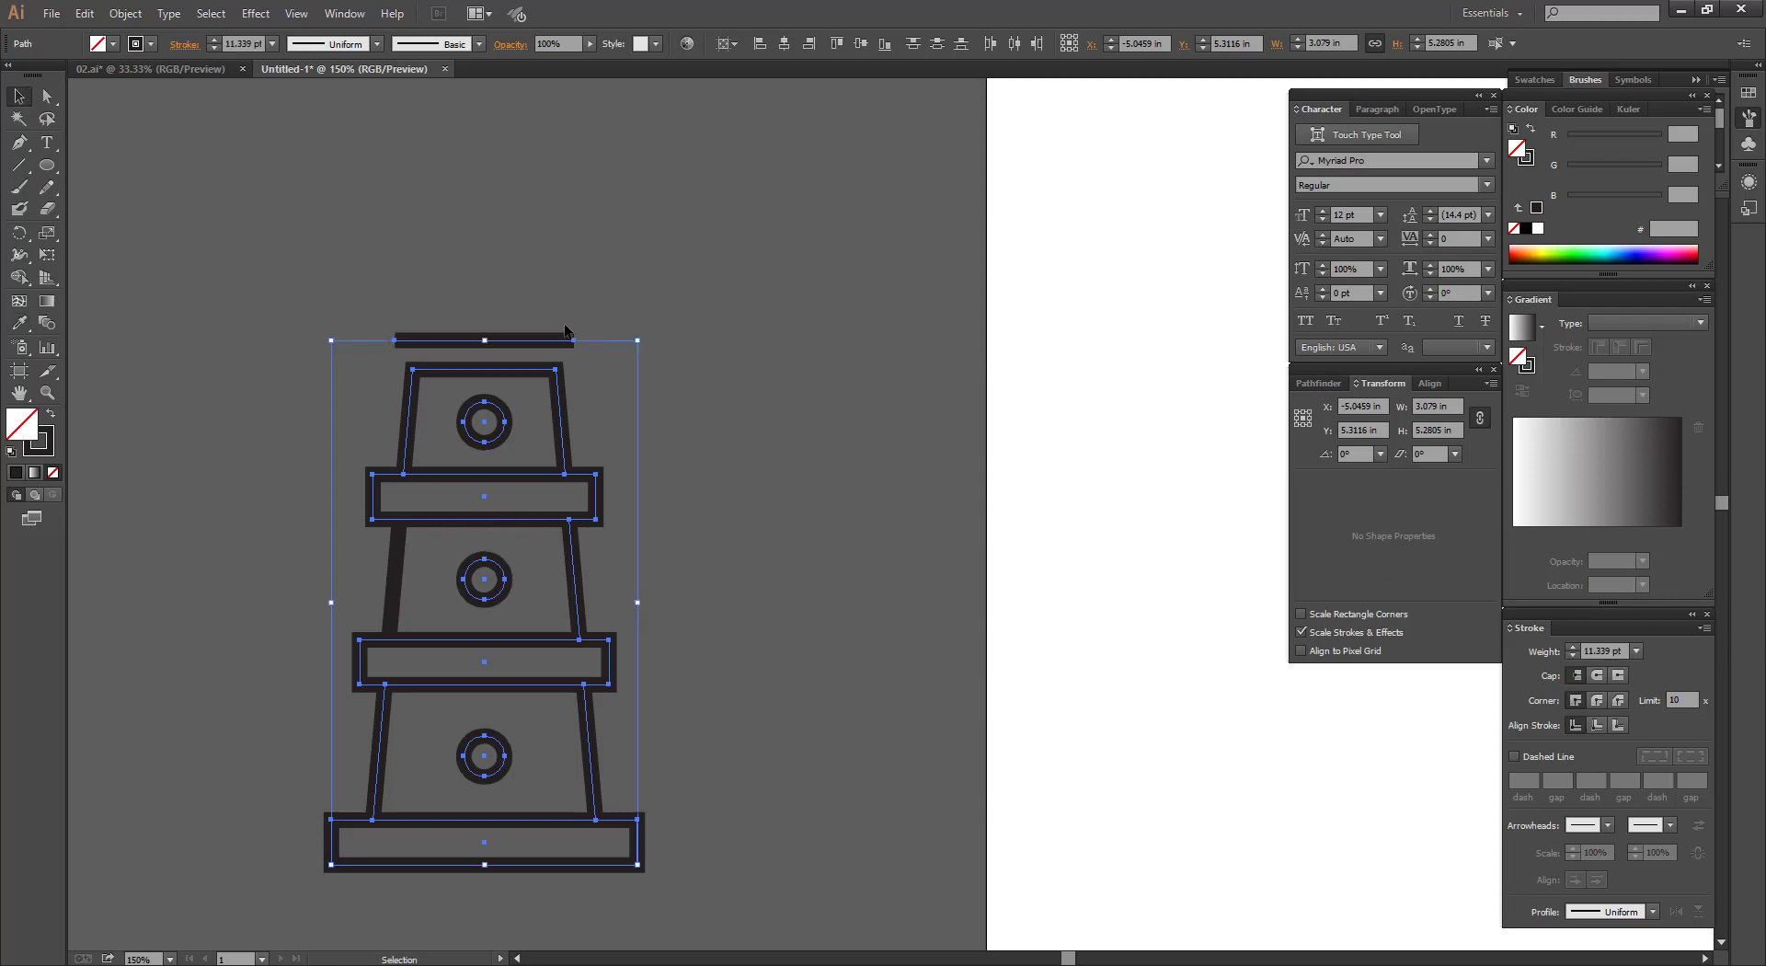
Give the line above the tower round caps again and nudge it slightly upward.
left_click(566, 331)
left_click(538, 337)
left_click(1601, 699)
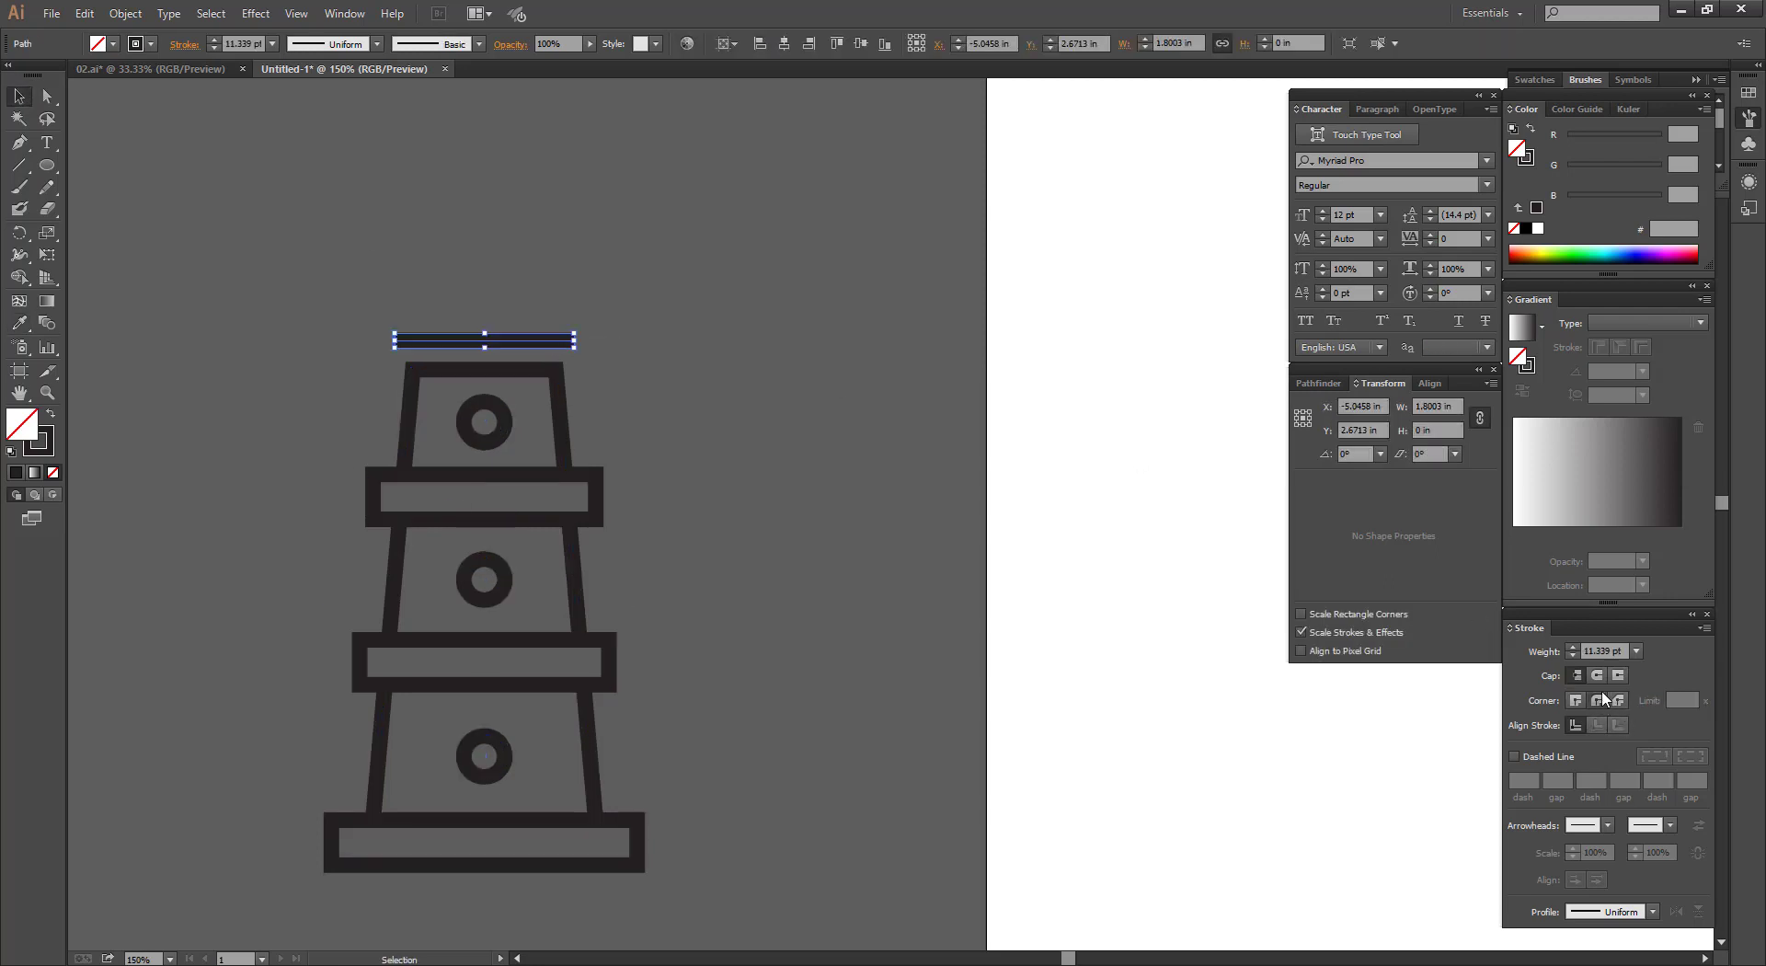
left_click(1597, 675)
left_click(754, 366)
left_click_drag(754, 366, 736, 415)
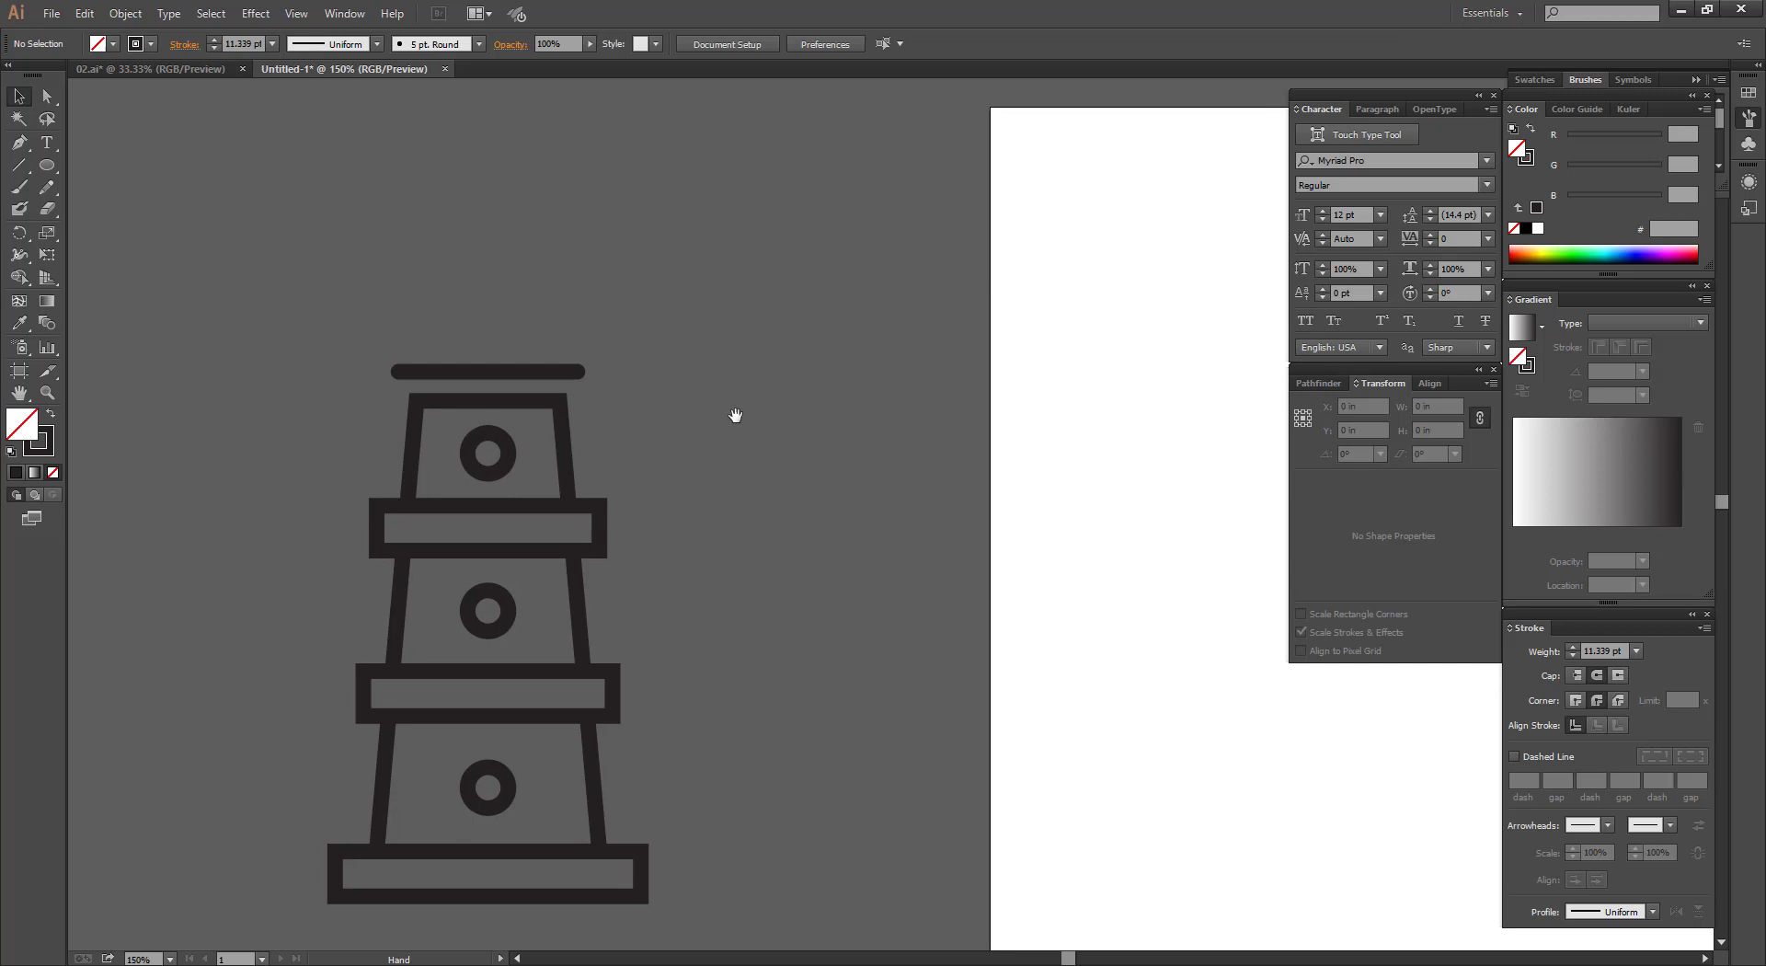
left_click(559, 374)
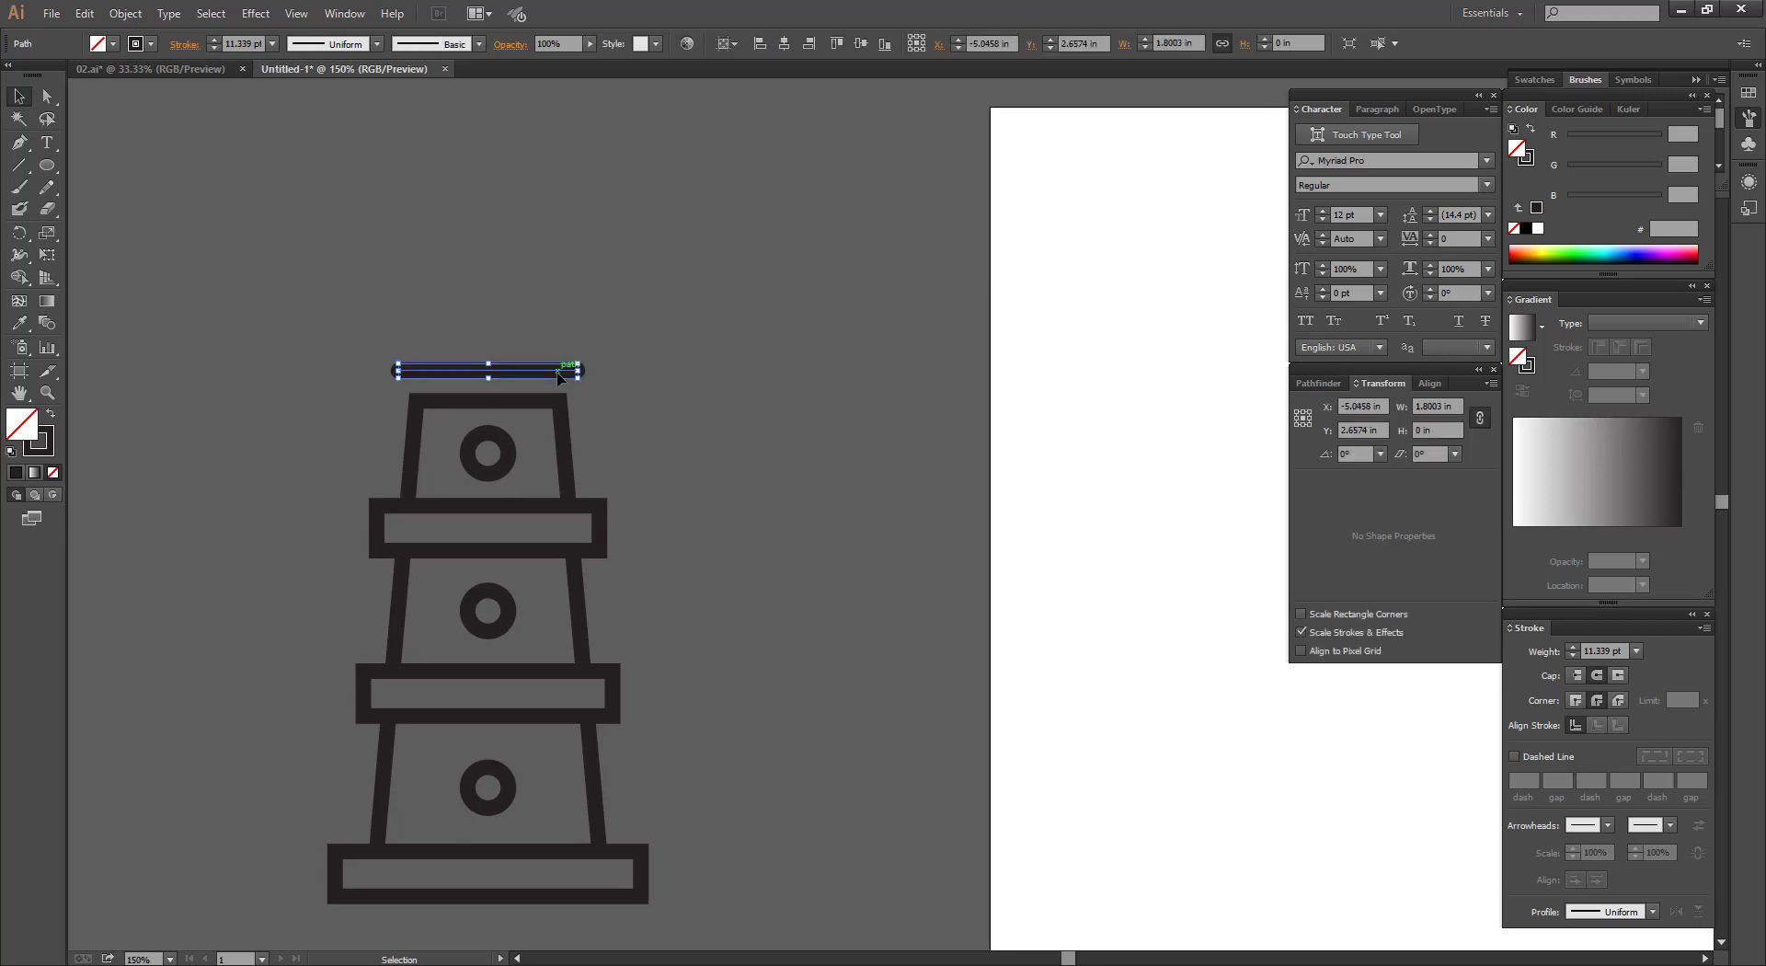
left_click(692, 627)
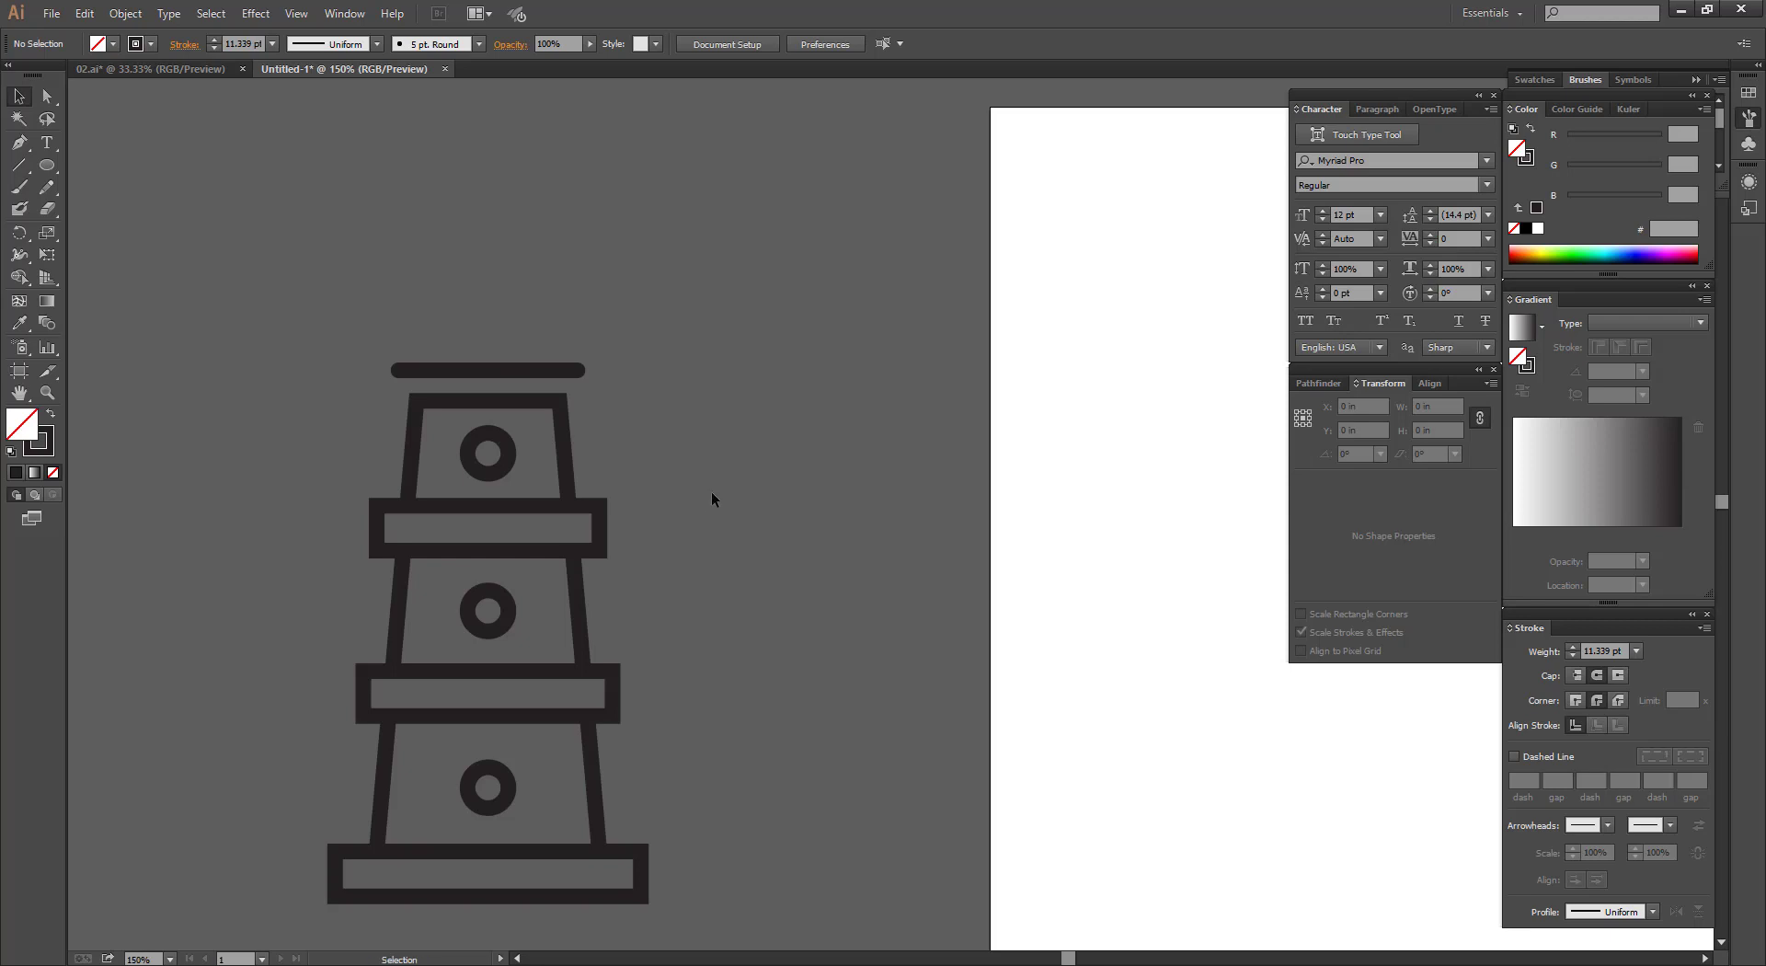
Draw a circle about 1.55 in across, centred on the rounded line above the tower.
left_click_drag(718, 420, 728, 472)
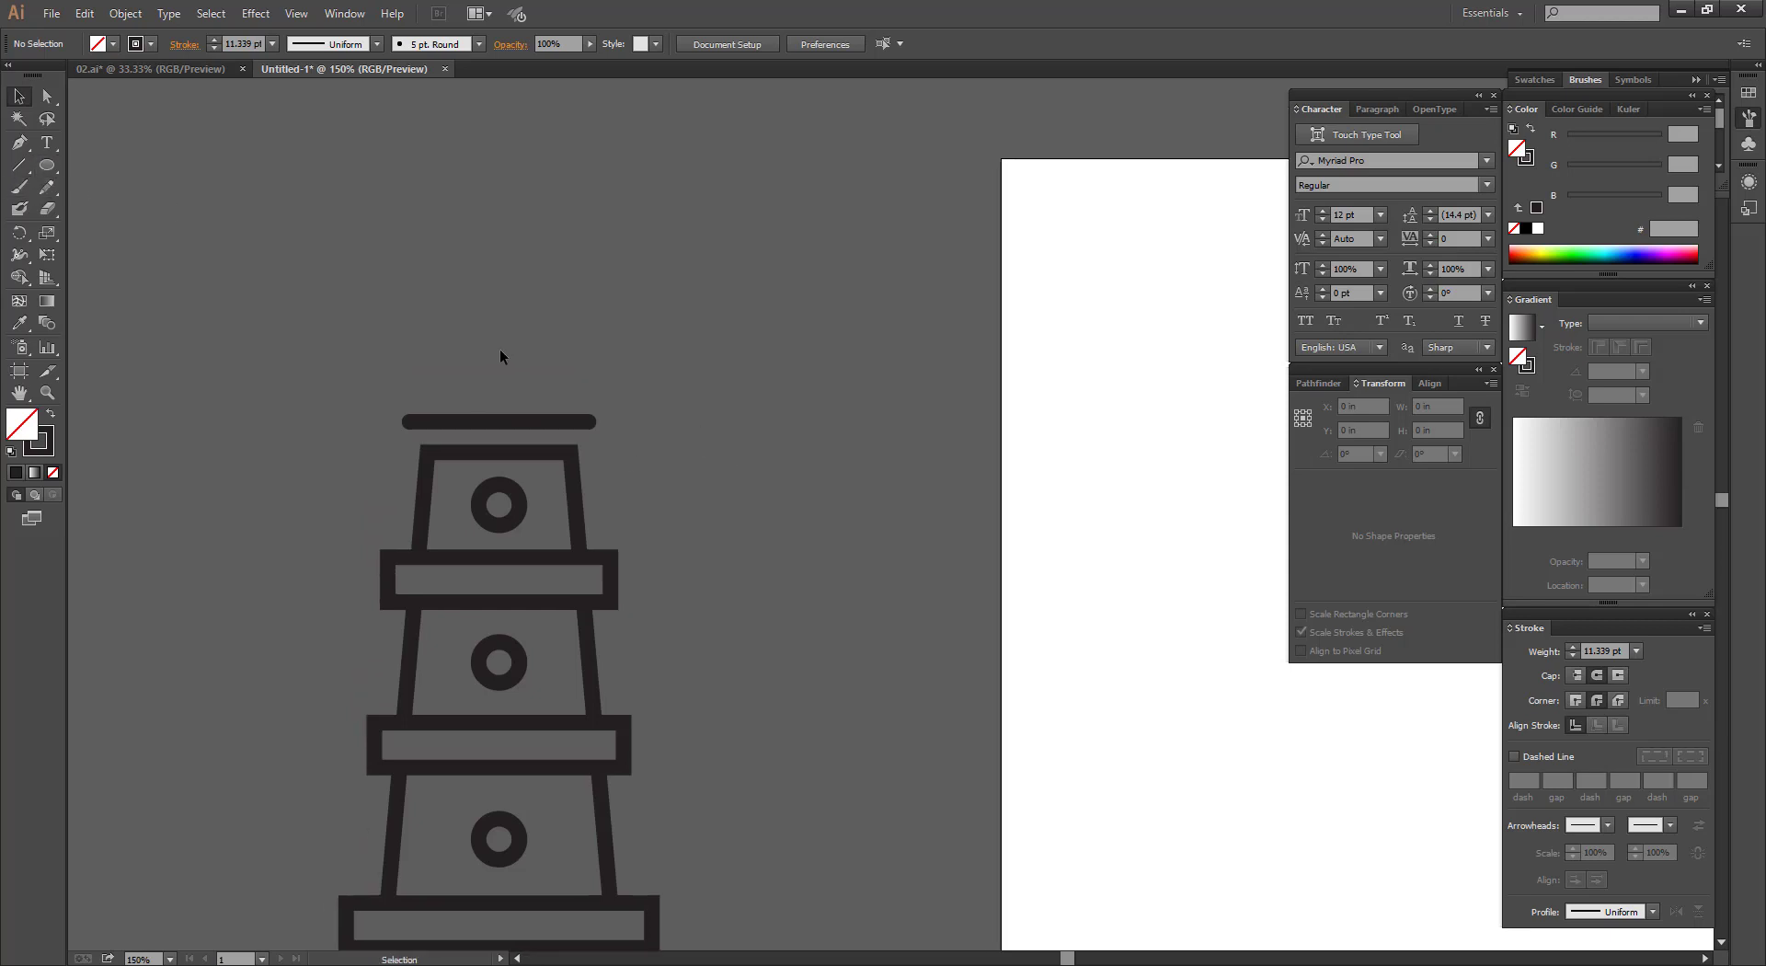
left_click_drag(47, 165, 138, 204)
left_click_drag(499, 422, 561, 500)
left_click(22, 98)
left_click(394, 190)
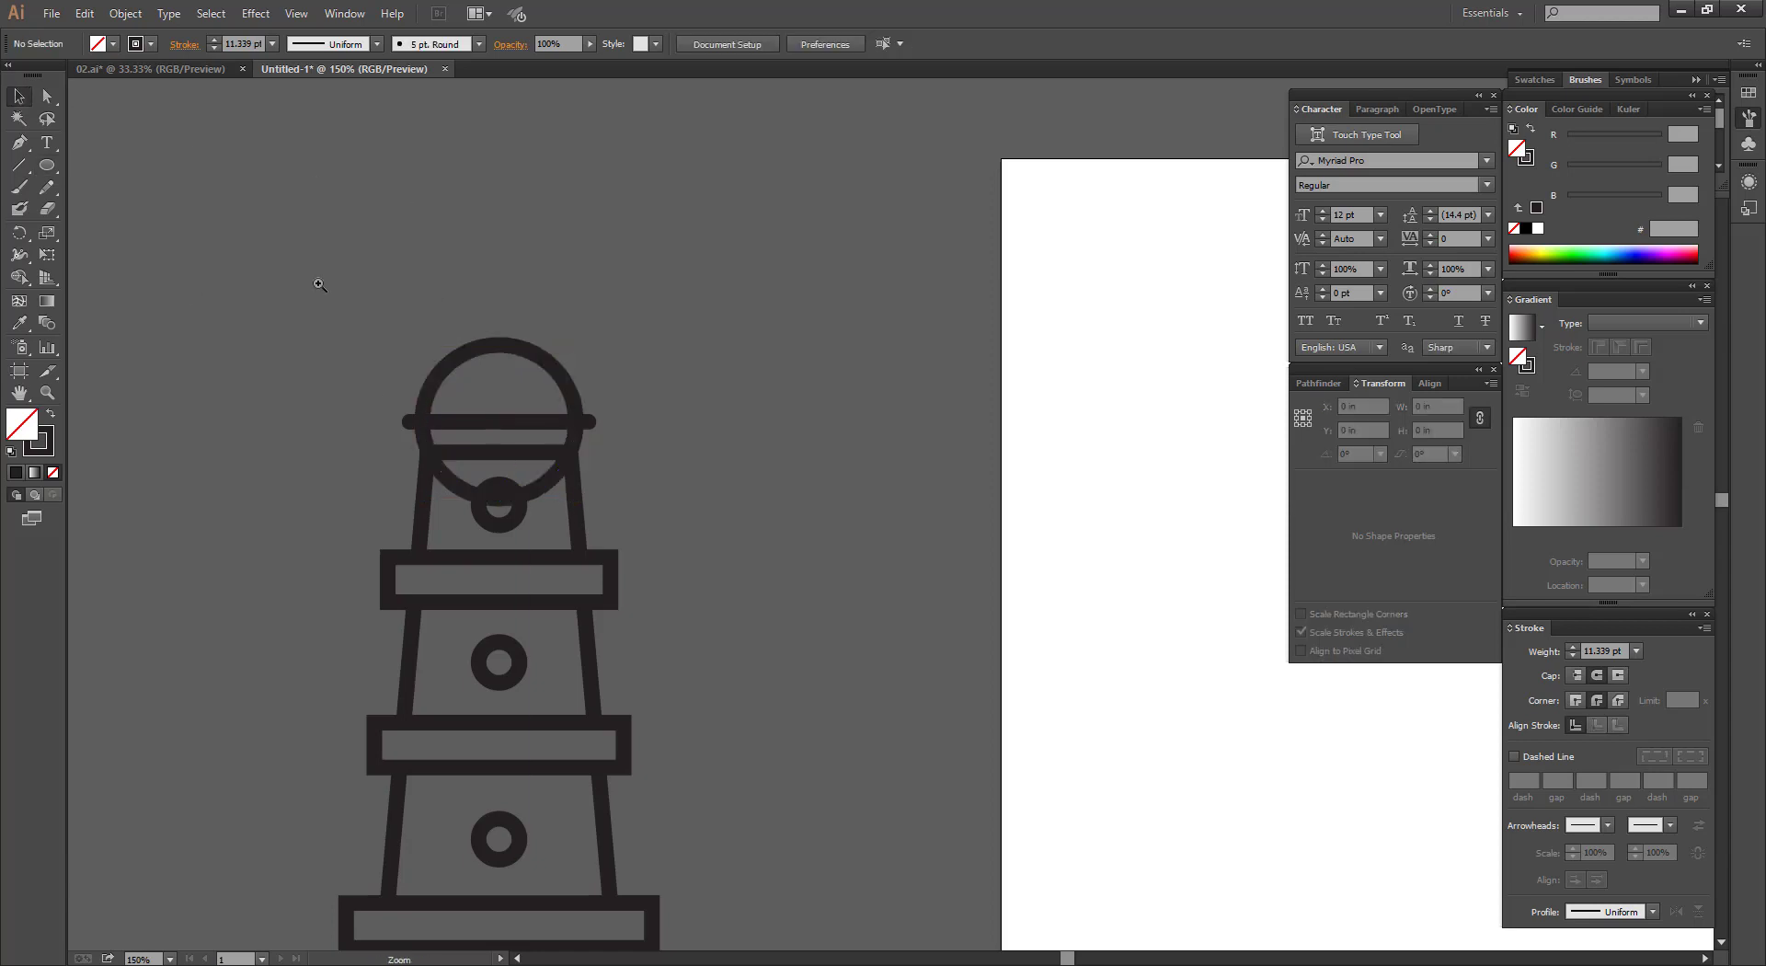
Delete the circle's bottom anchor point to leave a half-circle dome standing on the rounded line.
left_click_drag(328, 294, 904, 600)
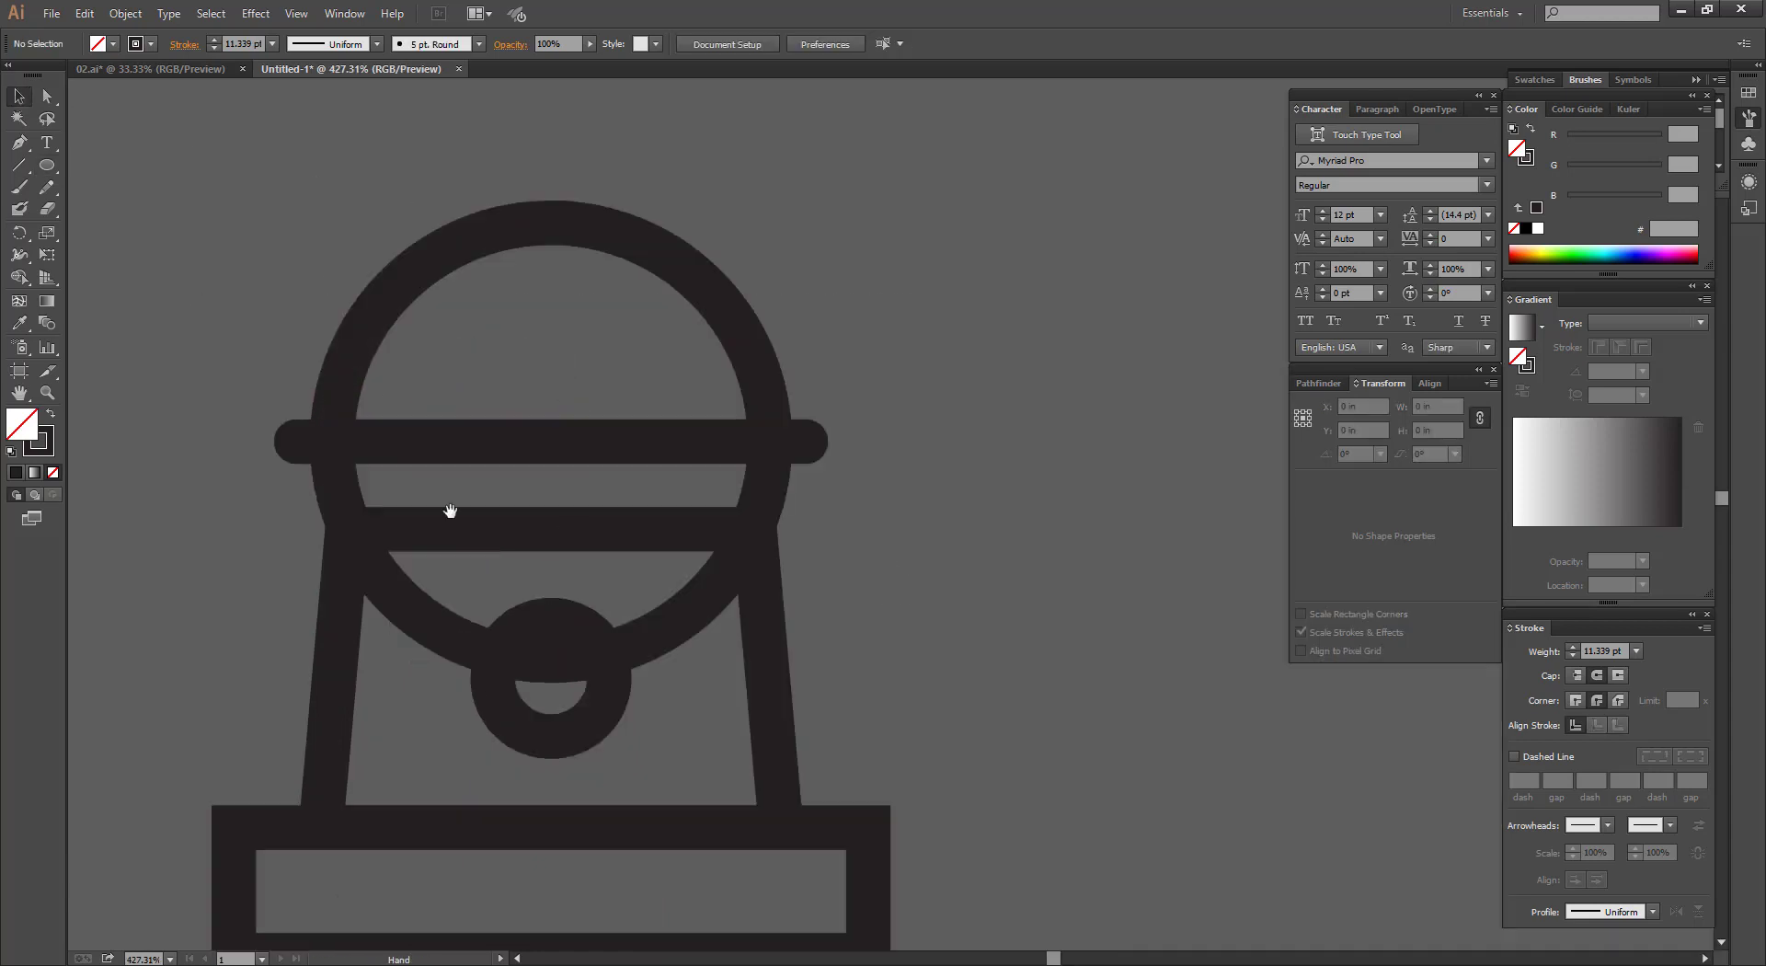
left_click(551, 661, "ctrl")
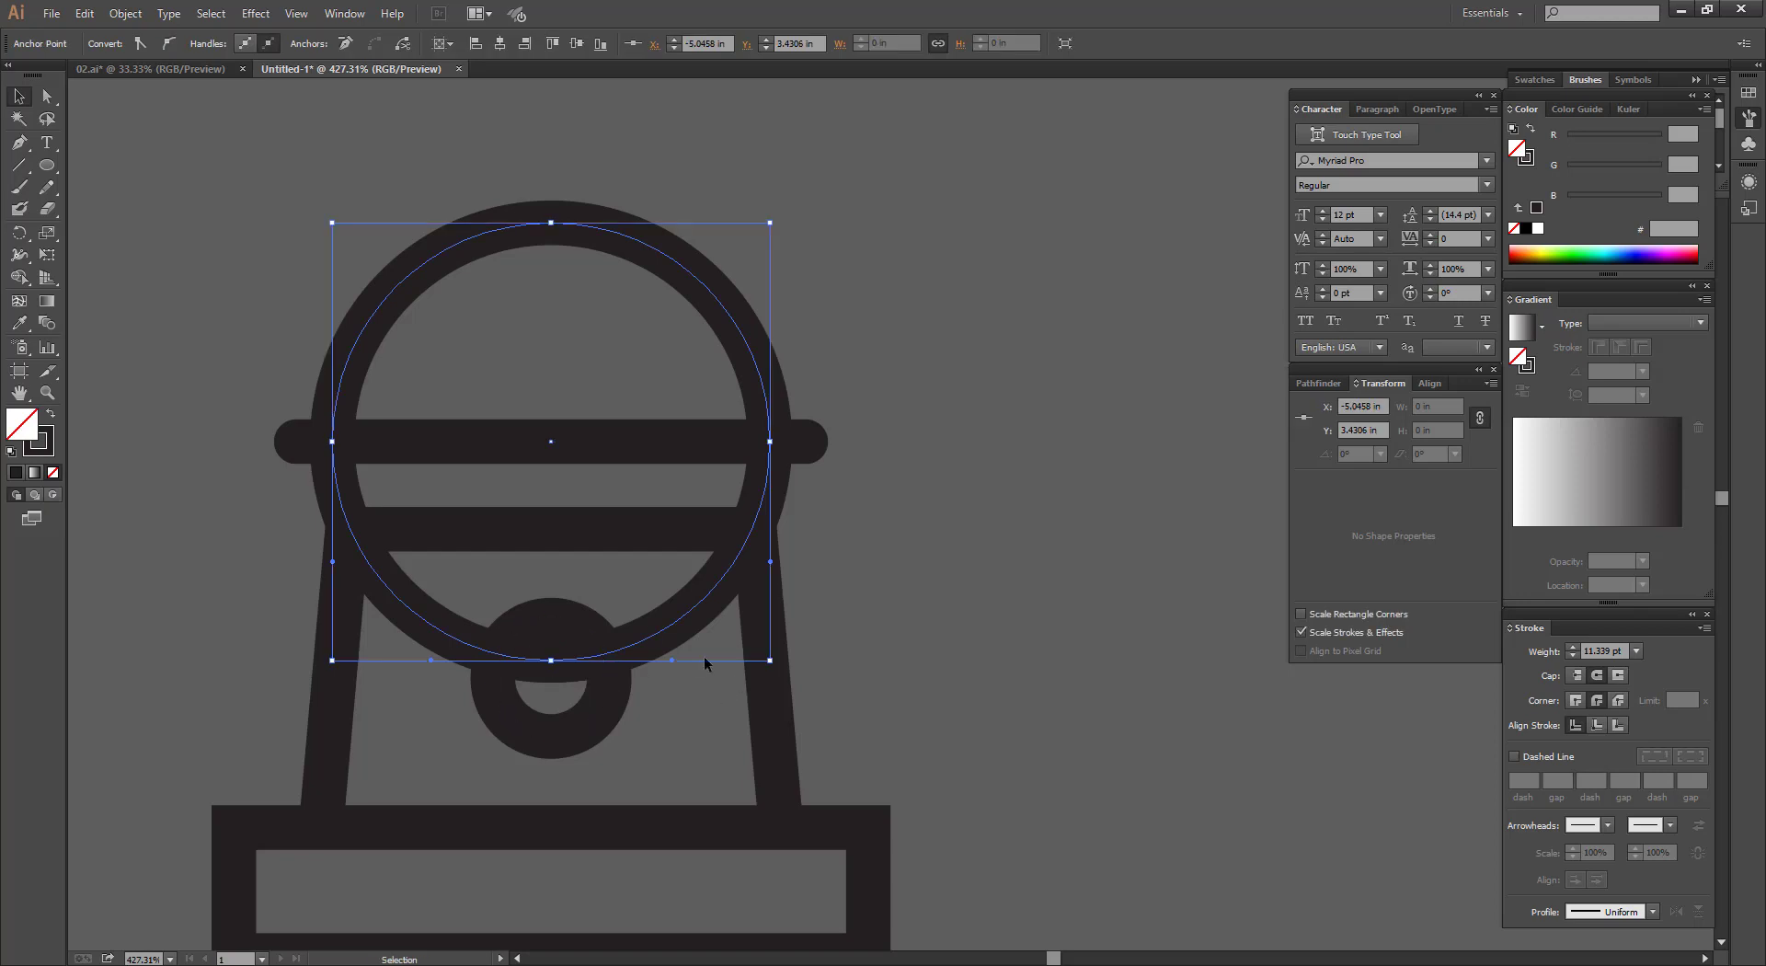
key("Delete")
left_click(947, 558)
Shrink the dome to about 1.38 in wide on the line and match its stroke to the line's 11.339 pt weight.
left_click(504, 442, "ctrl+alt")
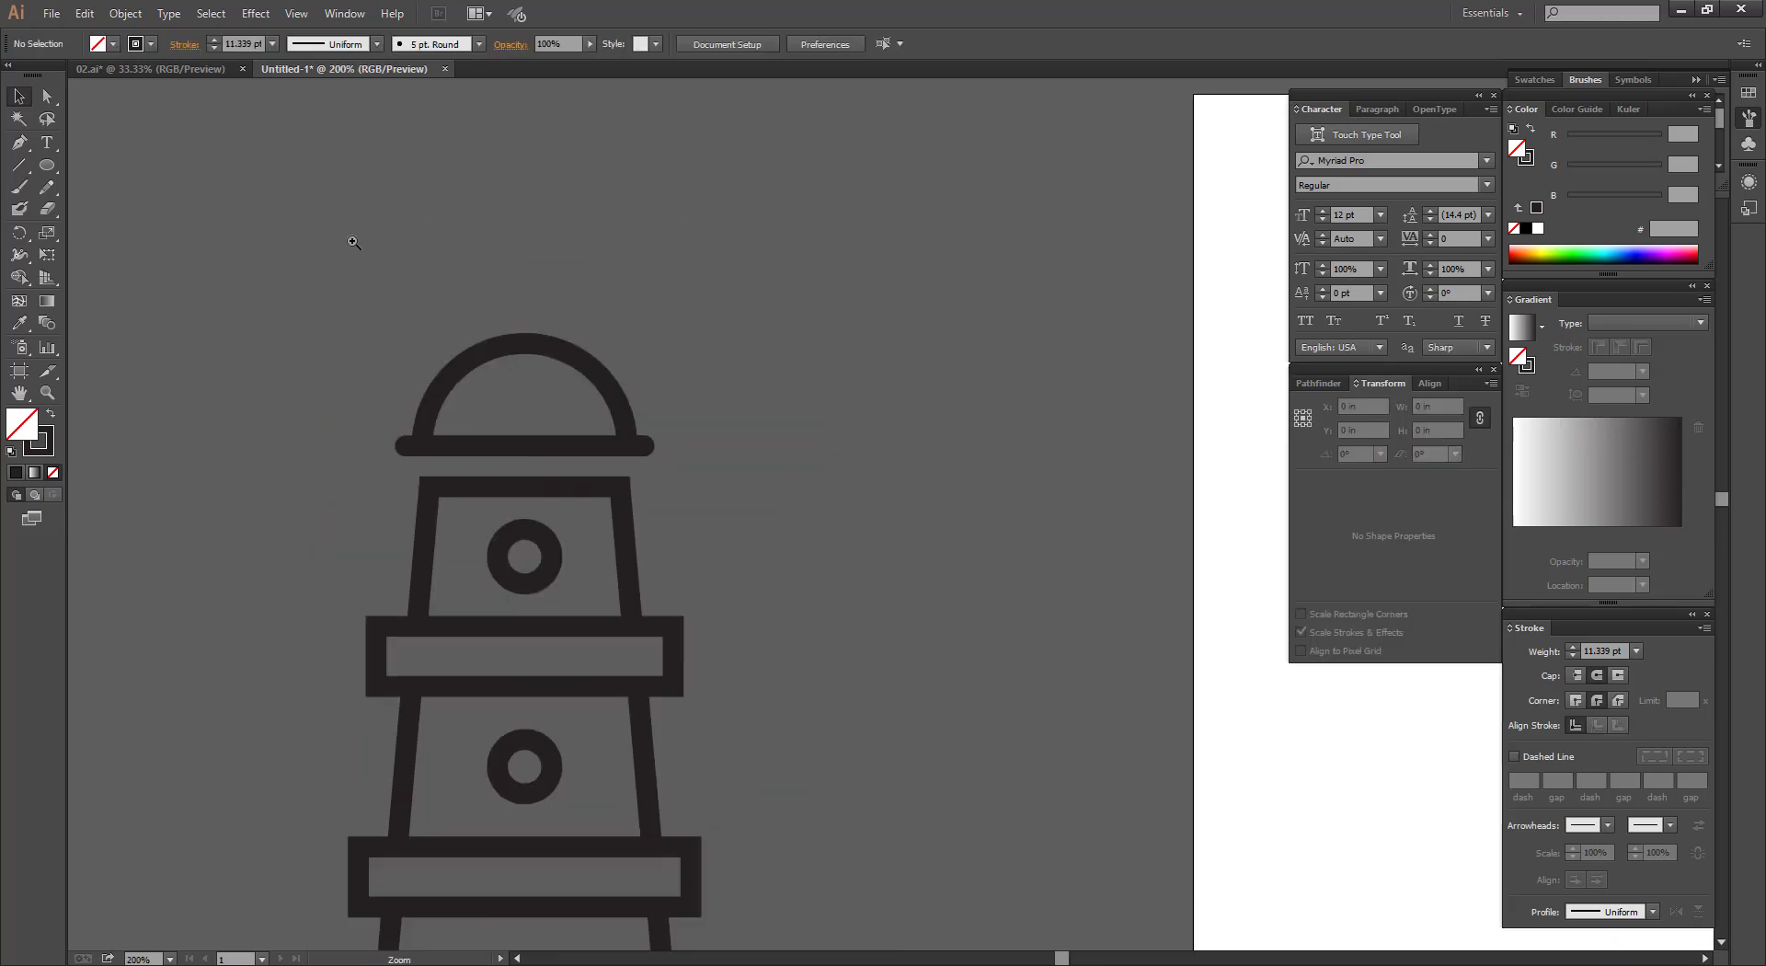
left_click(366, 340)
left_click(608, 349)
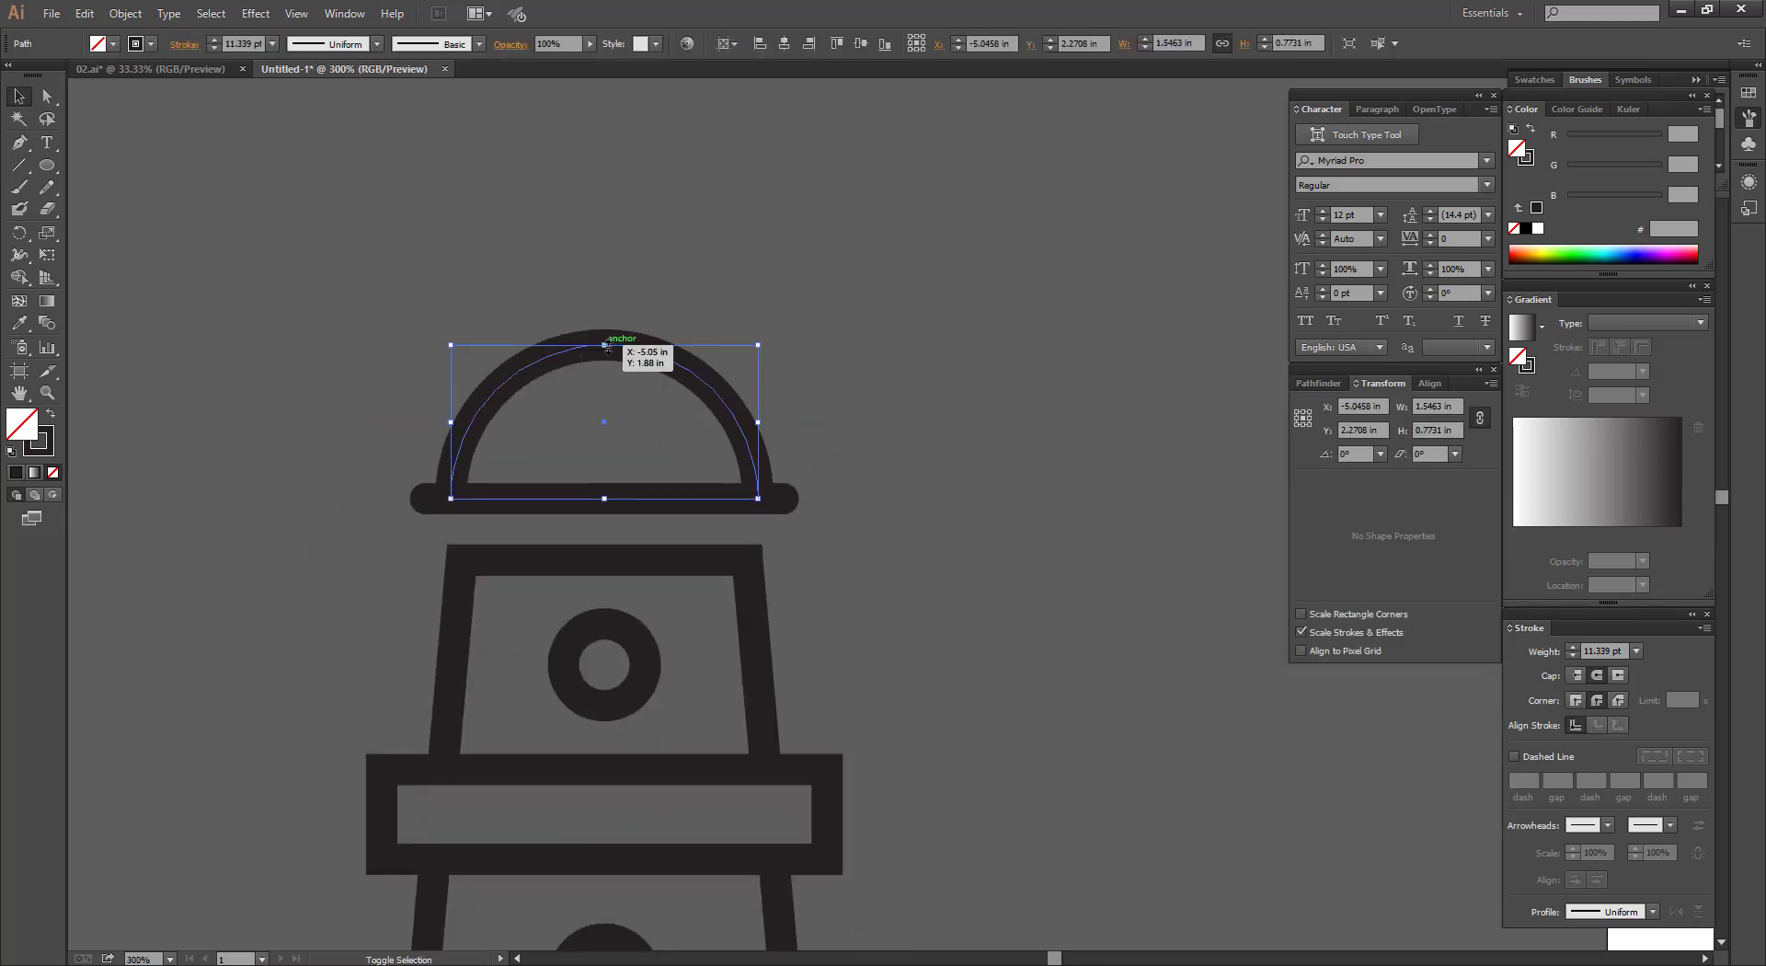
left_click_drag(607, 350, 609, 365)
key("i")
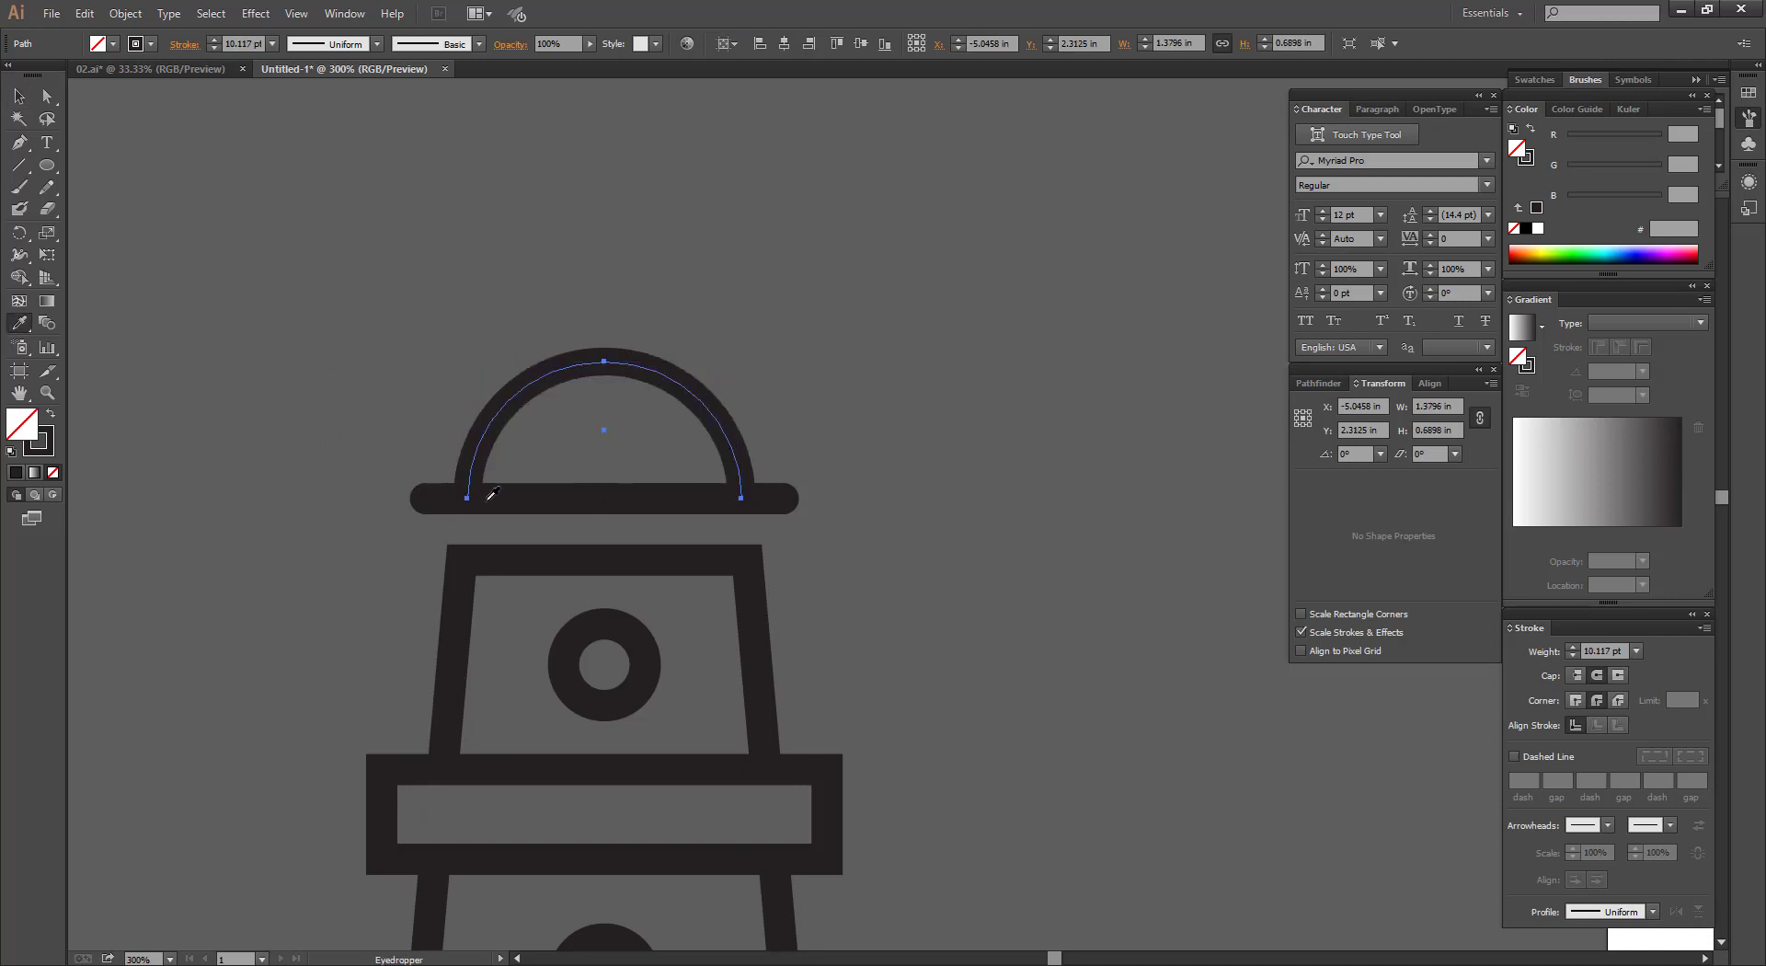
left_click(530, 499)
left_click(19, 97)
left_click(320, 166)
Try to align the horizontal centres of all the tower parts, and undo the alignment.
left_click(443, 304, "ctrl+alt")
left_click(443, 303, "ctrl+alt")
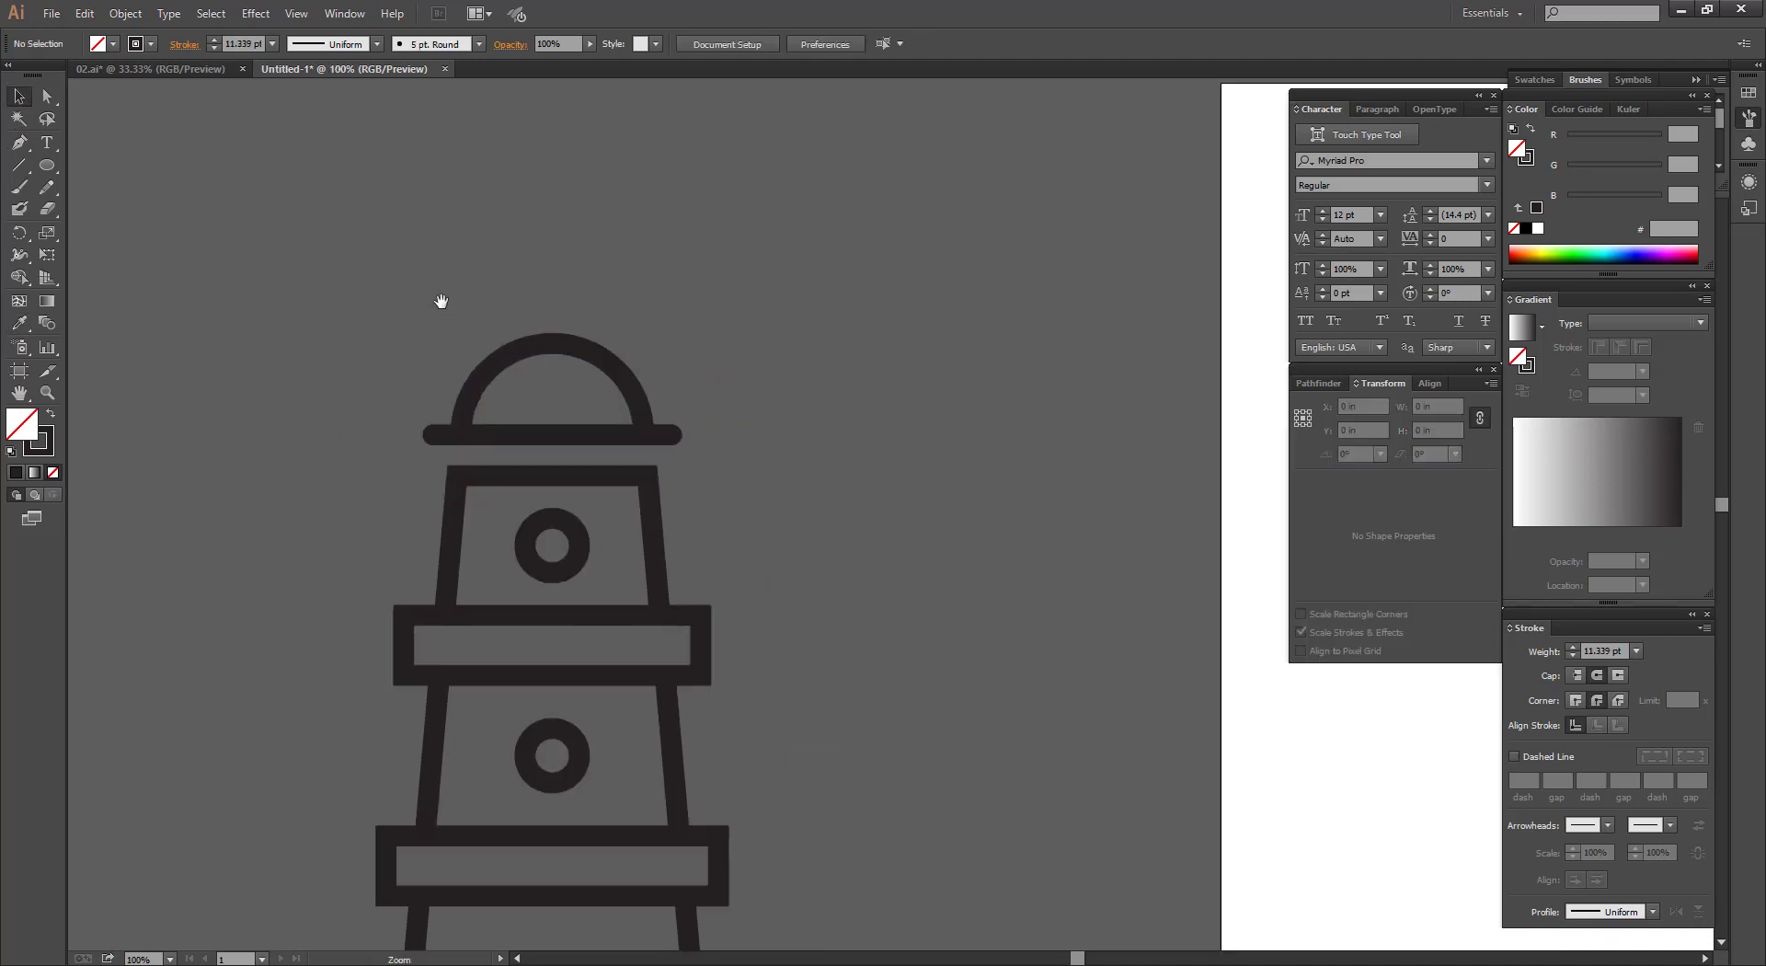
left_click_drag(441, 301, 672, 798)
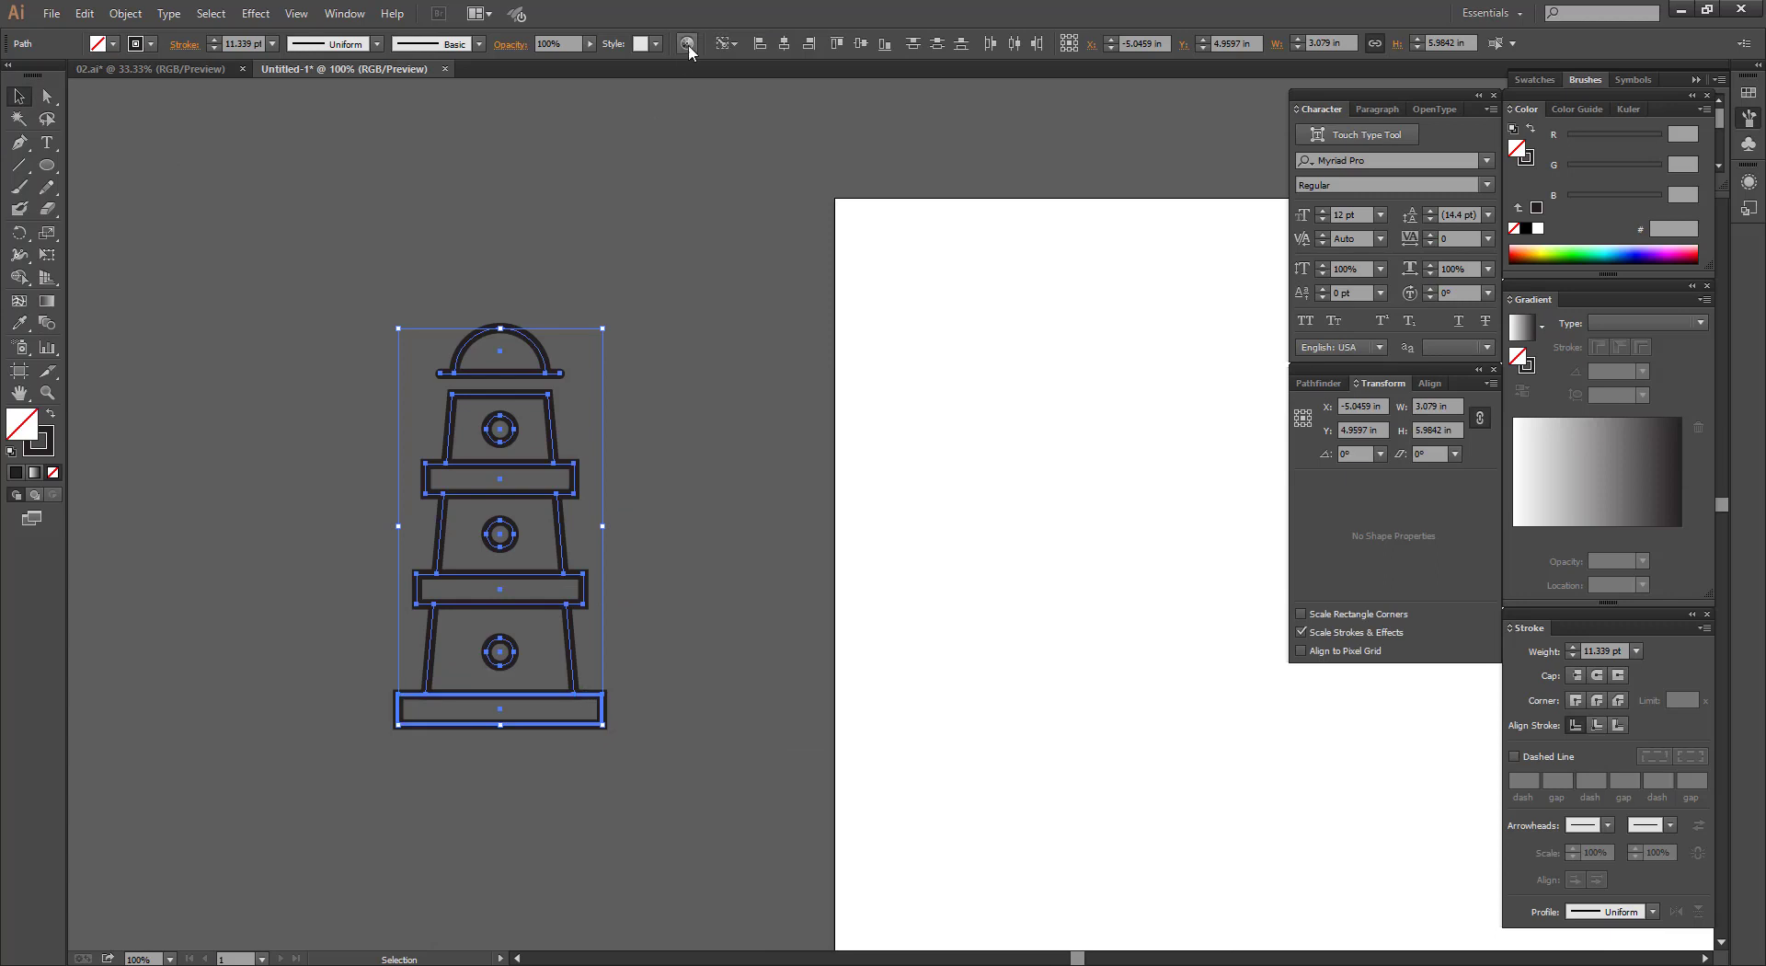
left_click(784, 45)
key("ctrl+z")
left_click(721, 174)
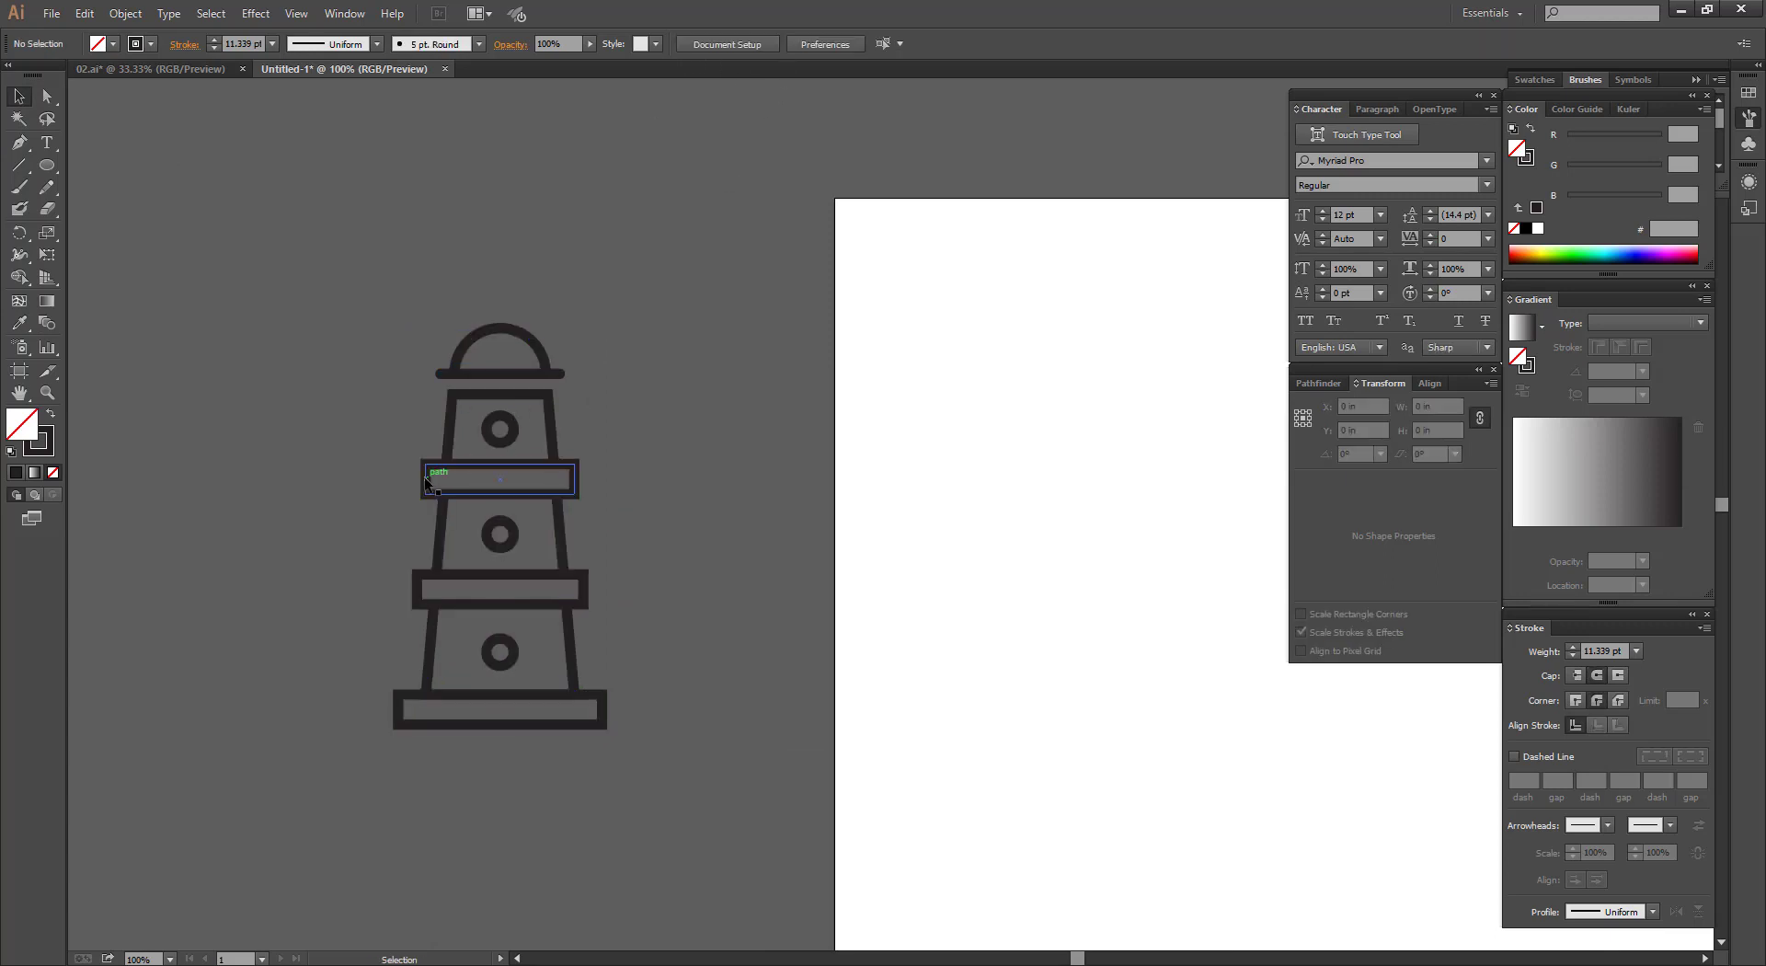
left_click_drag(372, 401, 705, 747)
key("ctrl+a")
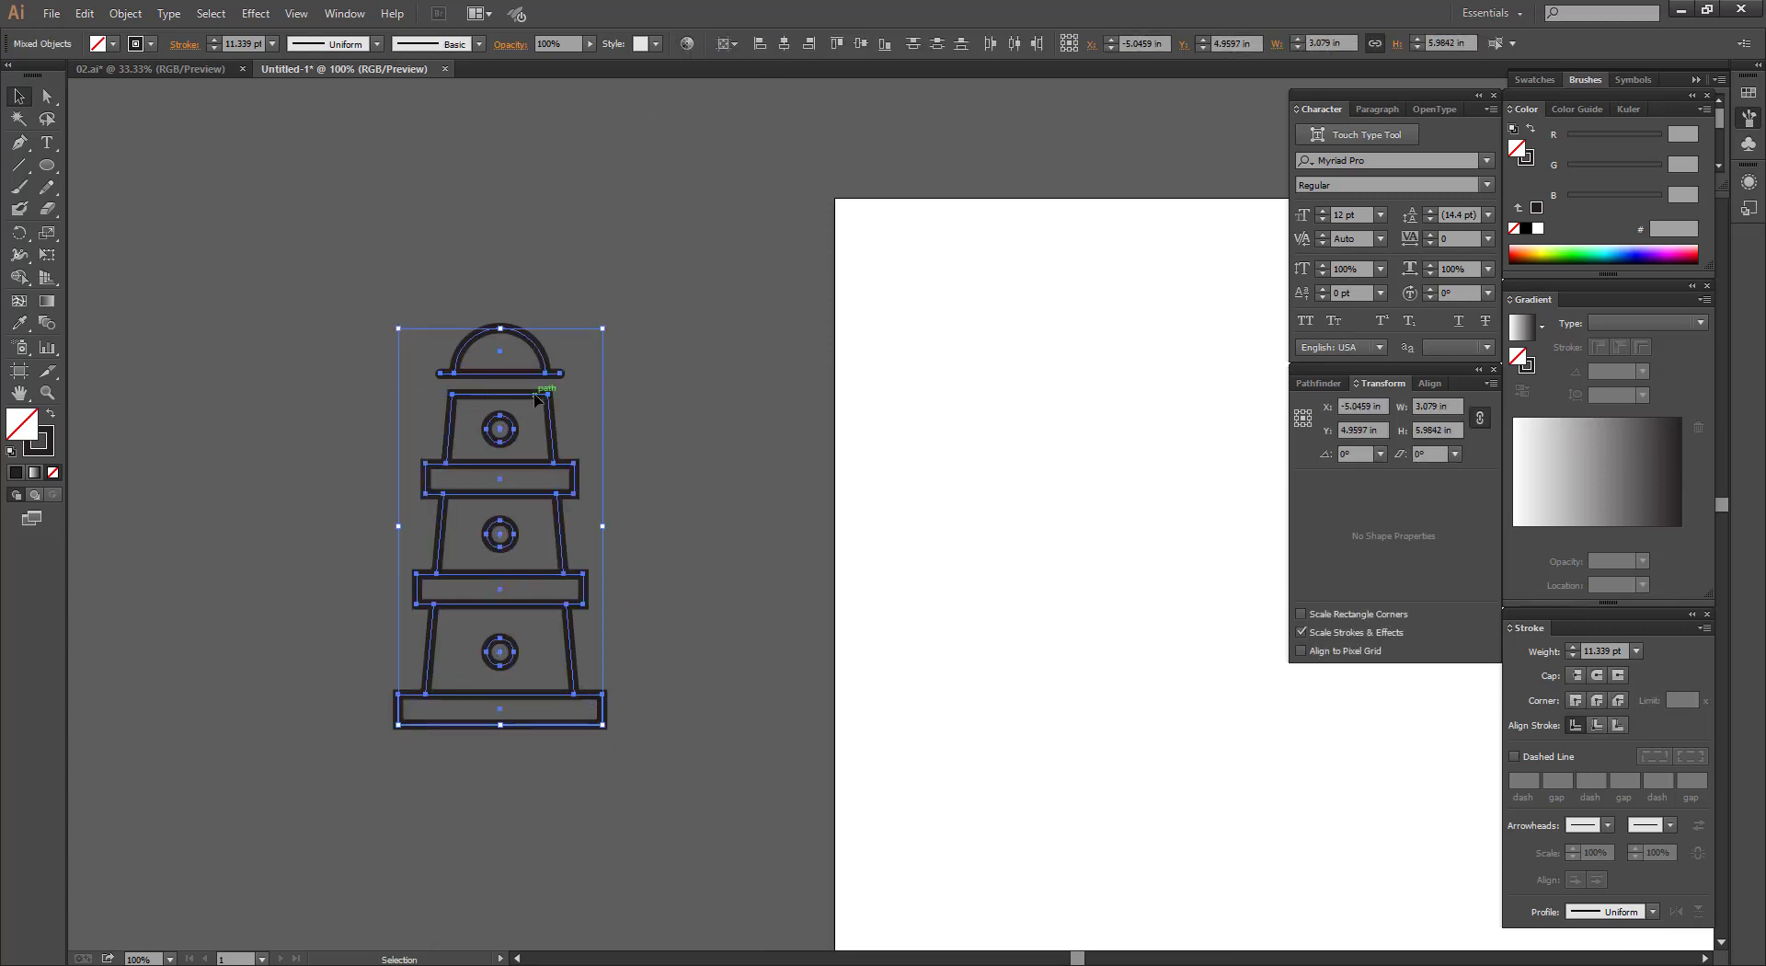
left_click(757, 865)
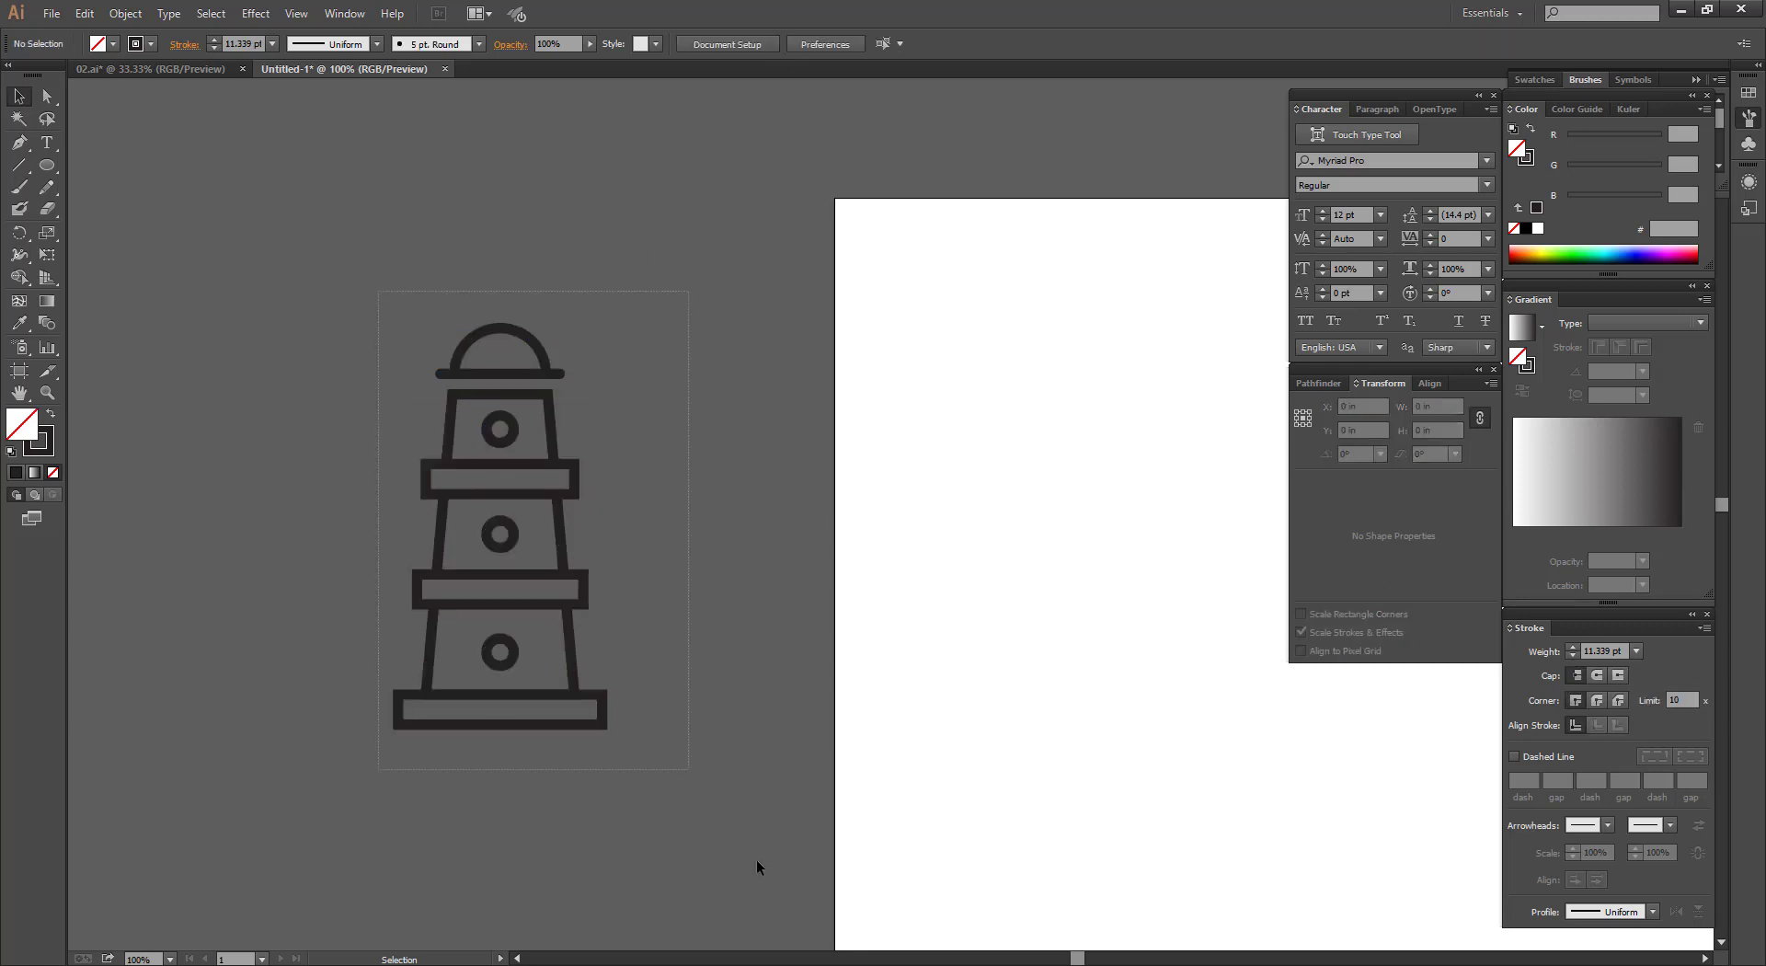
Group all the tower parts and centre the group horizontally and vertically on the artboard.
left_click_drag(378, 291, 756, 861)
key("ctrl+g")
left_click_drag(723, 675, 516, 654)
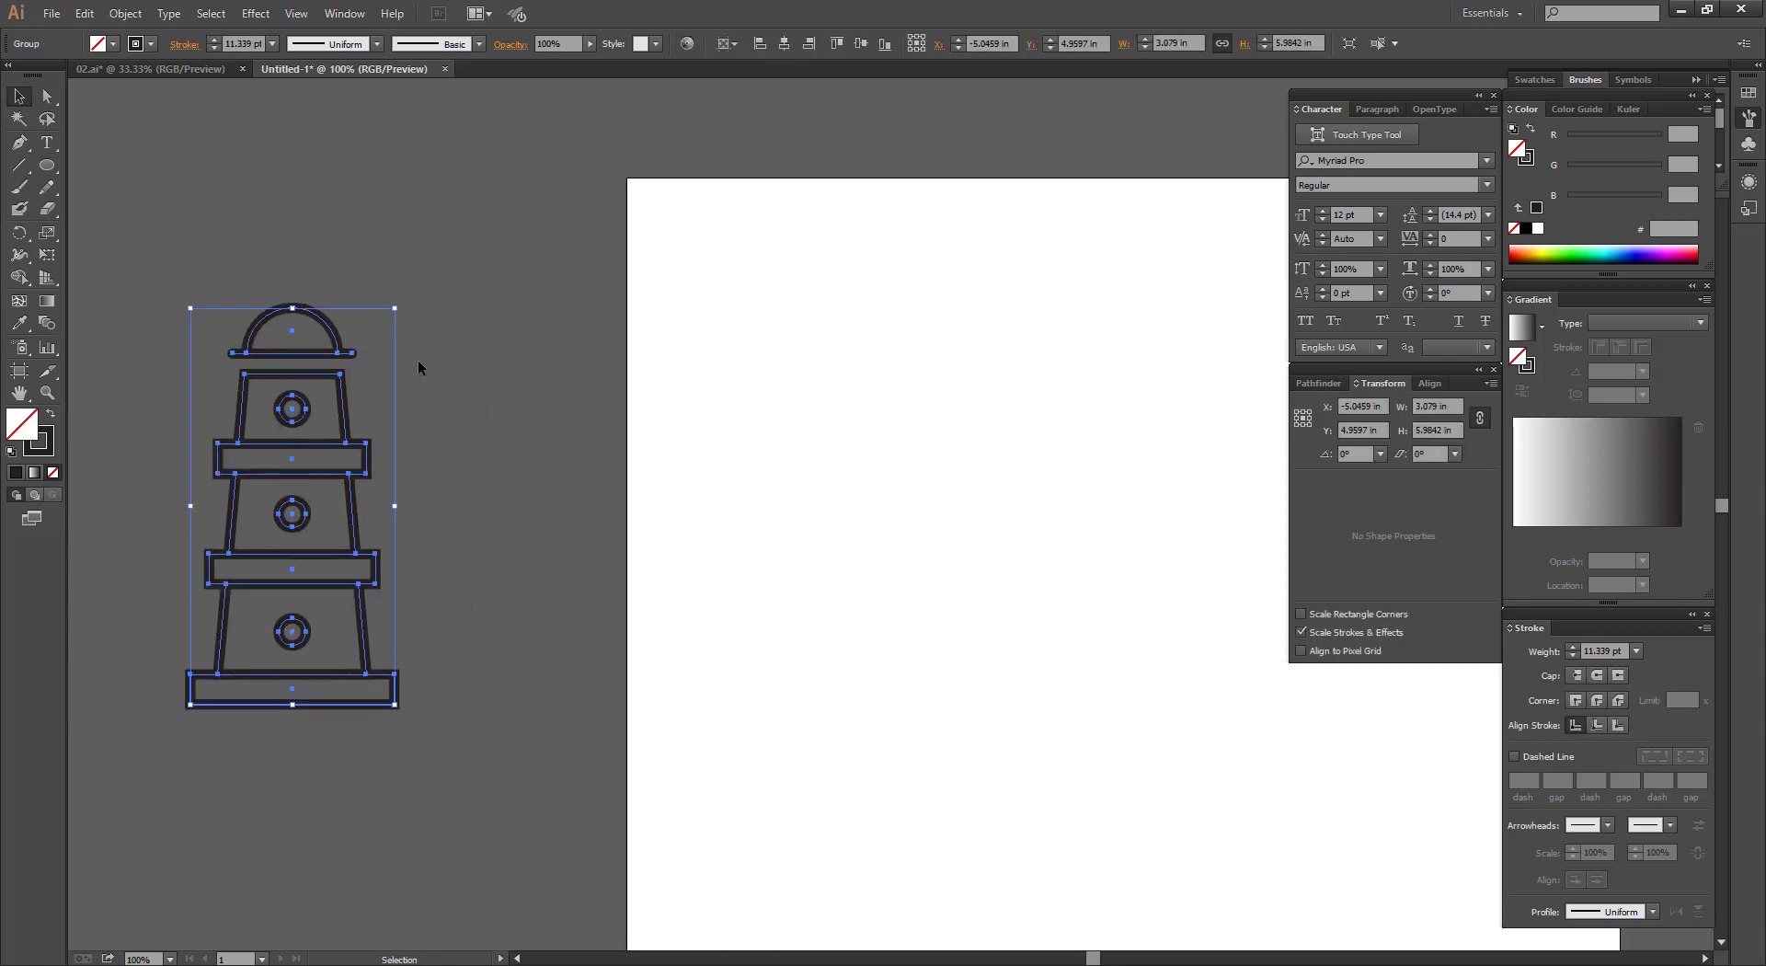
left_click(785, 43)
left_click(861, 43)
left_click(879, 387)
Scale the tower group down proportionally to about 4.6 in tall, keeping it centred on the artboard.
left_click_drag(884, 402, 439, 155)
left_click_drag(478, 174, 804, 644)
left_click_drag(680, 231, 682, 276)
left_click(853, 242)
left_click(775, 533, "ctrl+alt")
left_click(773, 520, "ctrl+alt")
left_click_drag(557, 336, 975, 672)
left_click(1022, 513, "ctrl+alt")
left_click_drag(1021, 514, 849, 555)
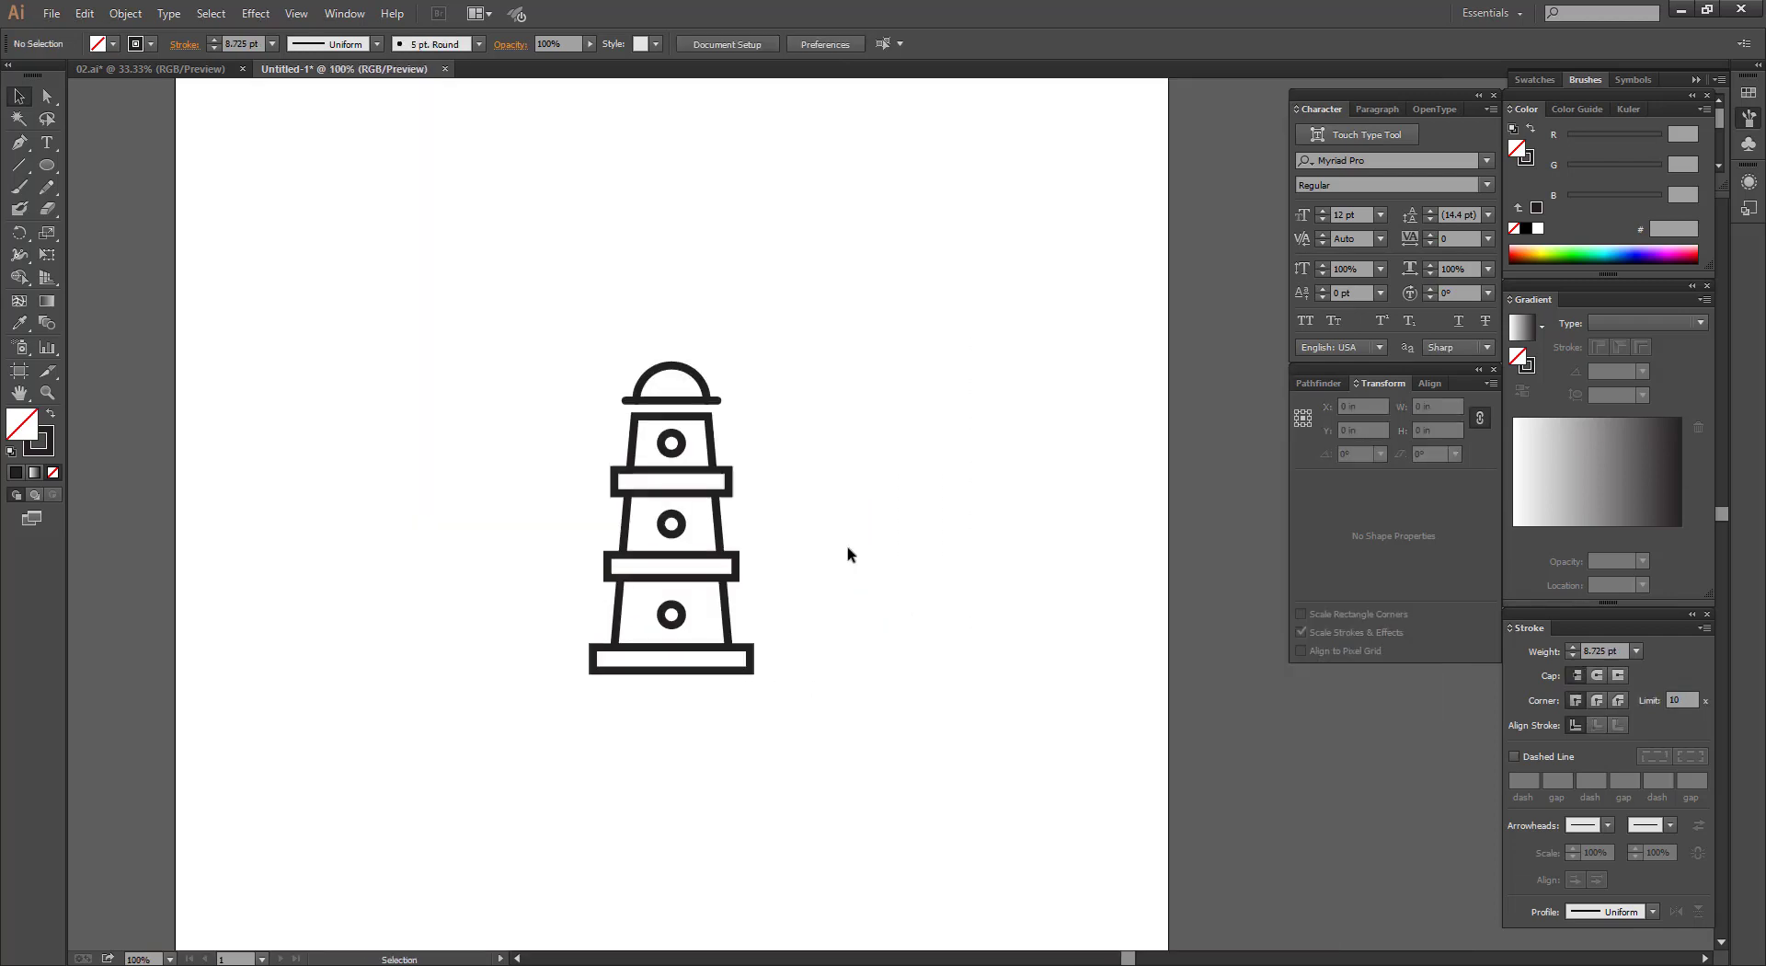
Draw a horizontal ground line about 3.64 in long along the tower's bottom edge, centred under the tower.
key("backslash")
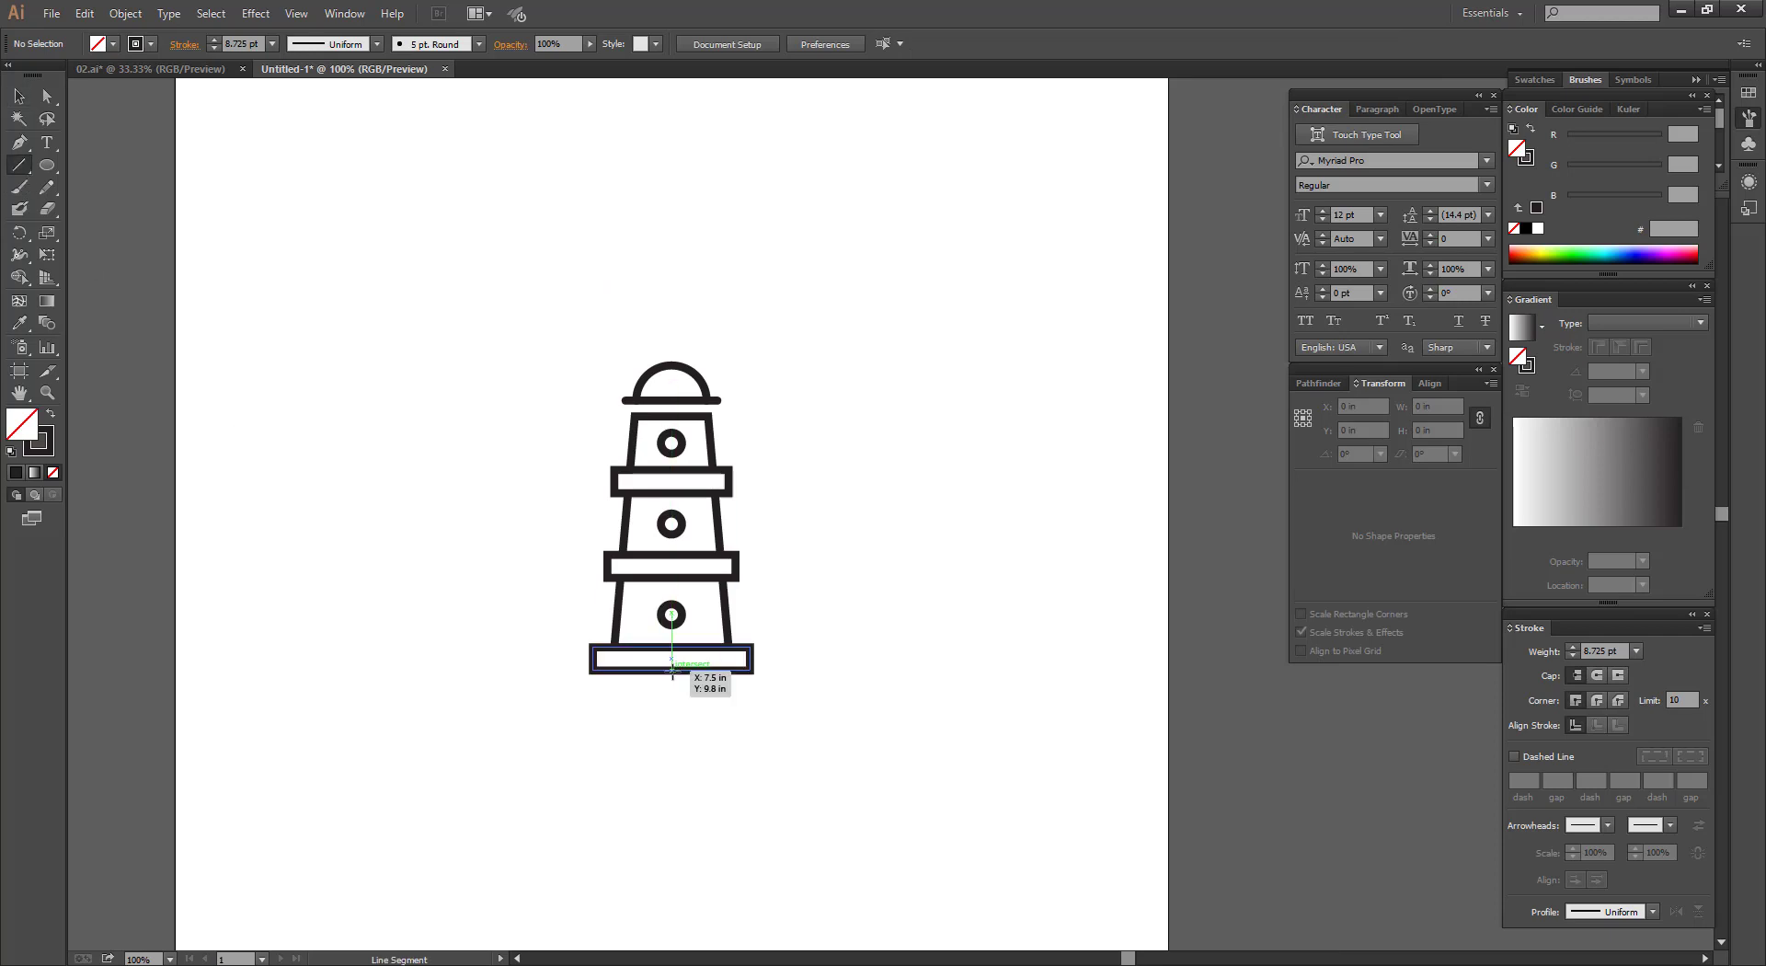
left_click_drag(671, 669, 792, 682)
left_click(19, 97)
left_click_drag(403, 163, 793, 757)
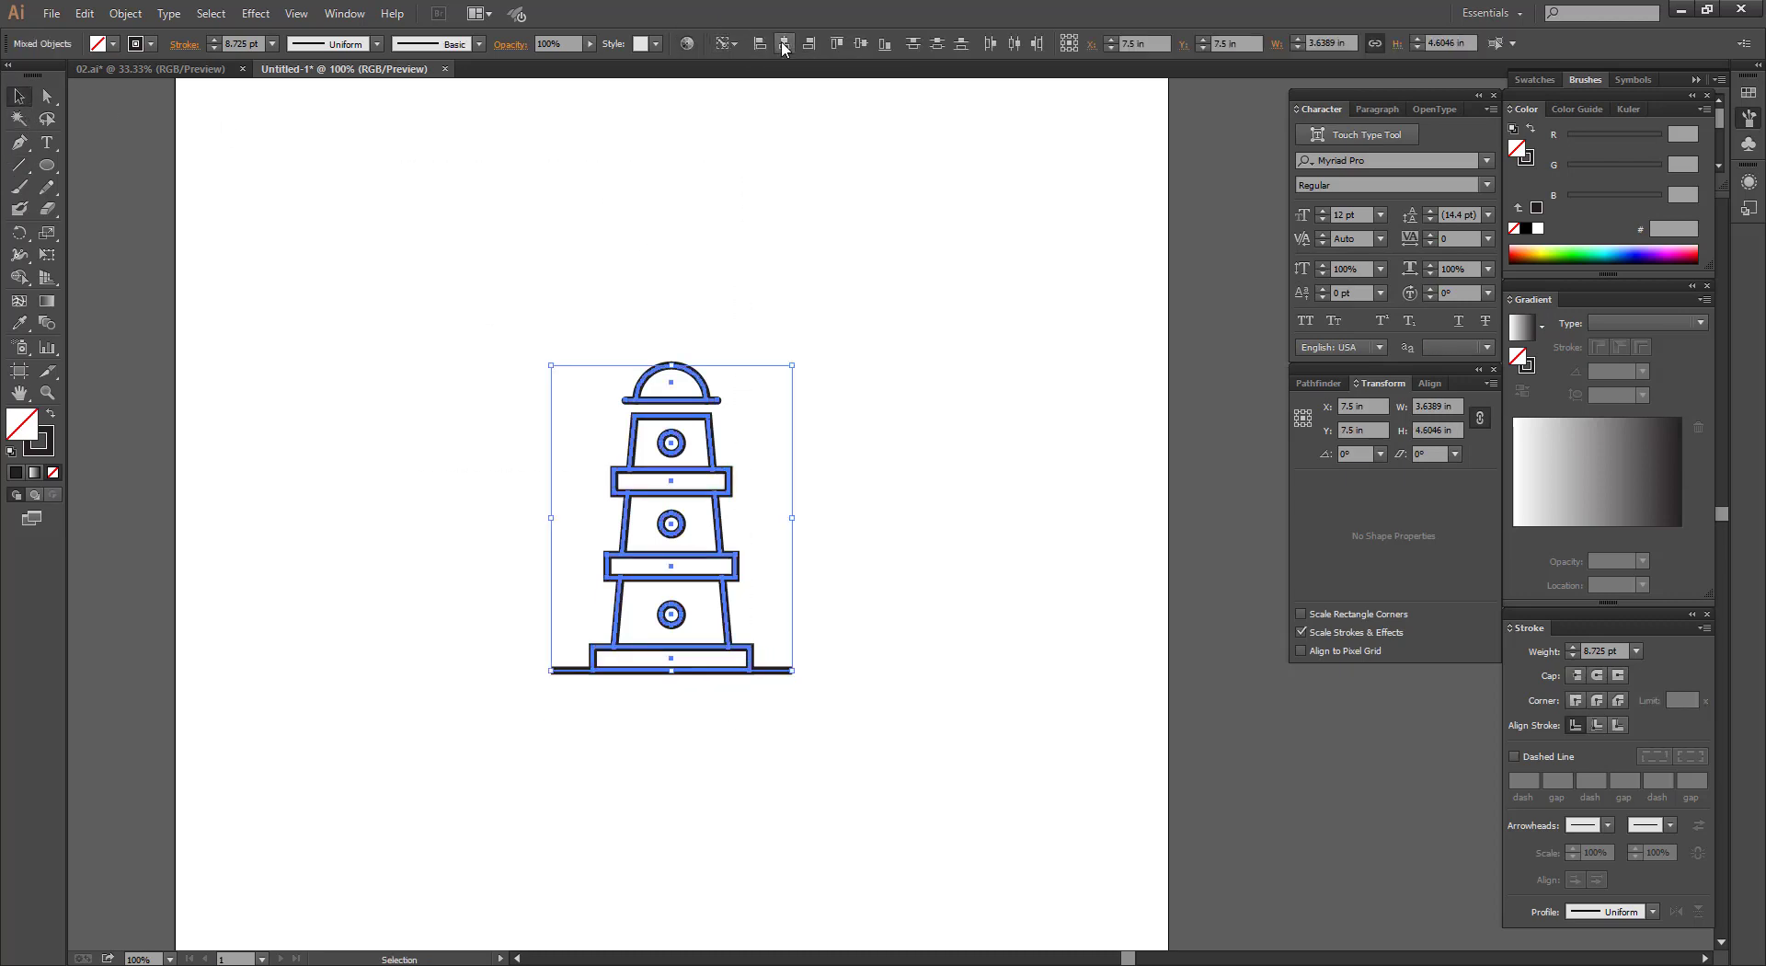
Group the tower together with its ground line.
left_click_drag(459, 341, 815, 705)
key("ctrl+g")
left_click(815, 707)
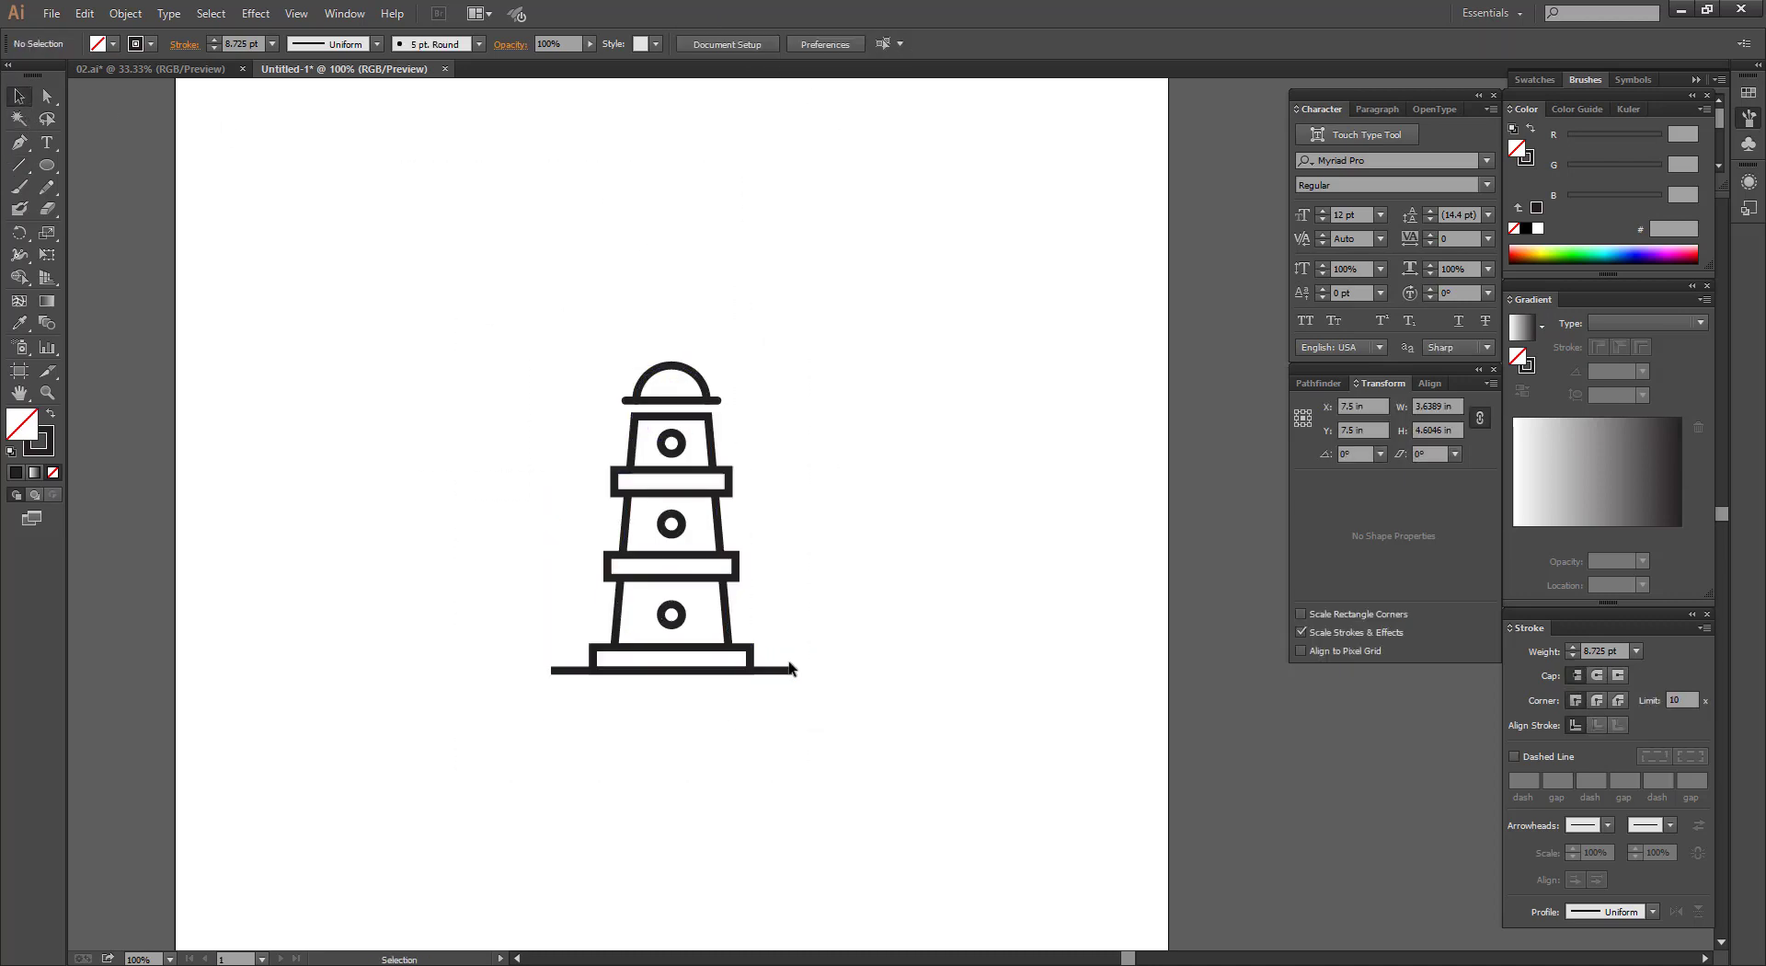
Draw a circle about 2.05 in across, centred on the upper band's top-right corner.
scroll(733, 595, "down", 1)
left_click_drag(646, 338, 721, 614)
scroll(785, 576, "down", 2)
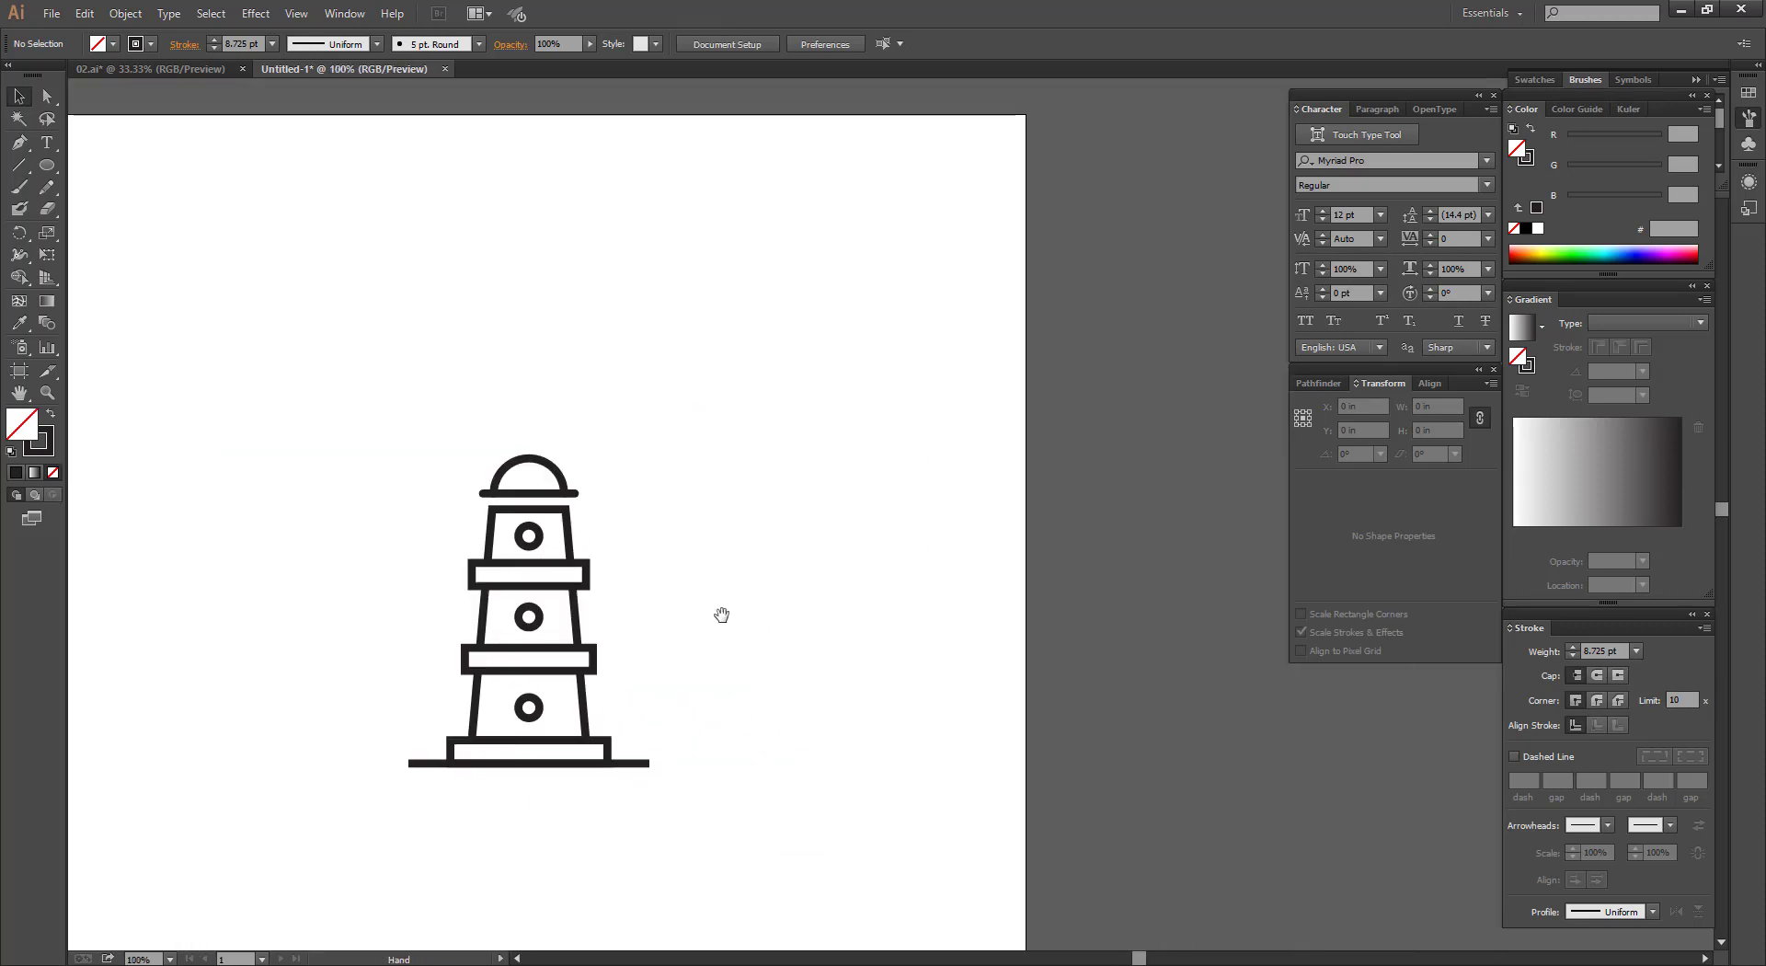
left_click_drag(359, 324, 1028, 706)
left_click(865, 592, "ctrl+alt")
left_click_drag(915, 671, 889, 589)
left_click(842, 582, "ctrl+alt")
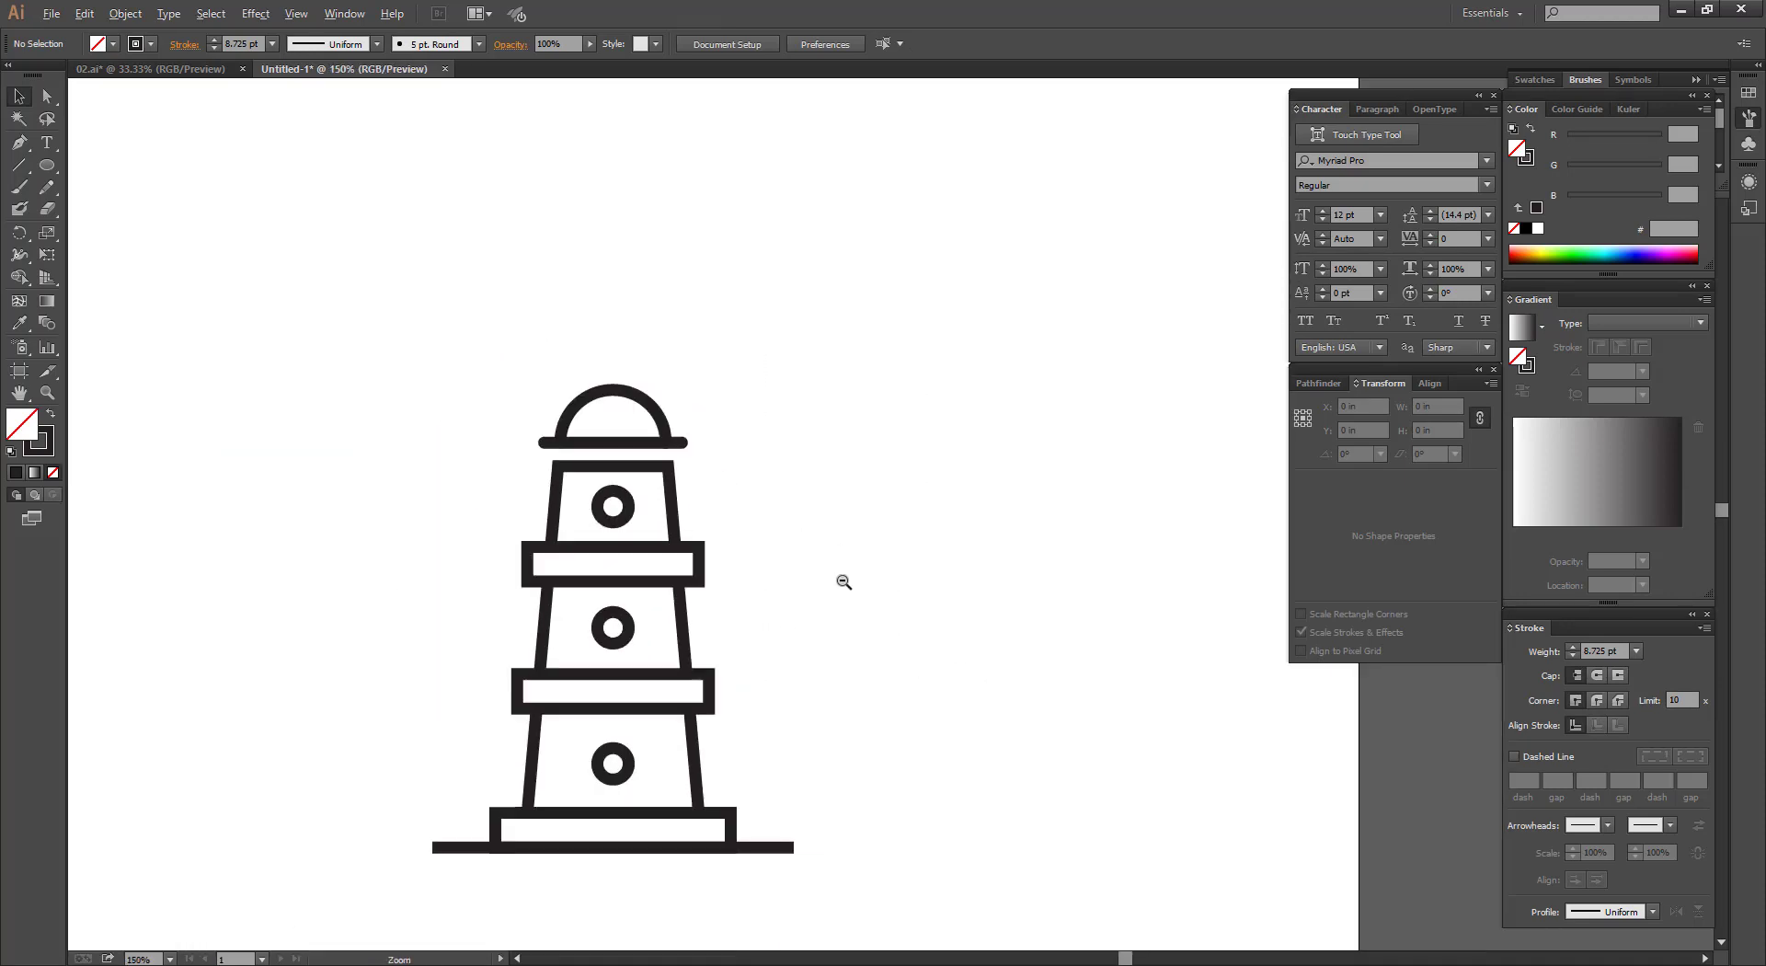
left_click(47, 165)
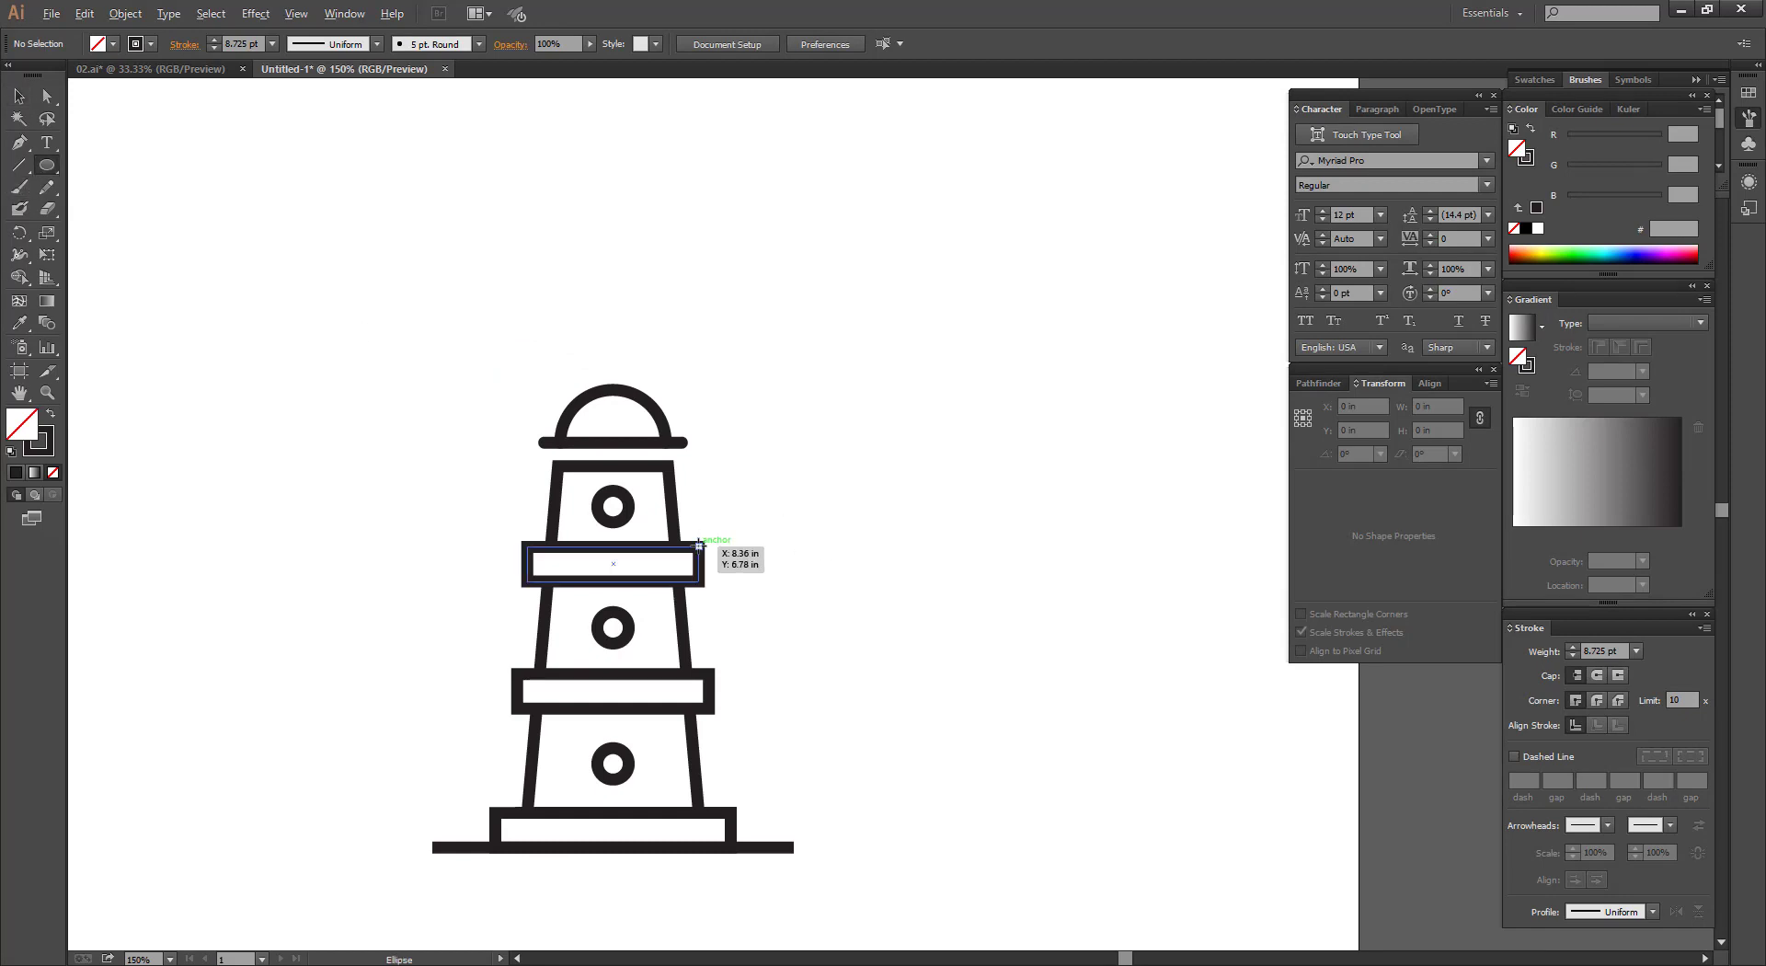
mouse_move(699, 546)
left_mouse_down()
mouse_move(801, 670)
mouse_move(789, 650)
left_mouse_up()
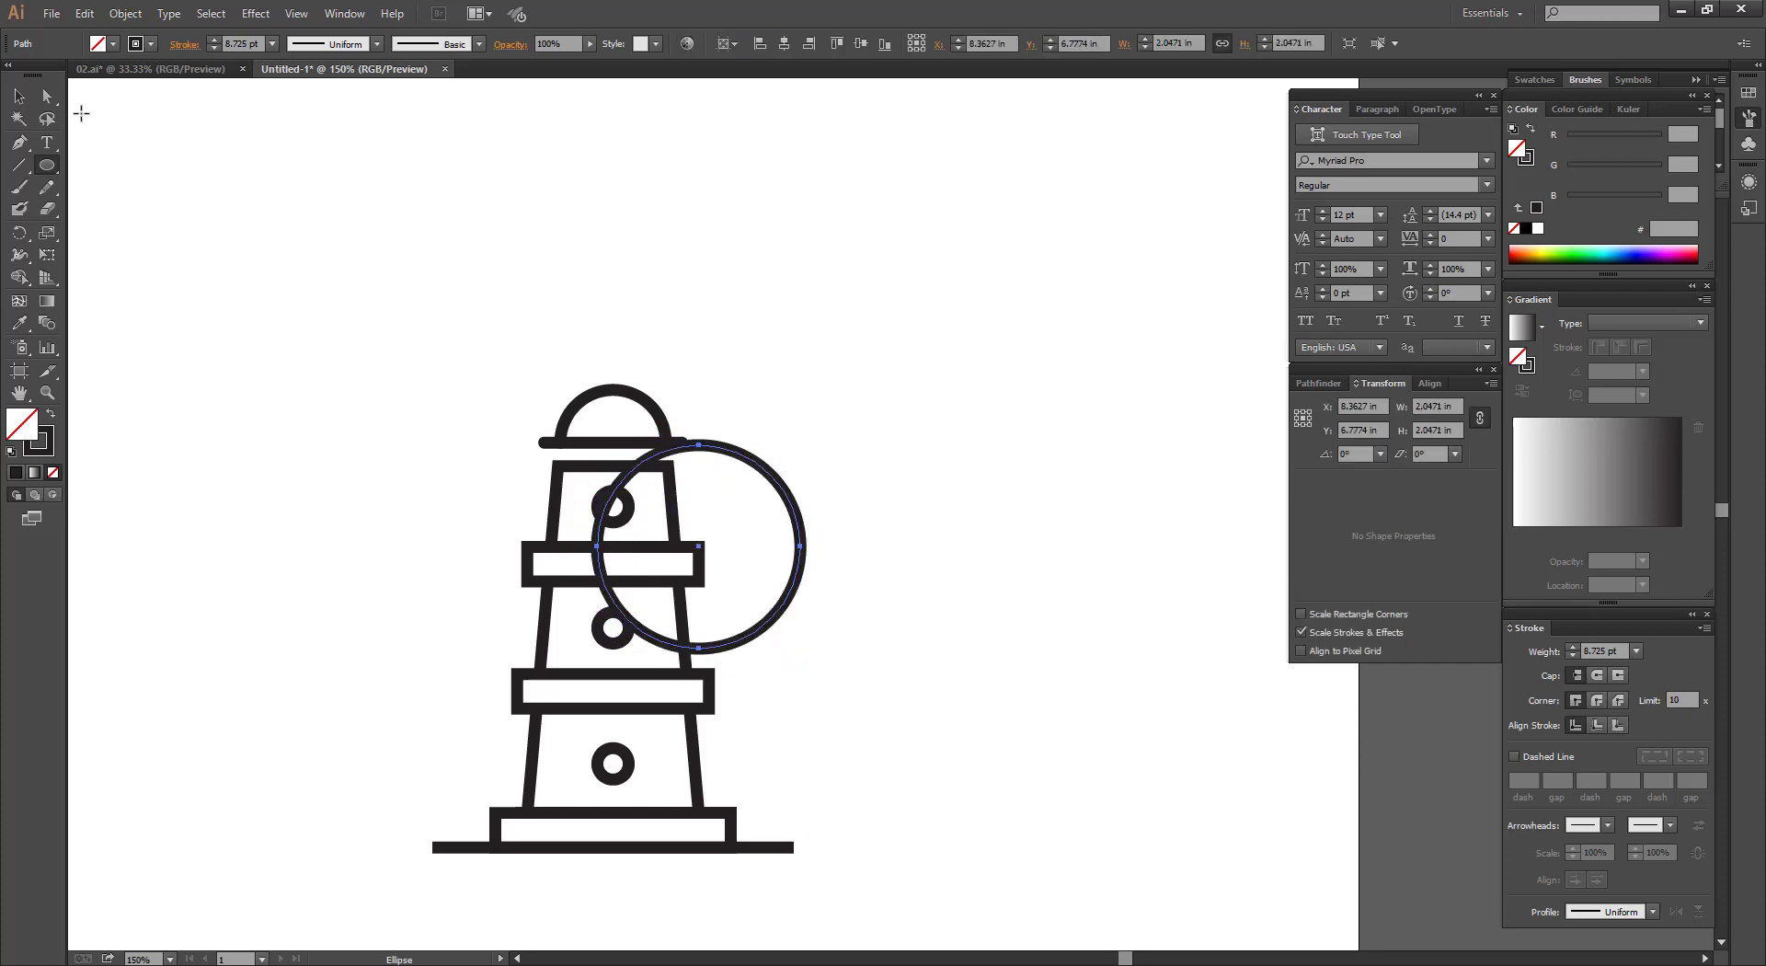
left_click(19, 96)
Move the circle up and to the left beside the dome and shrink it to about 1.92 in across.
left_click(604, 207)
left_click_drag(747, 457, 730, 390)
left_click_drag(682, 580, 681, 575)
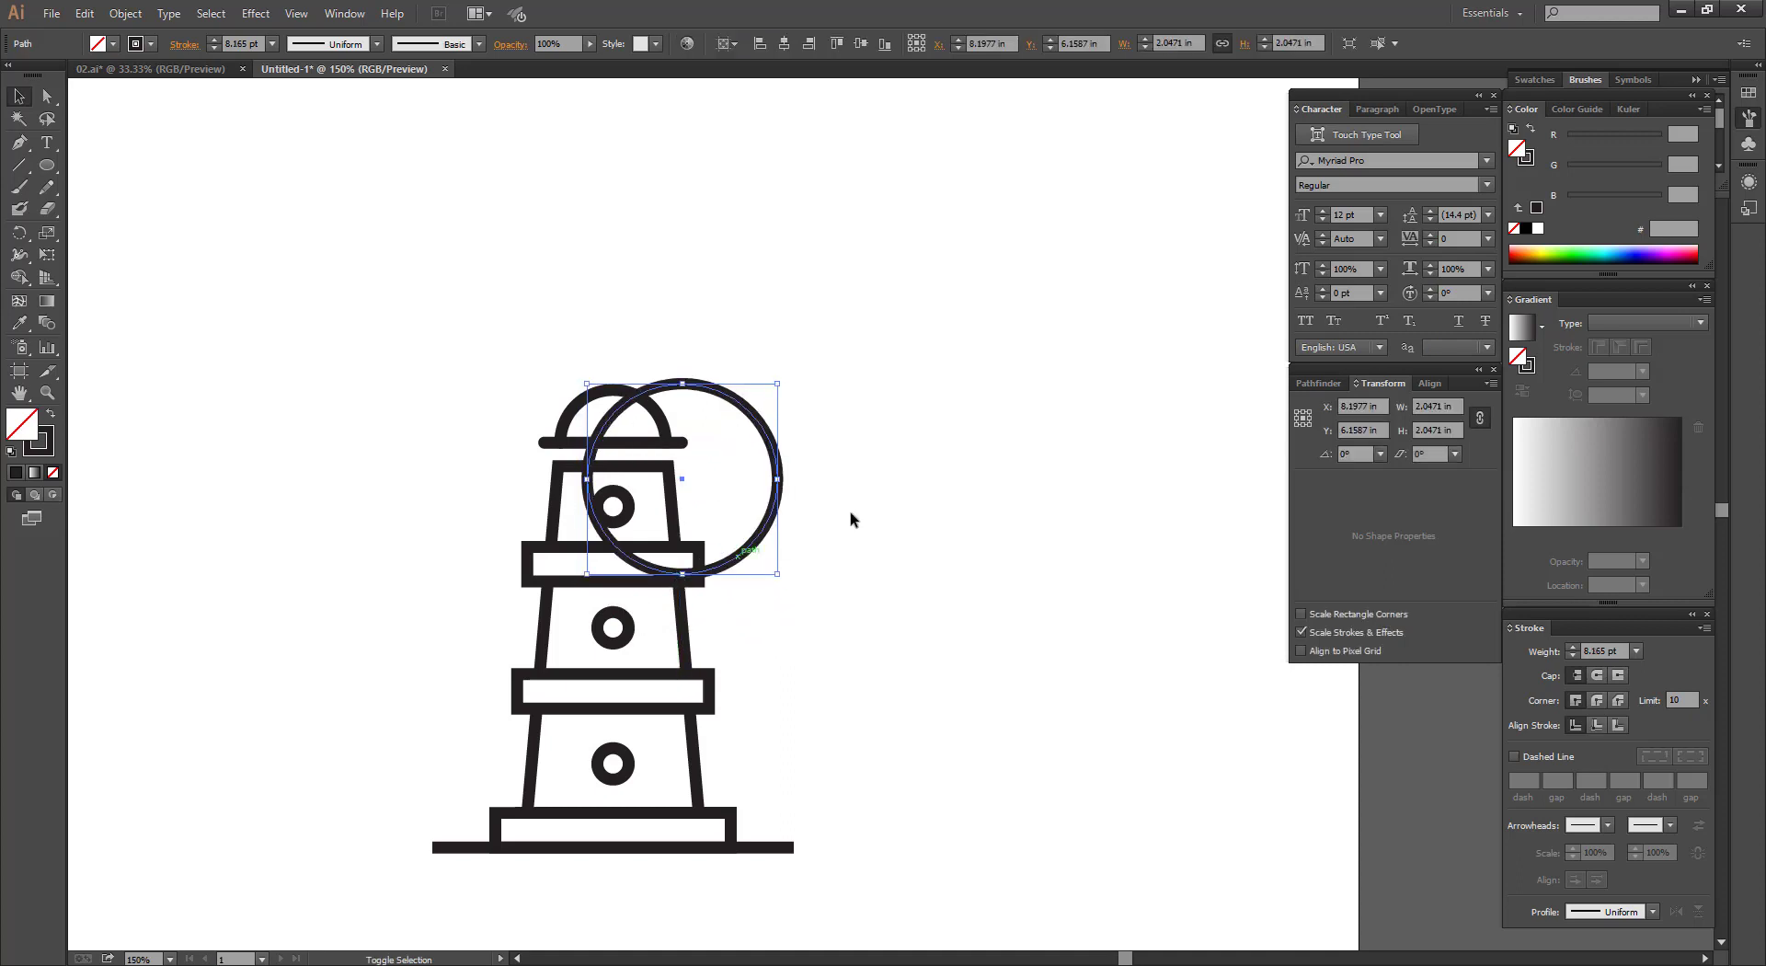
left_click(852, 516)
left_click_drag(778, 384, 730, 481)
Match the circle's stroke to the tower's 8.725 pt outline with the Eyedropper.
left_click(25, 323)
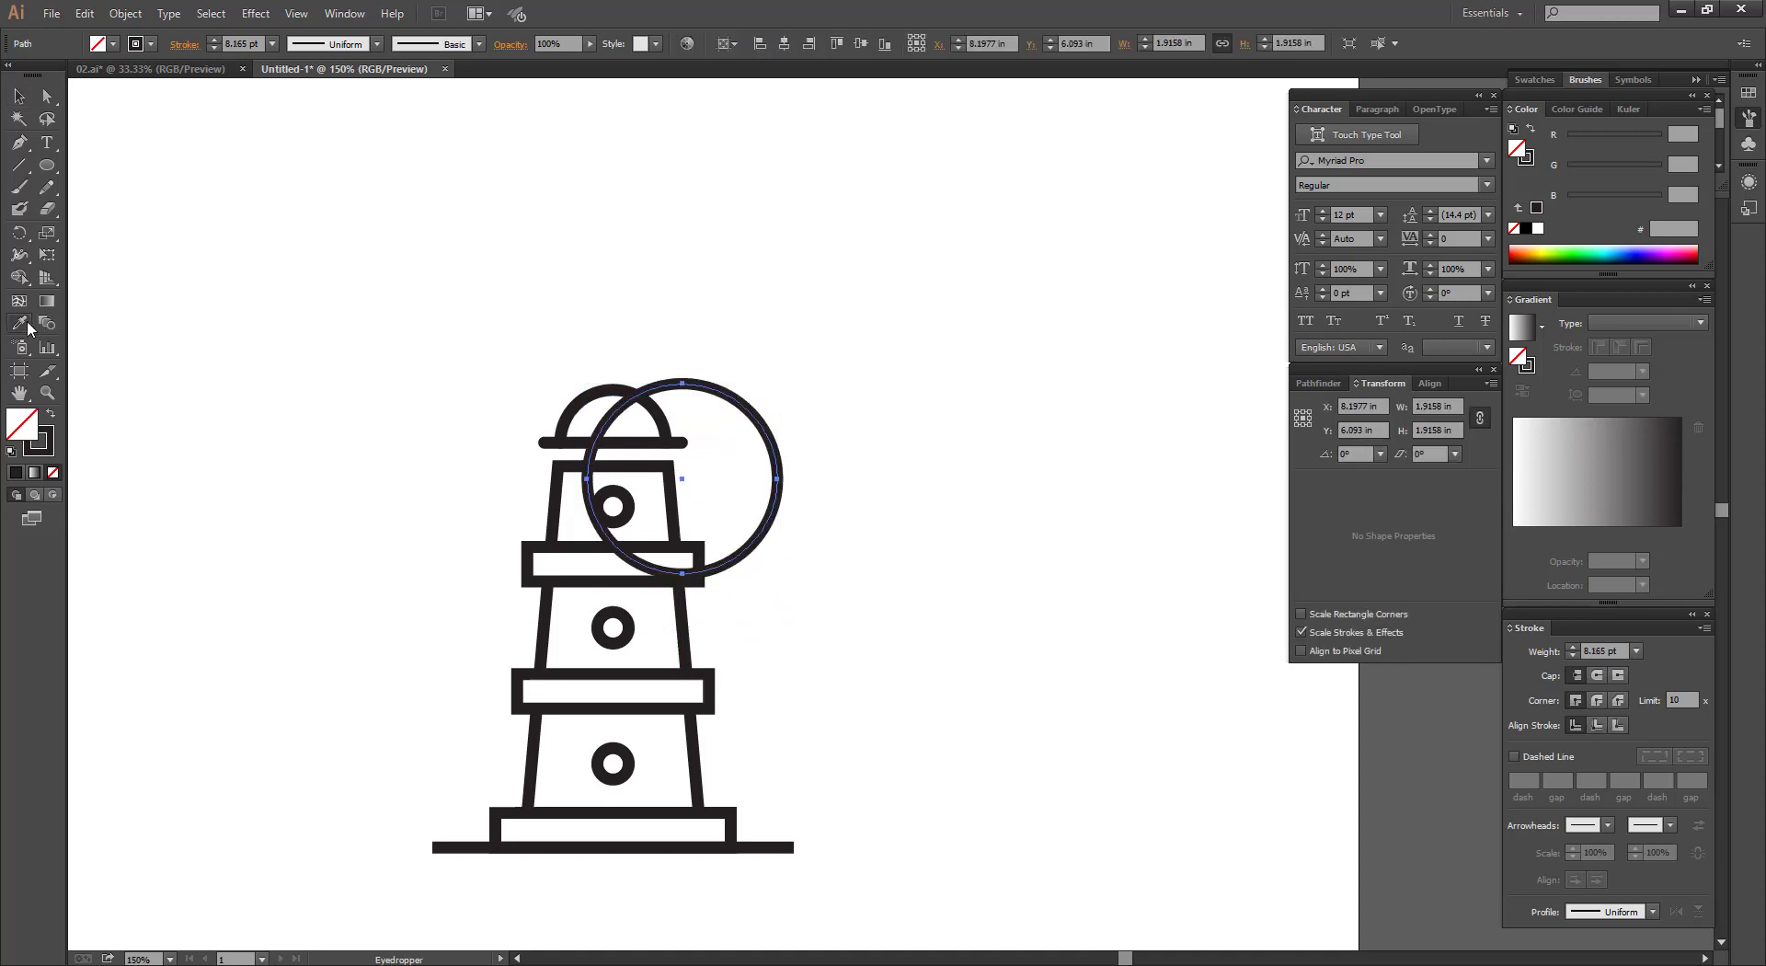
left_click(690, 606)
key("v")
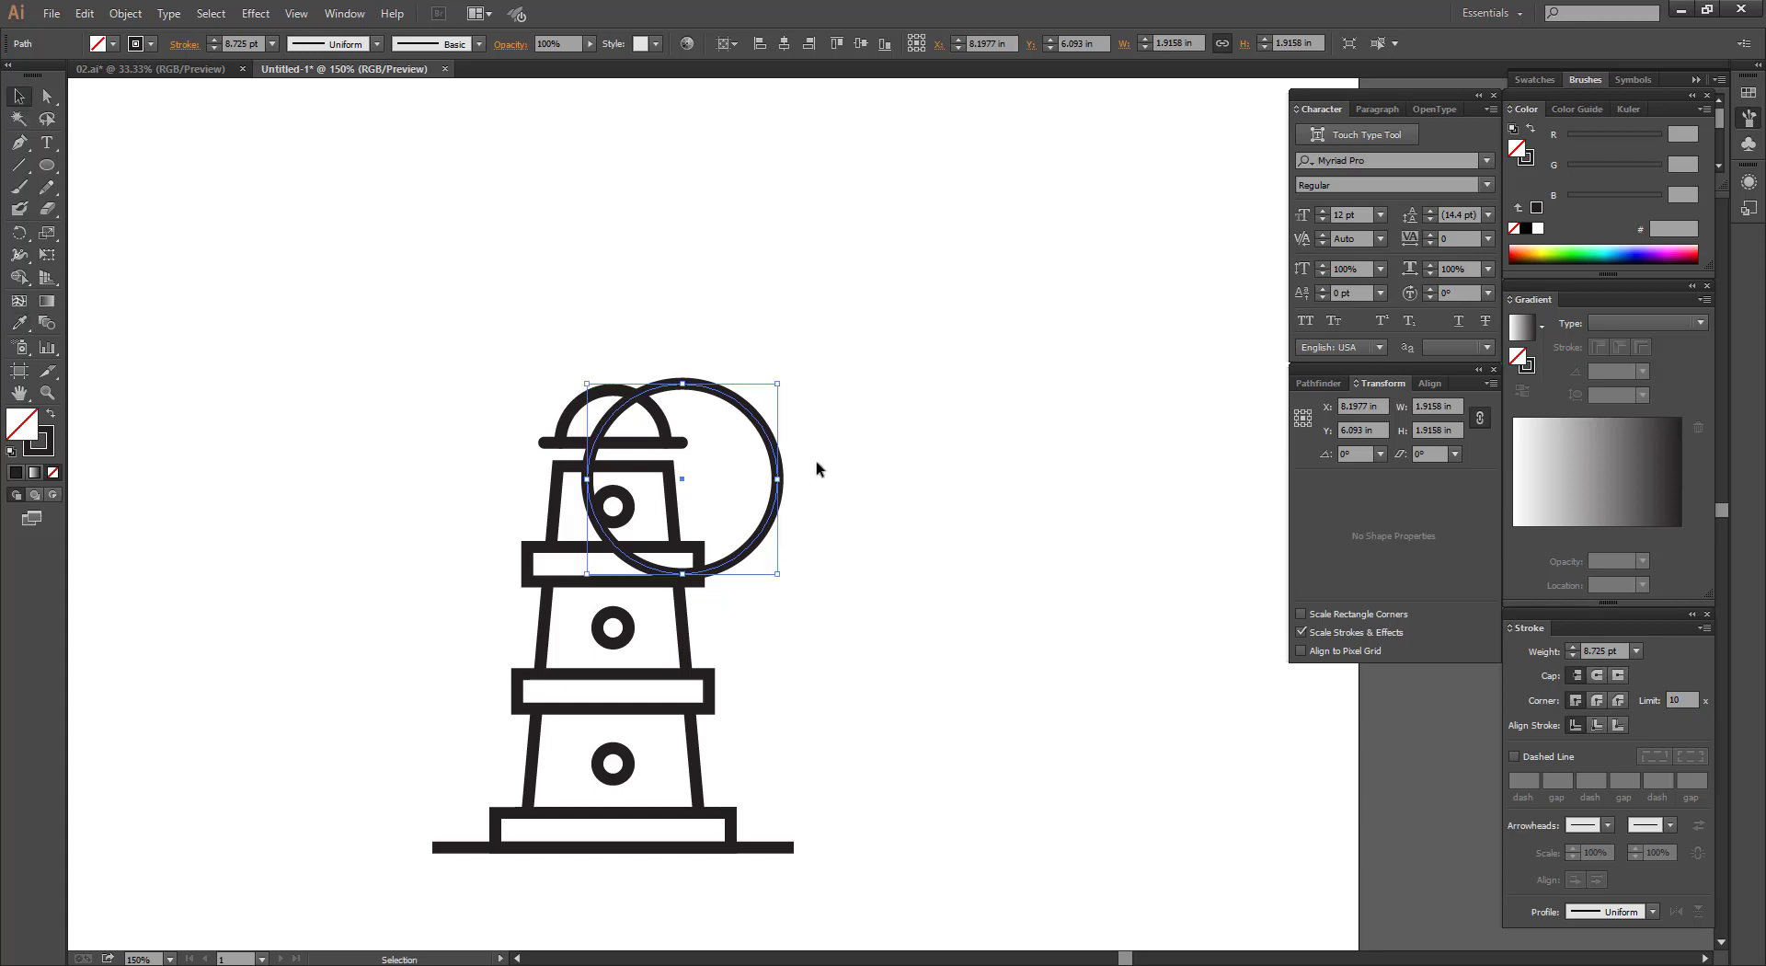
Shrink the circle about its centre to about 0.97 in across and match its stroke to the dome's 8.725 pt outline with the Eyedropper.
left_click_drag(780, 479, 733, 482)
left_click(24, 309)
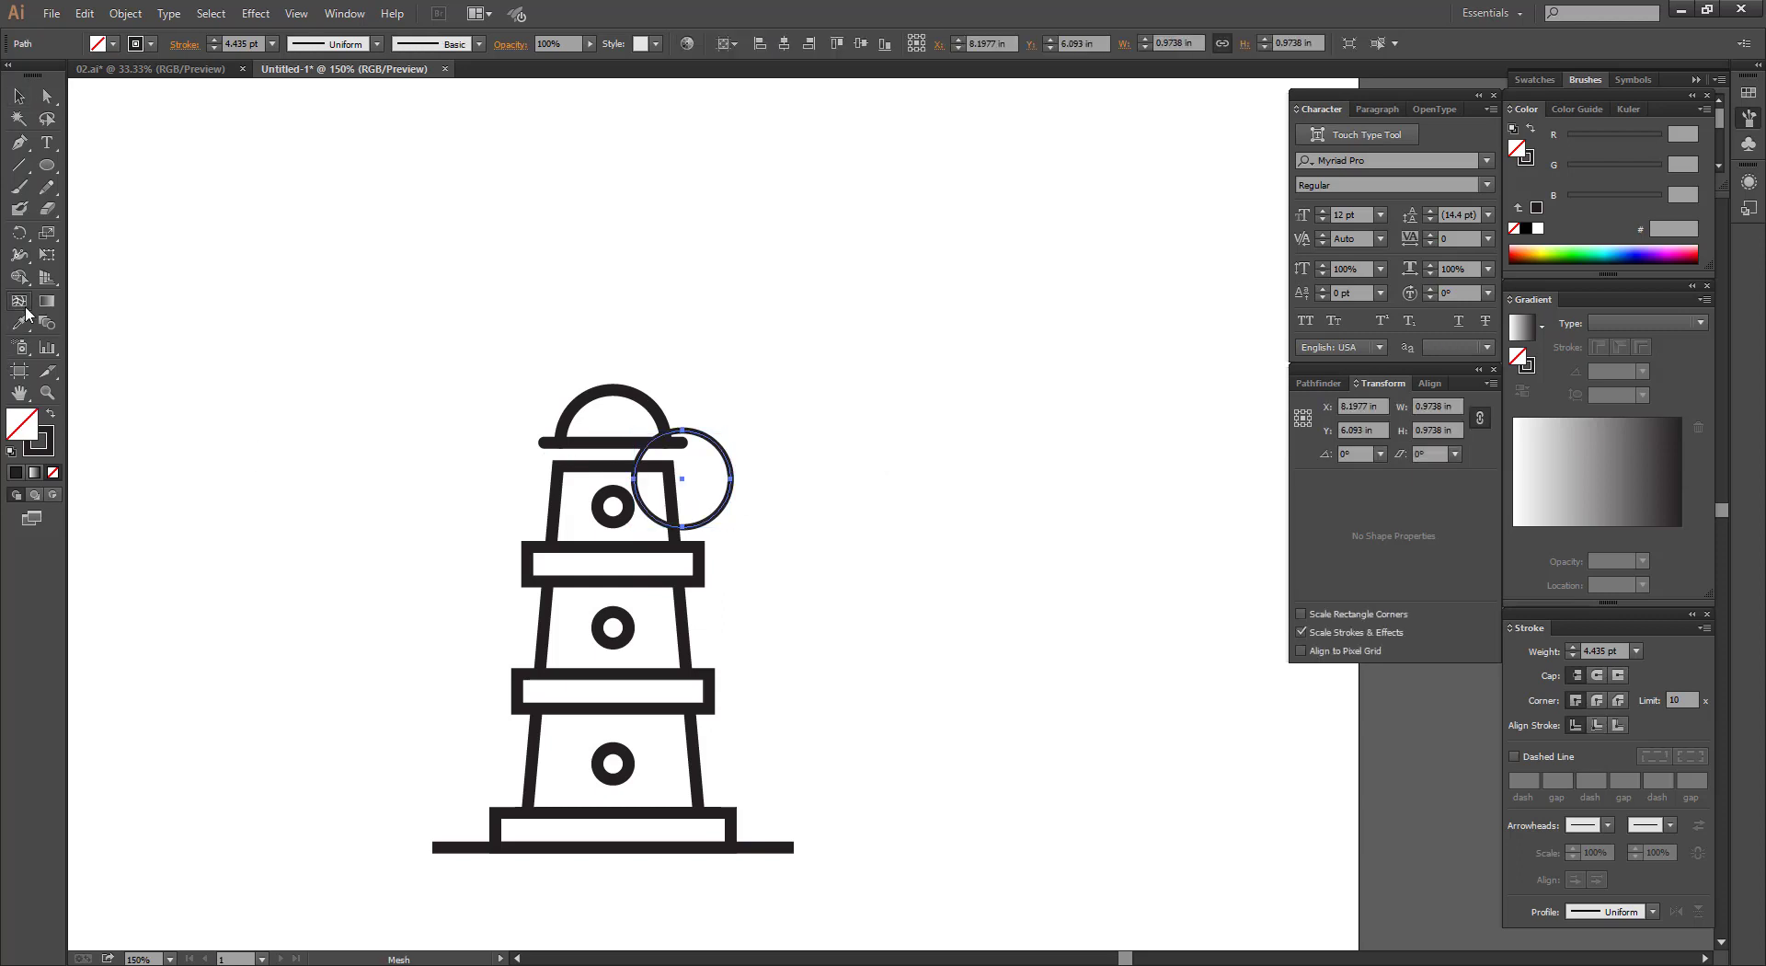
left_click(23, 321)
left_click(634, 393)
left_click(19, 95)
left_click(78, 156)
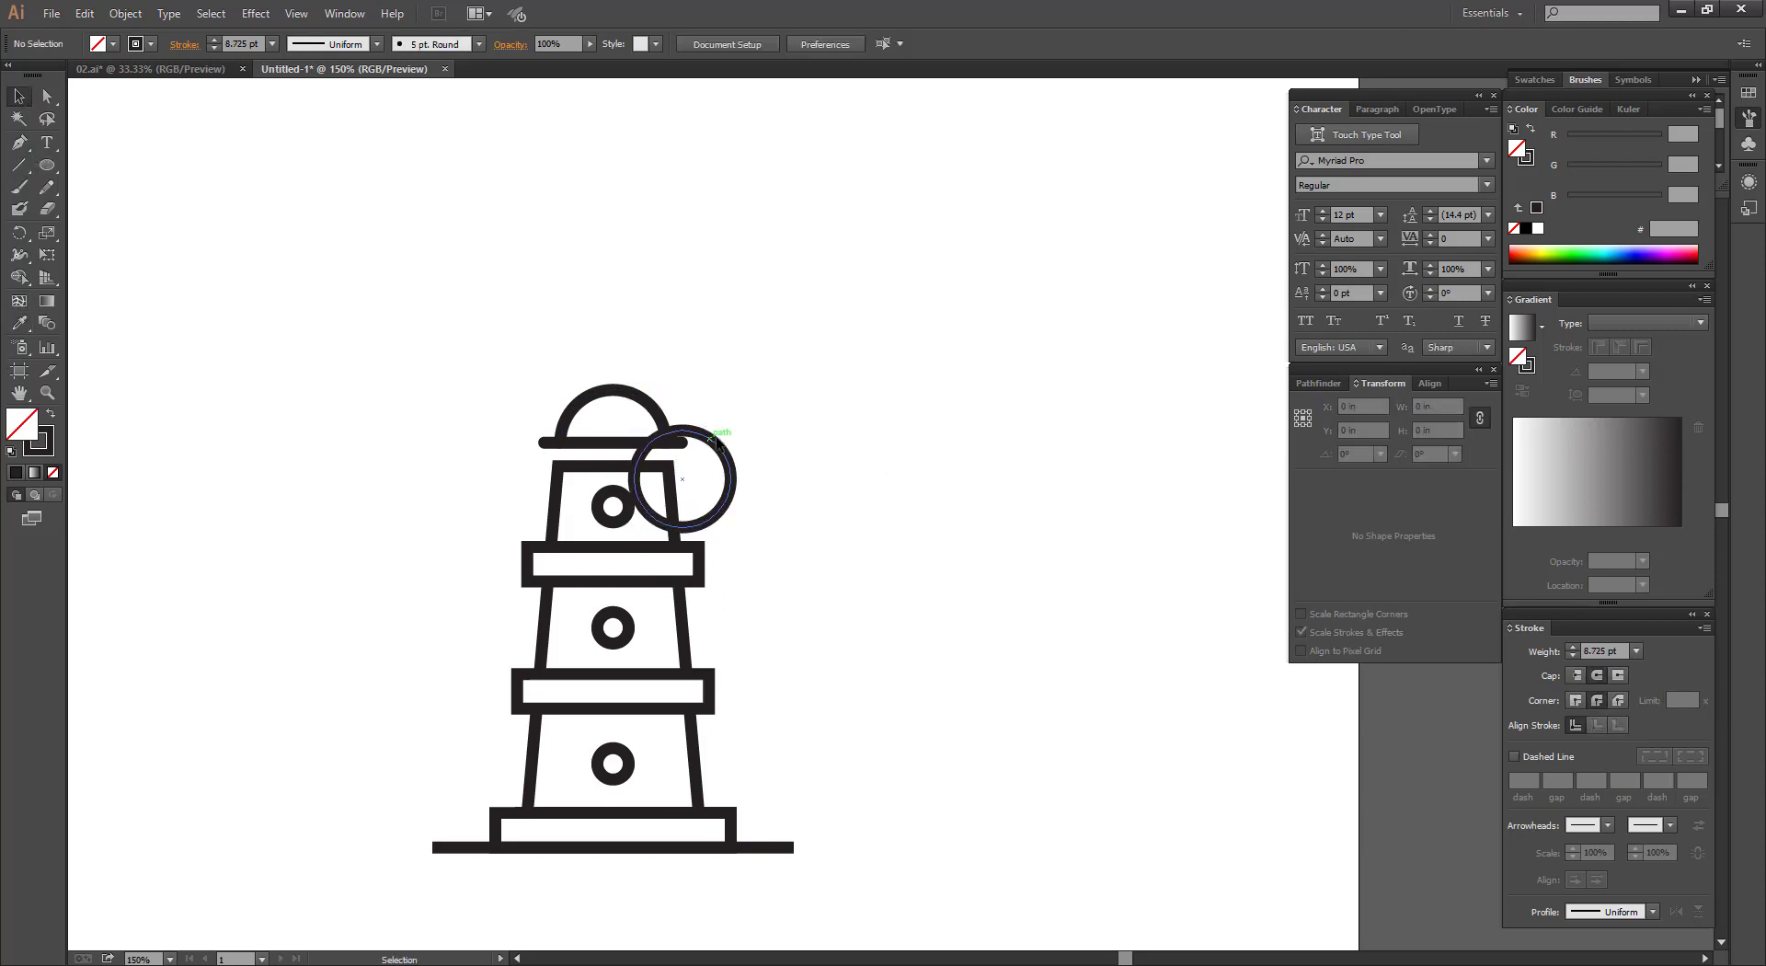
Move the circle to the right of the tower and add grouped vertical rays above and below it, spanning about 2.23 in.
mouse_move(676, 448)
left_mouse_down()
mouse_move(859, 407)
mouse_move(837, 448)
mouse_move(842, 368)
mouse_move(864, 549)
mouse_move(847, 540)
left_mouse_up()
left_click(83, 189)
left_click(18, 165)
left_click(19, 97)
left_click(103, 125)
left_click(848, 403, "shift")
key("ctrl+g")
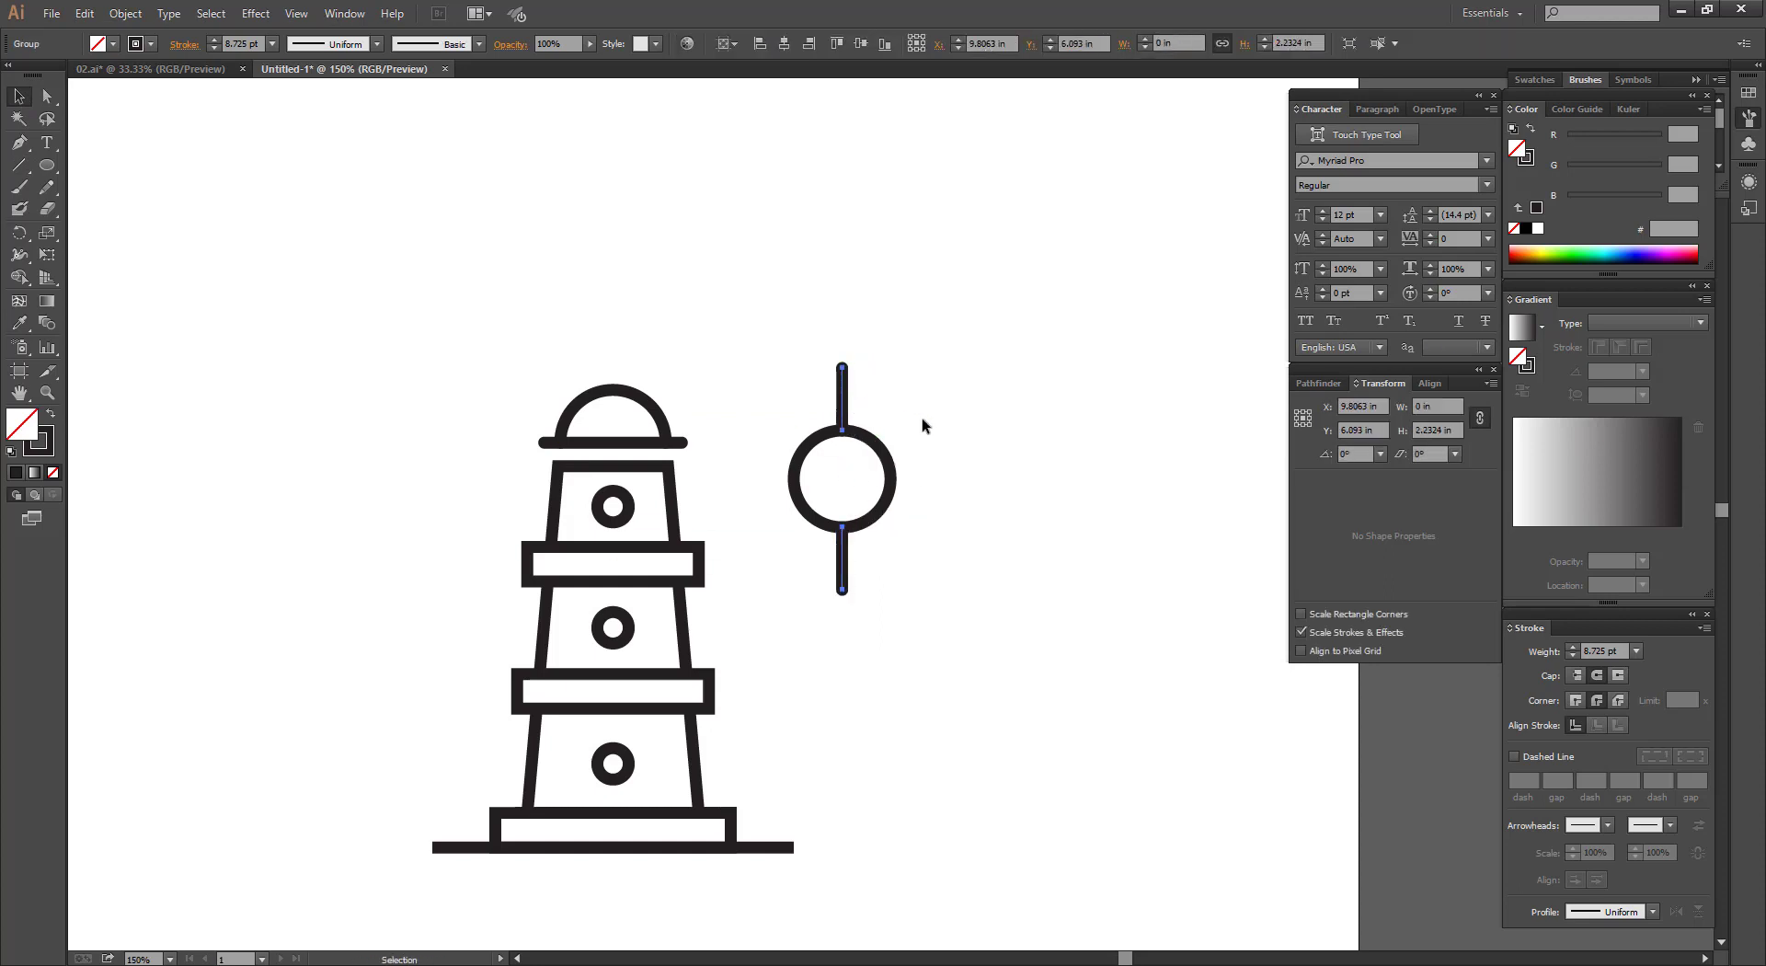
Align the vertical ray pair and the circle on their vertical centres.
left_click_drag(924, 421, 833, 488)
left_click(888, 460)
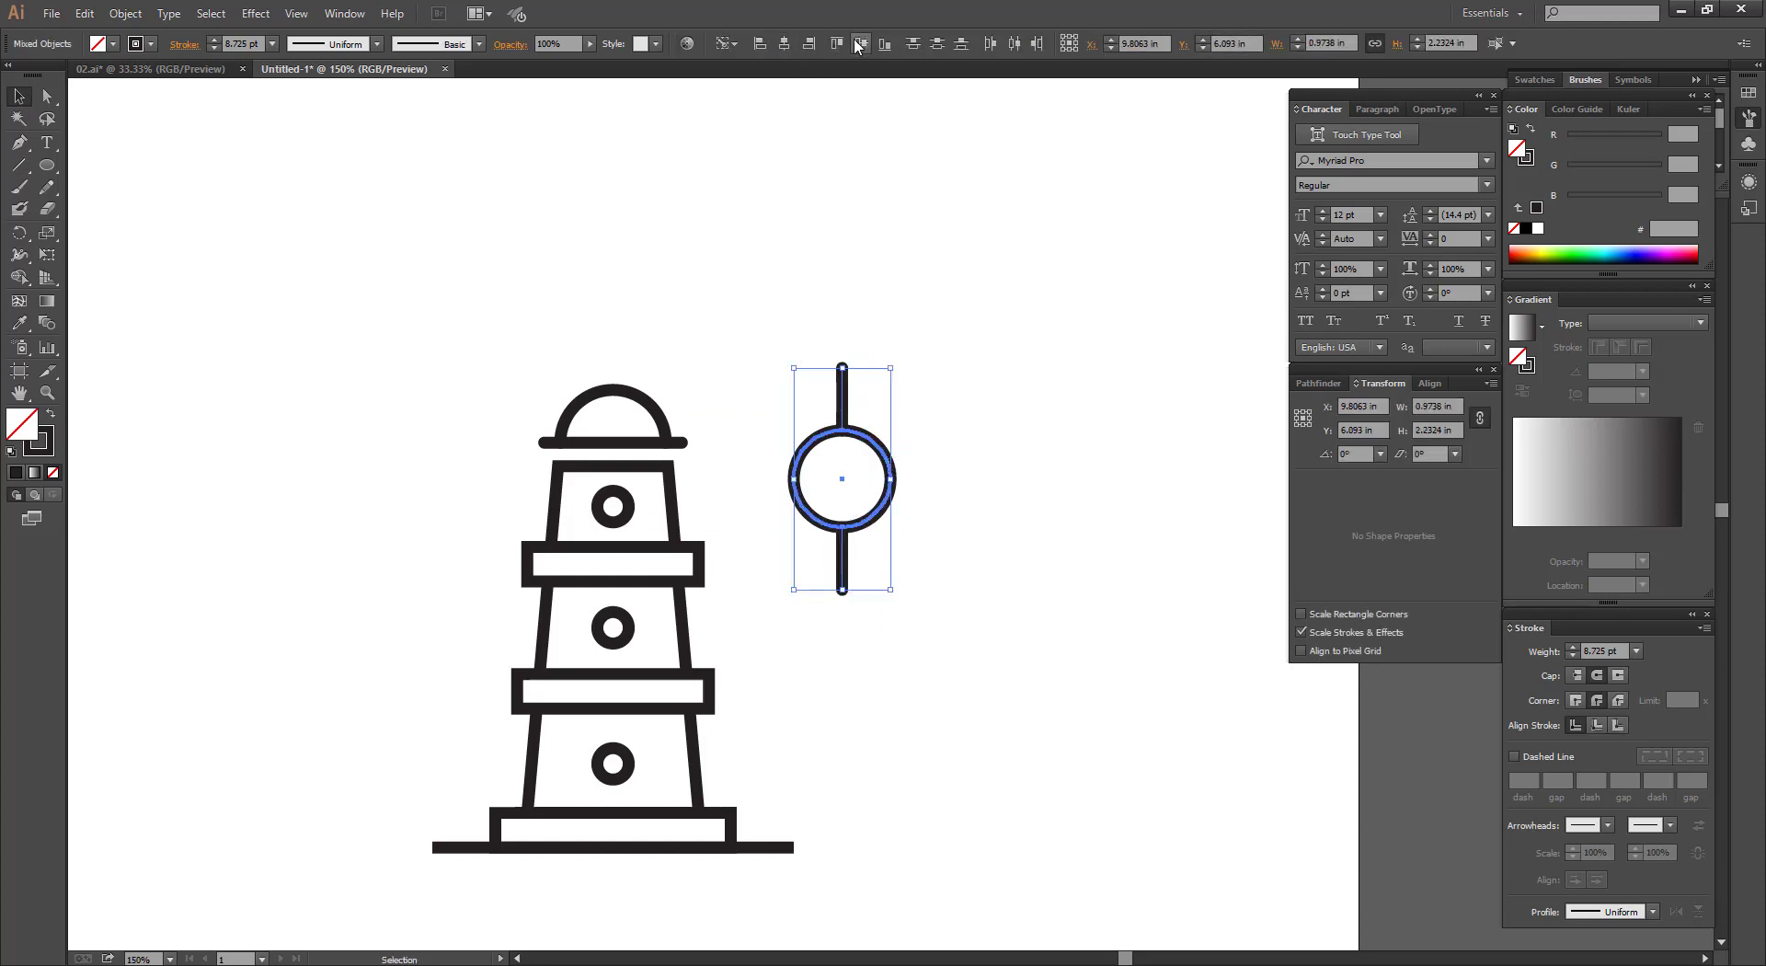
left_click(908, 280)
Create a copy of the vertical ray pair rotated by 25° about the circle's centre.
left_click_drag(792, 333, 894, 398)
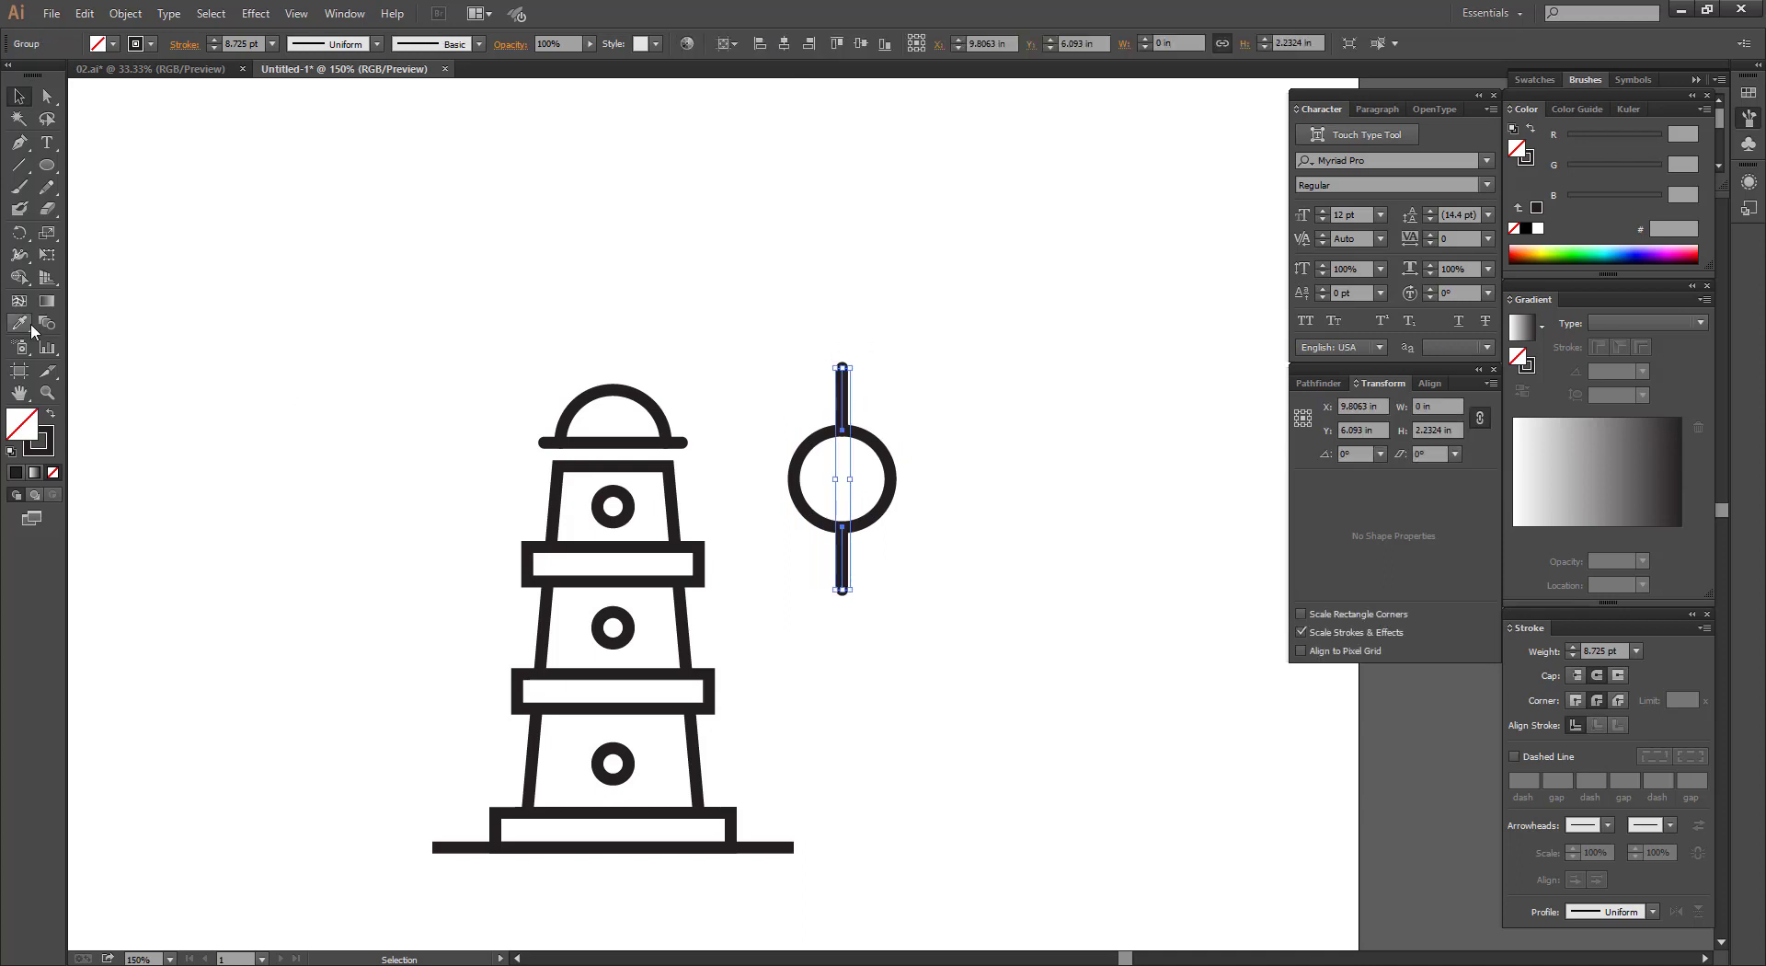
double_click(19, 233)
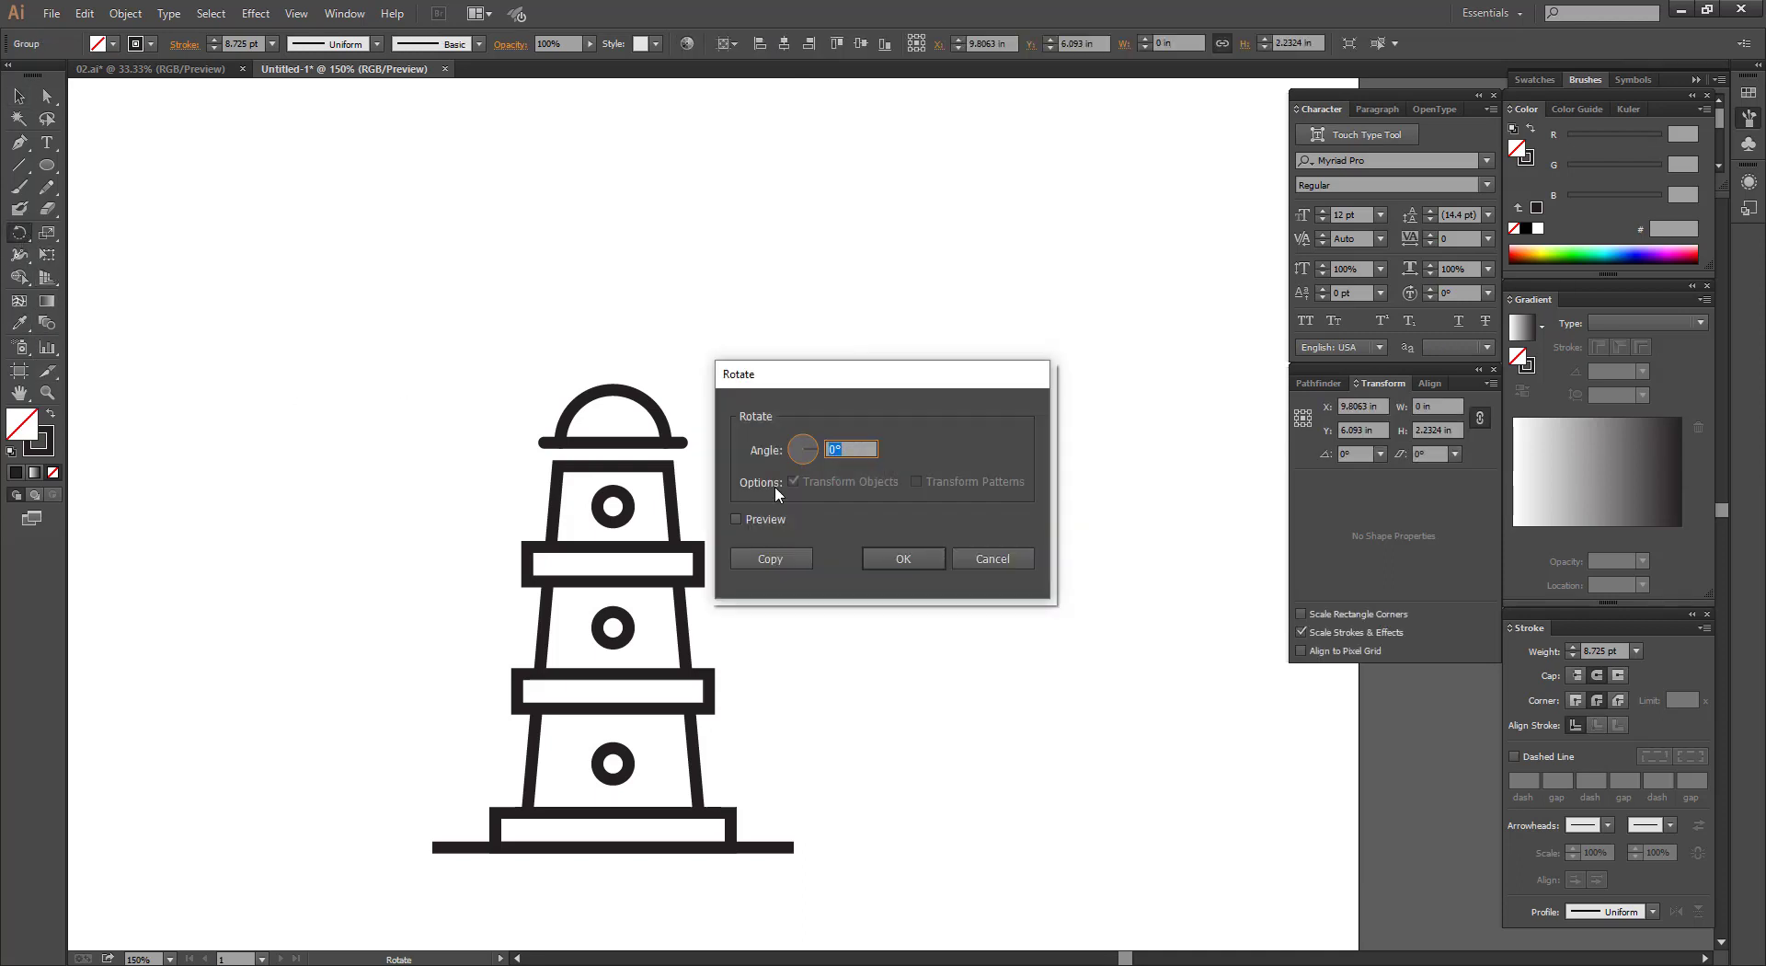
left_click_drag(871, 367, 911, 497)
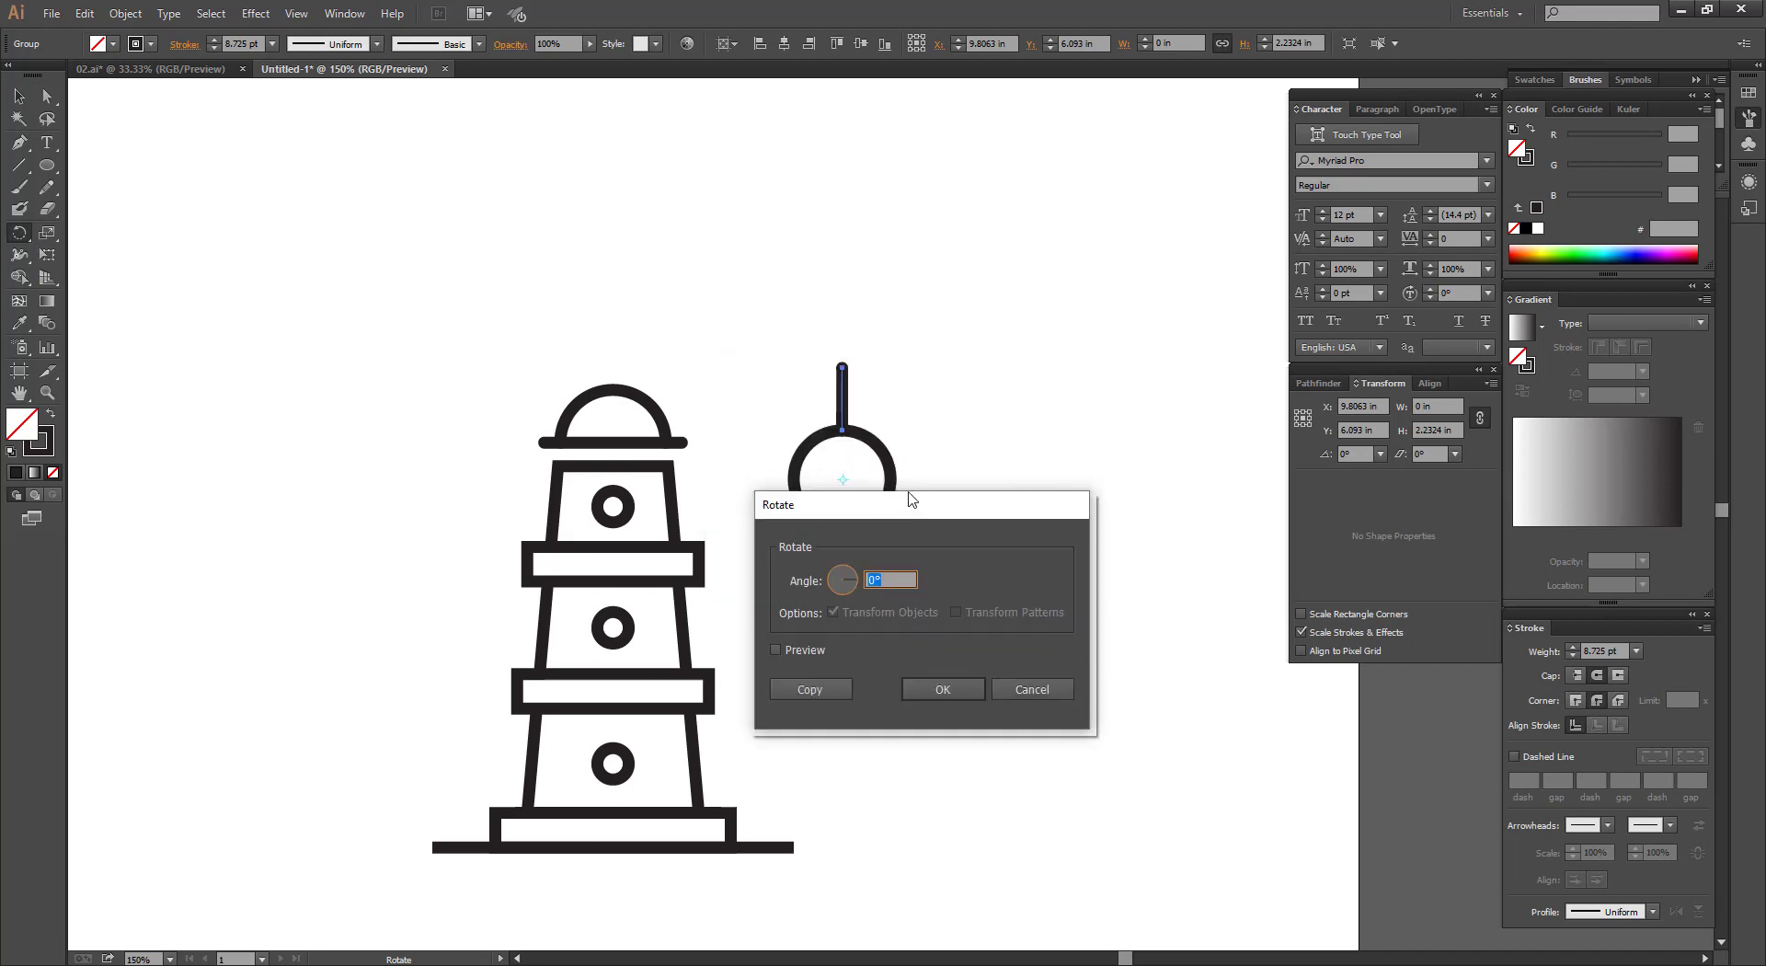
type("20")
left_click(777, 649)
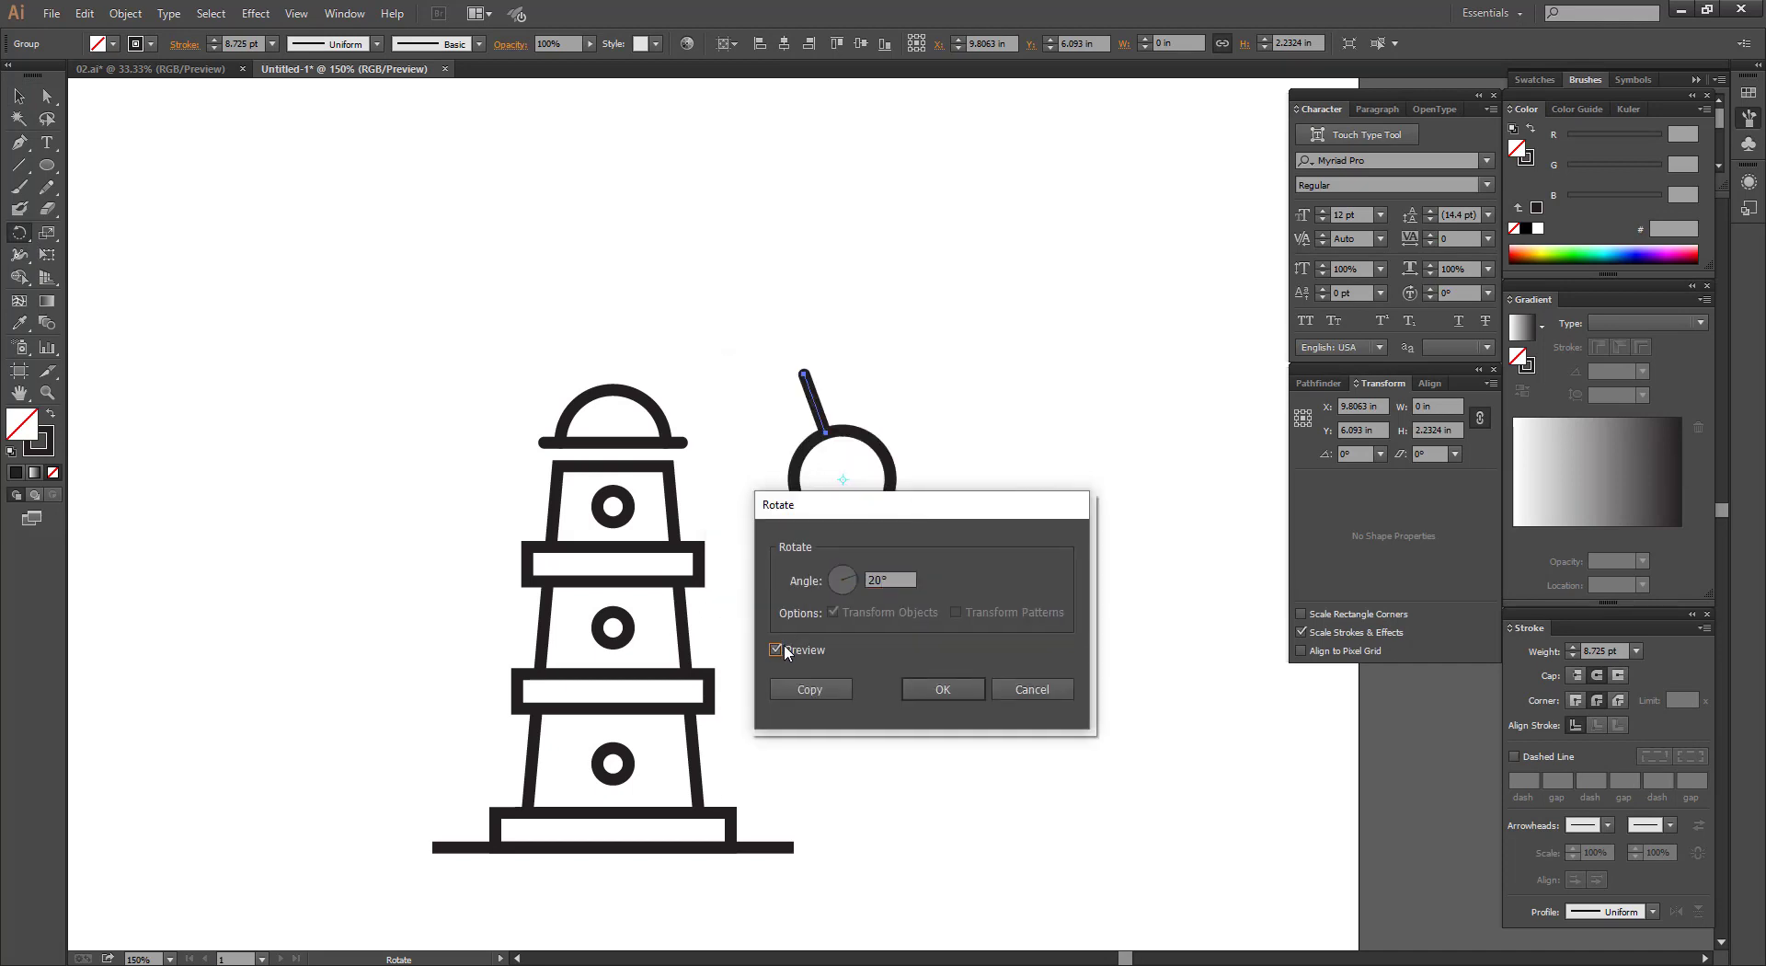
left_click(889, 585)
type("25")
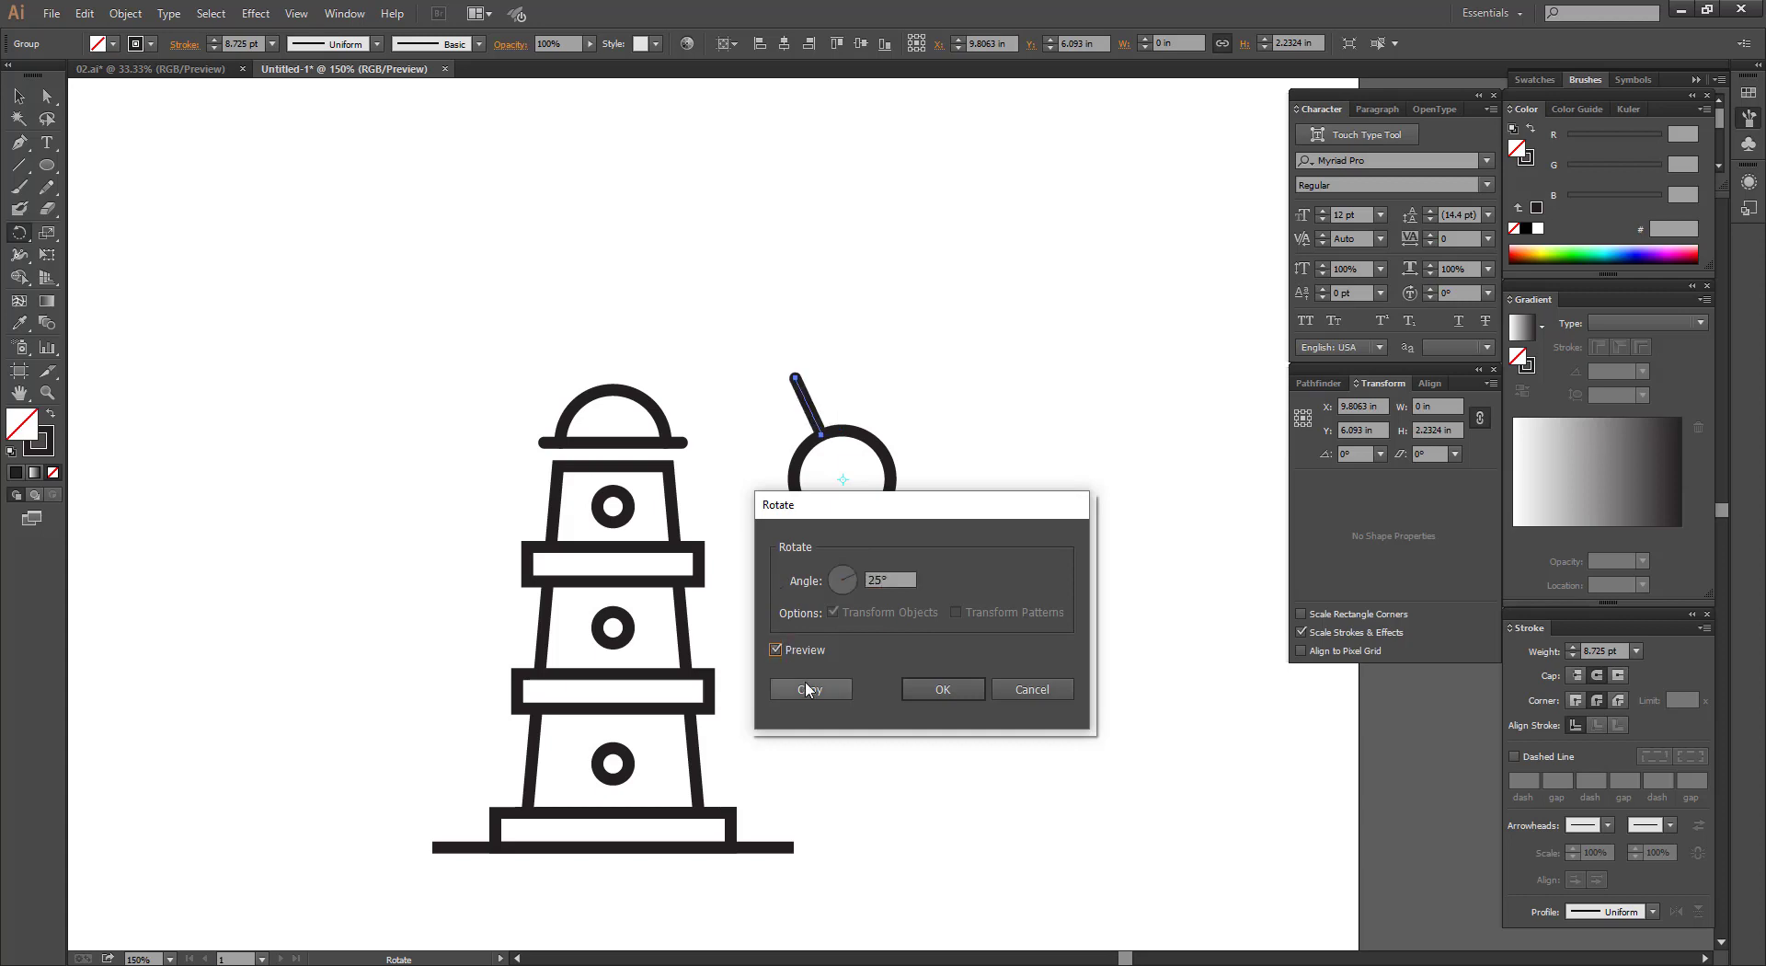
left_click(810, 689)
Repeat the 25° rotated copy five more times so the rays surround the whole circle.
key("ctrl+d")
key("ctrl+d")
key("ctrl+d")
key("ctrl+d")
key("ctrl+d")
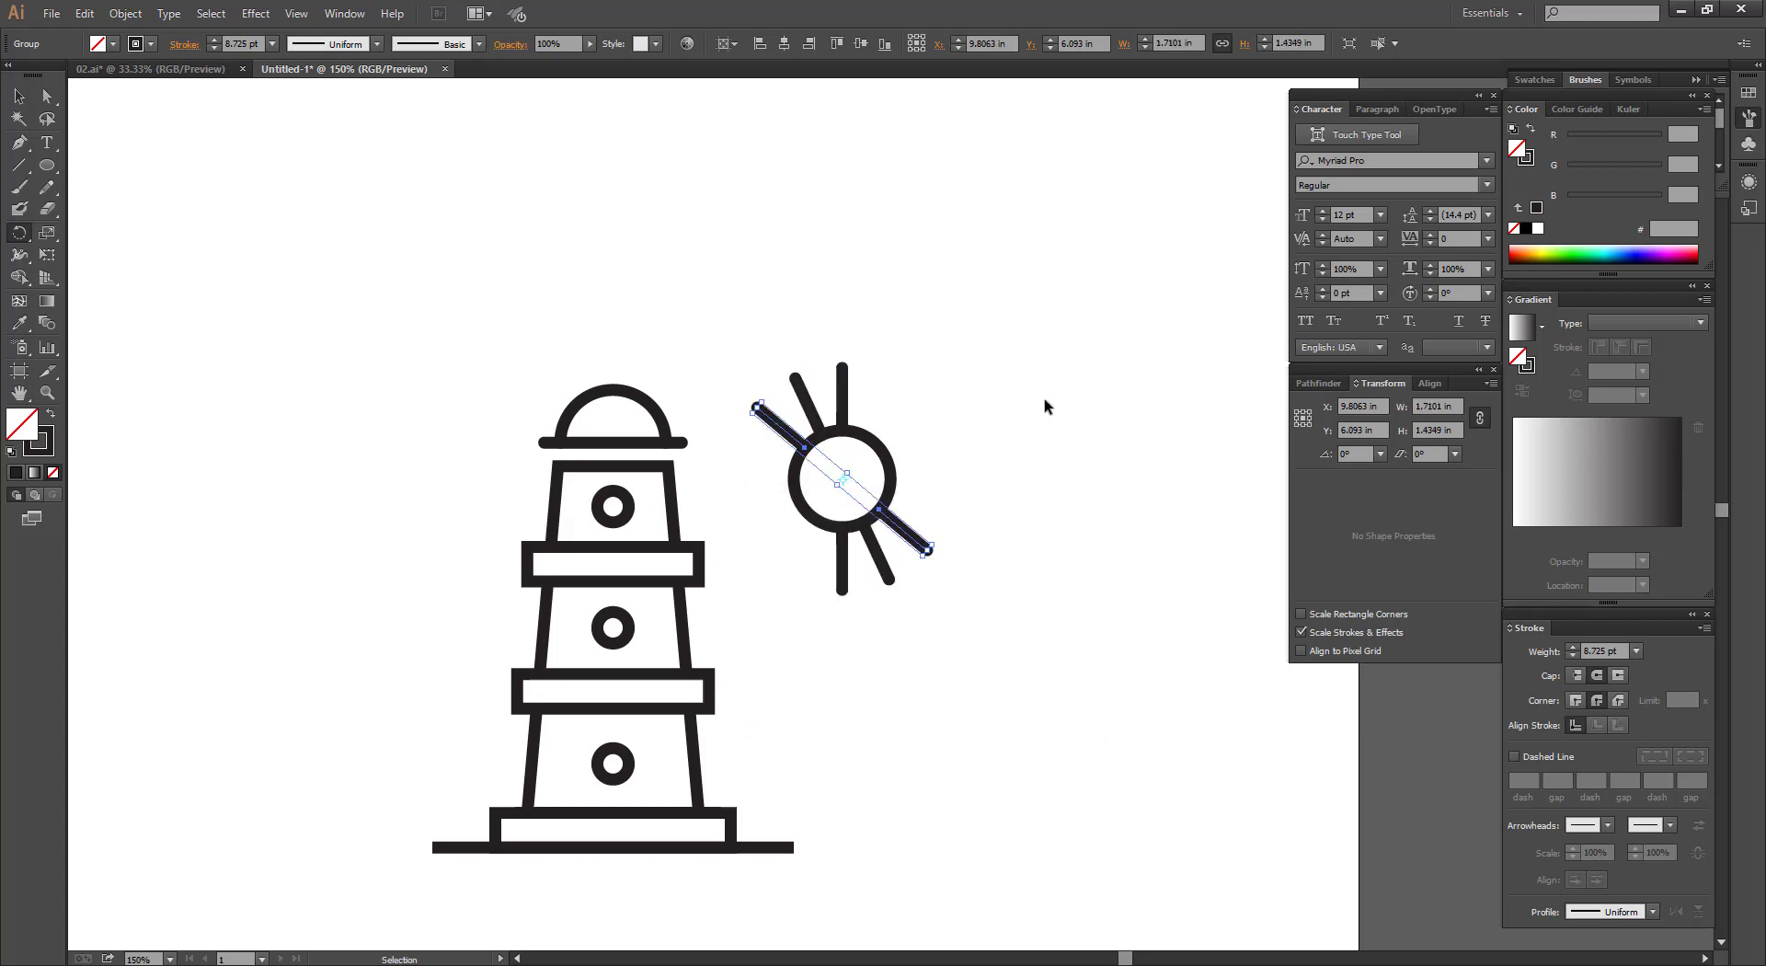
left_click(17, 95)
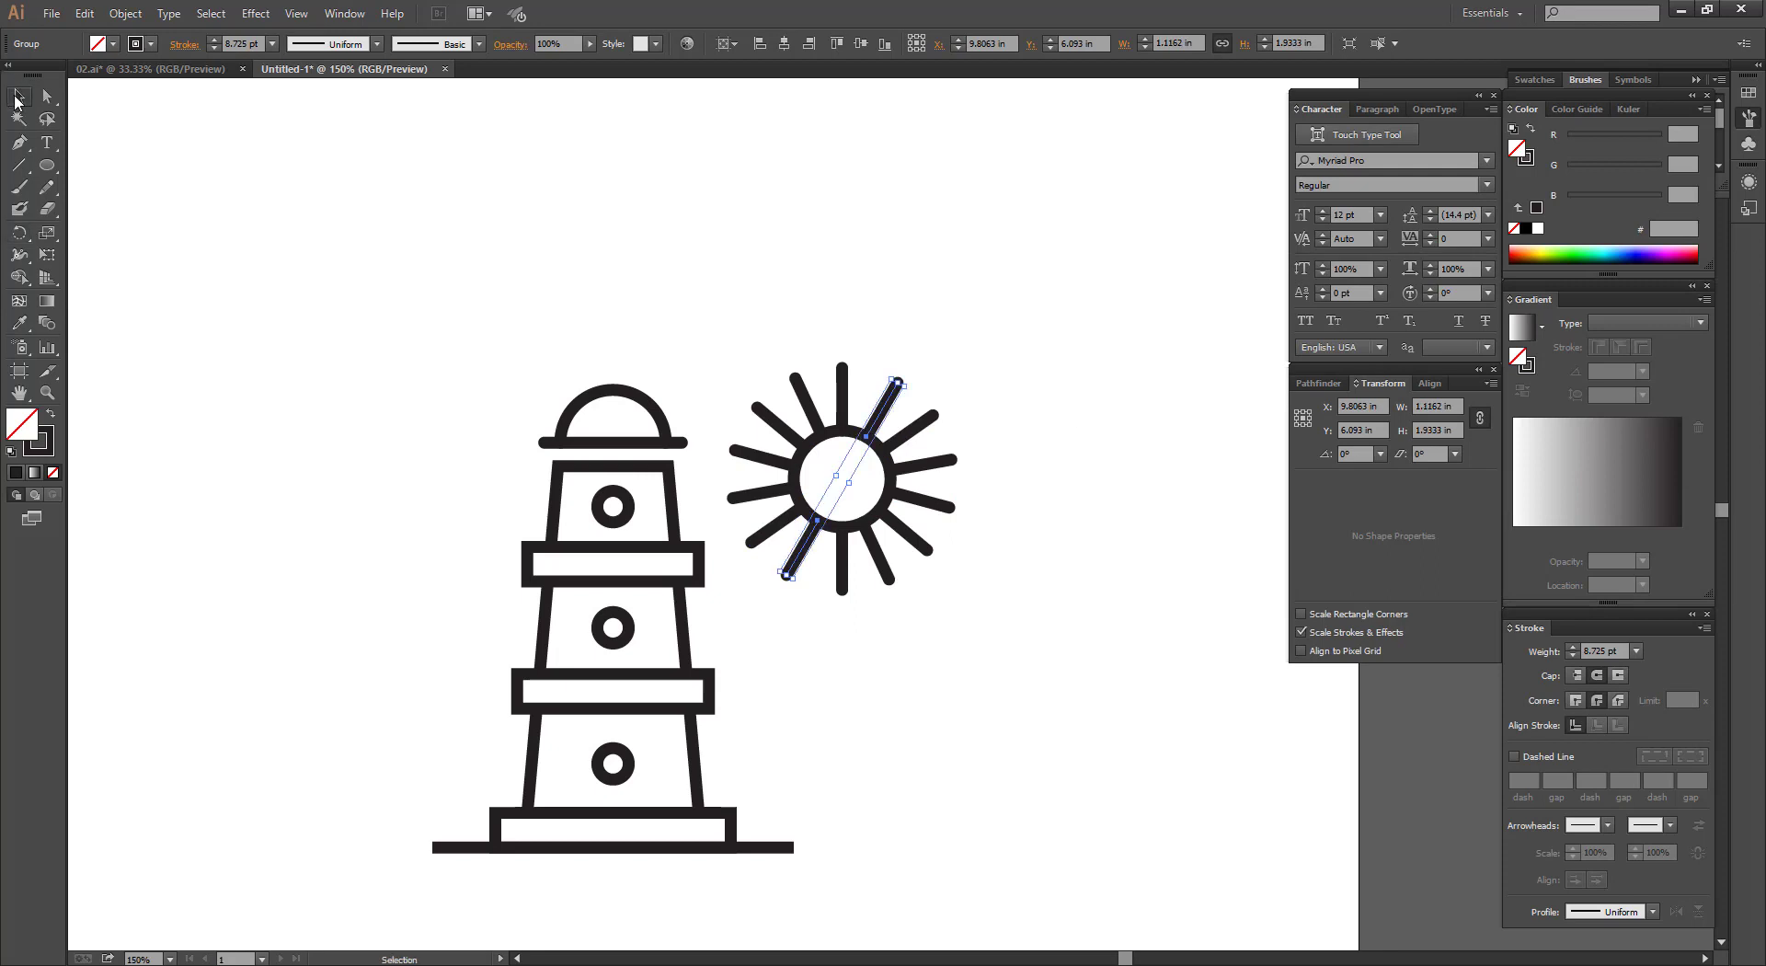
left_click(752, 171)
Select the four ray pairs nearest the vertical and horizontal axes, excluding the vertical one, and shrink them about the centre to about 1.62 in wide.
left_click_drag(599, 267, 1208, 677)
scroll(856, 489, "down", 1)
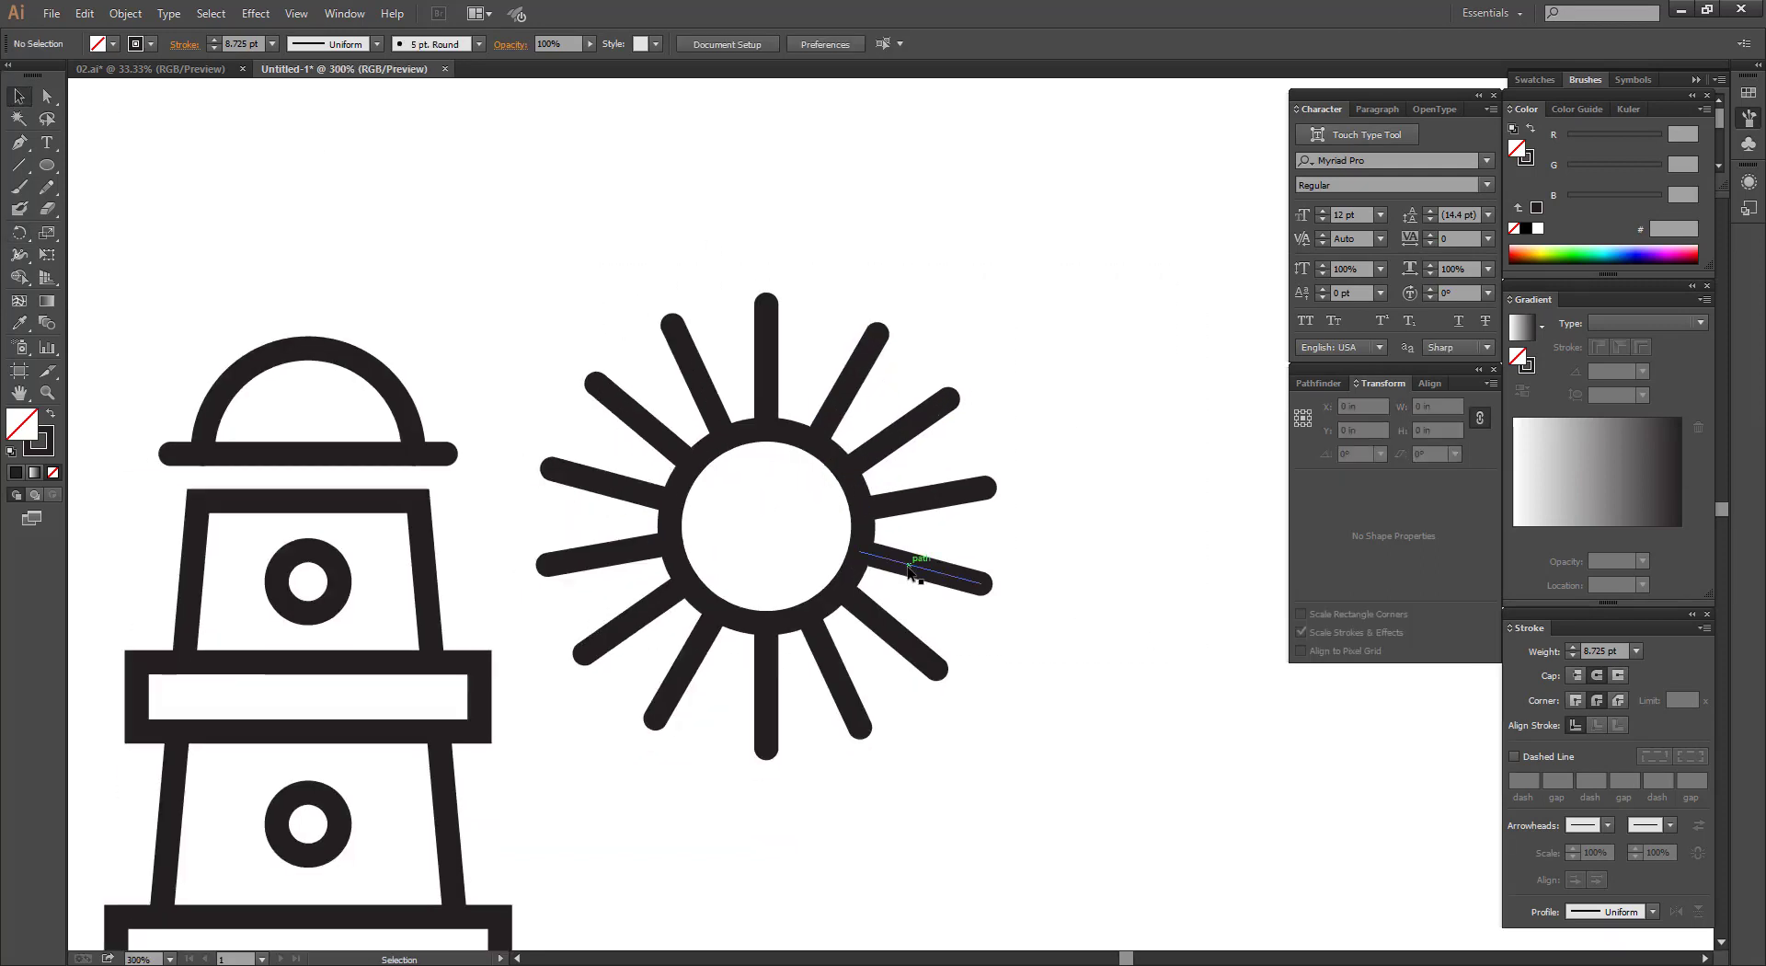
left_click(908, 567)
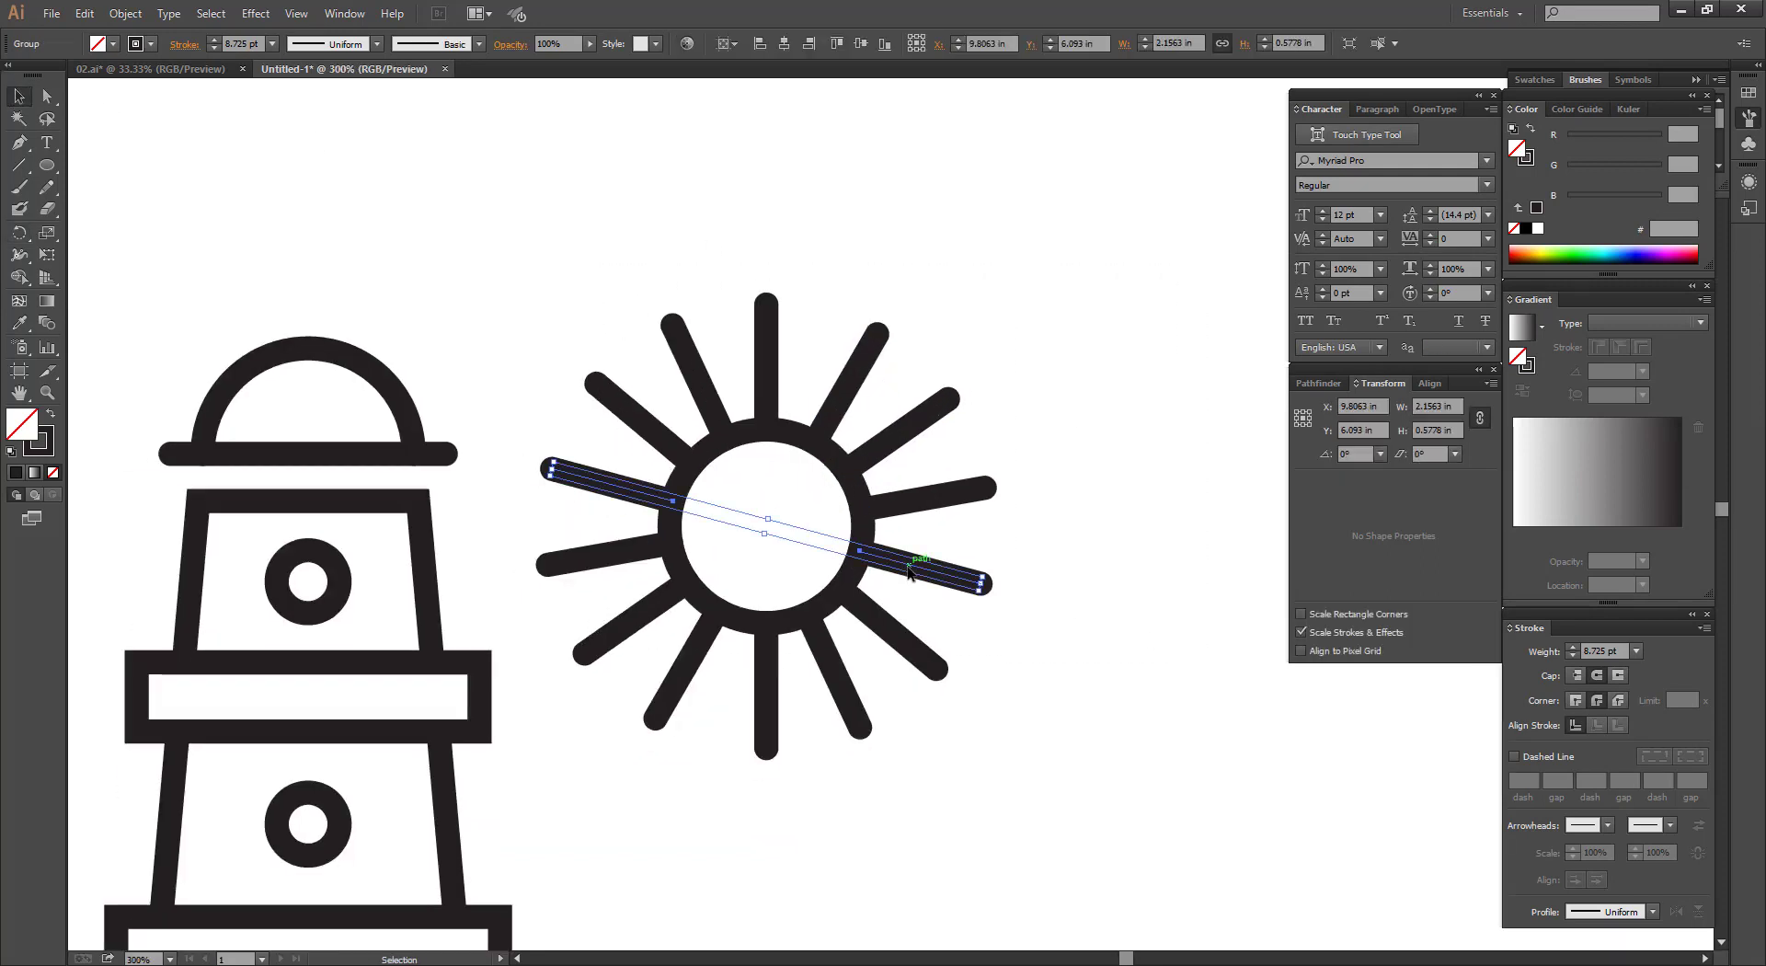
left_click(692, 366, "shift")
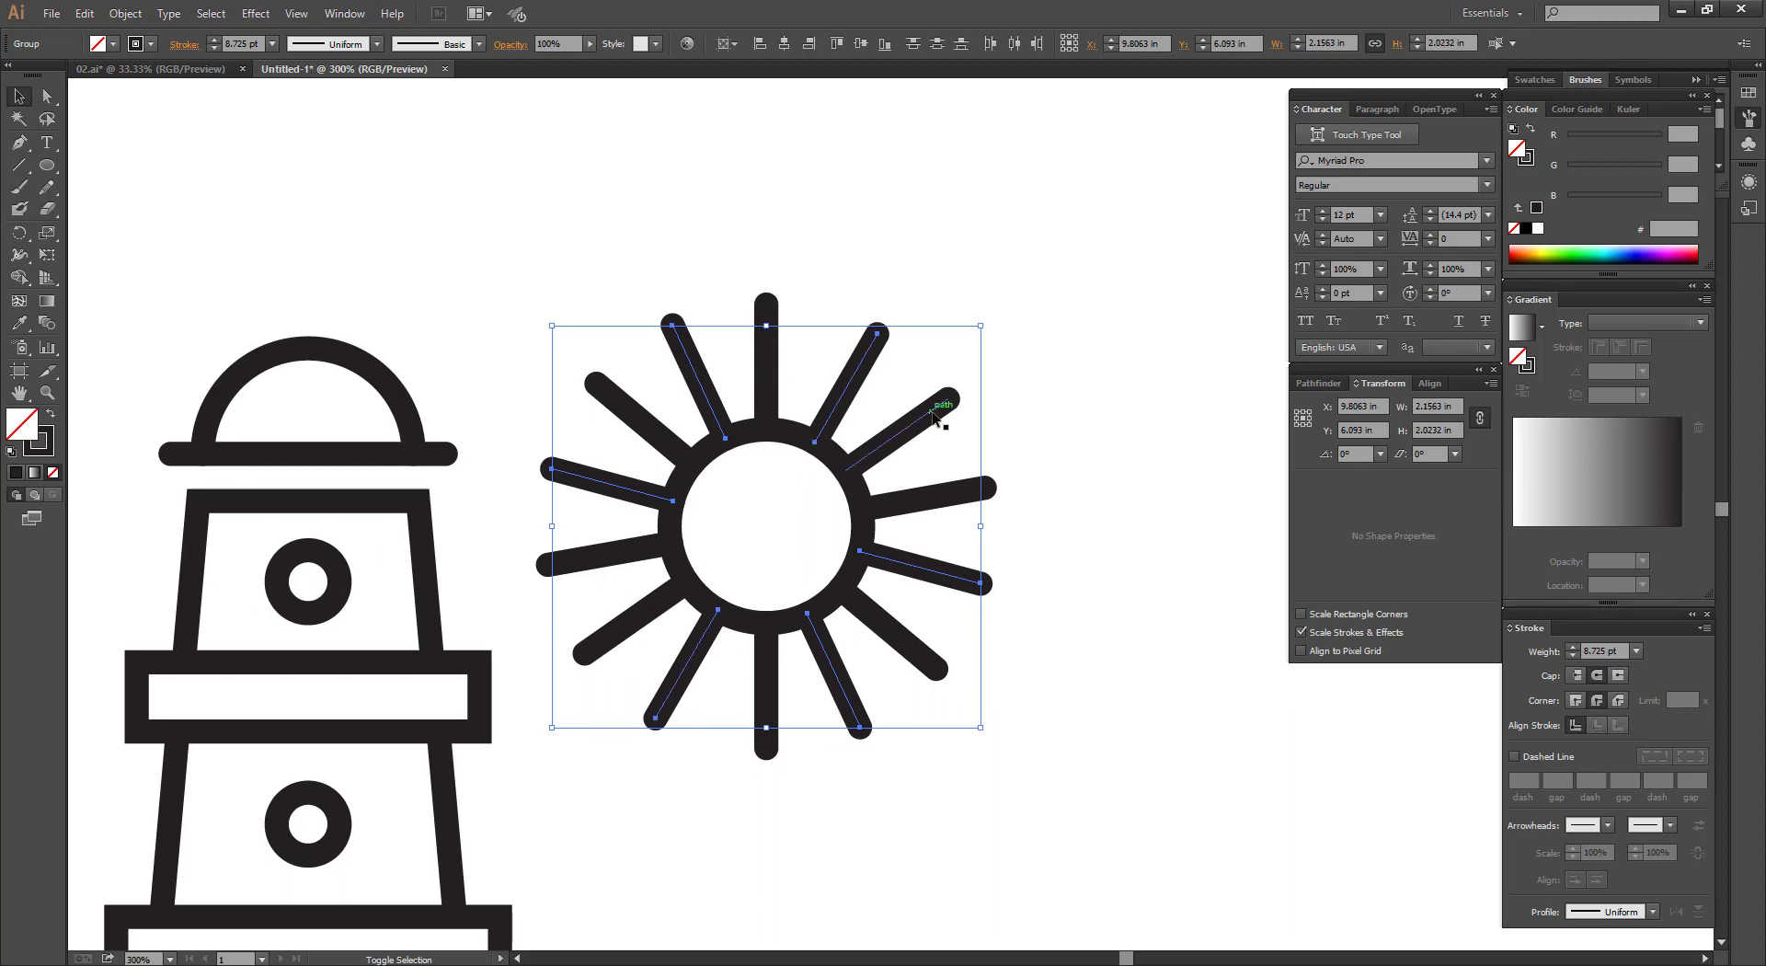
left_click(957, 497, "shift")
left_click_drag(986, 526, 931, 529)
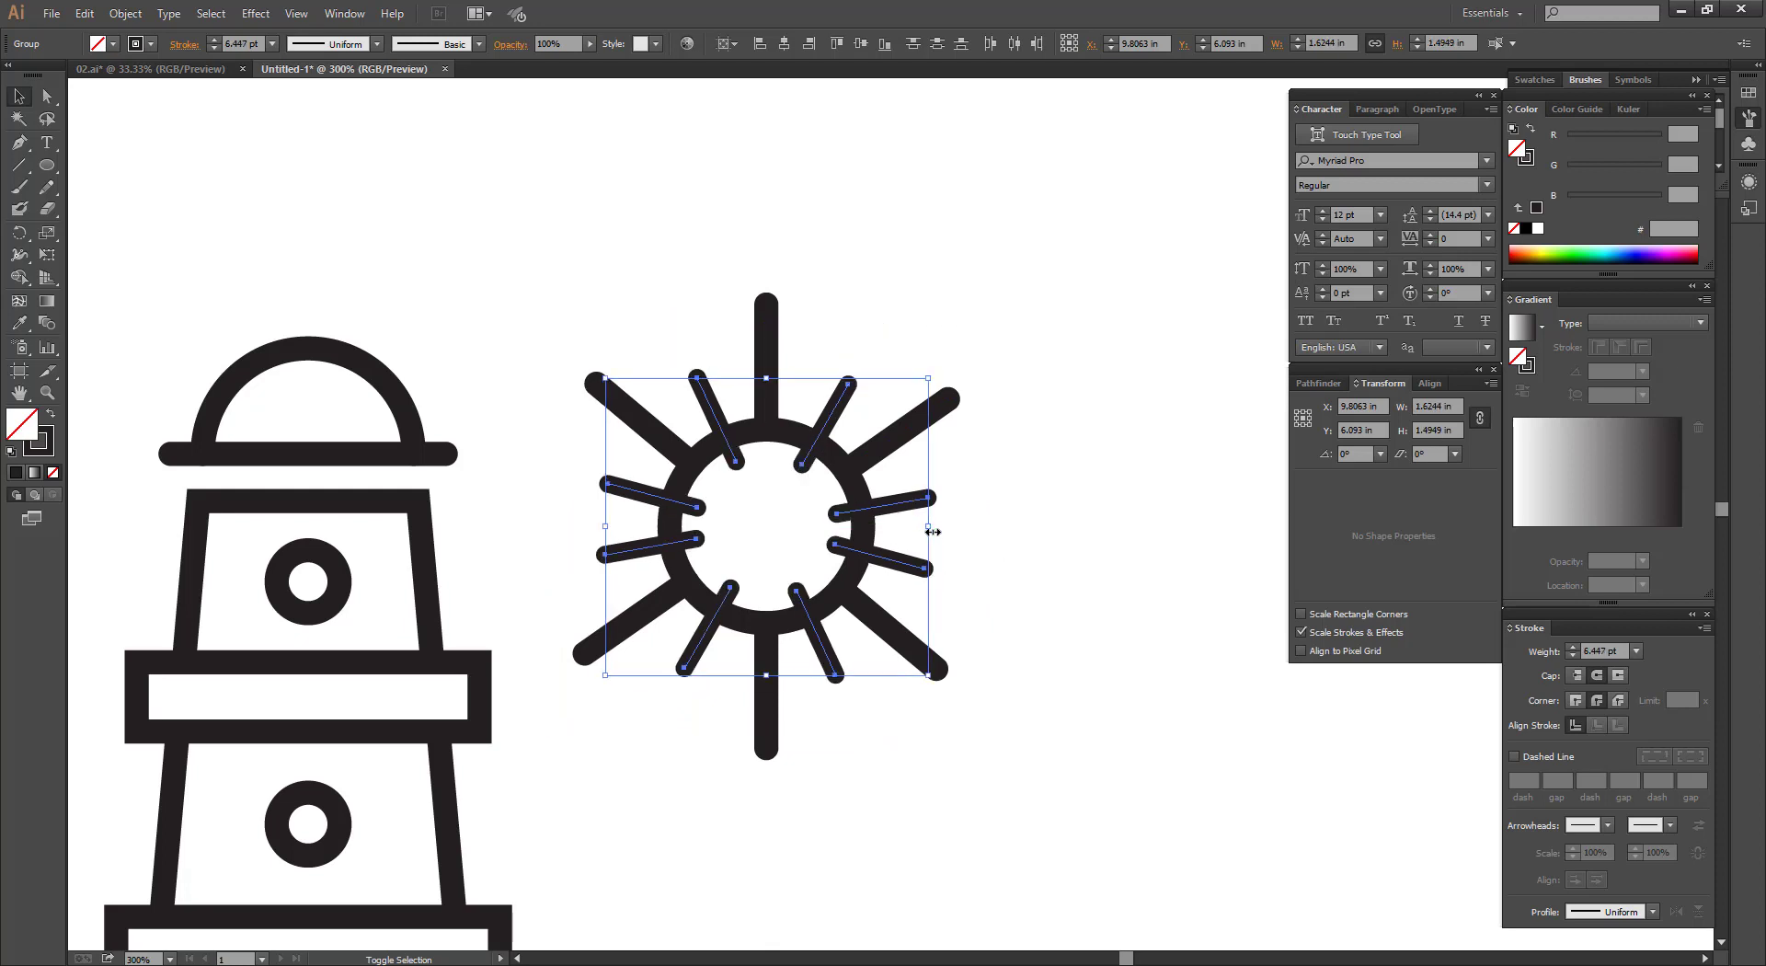
Match the shortened rays' stroke to the vertical ray's 8.725 pt stroke with the Eyedropper.
left_click(18, 324)
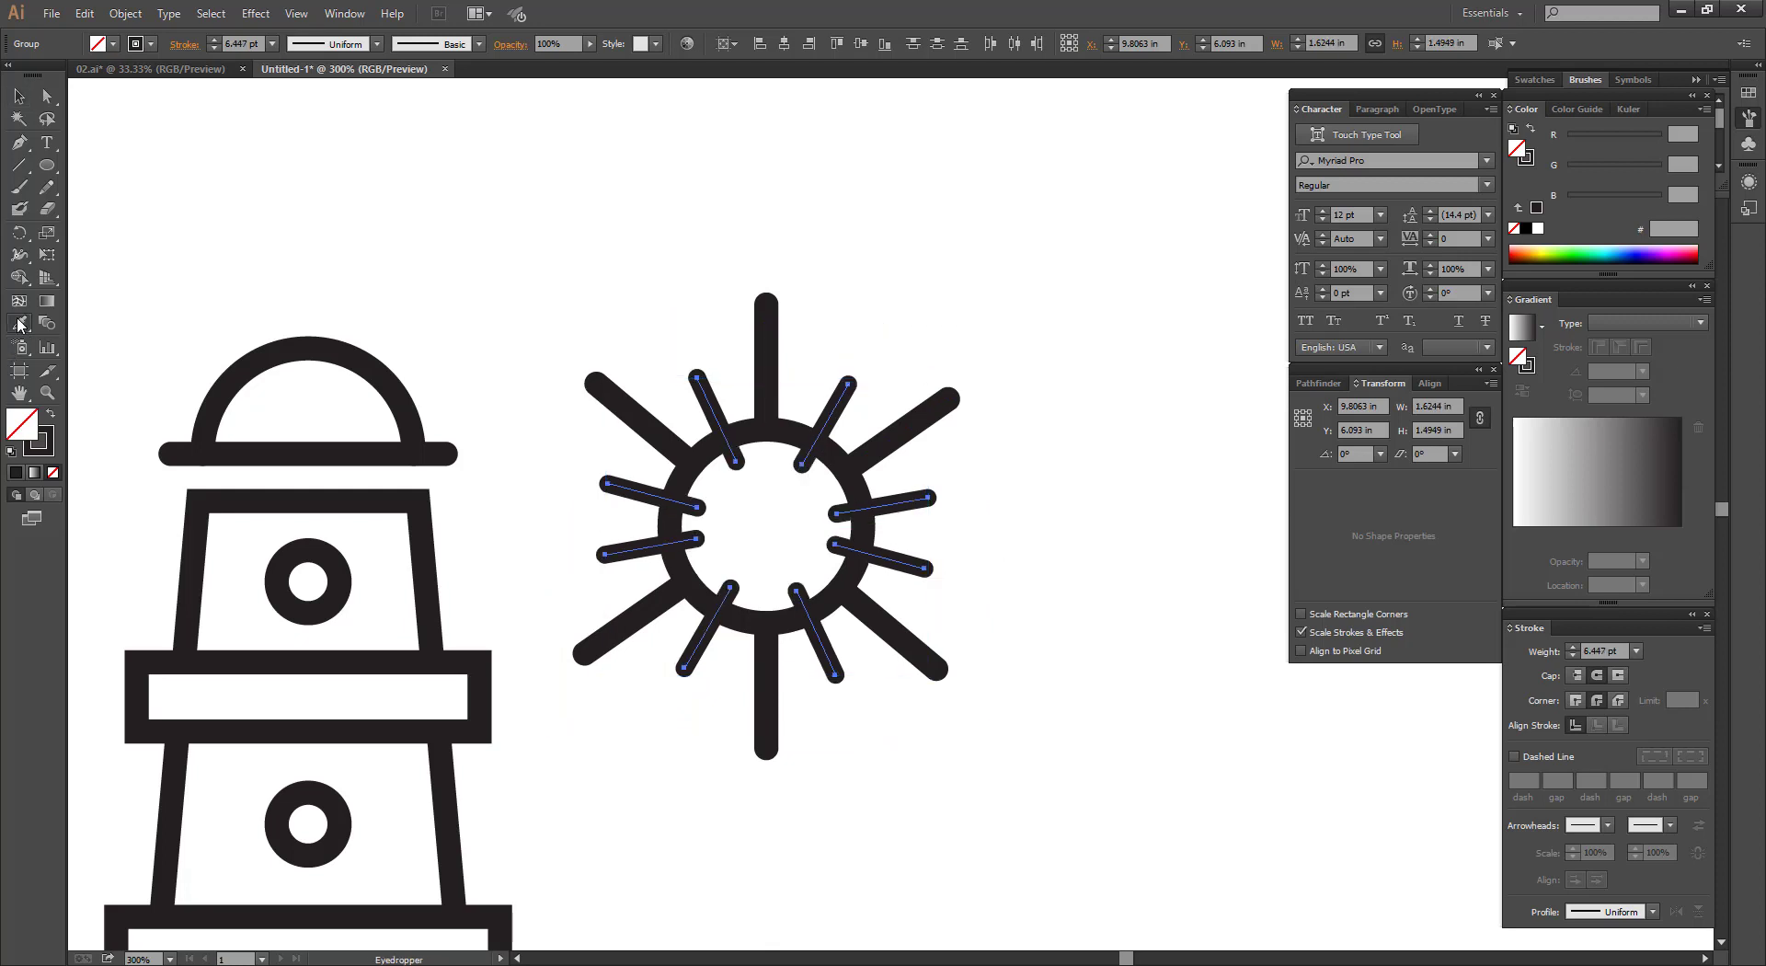
left_click(762, 340)
left_click(530, 350, "ctrl")
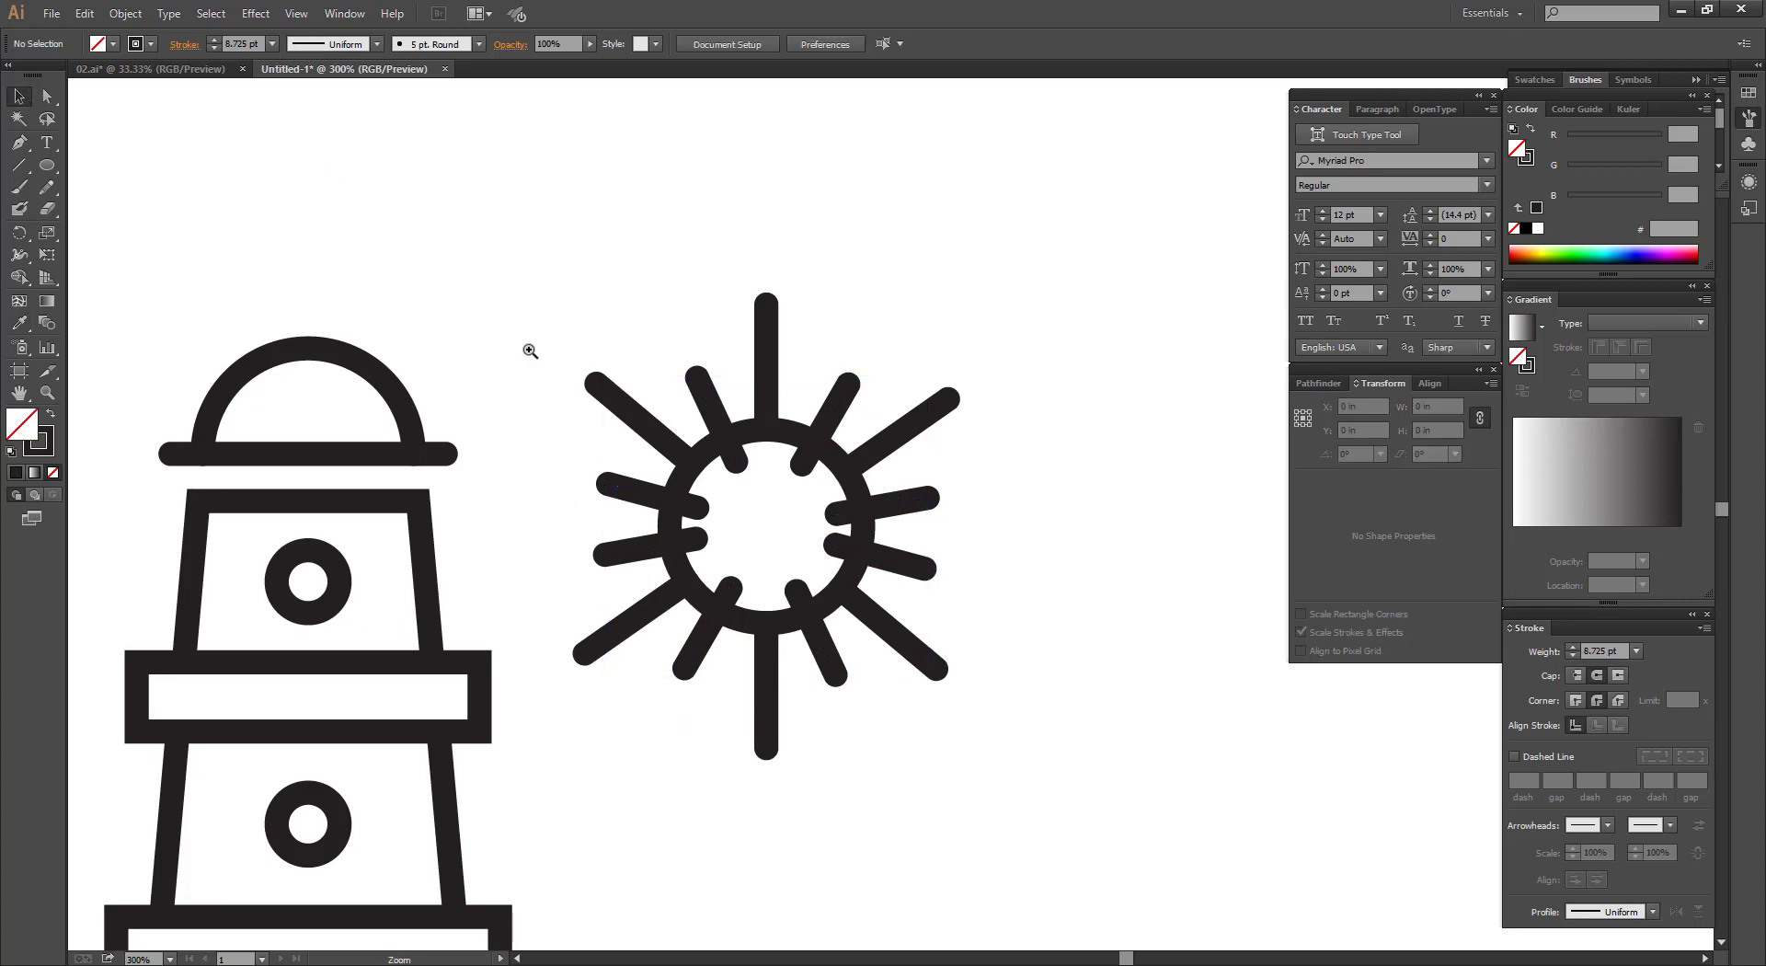
Trim off the inner ends of the eight short rays inside the sun's circle with the Shape Builder tool.
left_click_drag(529, 350, 1105, 676)
left_click(722, 475, "ctrl+alt")
left_click(687, 460, "ctrl+alt")
left_click(687, 460, "ctrl+alt")
left_click(686, 460, "ctrl+alt")
left_click_drag(535, 263, 983, 705)
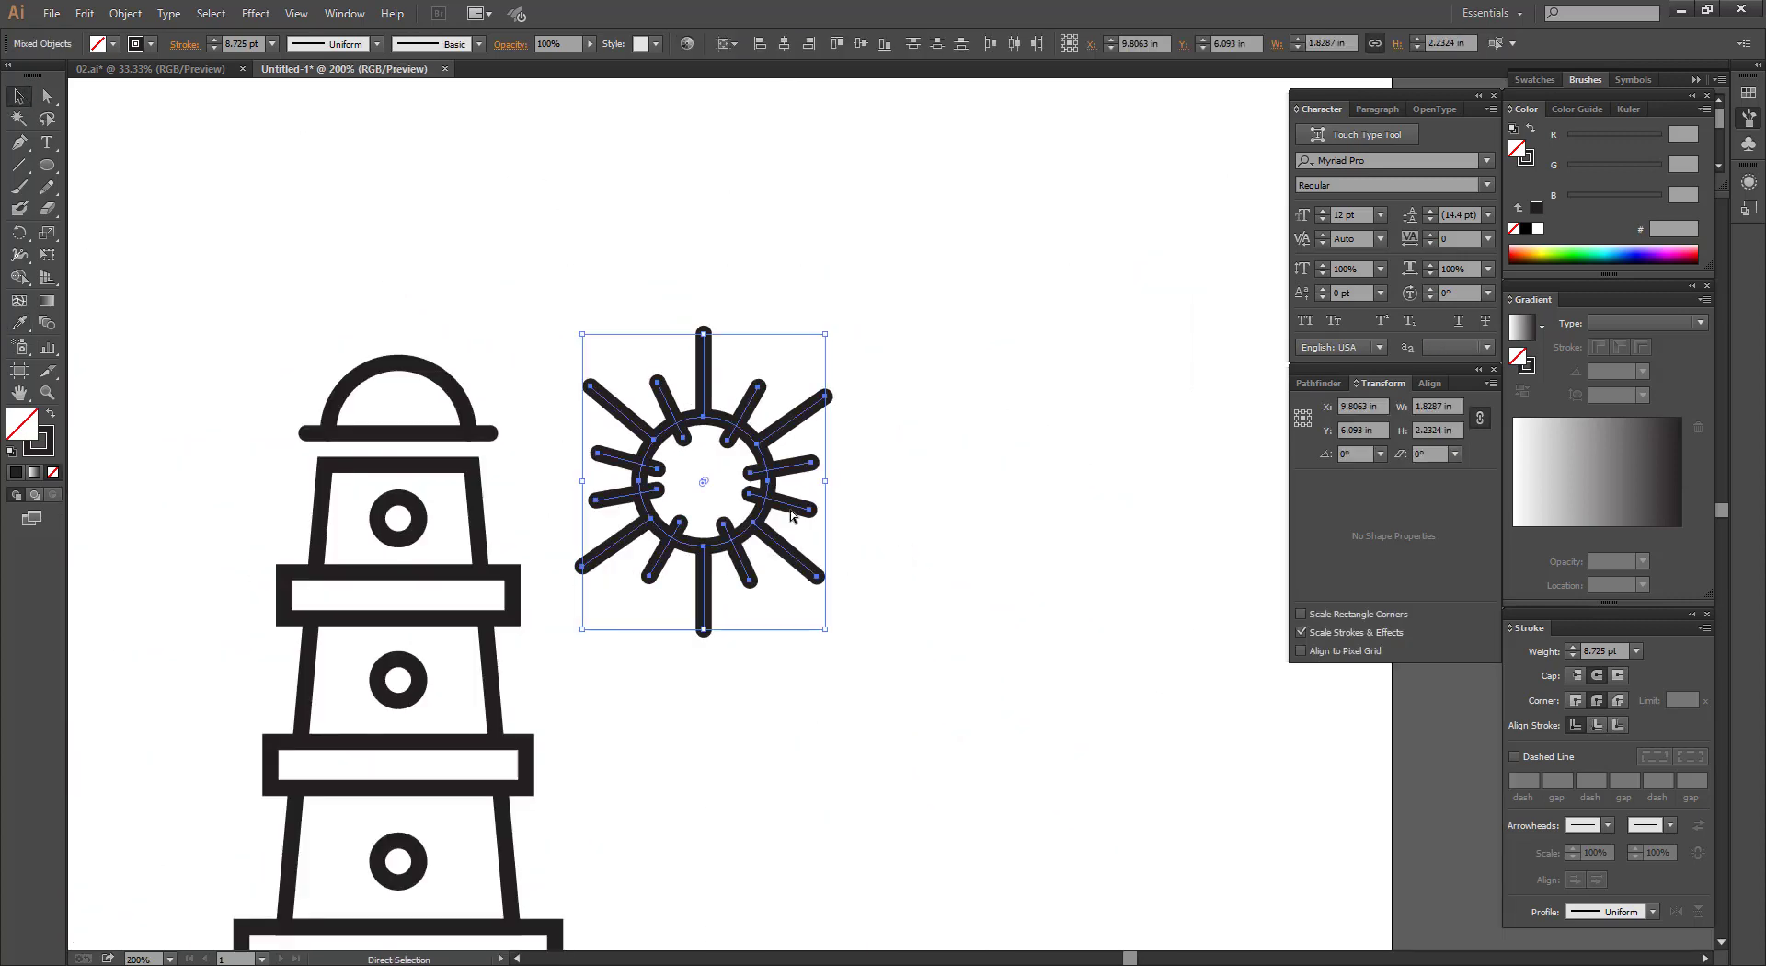
left_click_drag(609, 348, 958, 631)
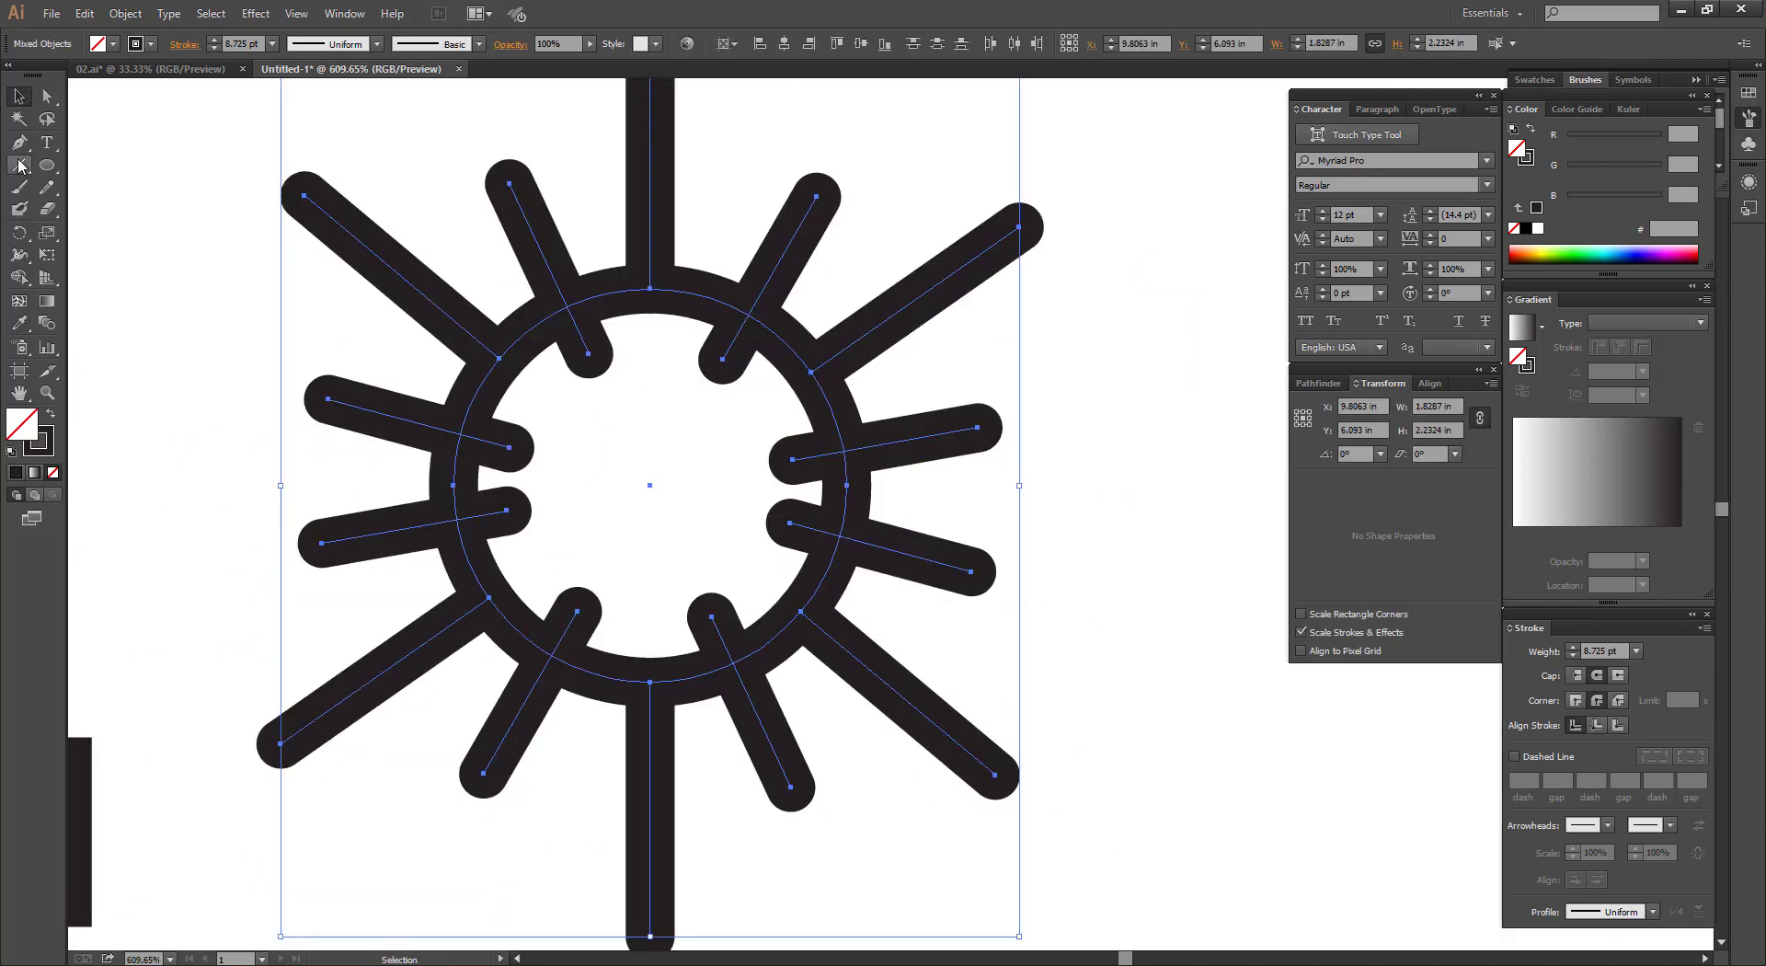
left_click(19, 255)
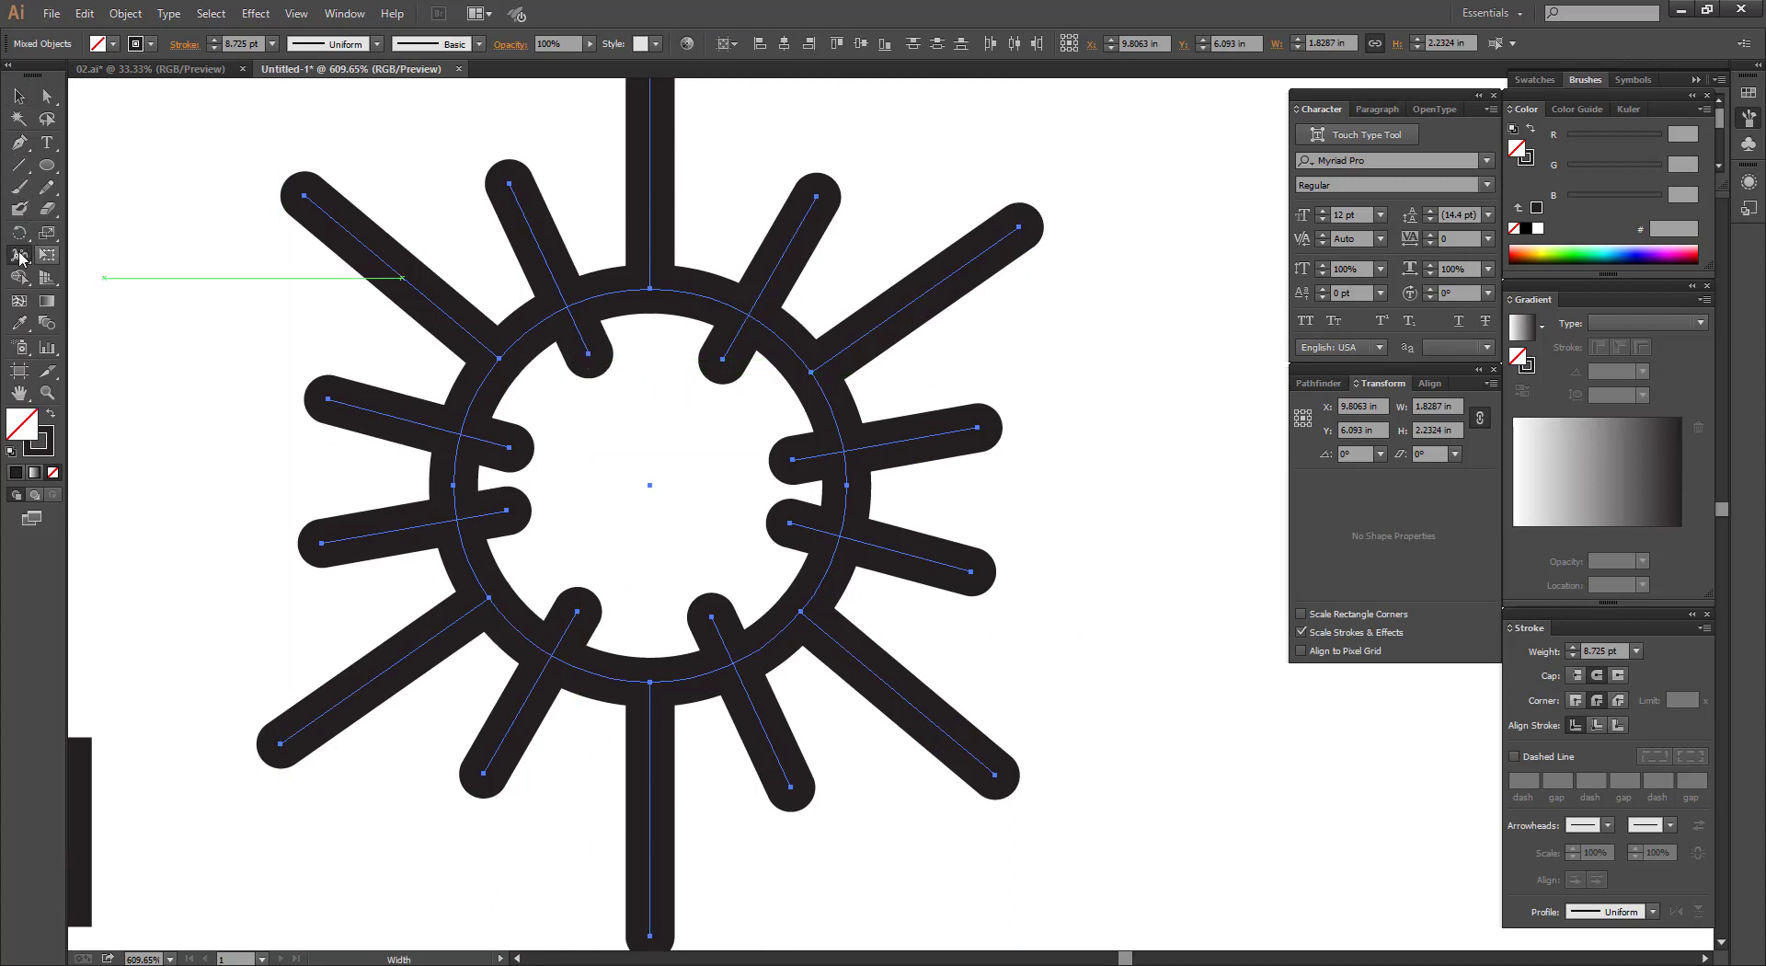
key("shift+m")
mouse_move(594, 354)
left_mouse_down()
mouse_move(702, 371)
mouse_move(730, 401)
left_mouse_up()
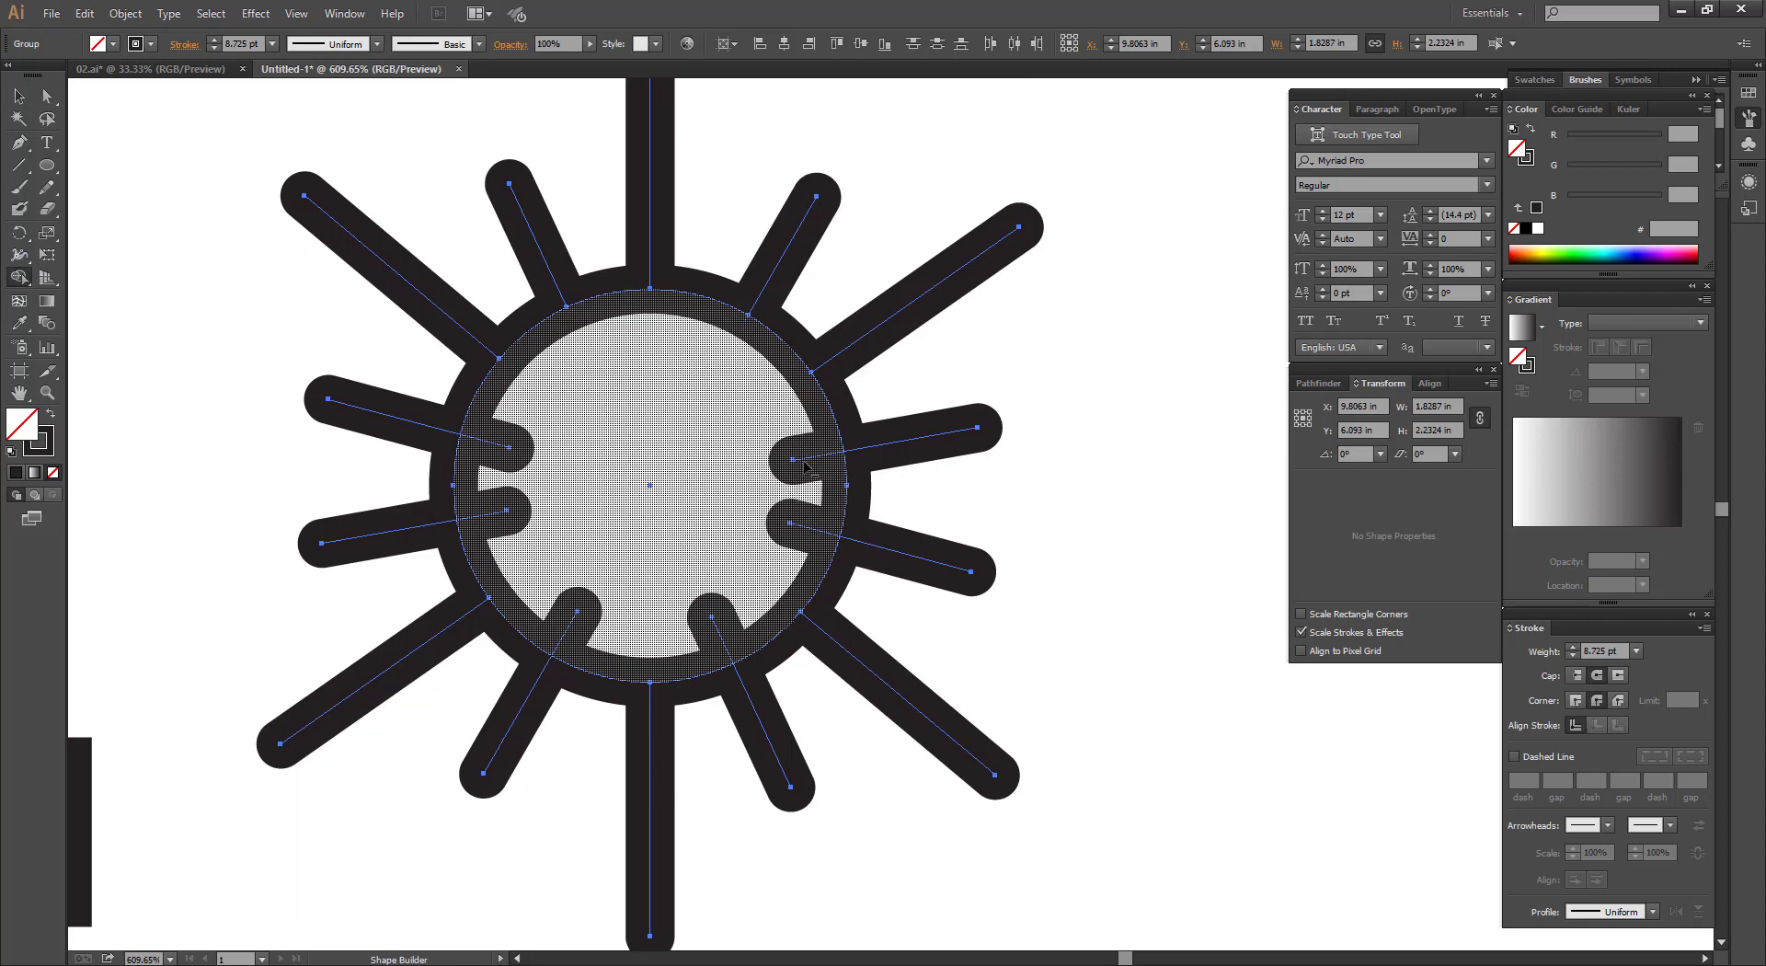
left_click_drag(804, 467, 793, 514)
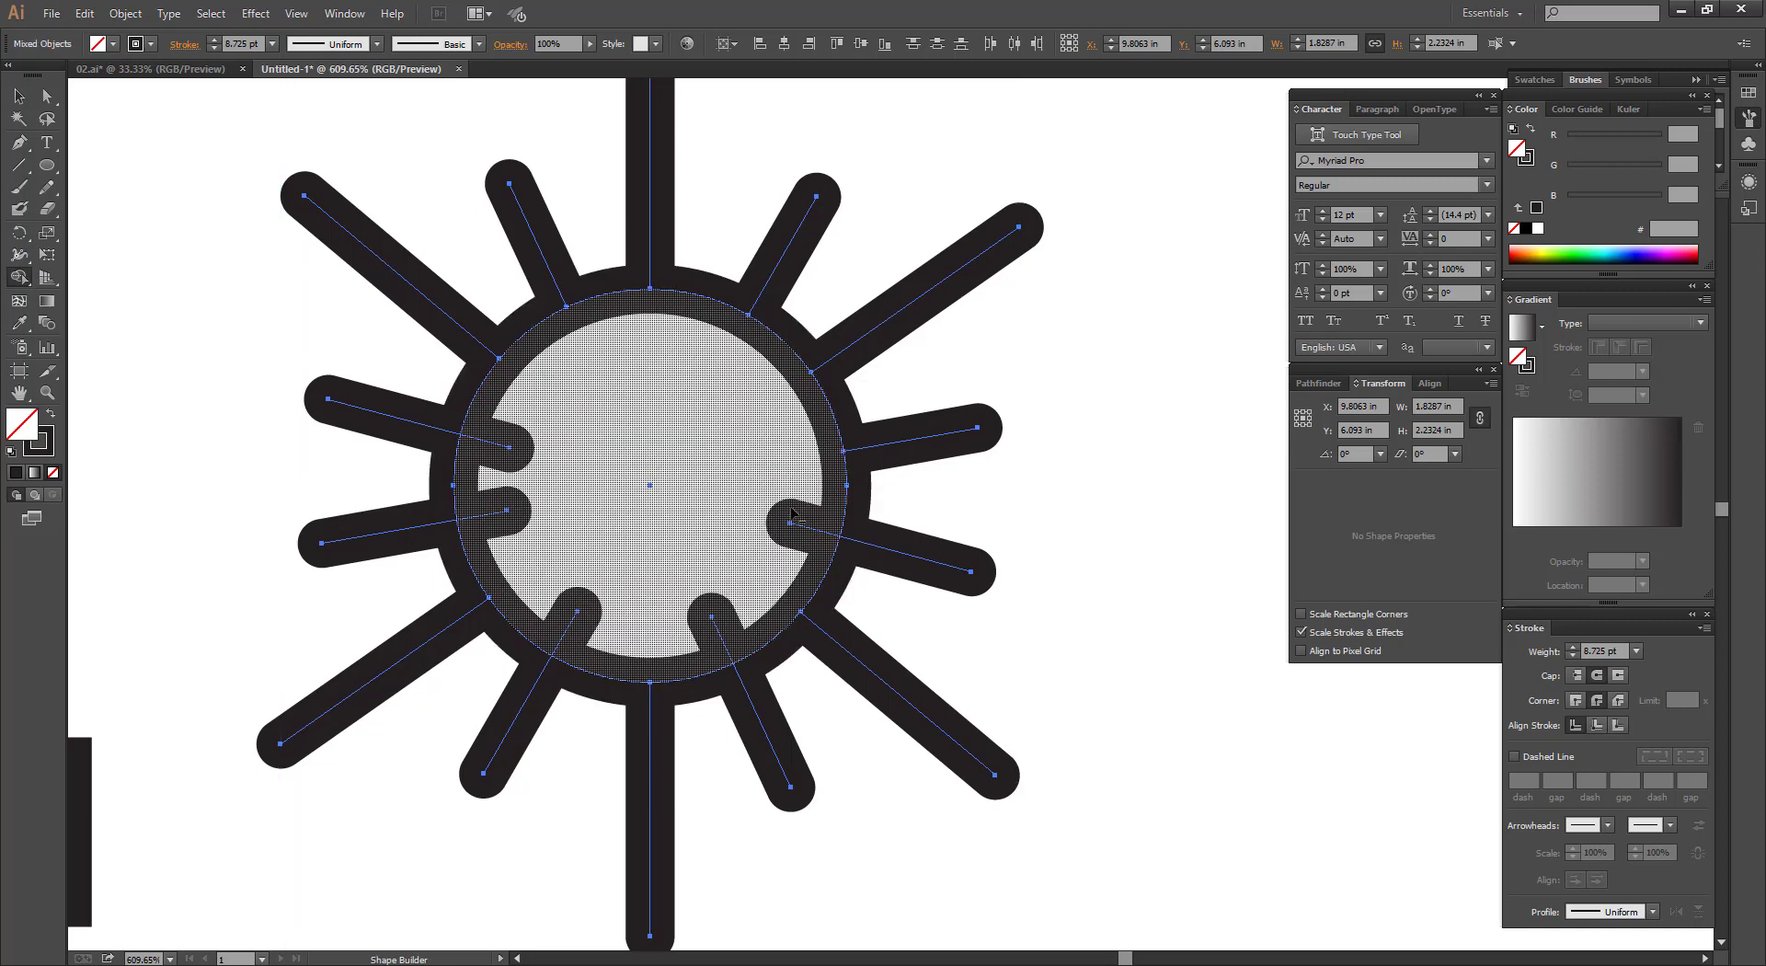
left_click(793, 524, "alt")
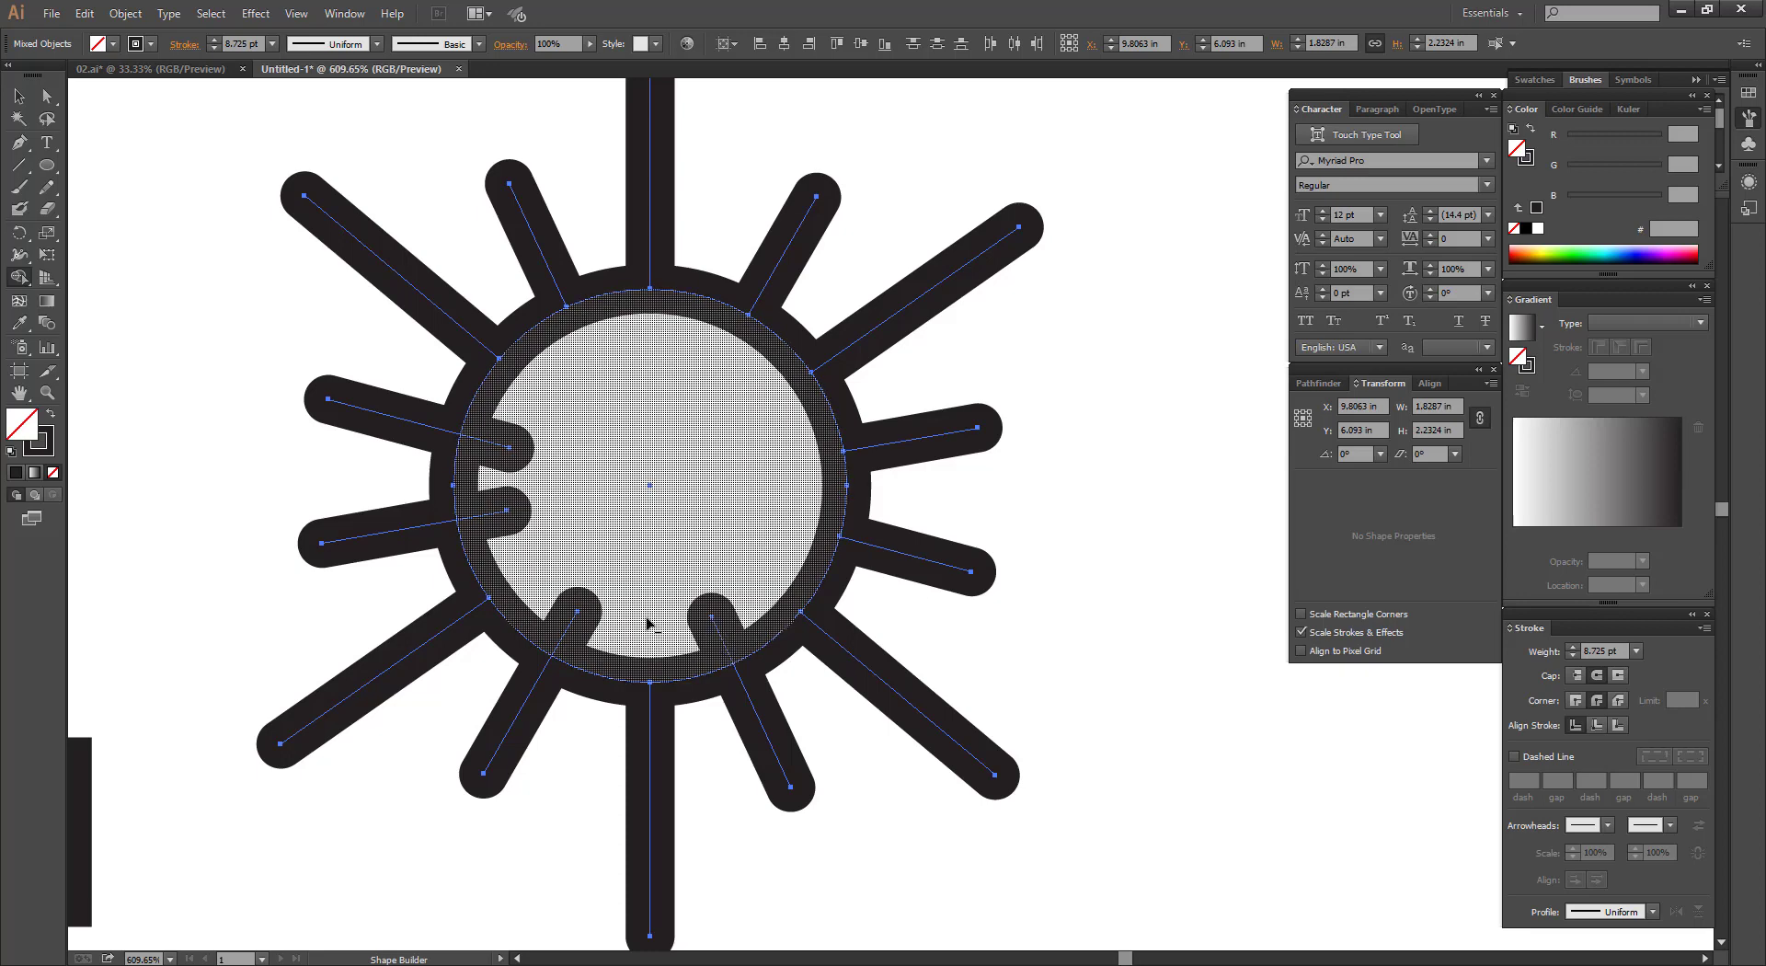
left_click(715, 625, "alt")
left_click(581, 615, "alt")
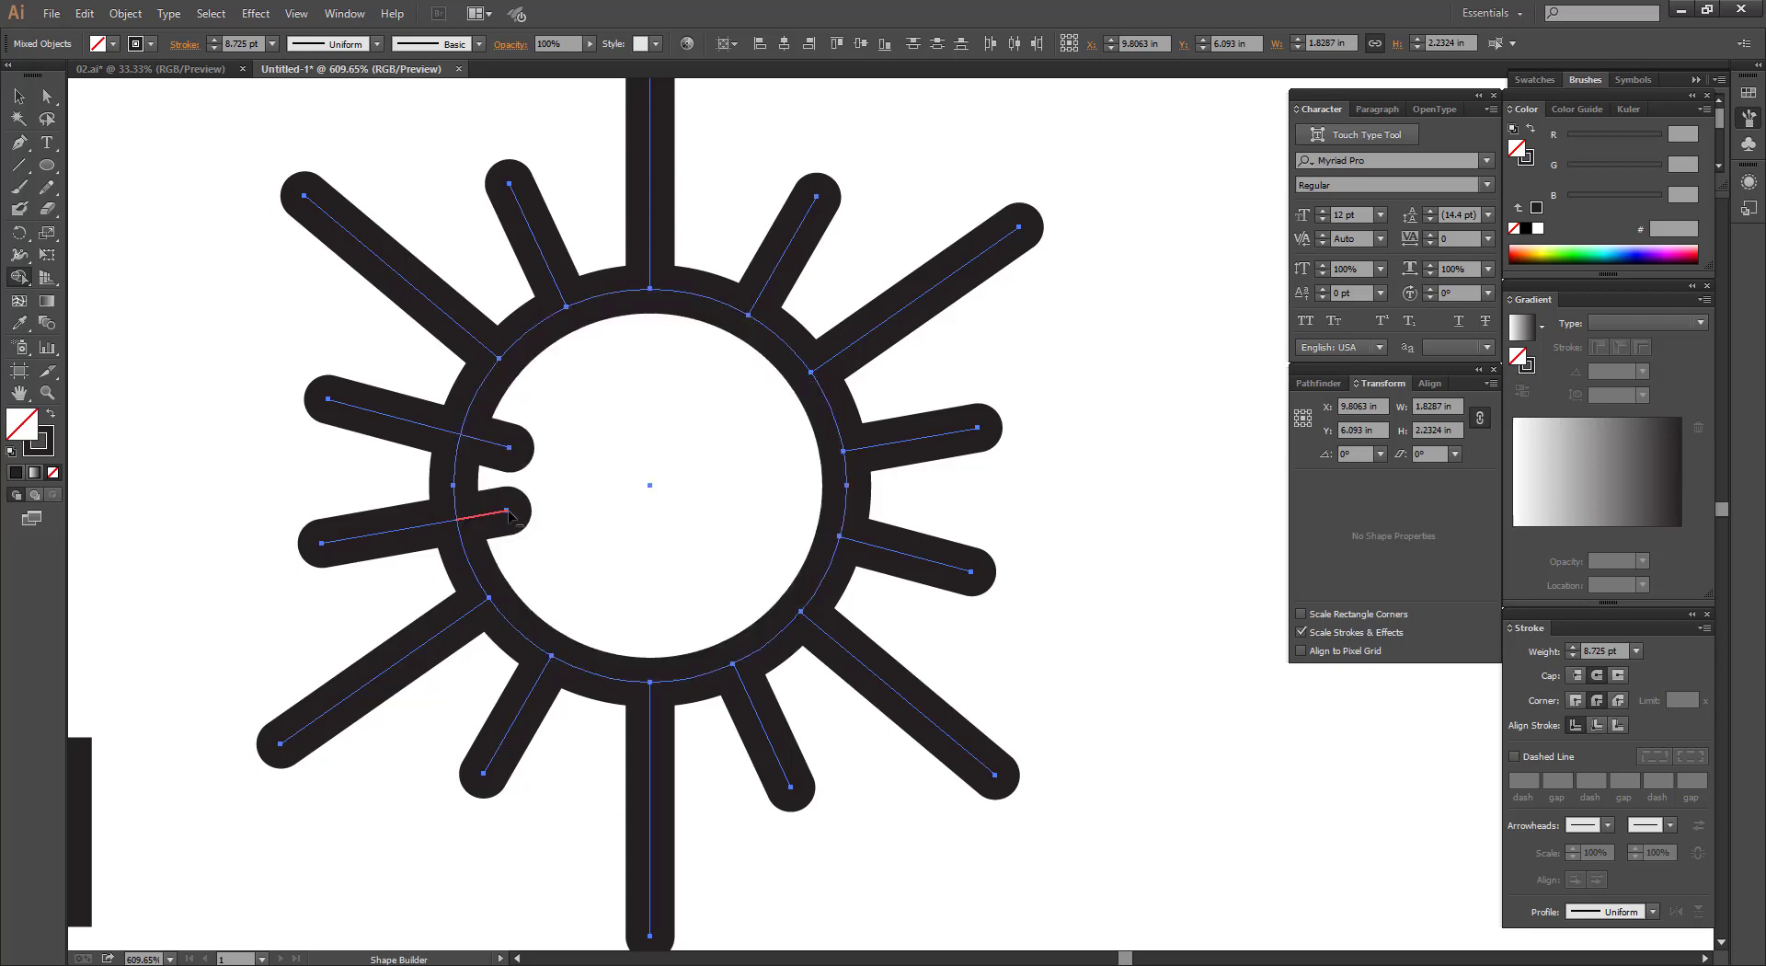
left_click(508, 511, "alt")
left_click(510, 450, "alt")
key("v")
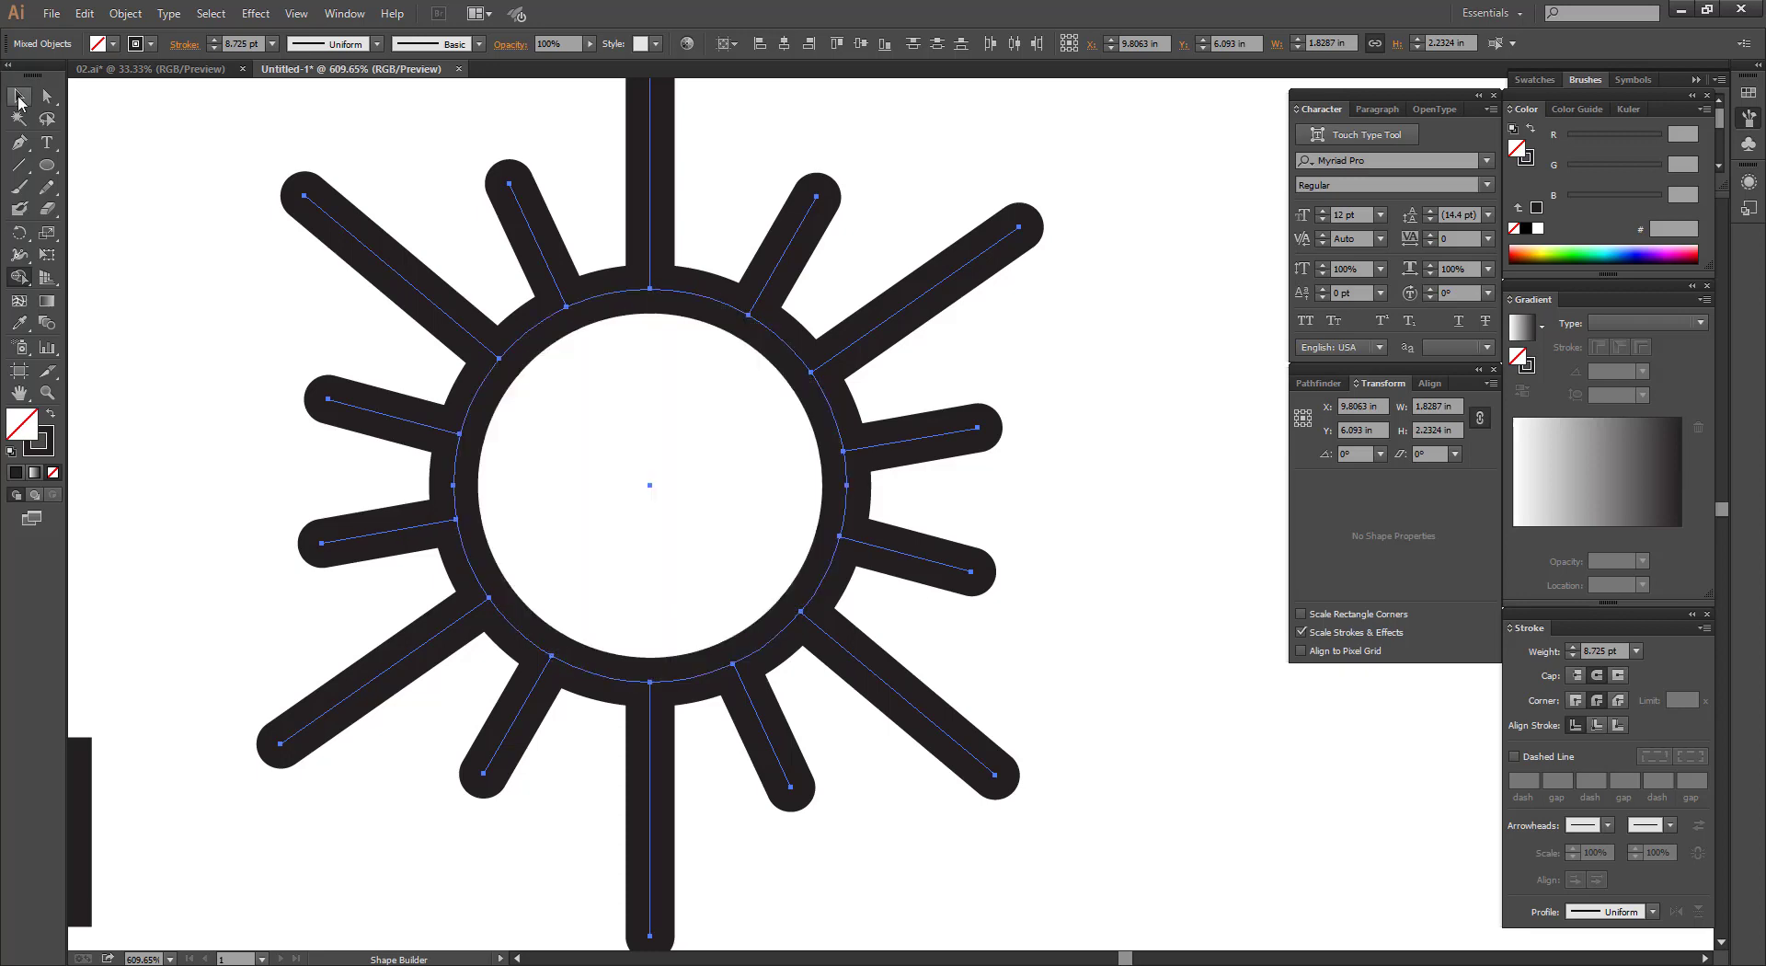
left_click(721, 476)
Move the whole sun onto the lighthouse so it is centred on the right end of the dome's base bar.
scroll(721, 477, "down", 3)
left_click(692, 440, "ctrl+alt")
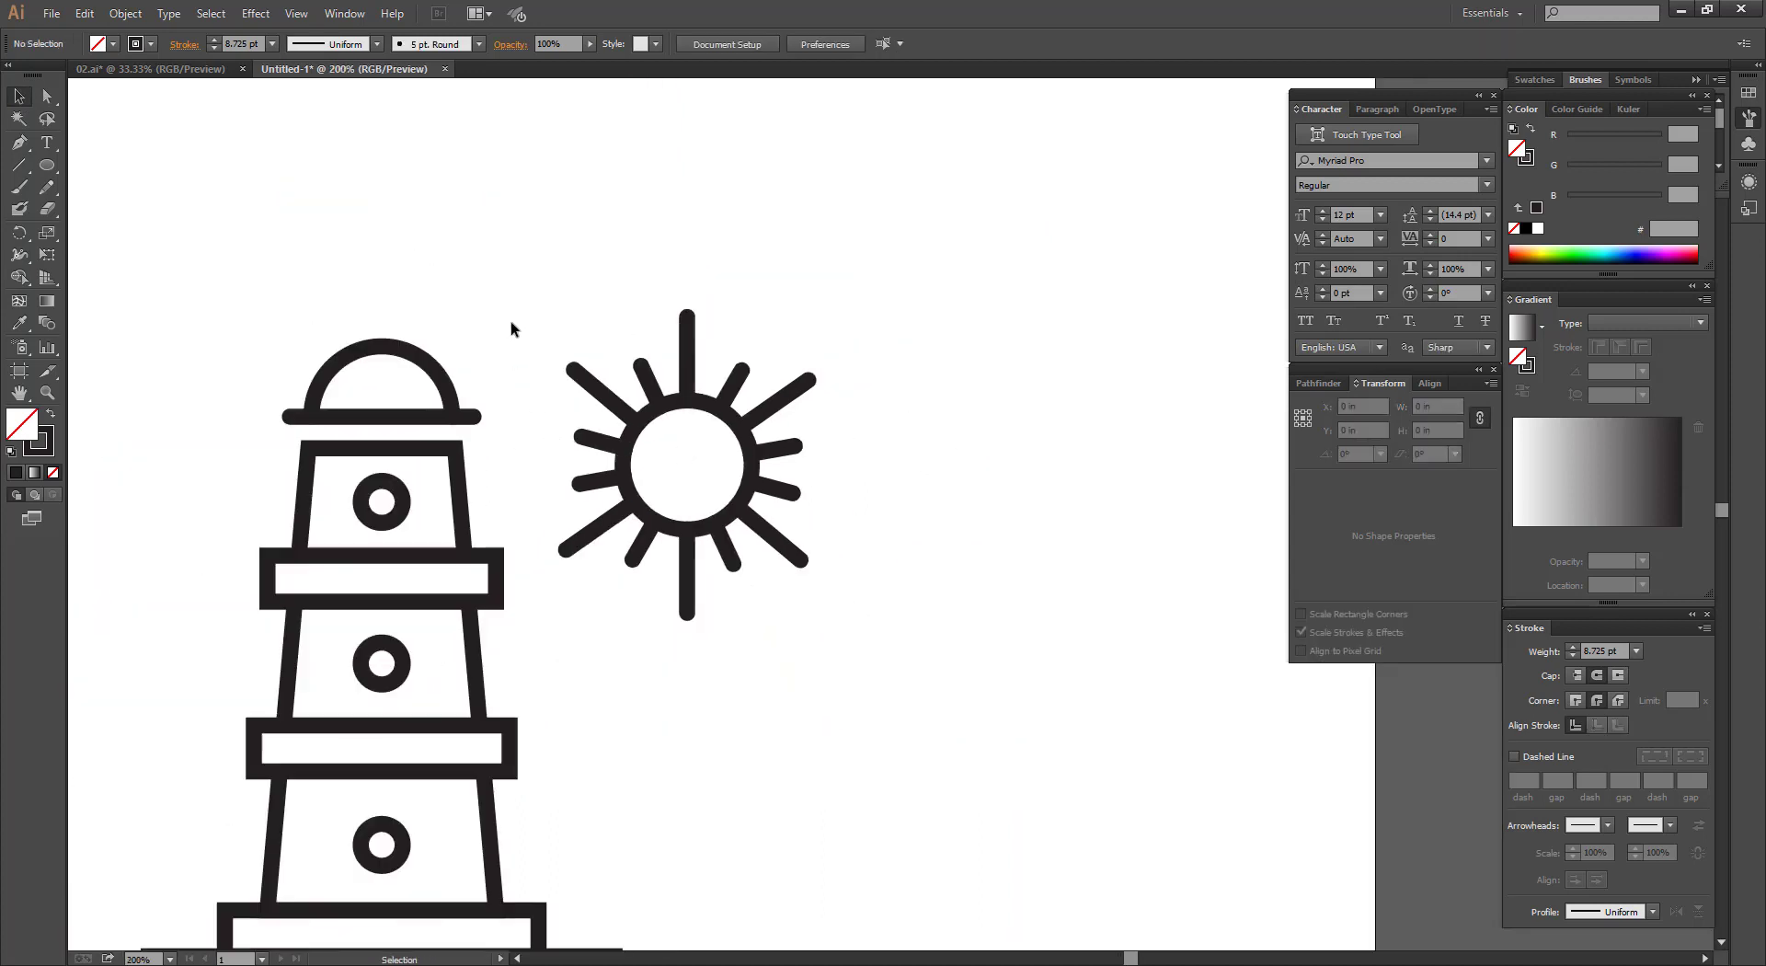
left_click_drag(508, 298, 809, 679)
left_click(467, 473)
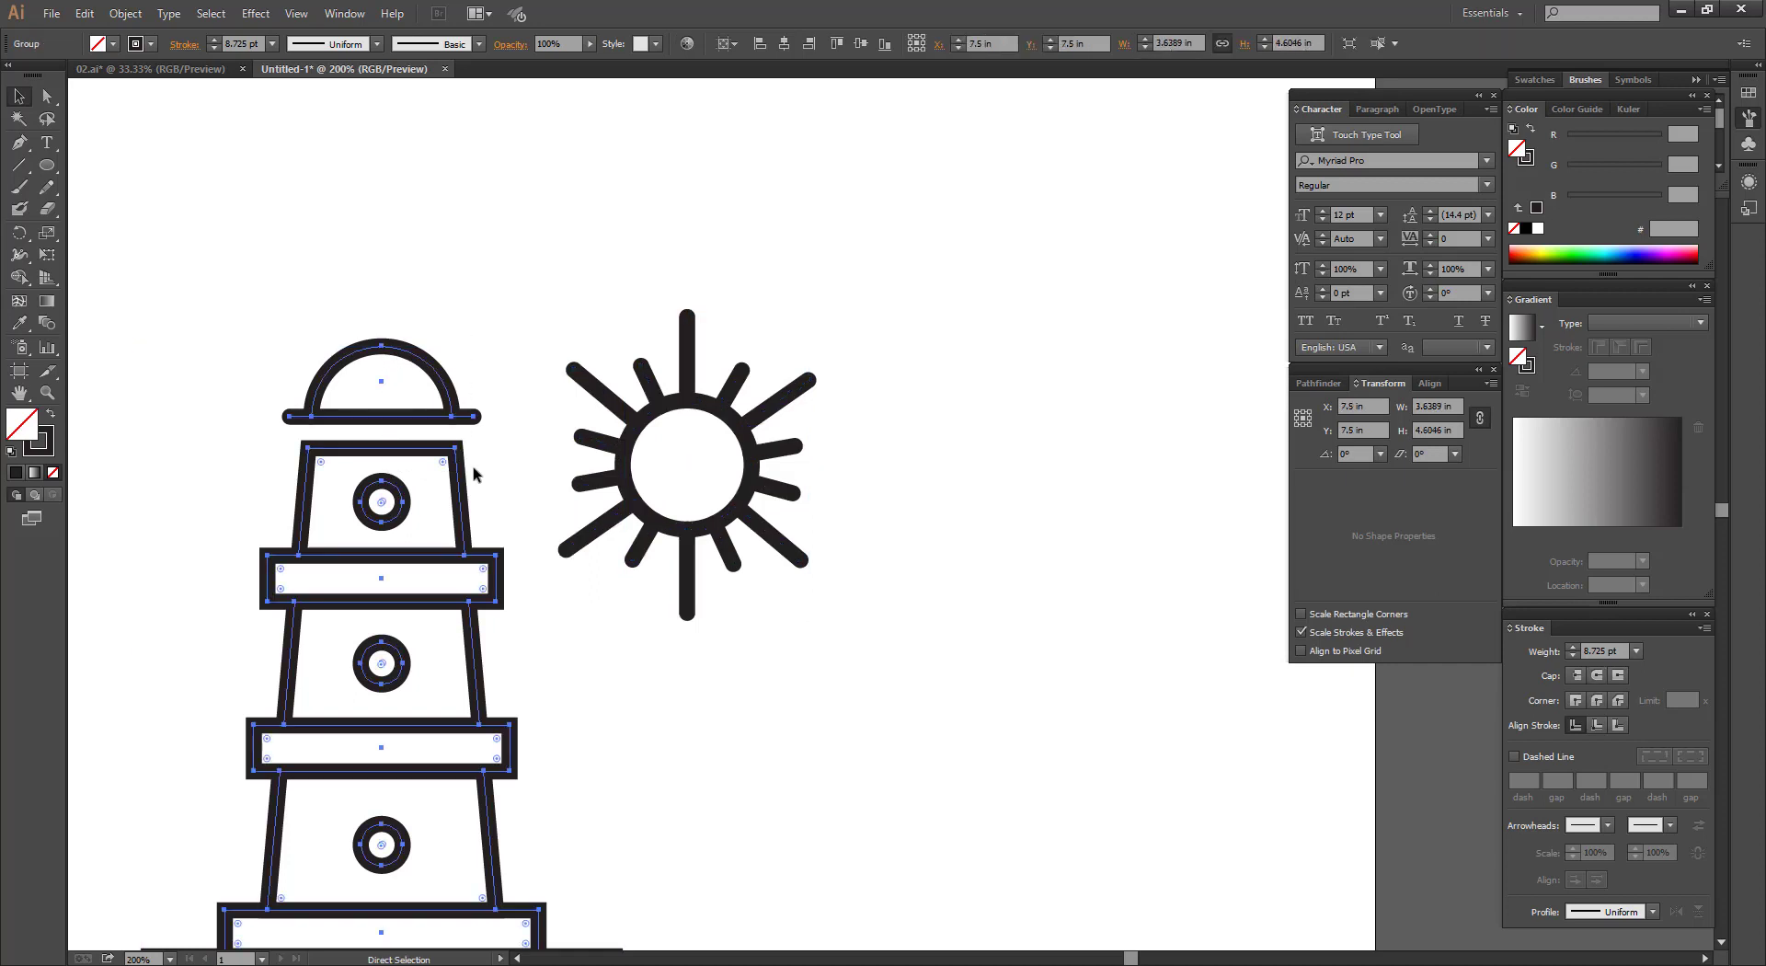
left_click_drag(547, 275, 832, 626)
left_click_drag(748, 482, 529, 442)
Rotate the sun slightly clockwise and nudge it a little to the right over the dome.
left_click_drag(502, 216, 812, 631)
left_click_drag(812, 571, 919, 568)
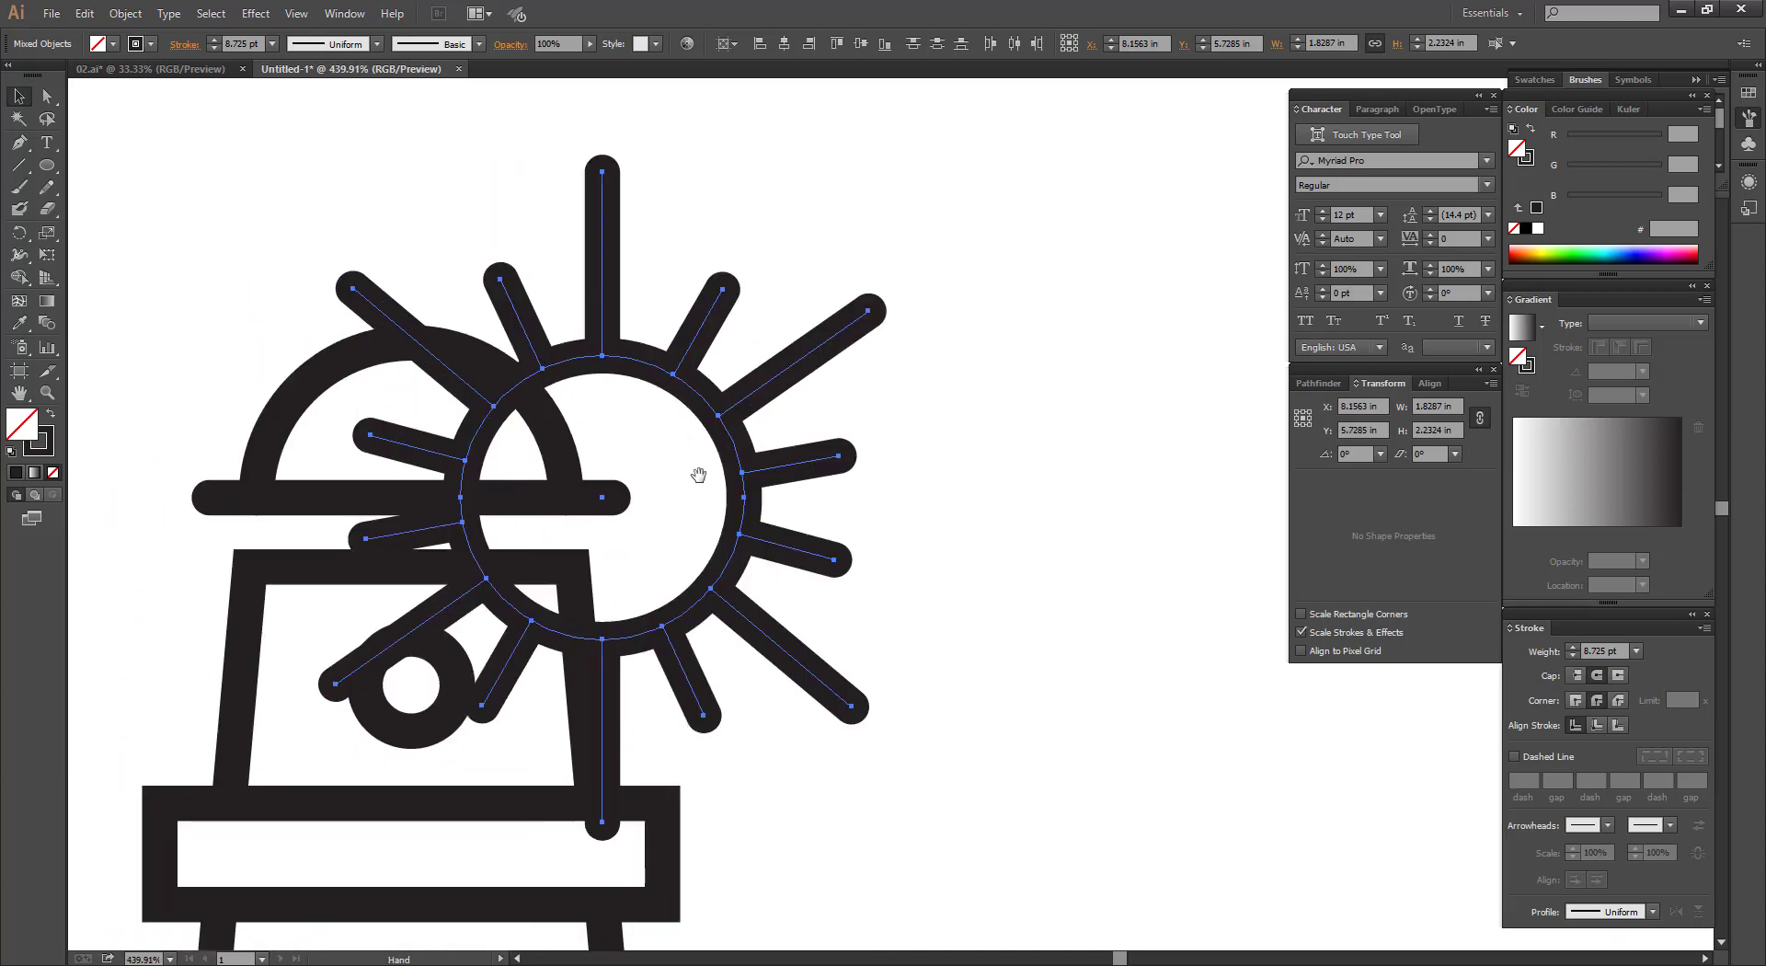
key("ctrl+minus")
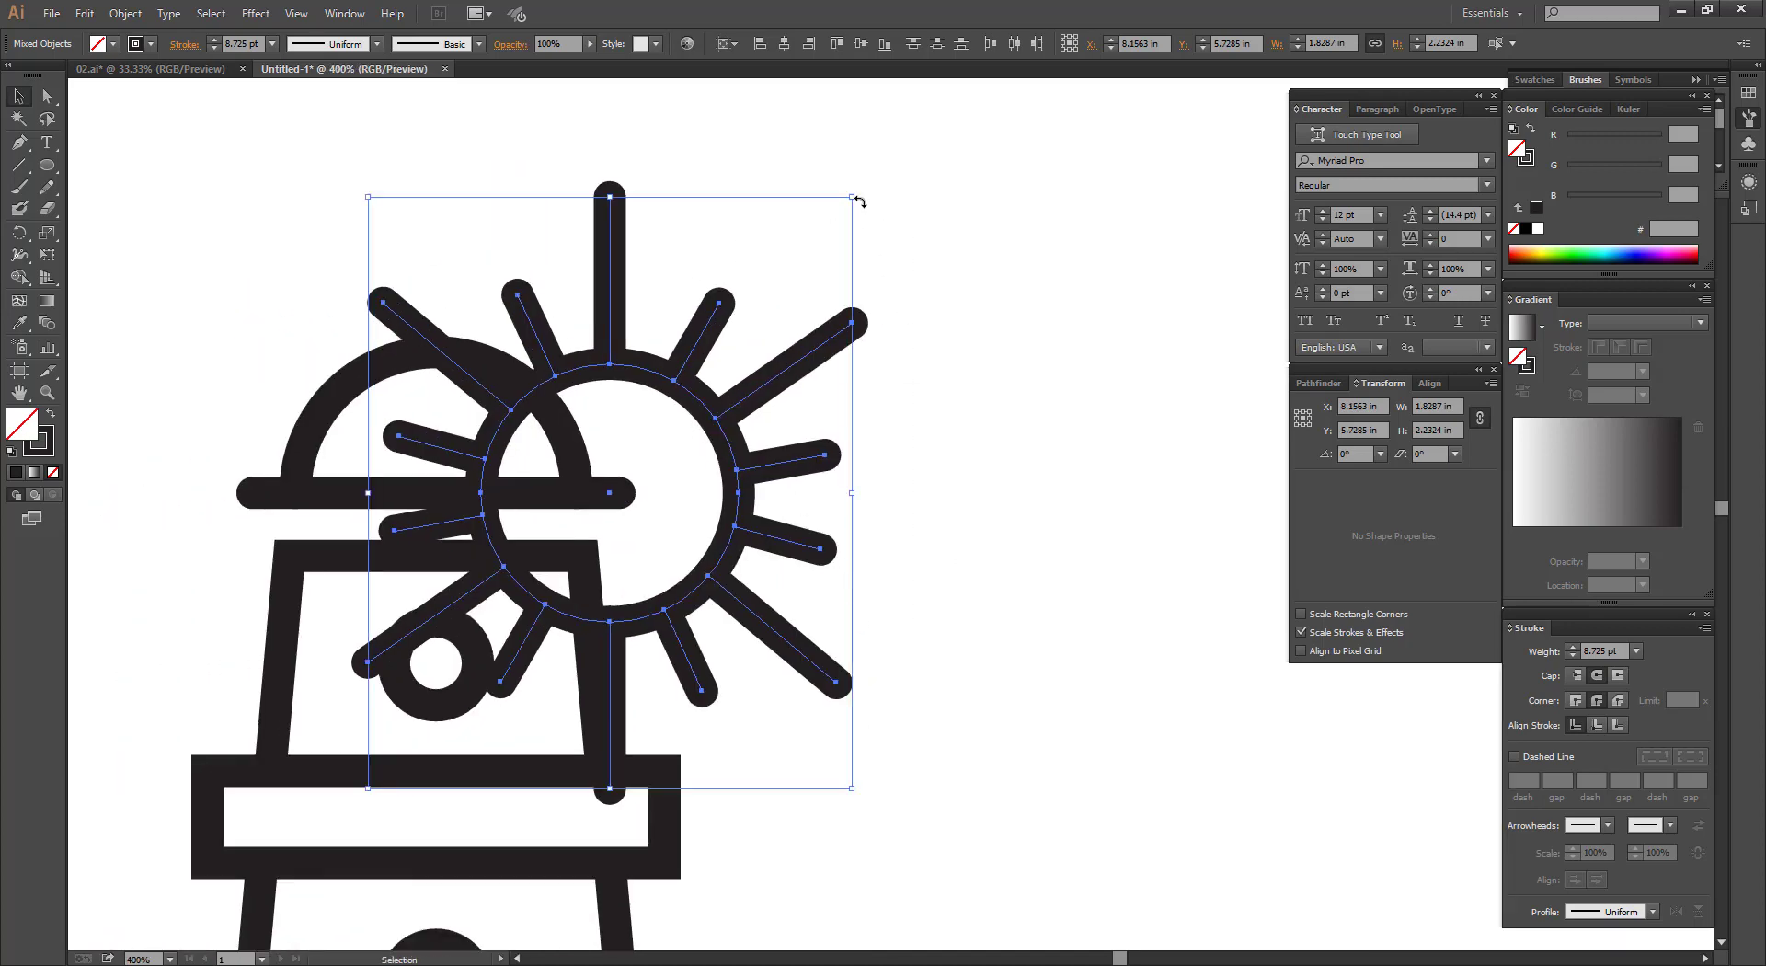
left_click_drag(860, 201, 885, 235)
left_click_drag(724, 423, 735, 434)
key("ctrl+shift+a")
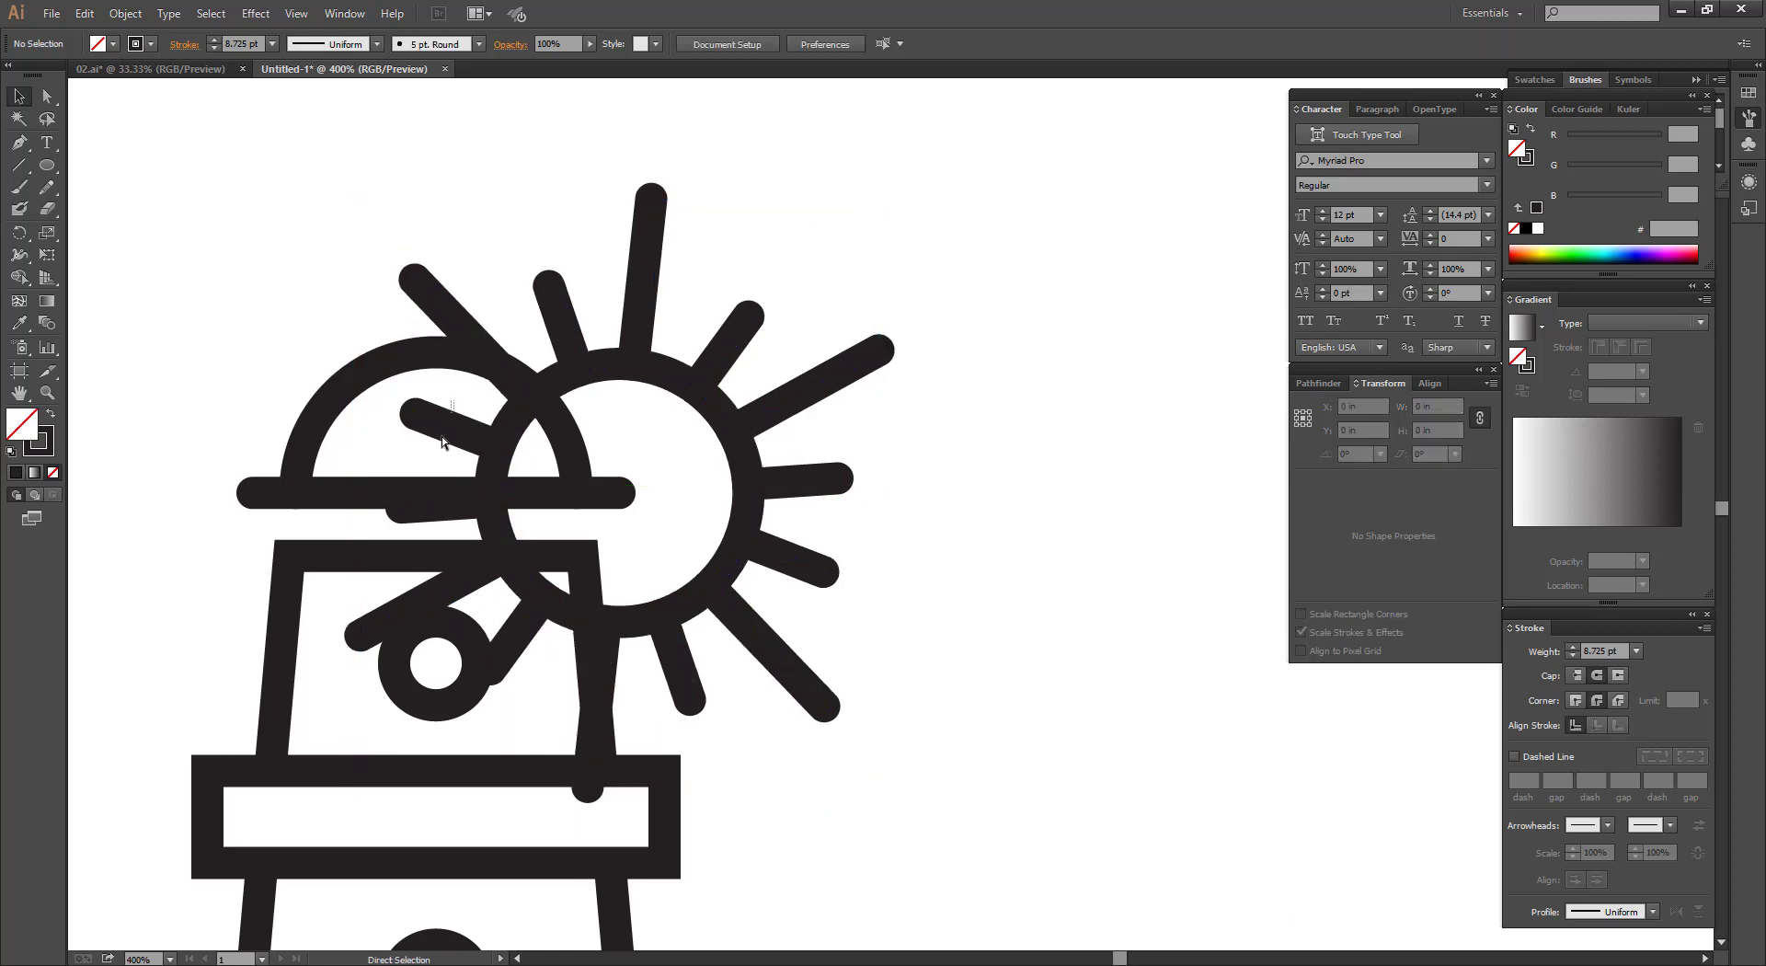
Delete the six sun rays that overlap the dome and the upper tower section.
left_click_drag(442, 436, 429, 526)
left_click_drag(414, 572, 644, 703)
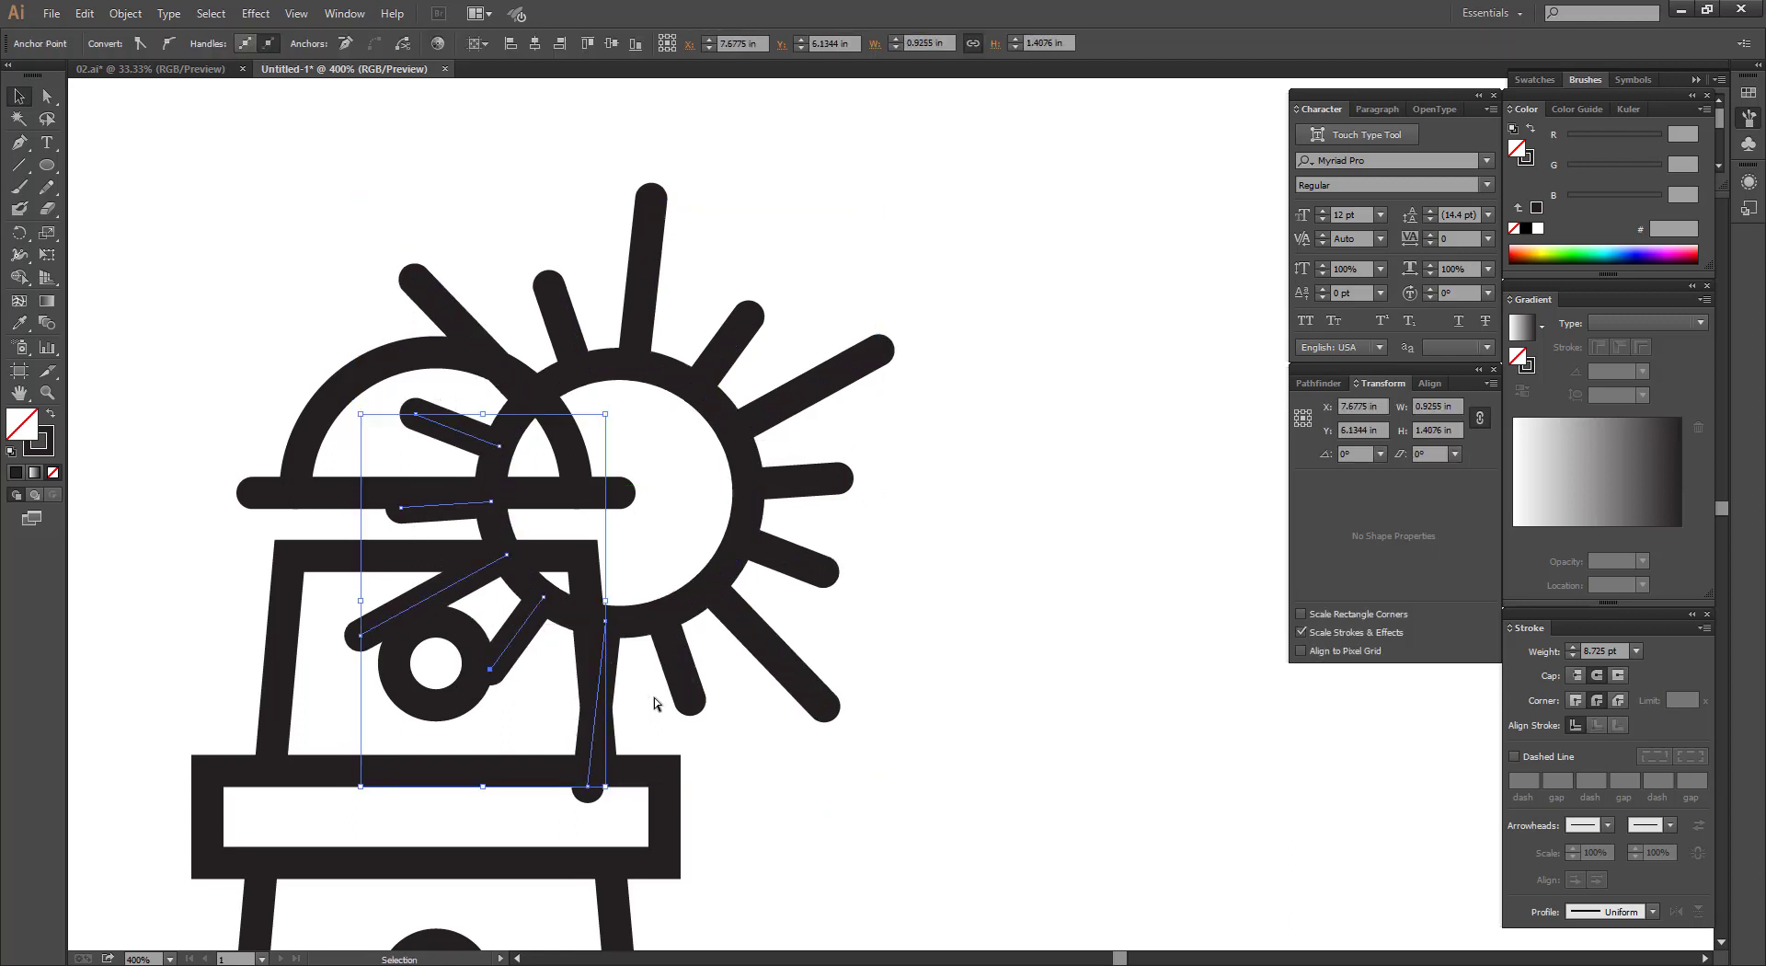
key("Delete")
key("Delete")
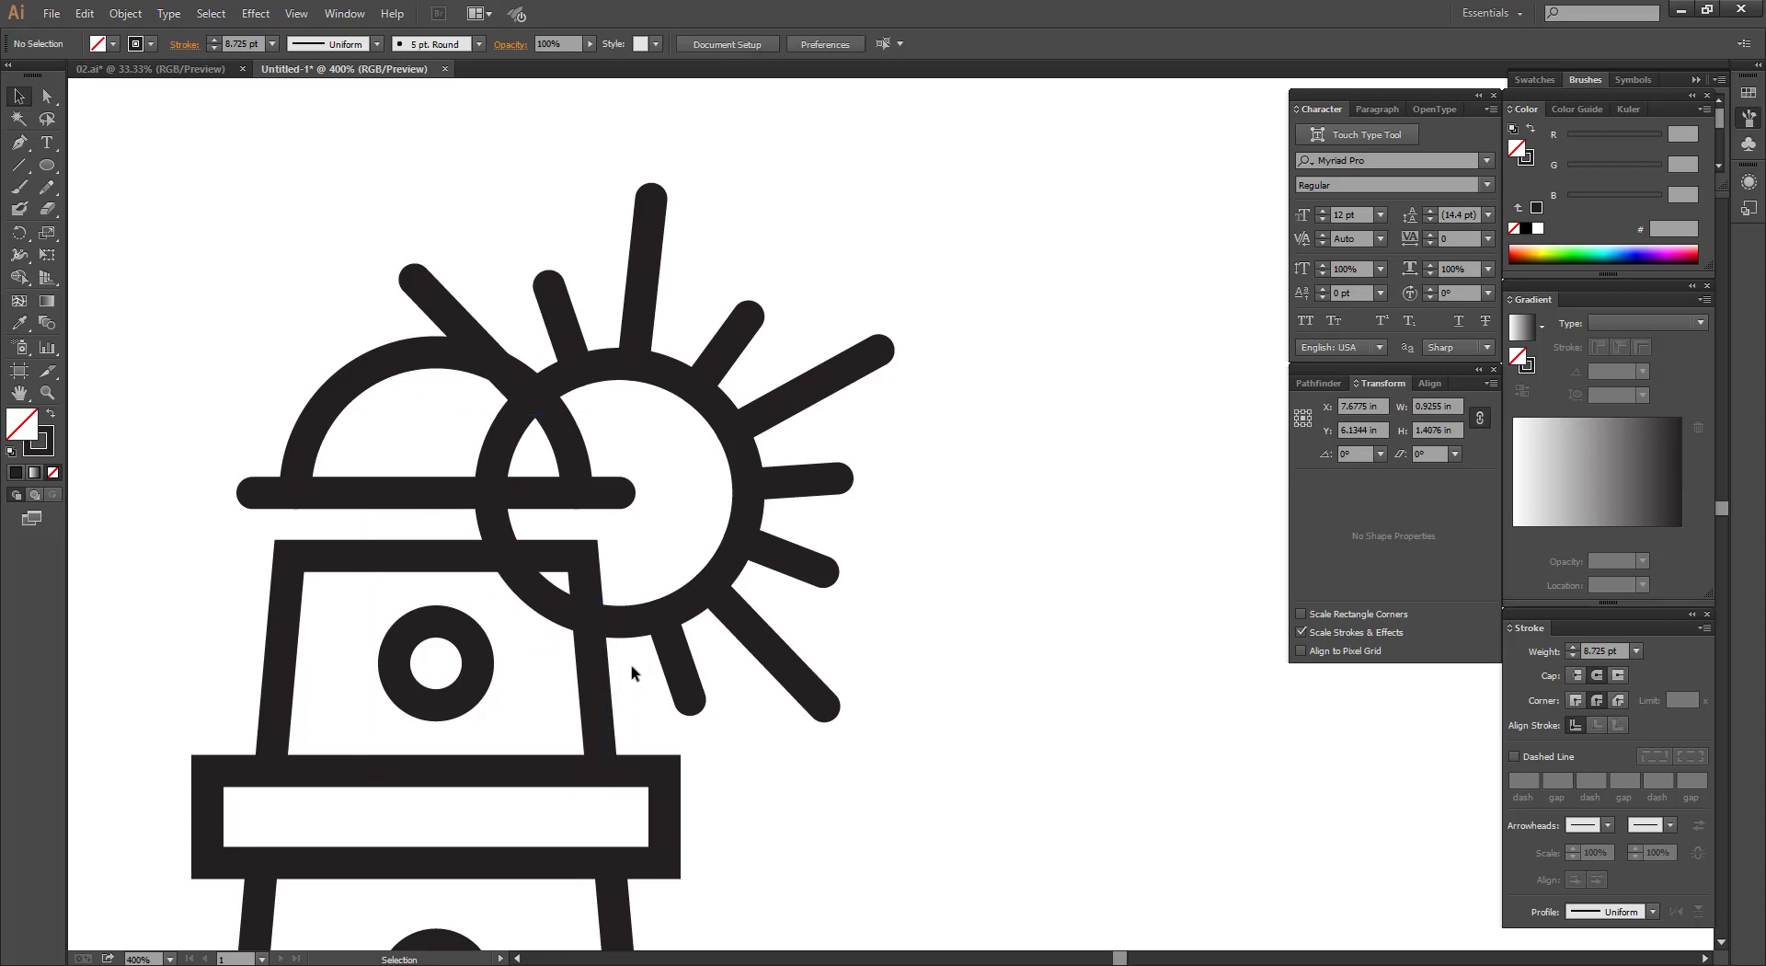
left_click_drag(440, 265, 394, 375)
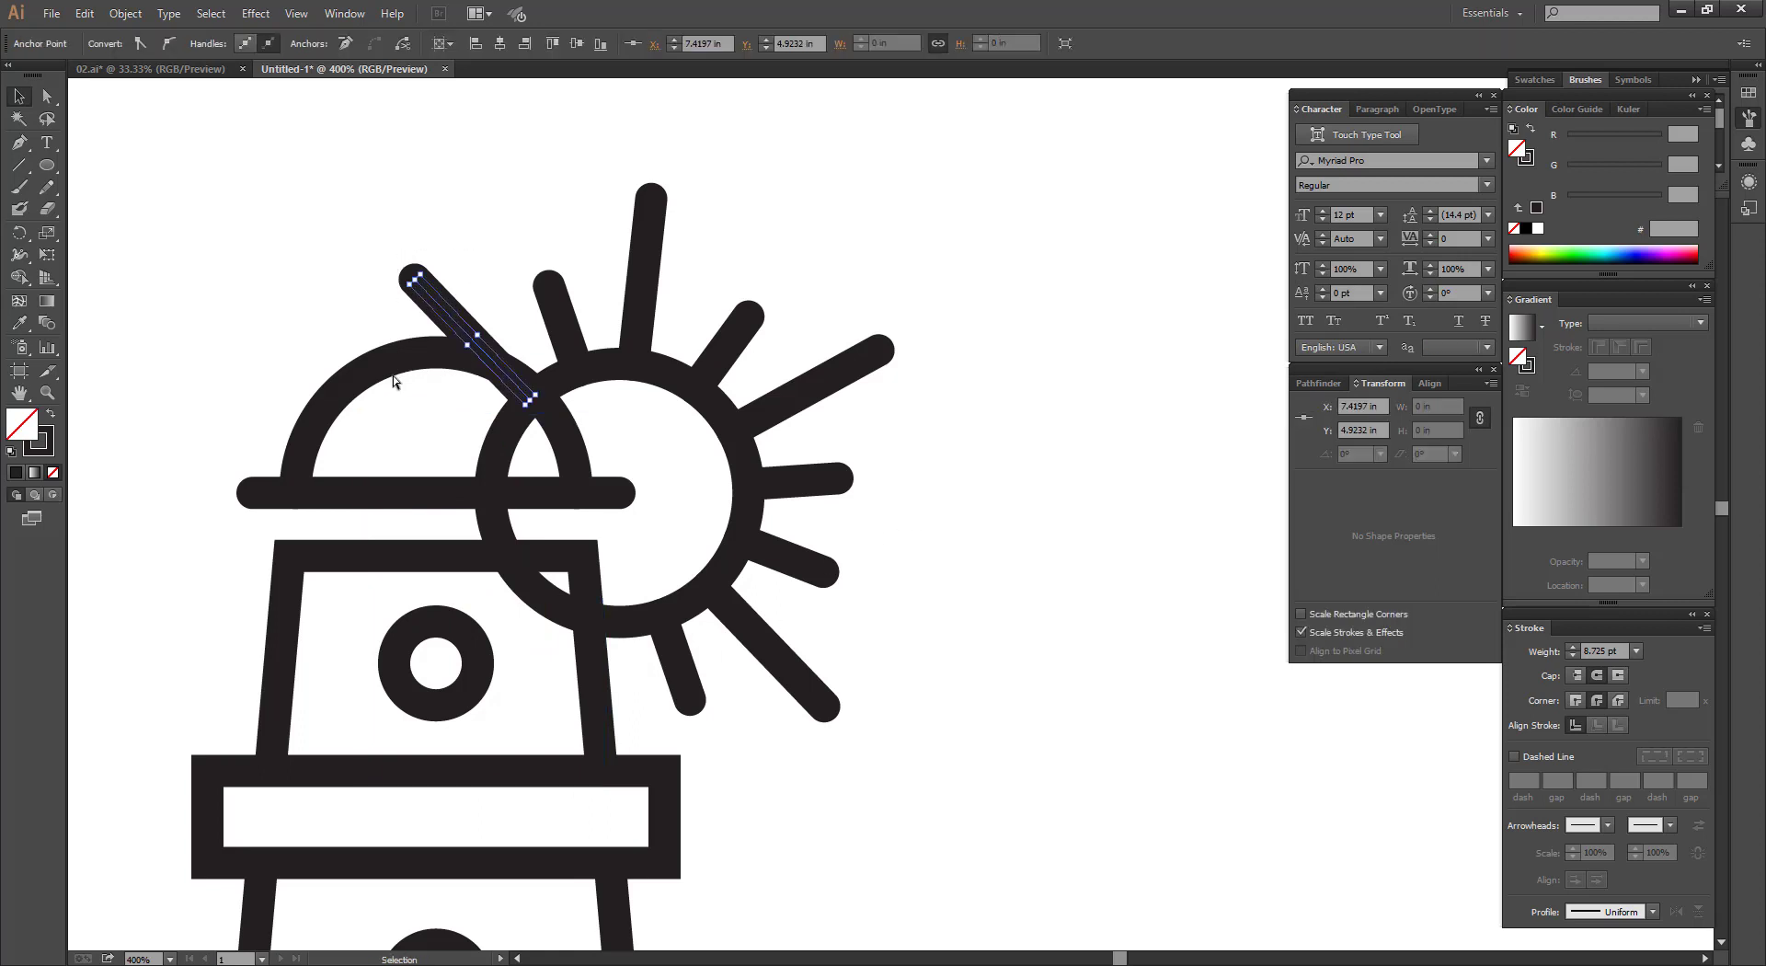
key("Delete")
Delete the remaining long sun ray that crosses the dome and clear the selection.
left_click(493, 517)
left_click(1046, 471)
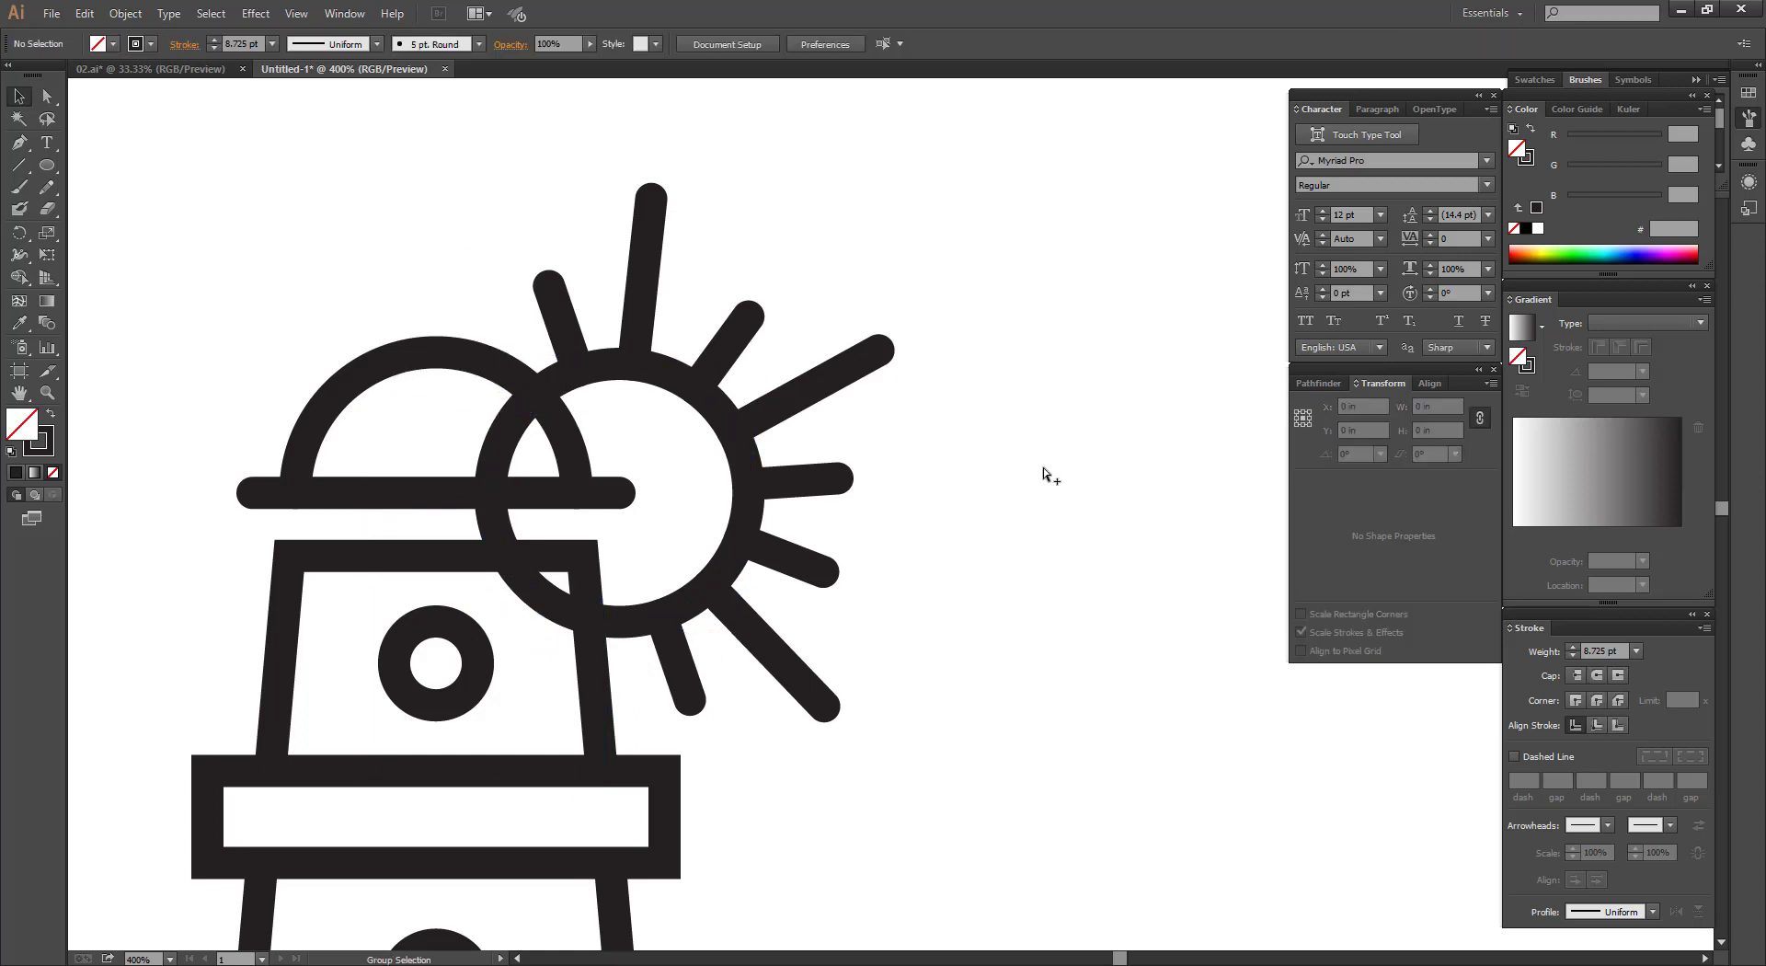
left_click(383, 503)
key("ctrl+shift+a")
Add anchor points where the sun's circle meets the dome and the tower, and remove the part of the circle between them.
left_click_drag(20, 142, 73, 168)
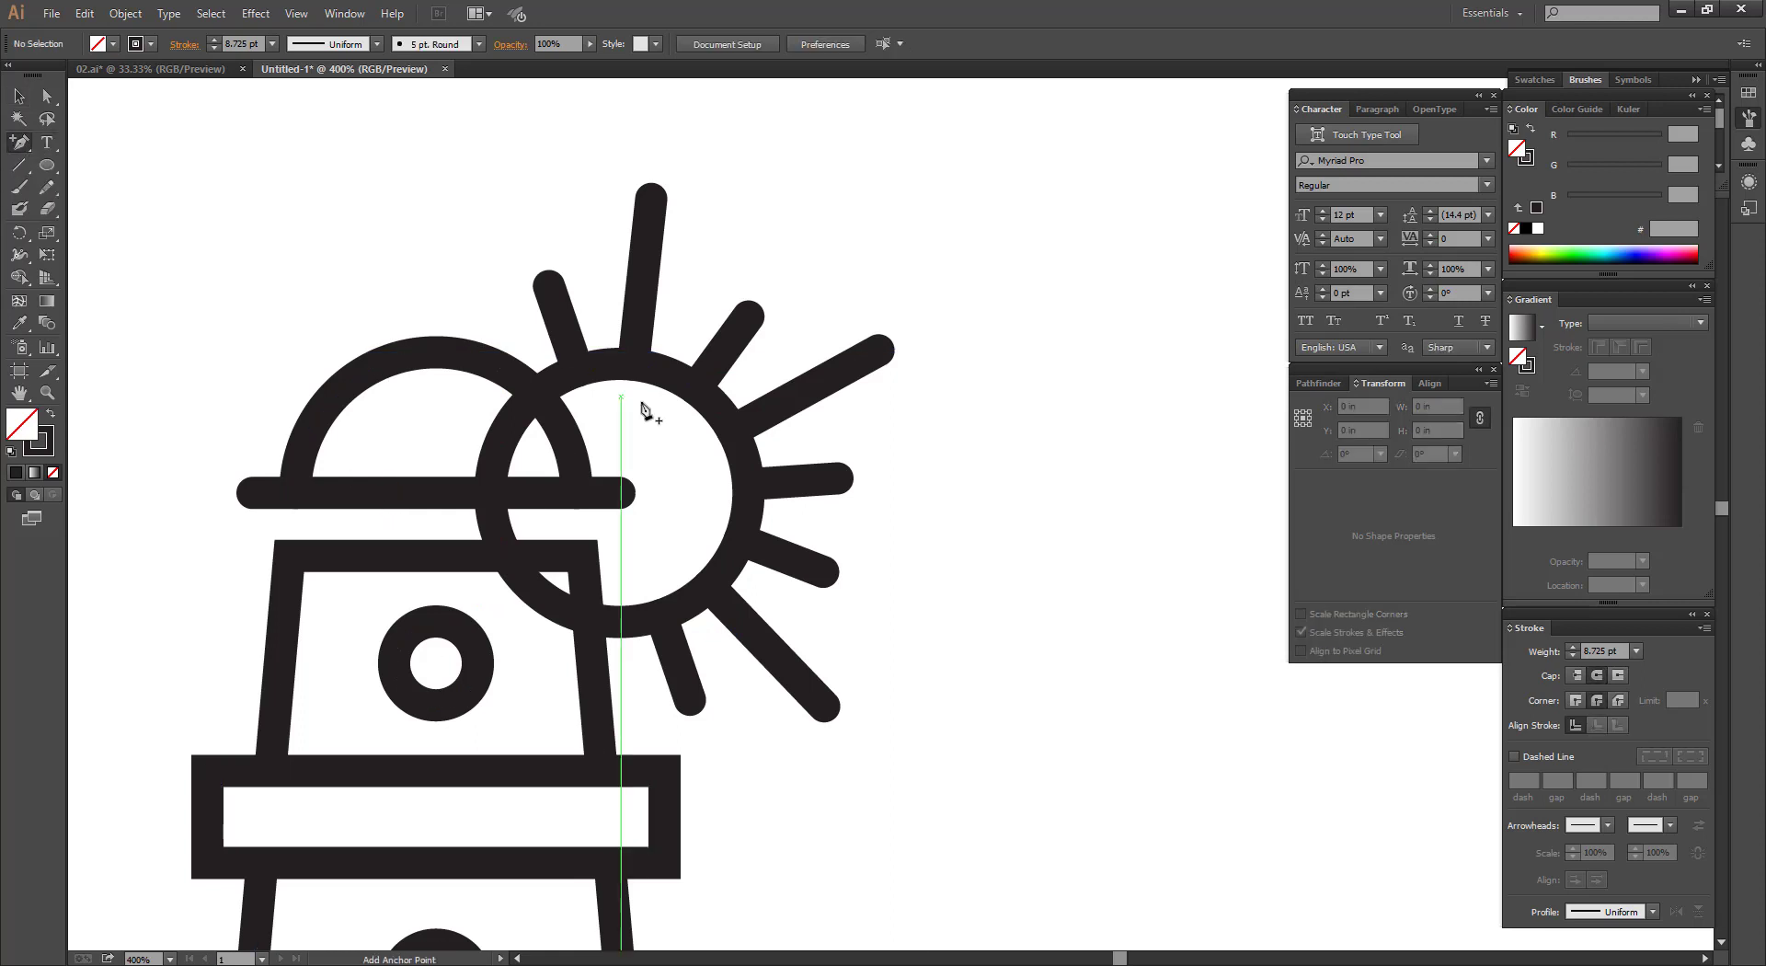
left_click(538, 396)
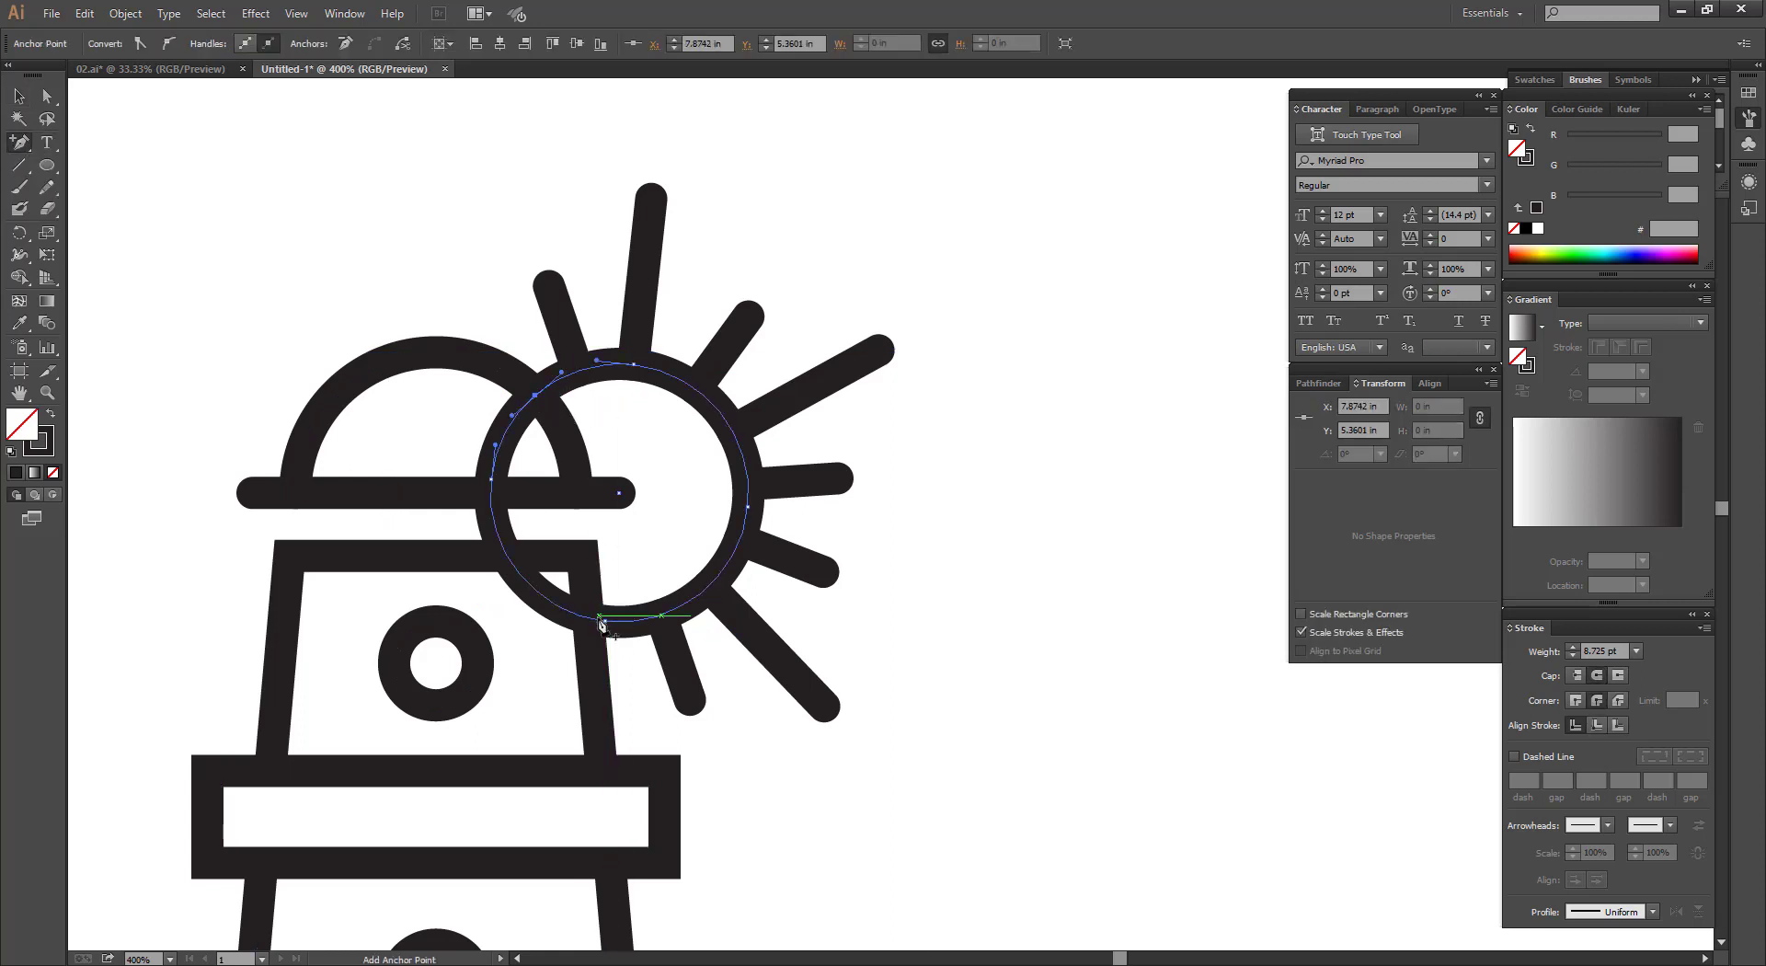
left_click(590, 620)
left_click(19, 98)
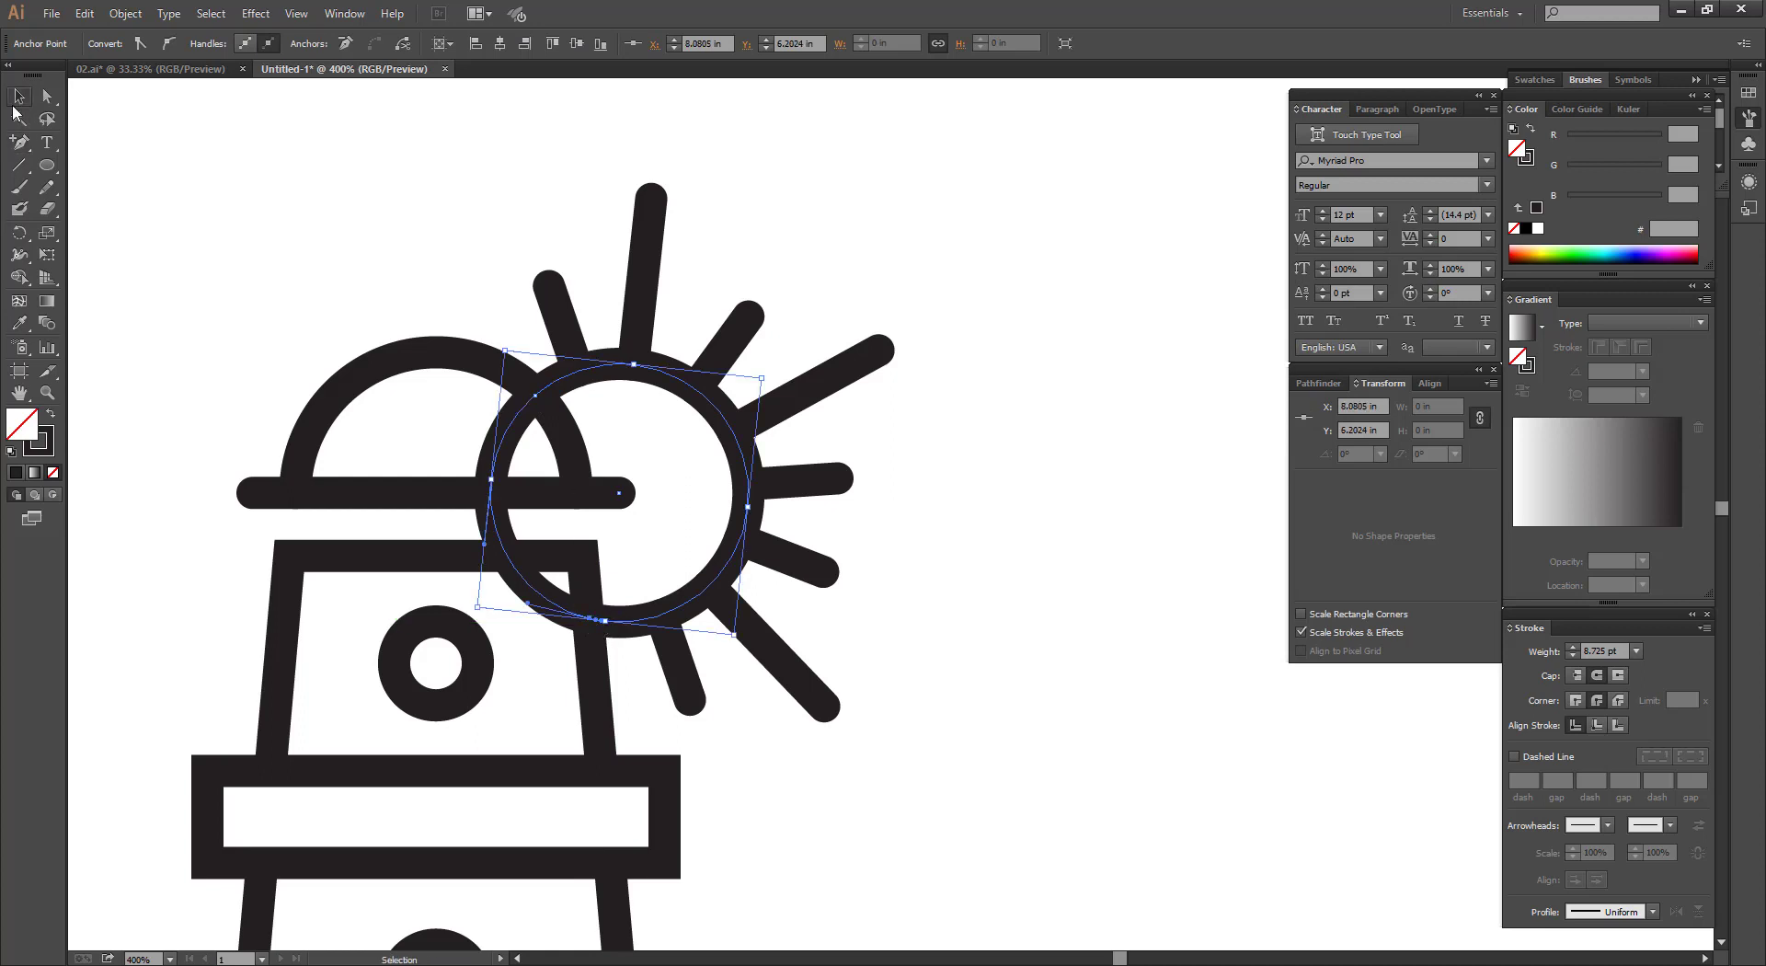
left_click_drag(445, 470, 526, 538)
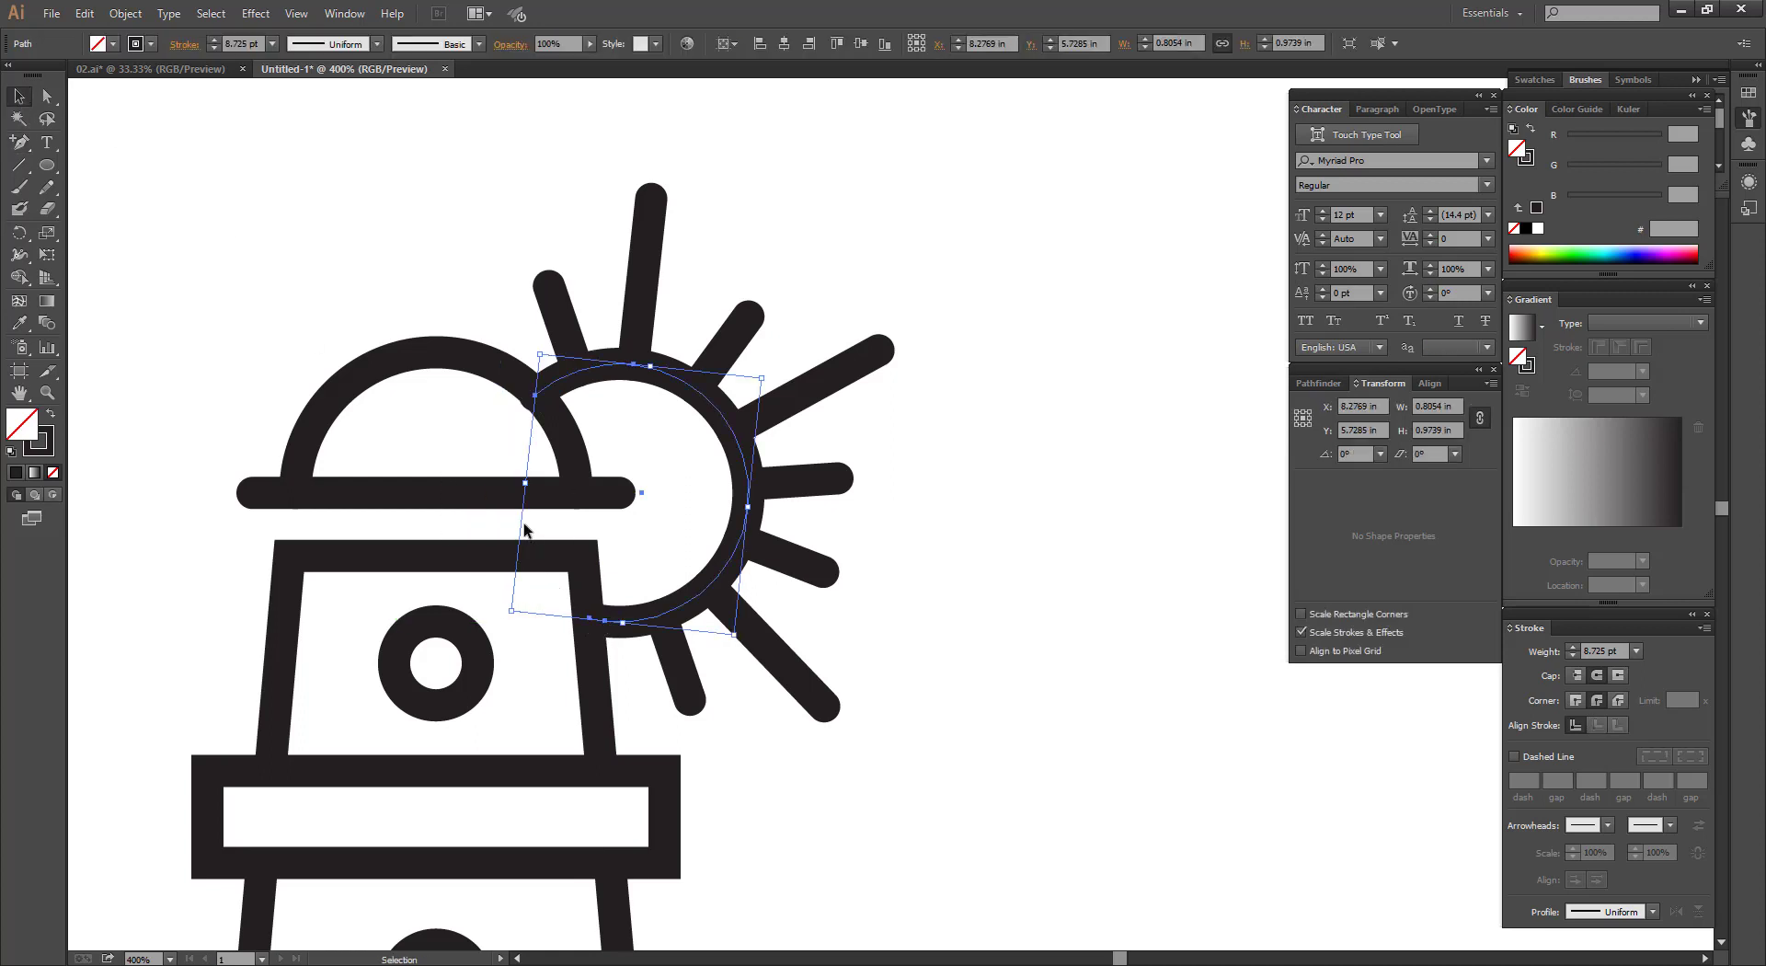
Adjust the upper open end of the sun's arc so it ends within the dome's outline without poking inside.
left_click(511, 412, "ctrl")
left_click(535, 395, "ctrl")
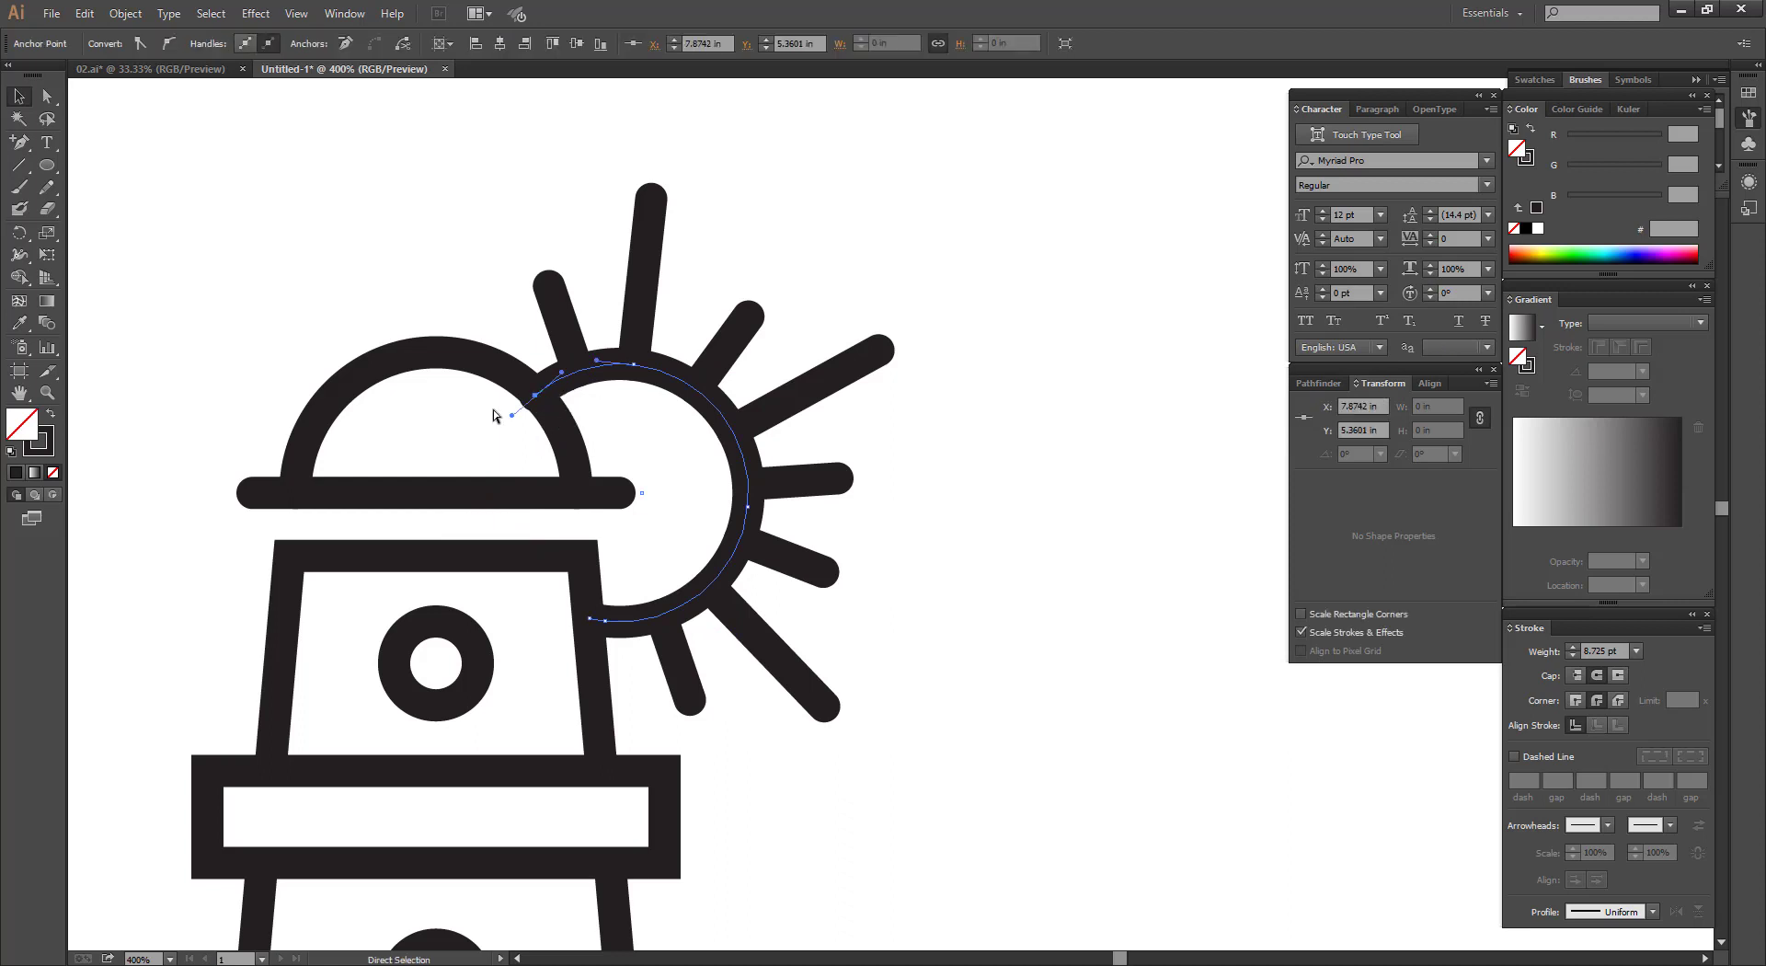
left_click_drag(467, 355, 777, 567)
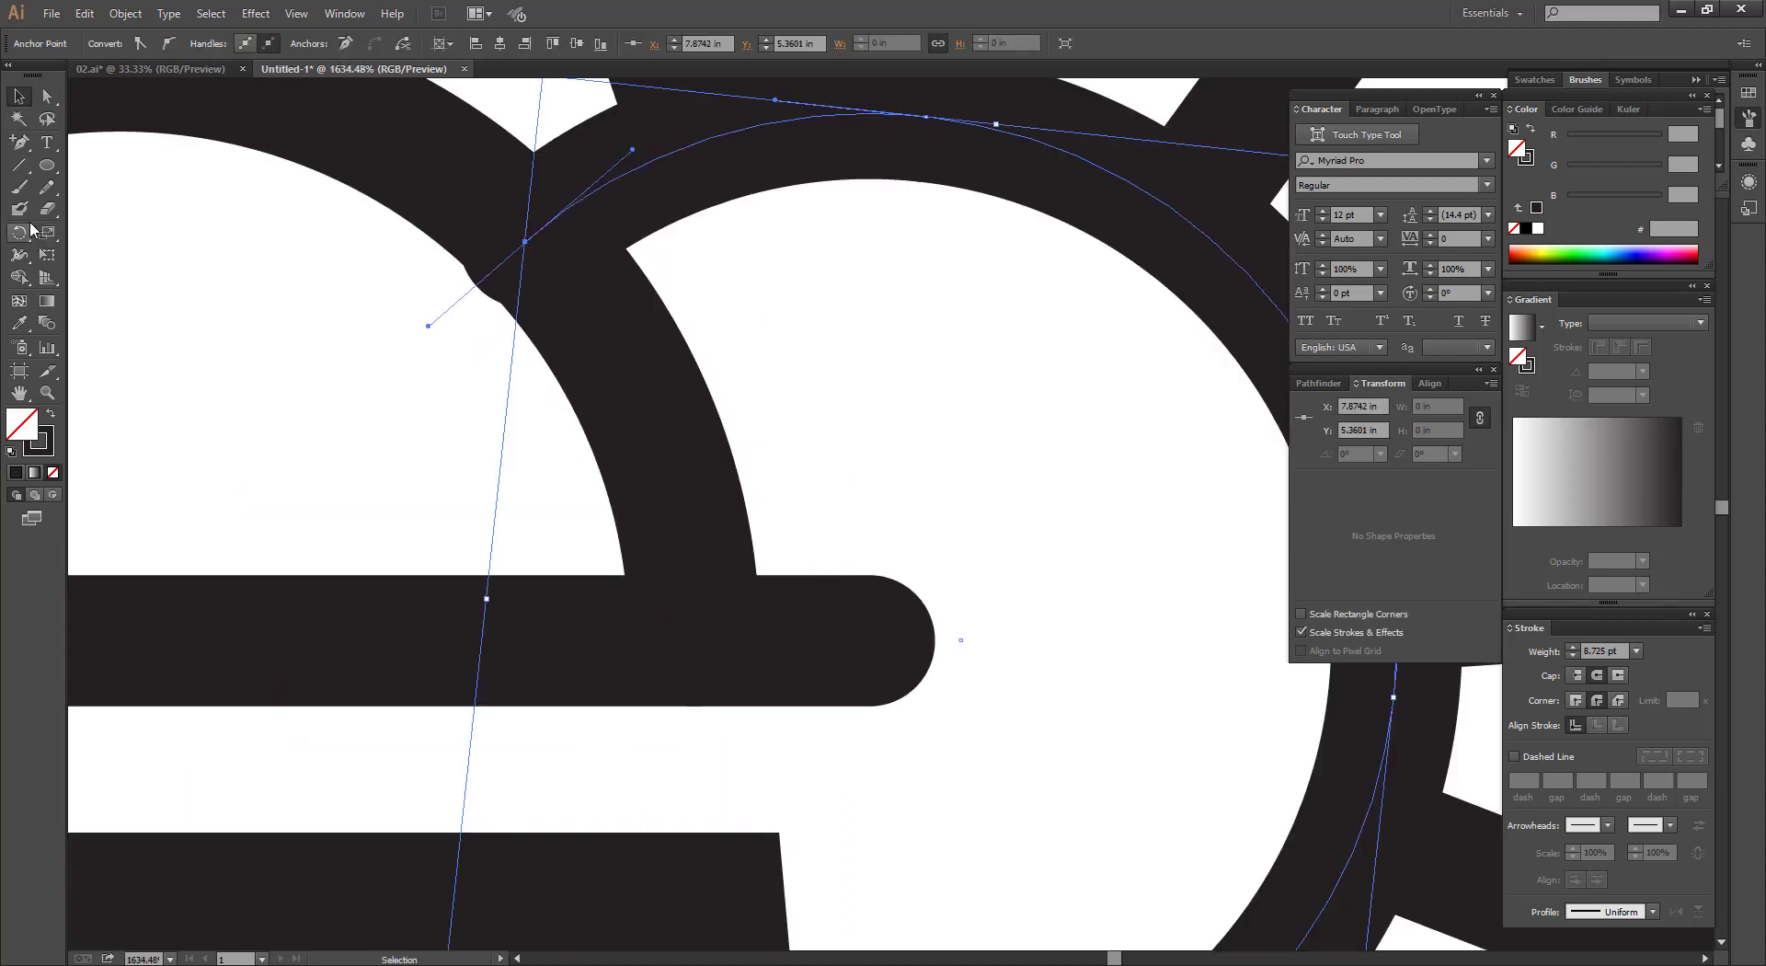
mouse_move(525, 241)
left_mouse_down()
mouse_move(552, 228)
mouse_move(538, 269)
left_mouse_up()
left_click(519, 260, "ctrl")
key("Delete")
scroll(510, 276, "down", 5)
left_click(901, 364)
scroll(781, 370, "down", 4)
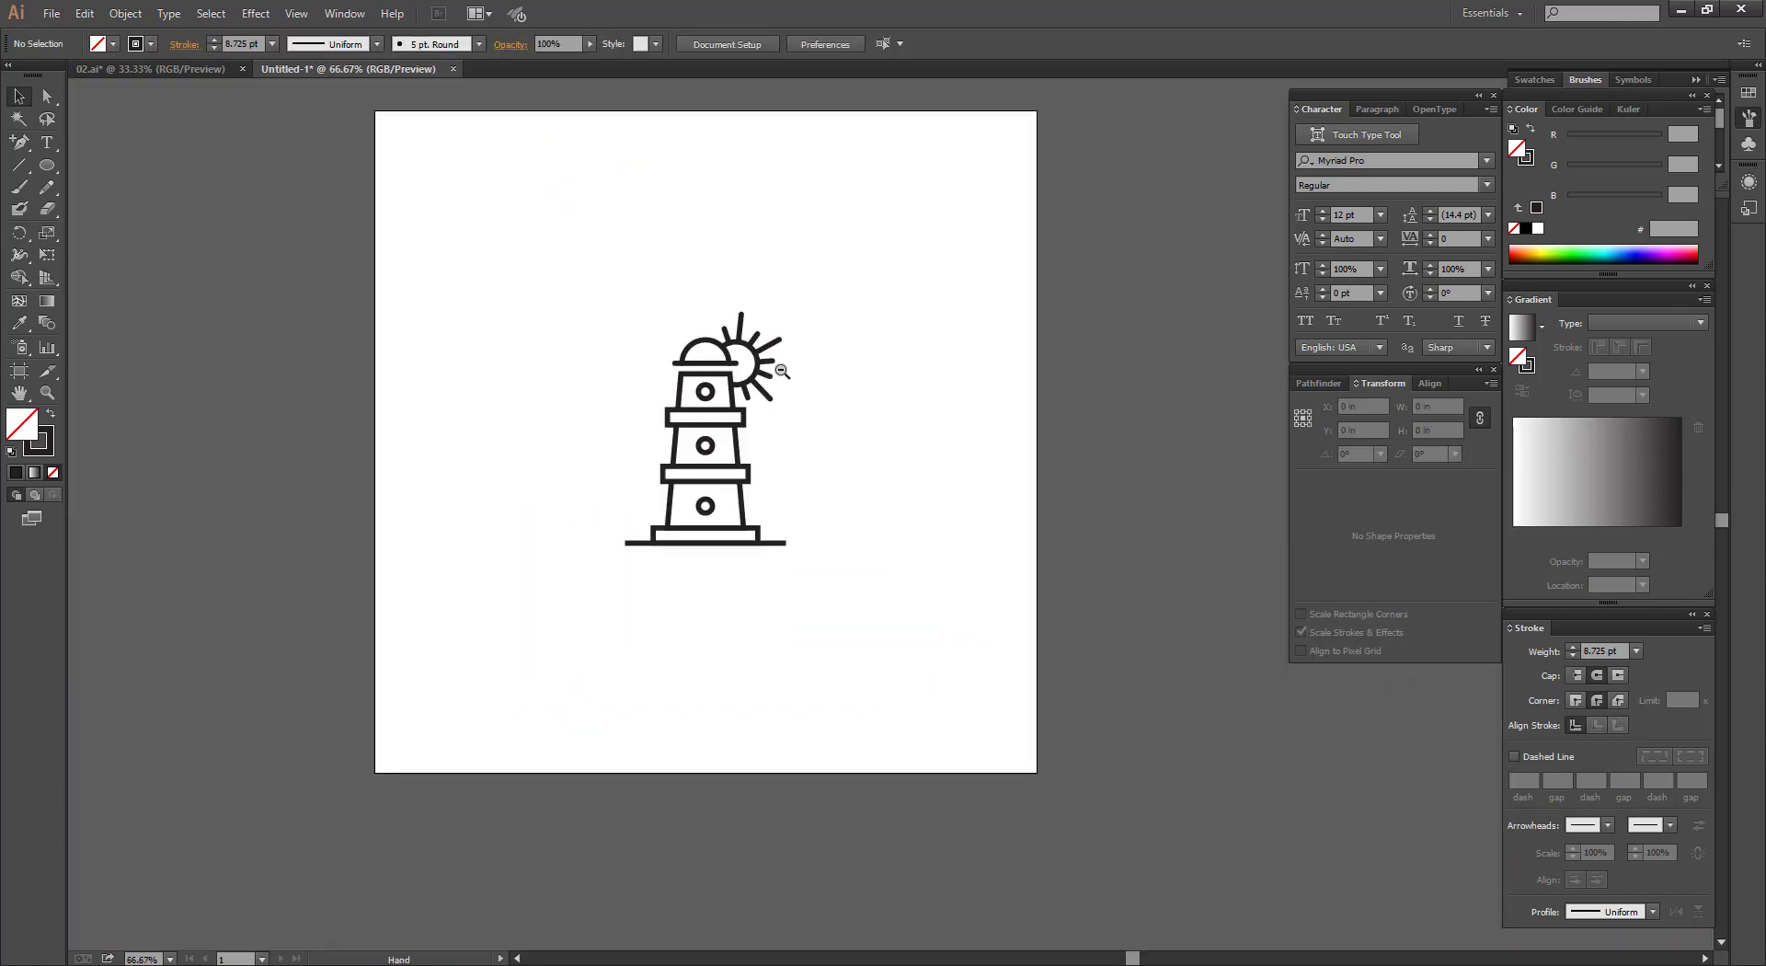
left_click_drag(513, 272, 1035, 574)
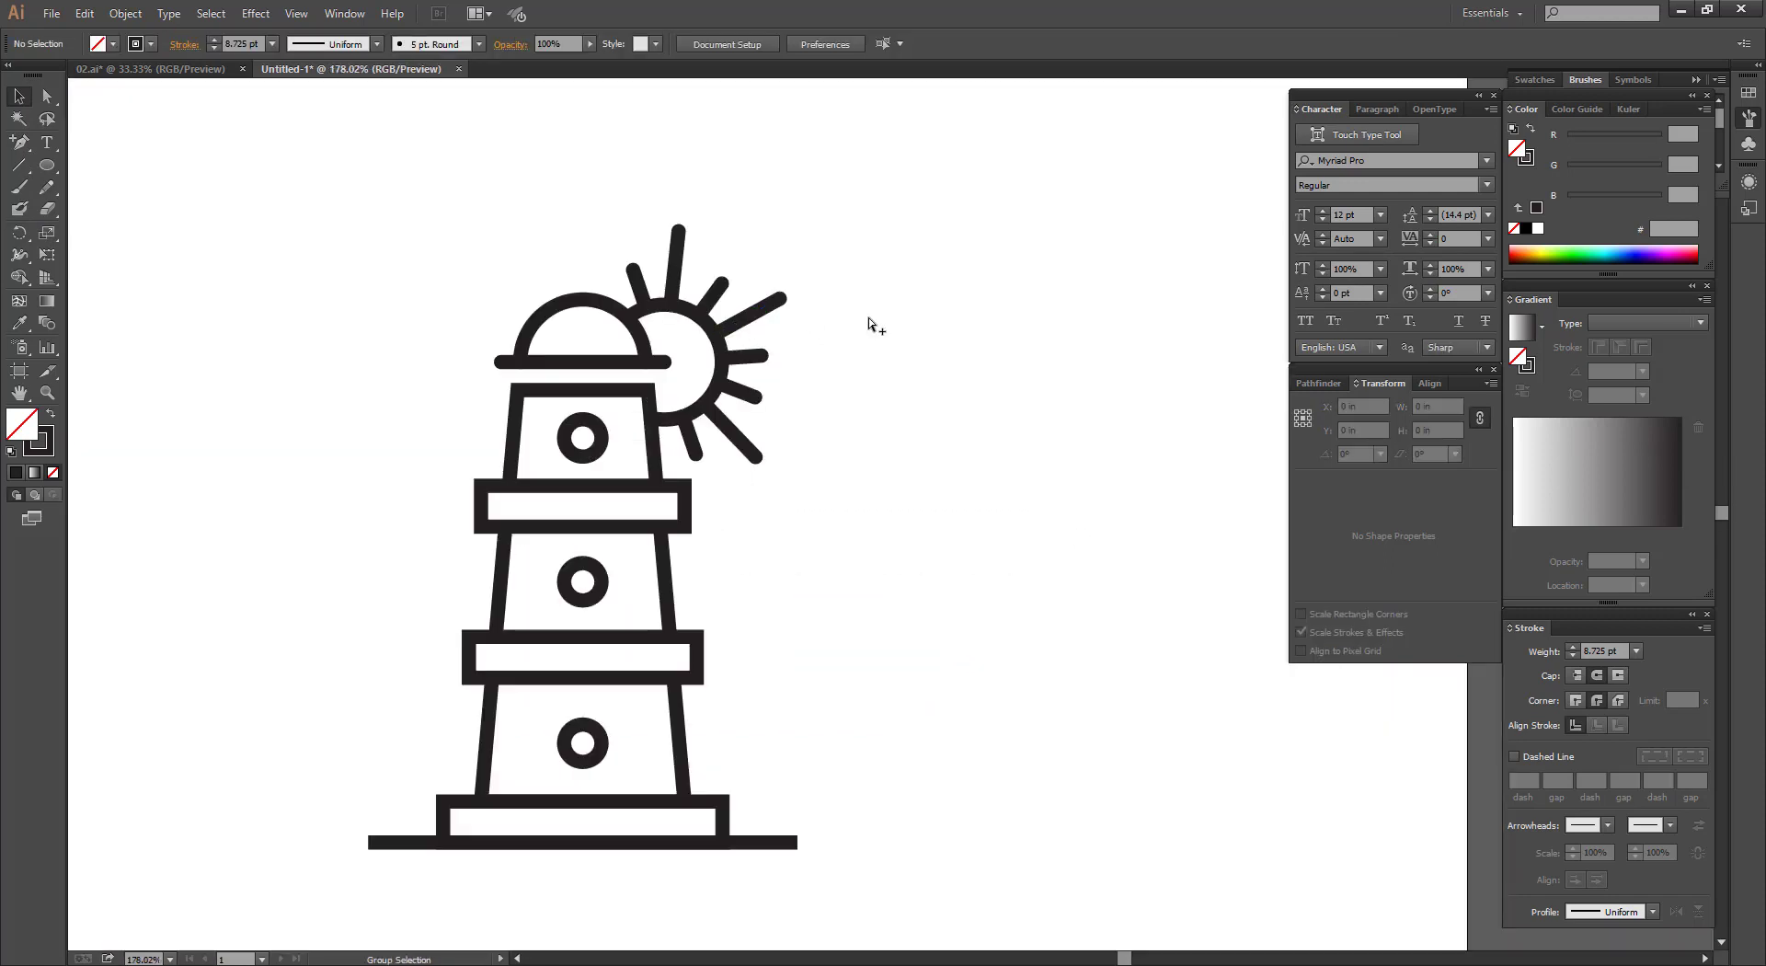
Lock the lighthouse, select the whole sun and scale it up proportionally to about 1.63 by 2.44 in.
left_click(773, 301)
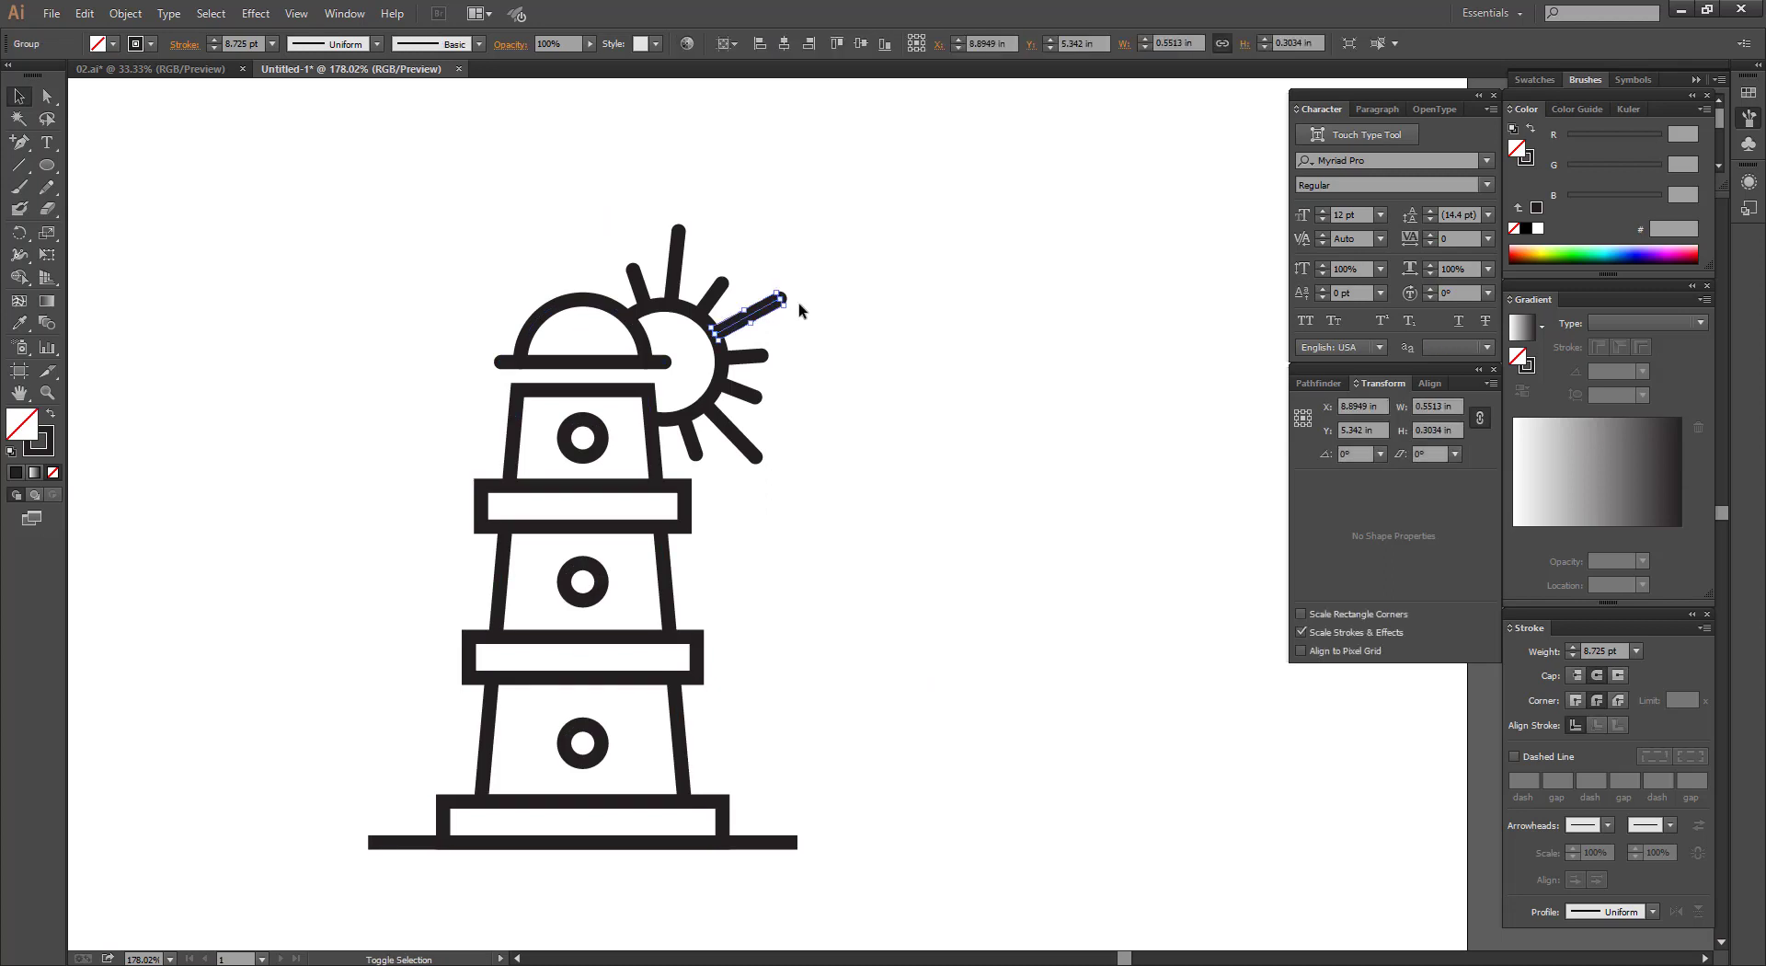
left_click(605, 313)
left_click(607, 301)
key("ctrl+2")
key("ctrl+a")
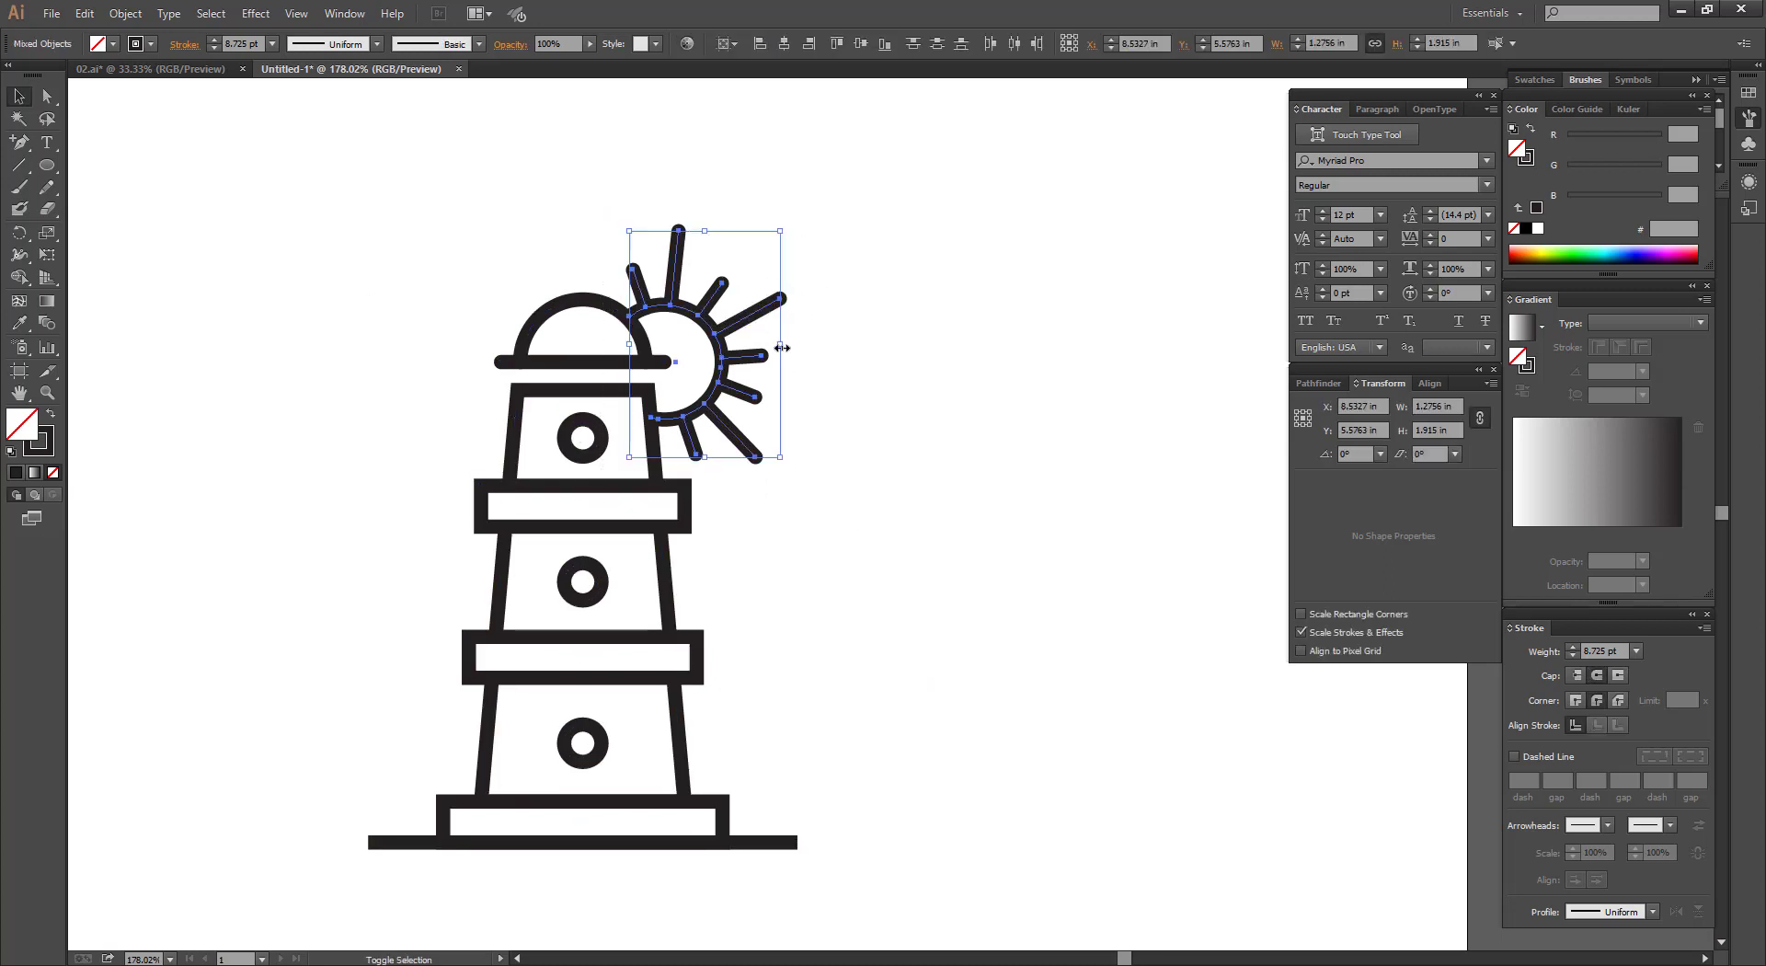
left_click_drag(782, 348, 823, 344)
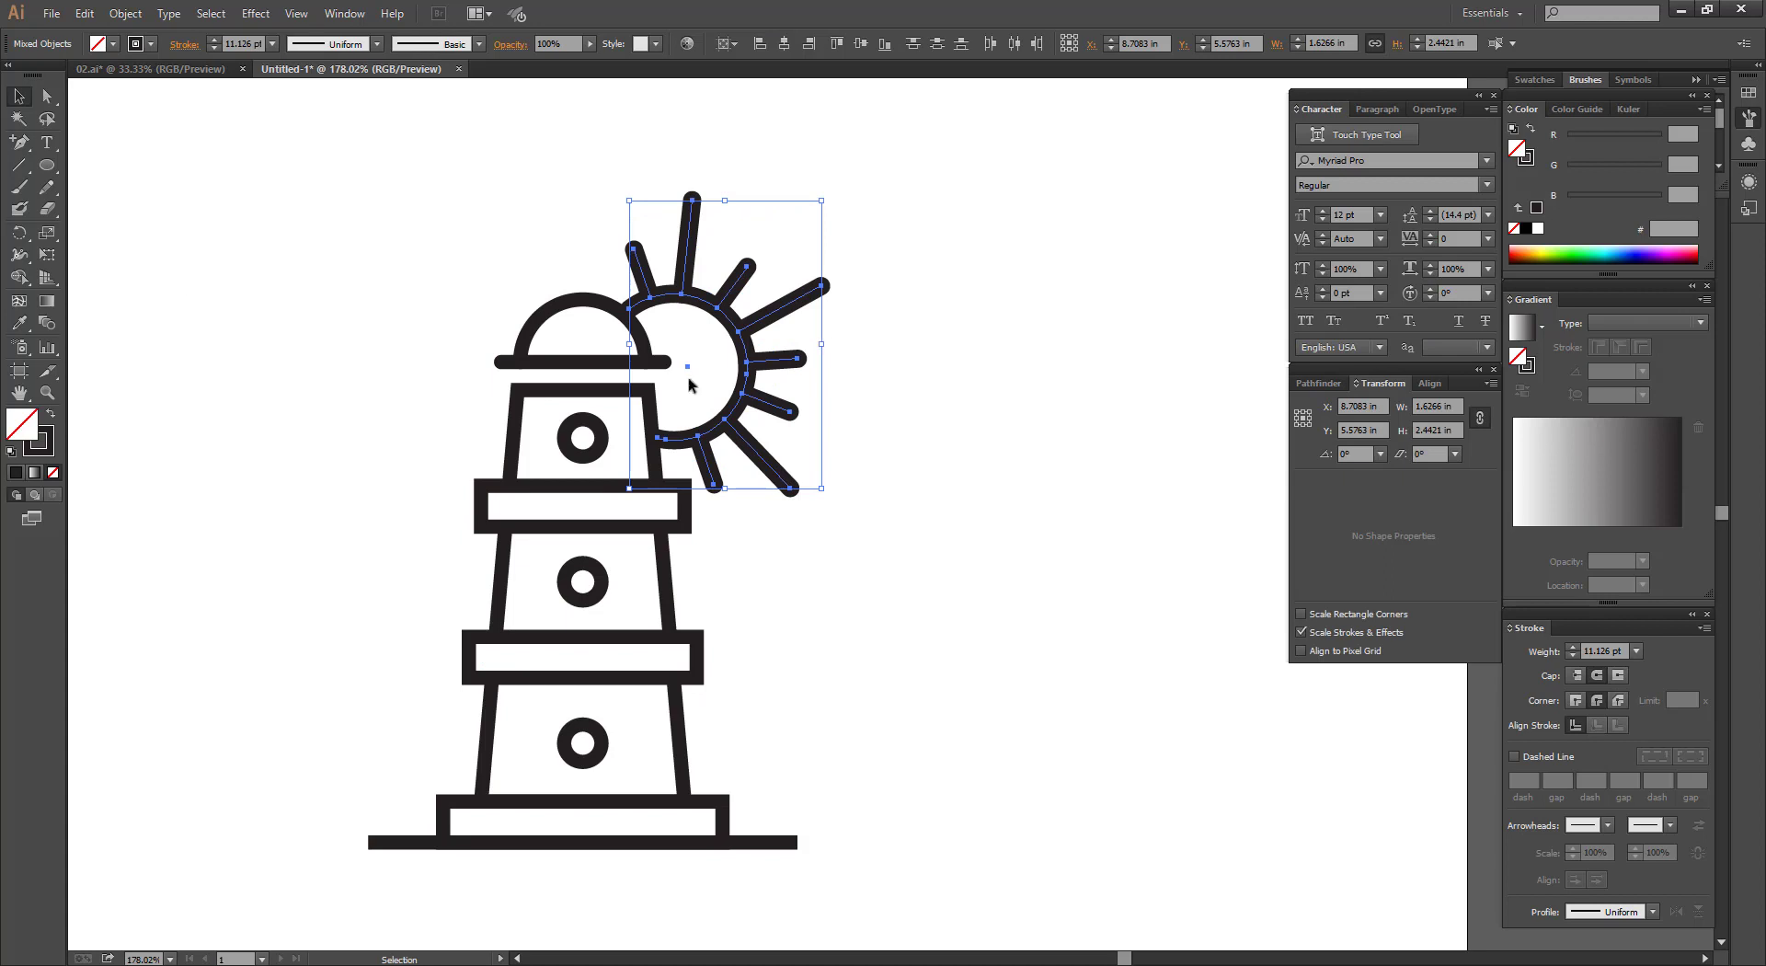
Match the sun's stroke to the dome's 8.725 pt outline with the Eyedropper tool.
left_click(20, 323)
left_click(568, 296)
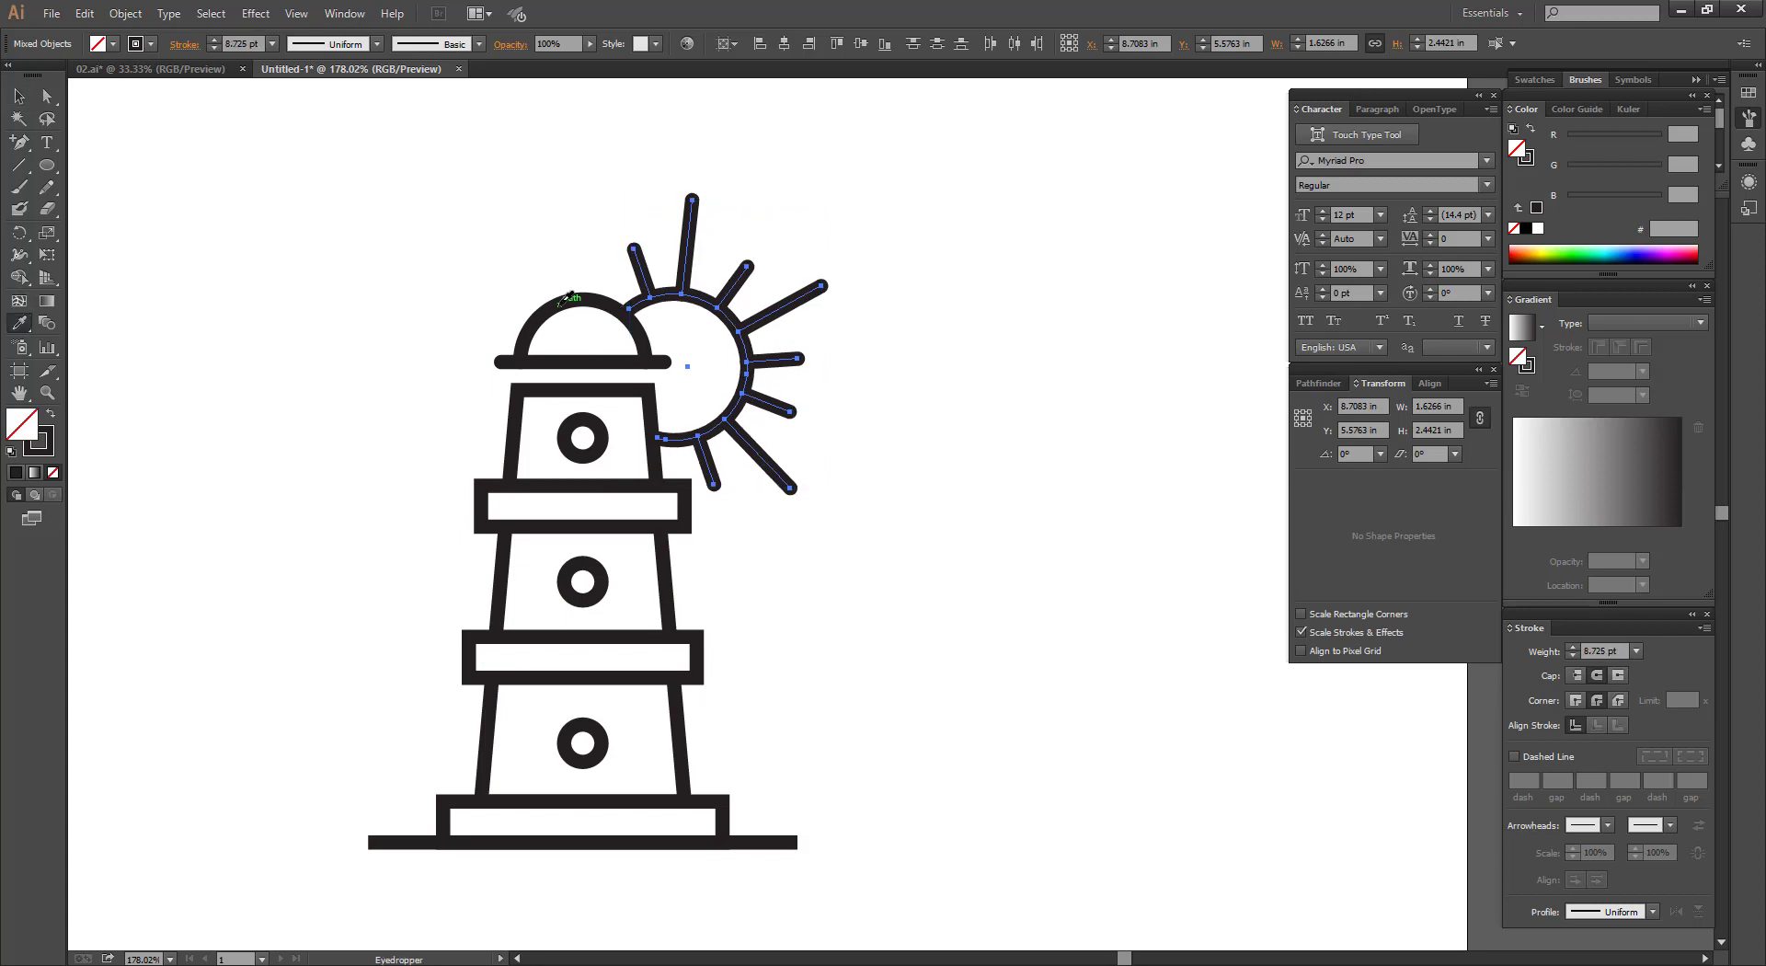
left_click(19, 95)
left_click(898, 357)
Unlock the lighthouse, scale the complete icon down to about 3.25 by 4.61 in, and centre it both ways on the artboard.
key("ctrl+a")
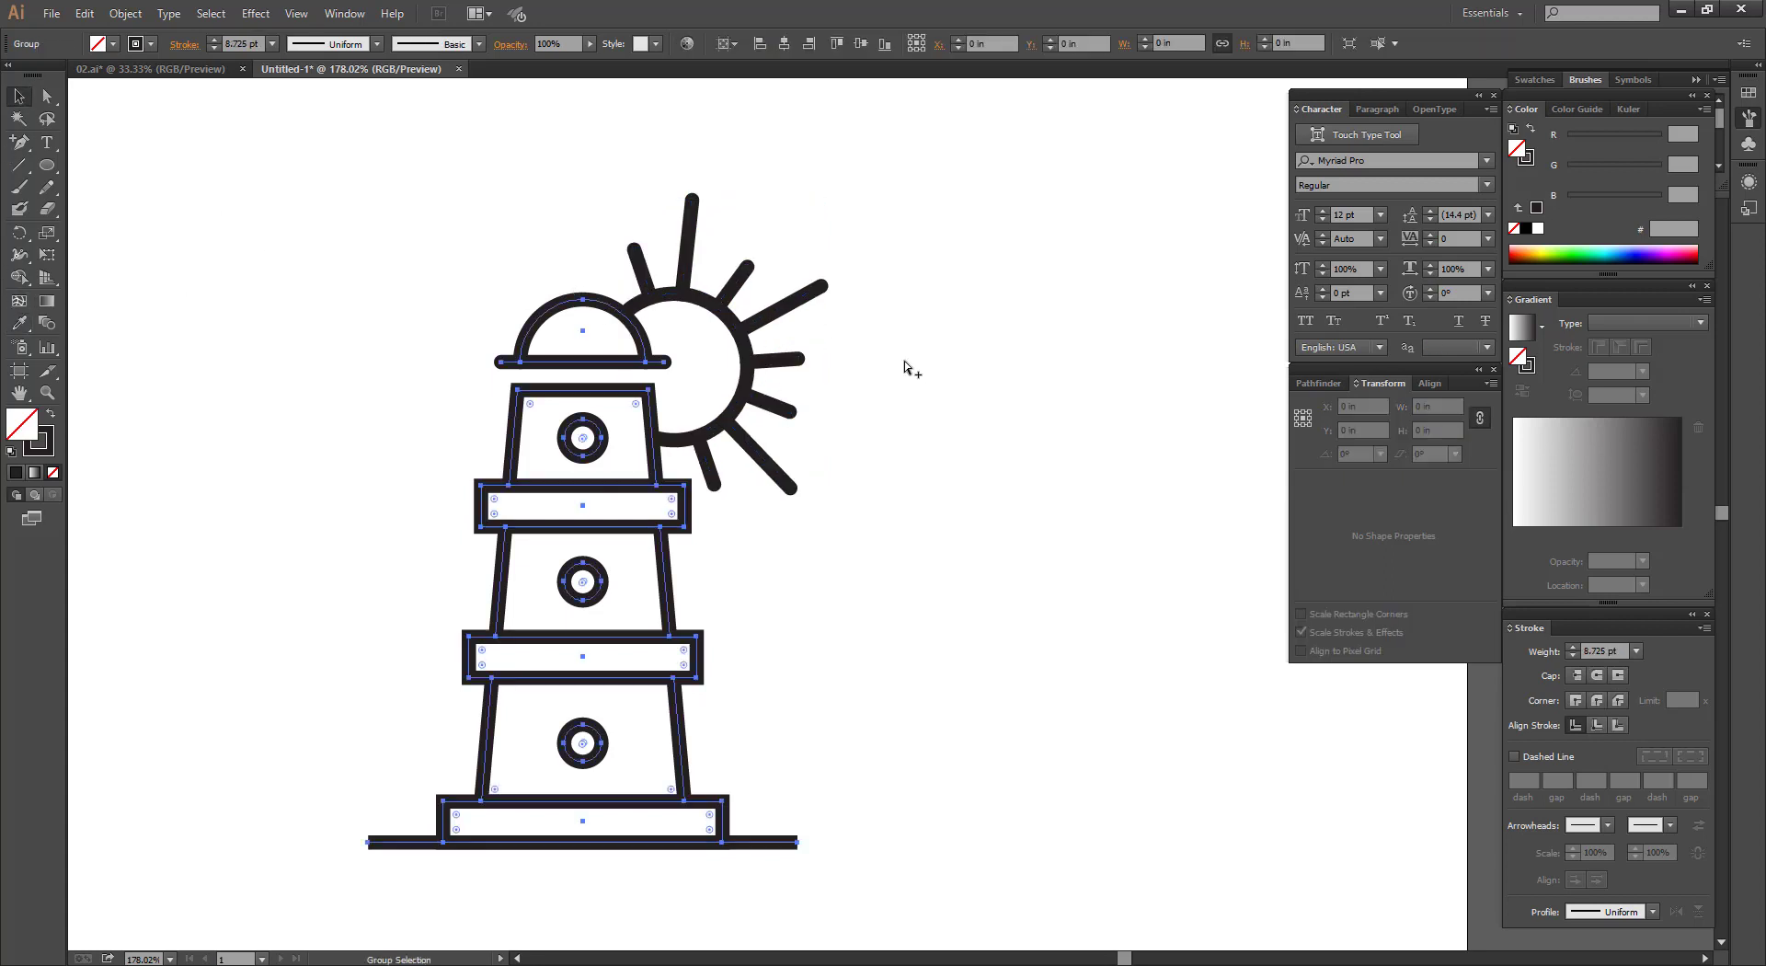
key("ctrl+minus")
key("ctrl+minus")
key("ctrl+minus")
left_click_drag(701, 334, 706, 352)
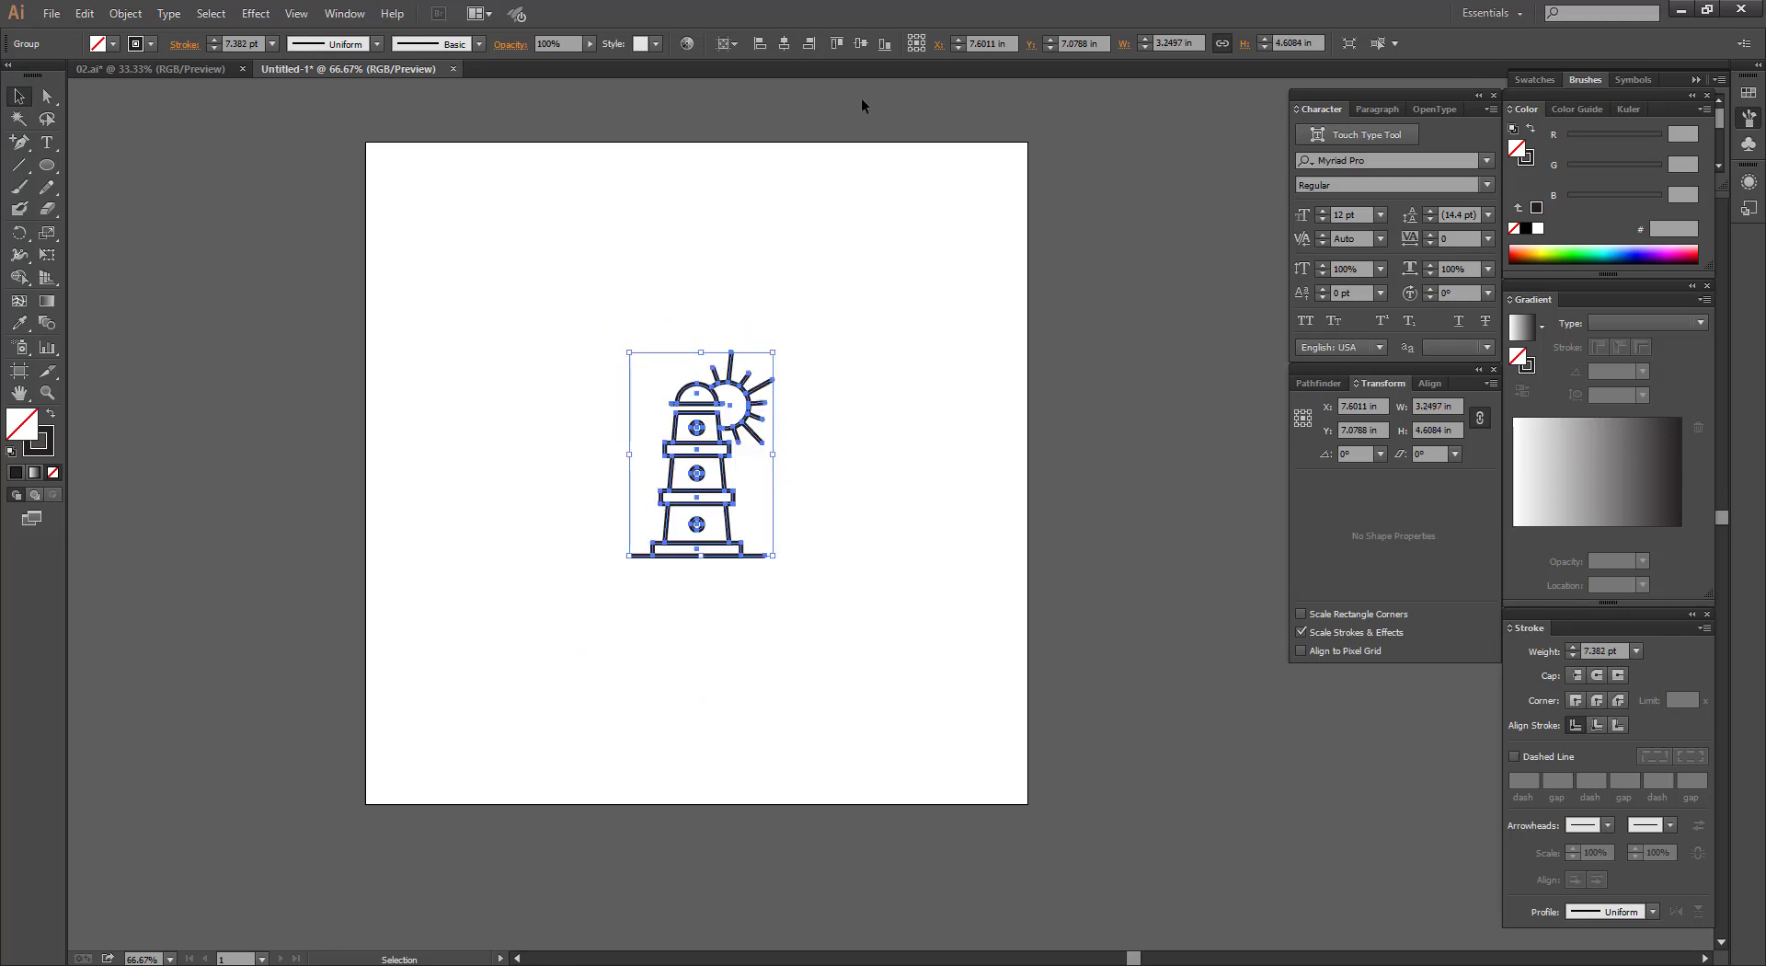
left_click(869, 46)
left_click(784, 44)
left_click(883, 174)
left_click_drag(532, 296, 1120, 643)
mouse_move(885, 521)
left_mouse_down()
mouse_move(889, 496)
mouse_move(881, 516)
left_mouse_up()
key("ctrl+1")
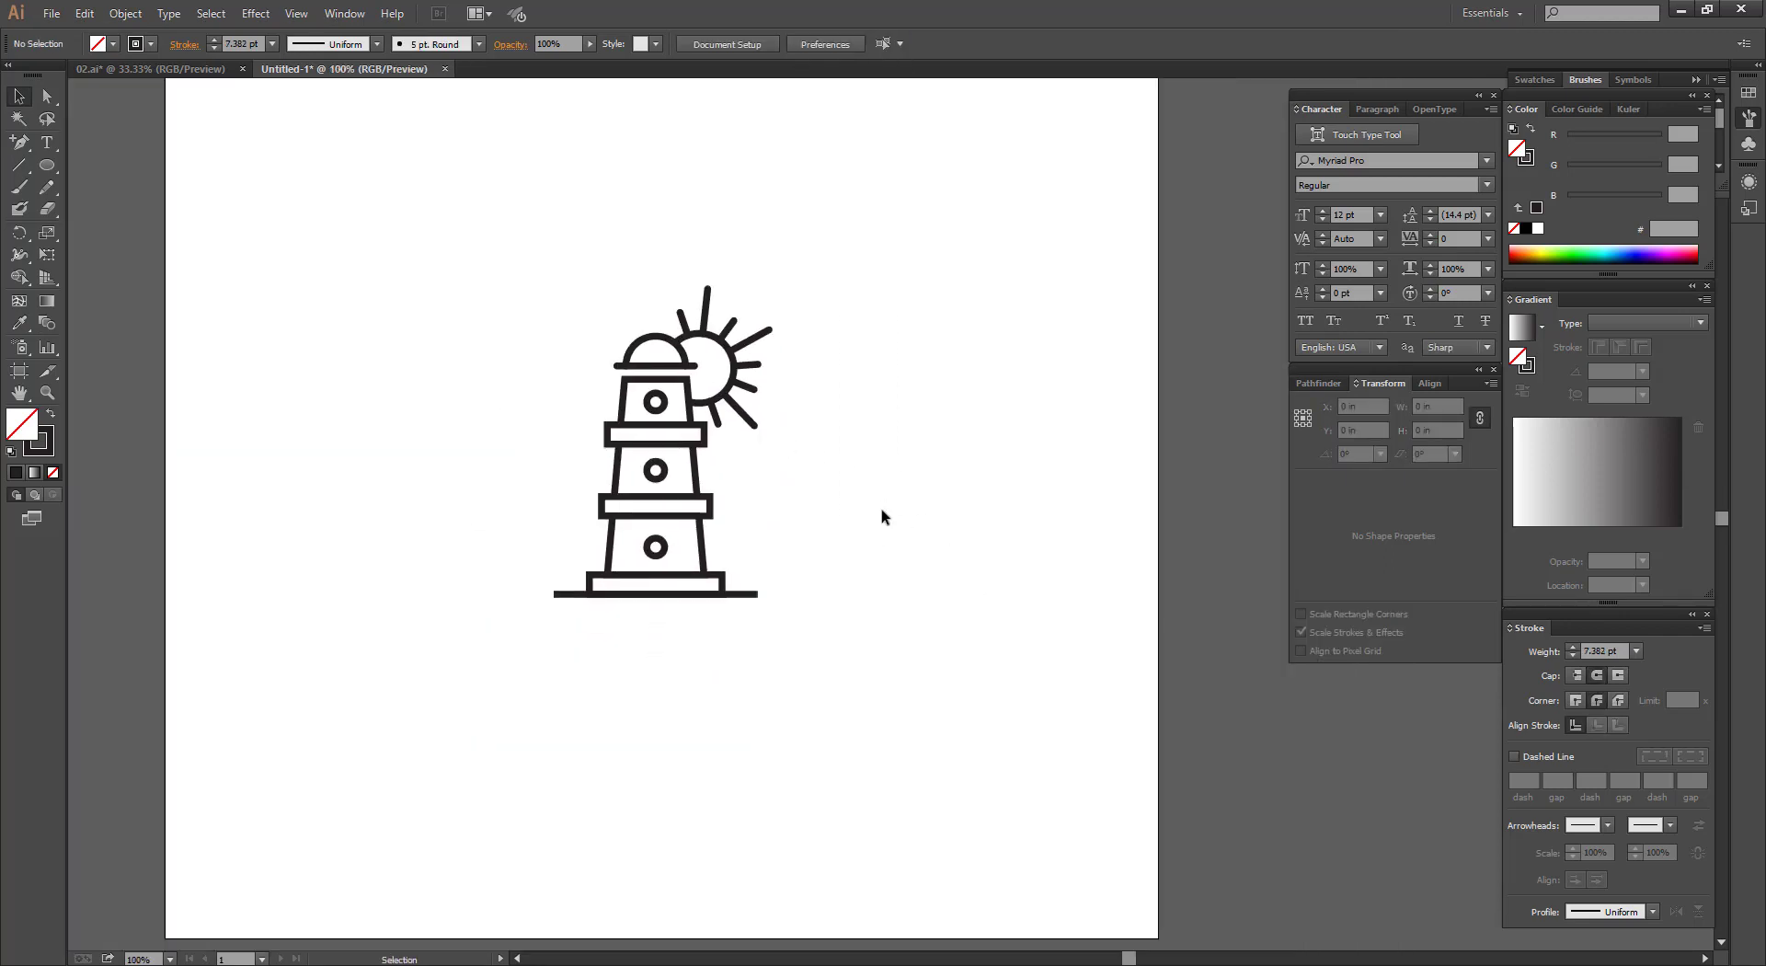
Apply round caps to all strokes of the lighthouse and sun icon.
left_click(47, 142)
left_click(18, 96)
left_click_drag(513, 232, 879, 658)
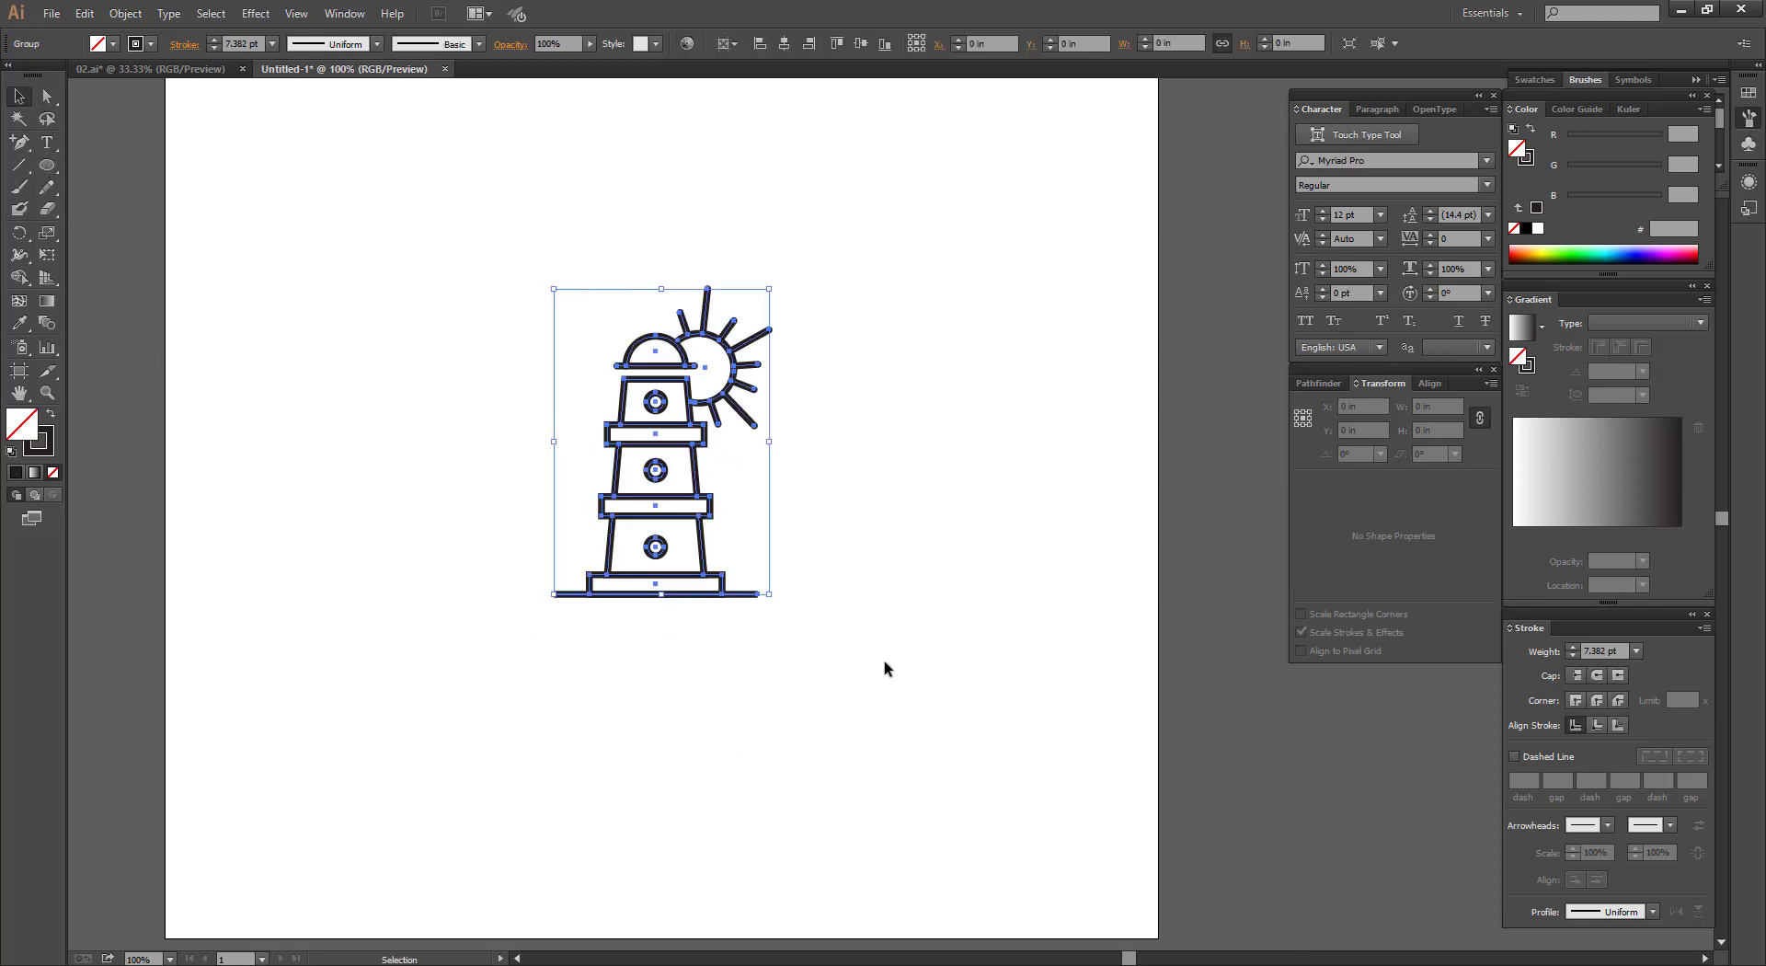
left_click(1598, 678)
left_click(1038, 596)
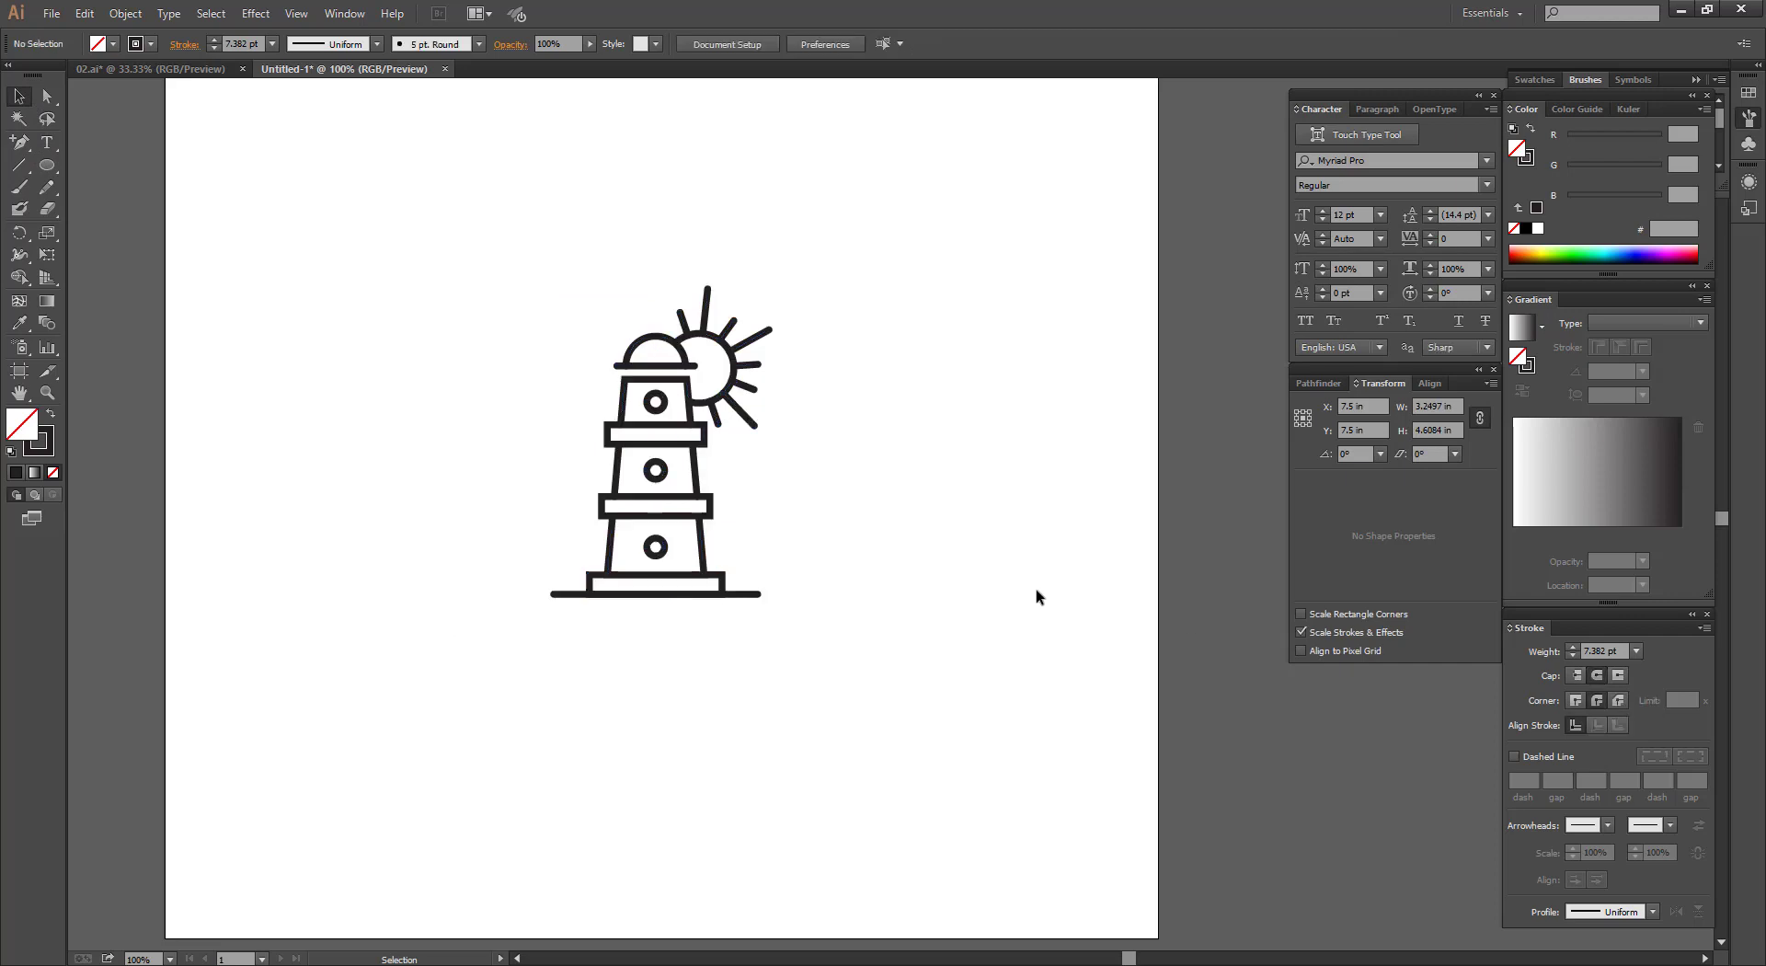
Add the text "sunsettime" below the icon and enlarge it to about 87.38 pt.
left_click(46, 140)
left_click(505, 735)
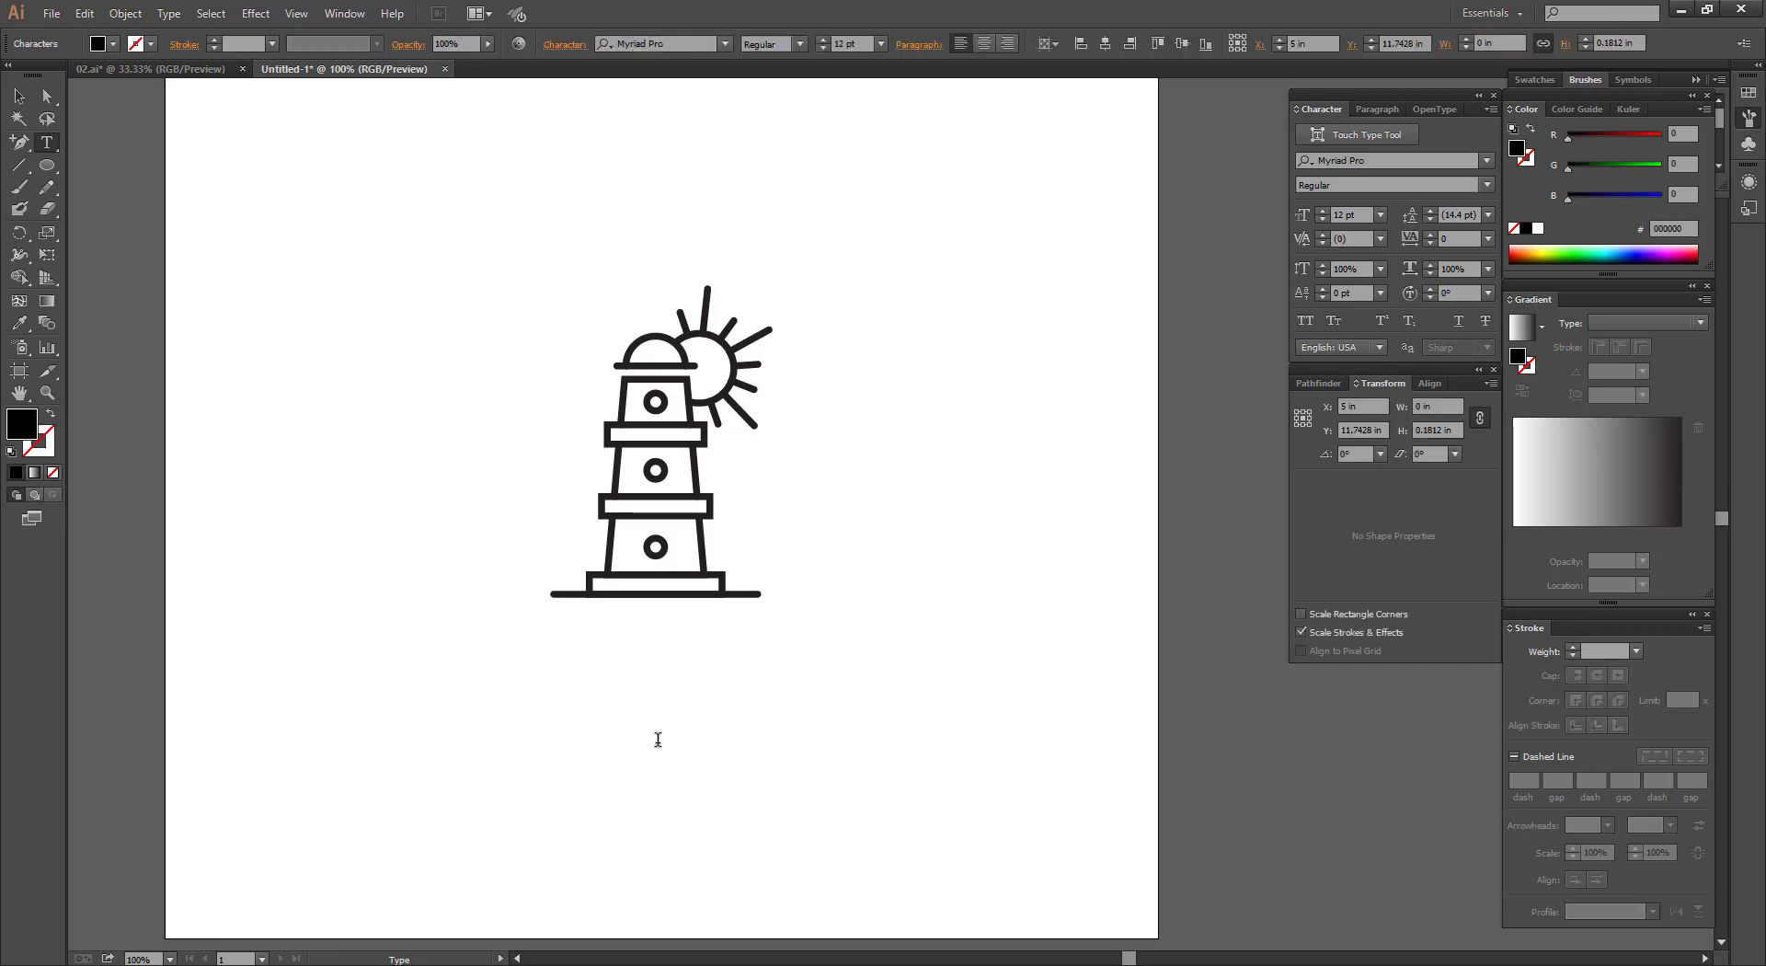
type("sunsettime")
left_click(17, 96)
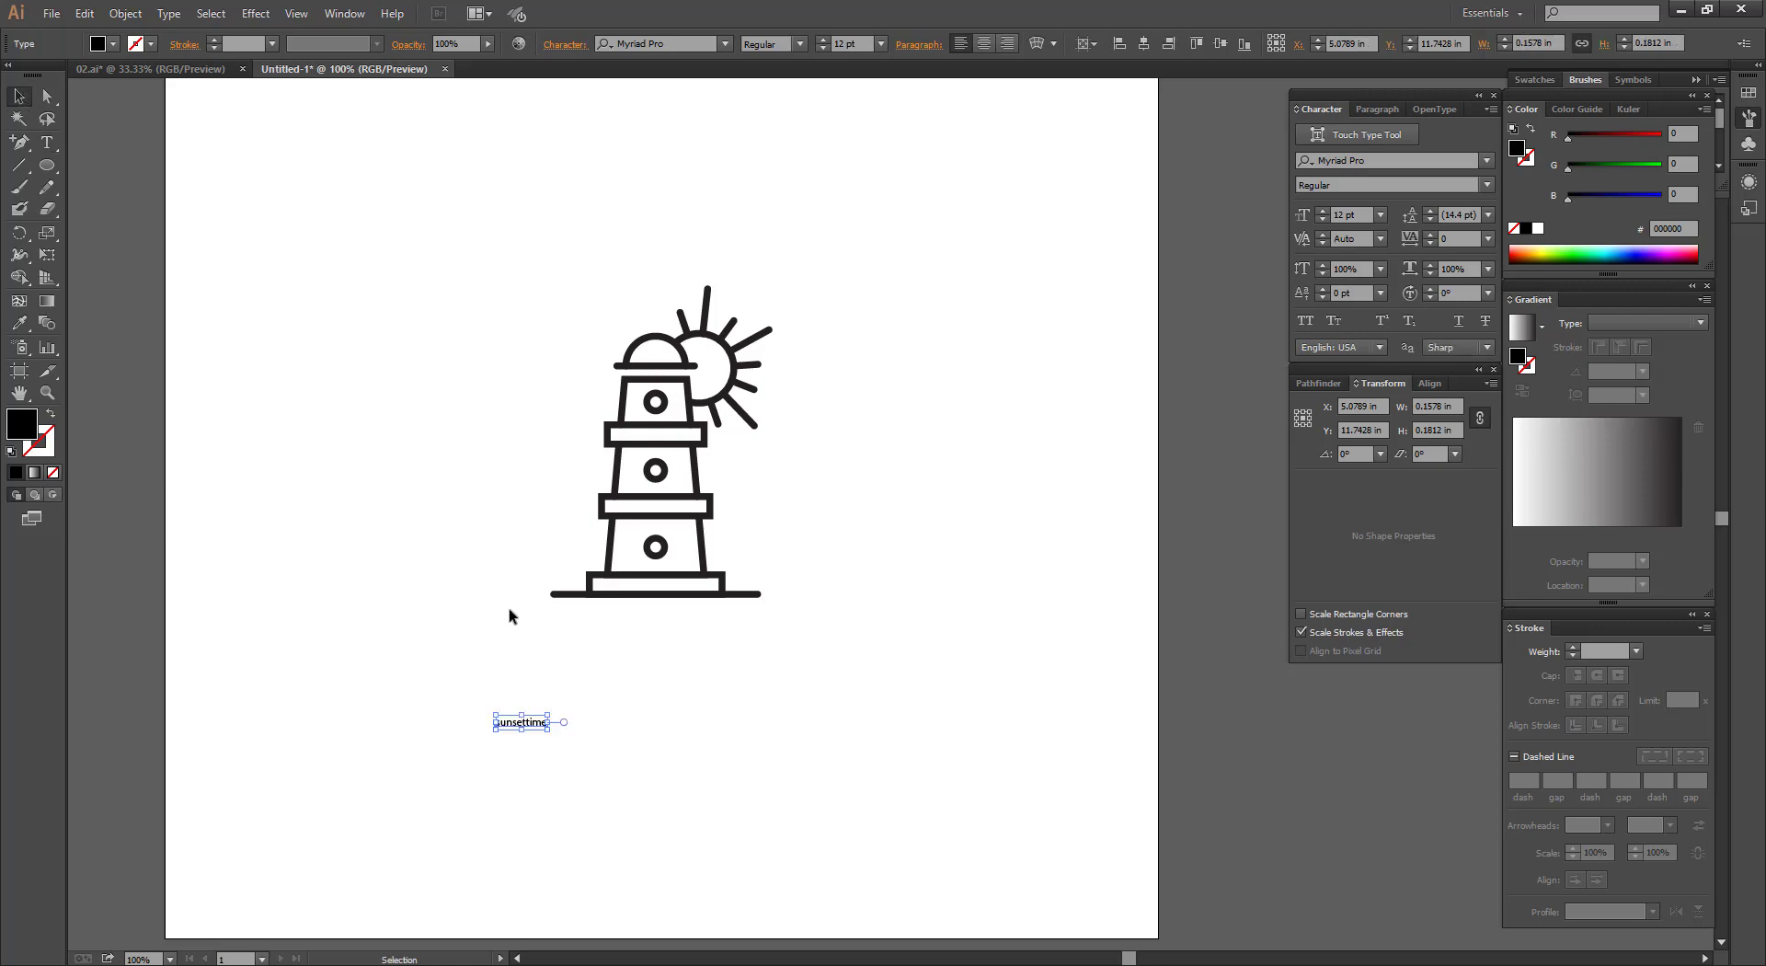
left_click_drag(552, 720, 865, 720)
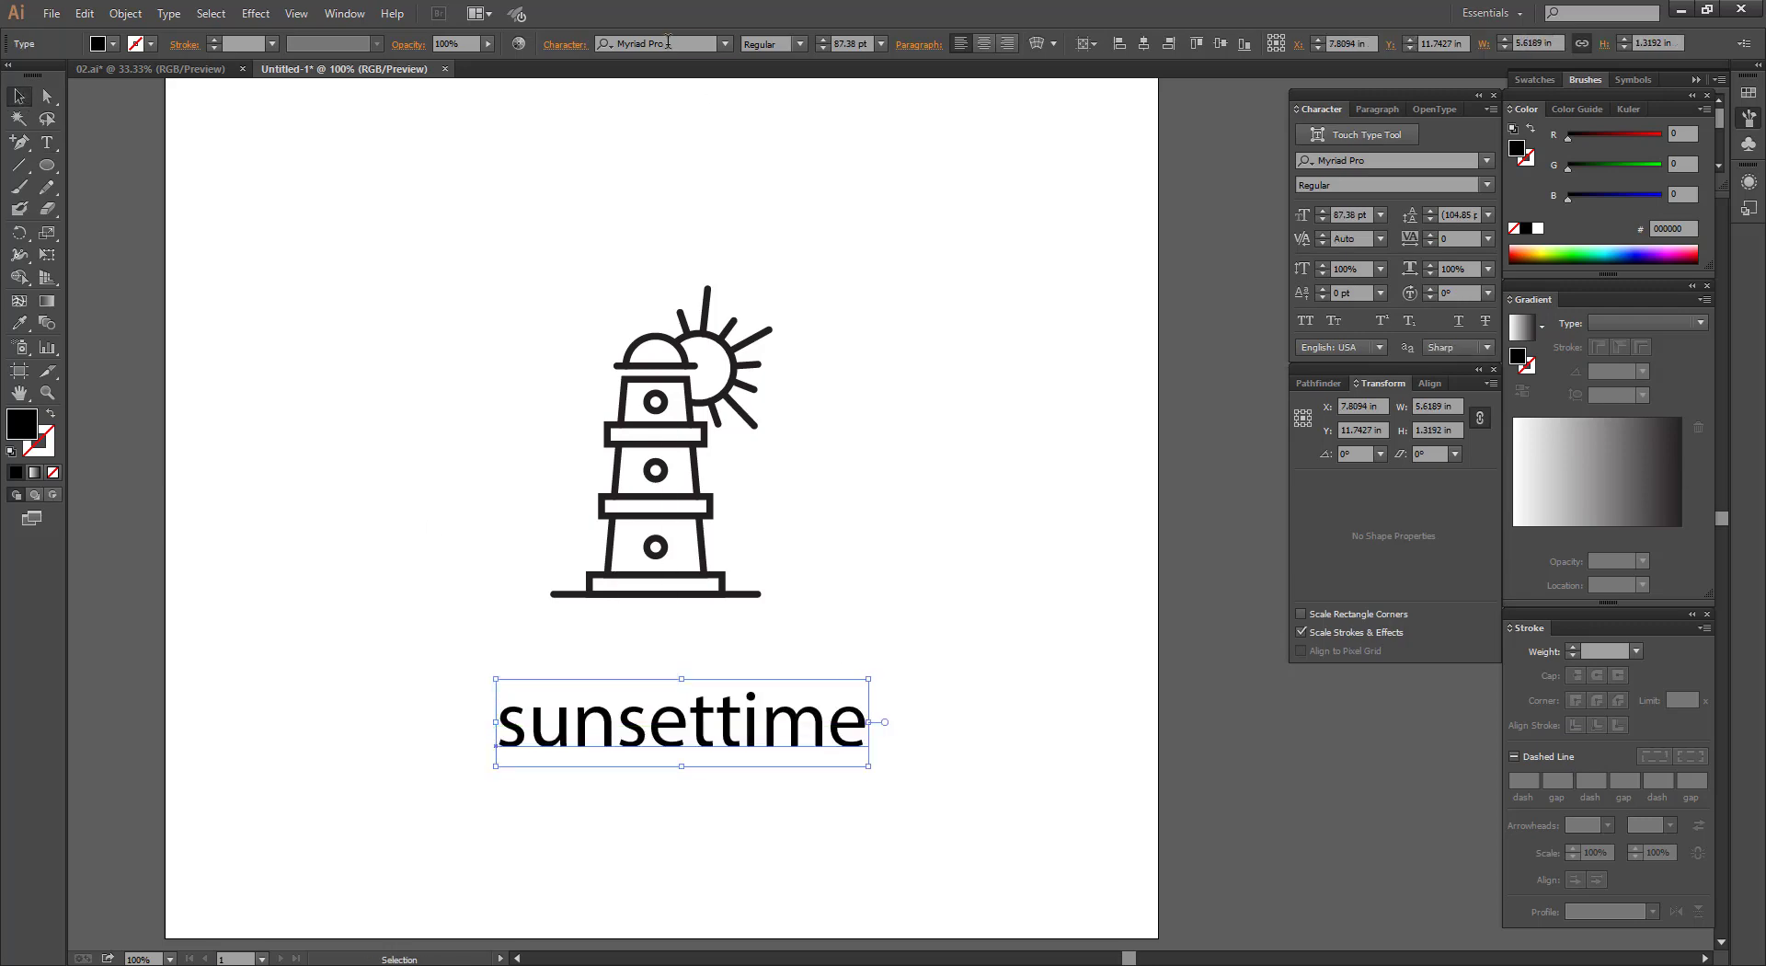
Set the sunsettime text in Montserrat Bold, all caps, with a tracking of 200.
left_click(668, 44)
type("mon")
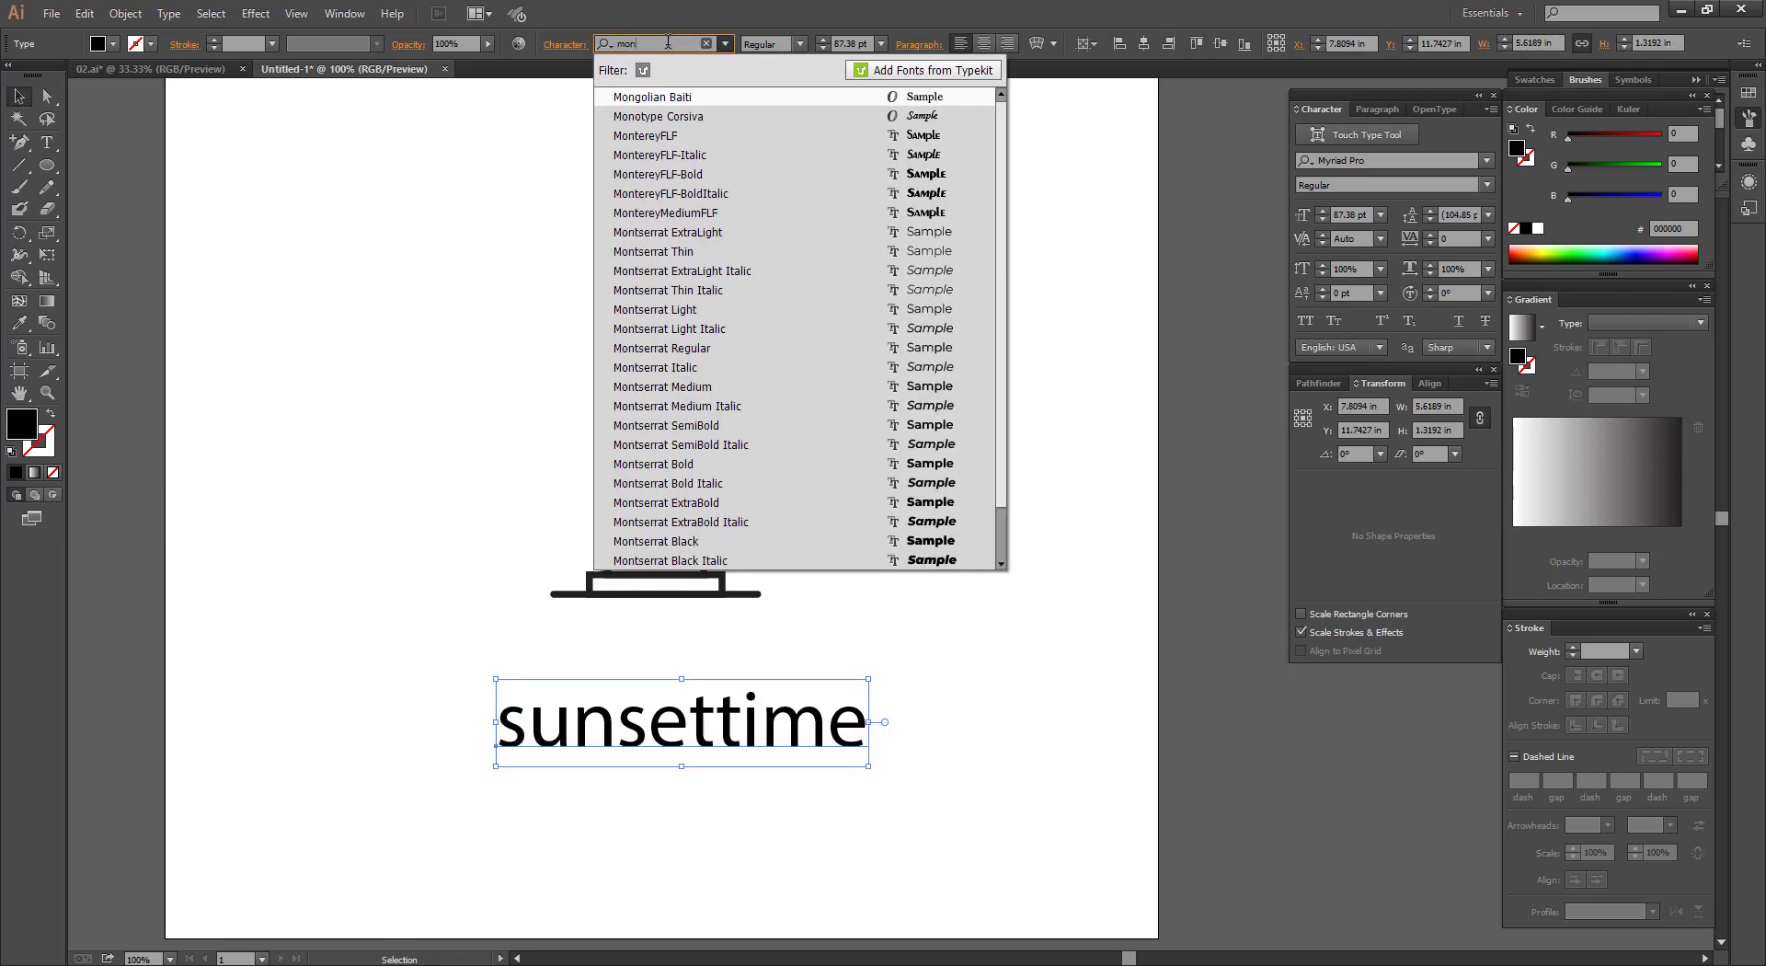
left_click(948, 463)
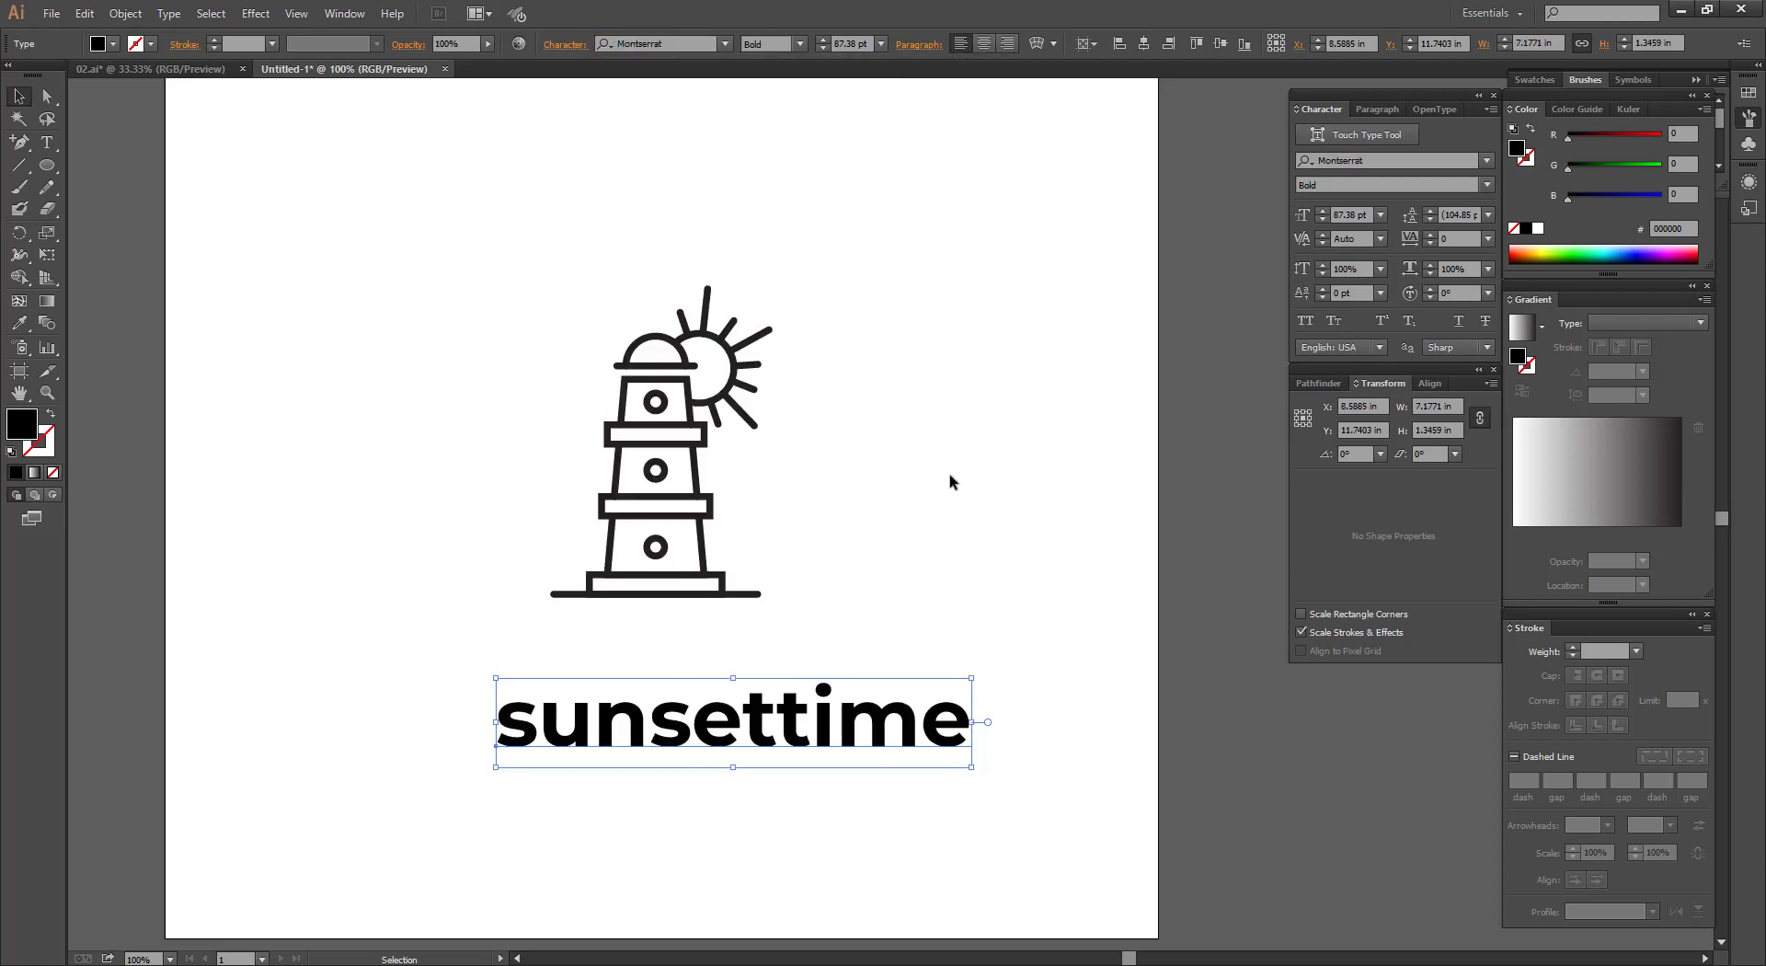
left_click(1307, 321)
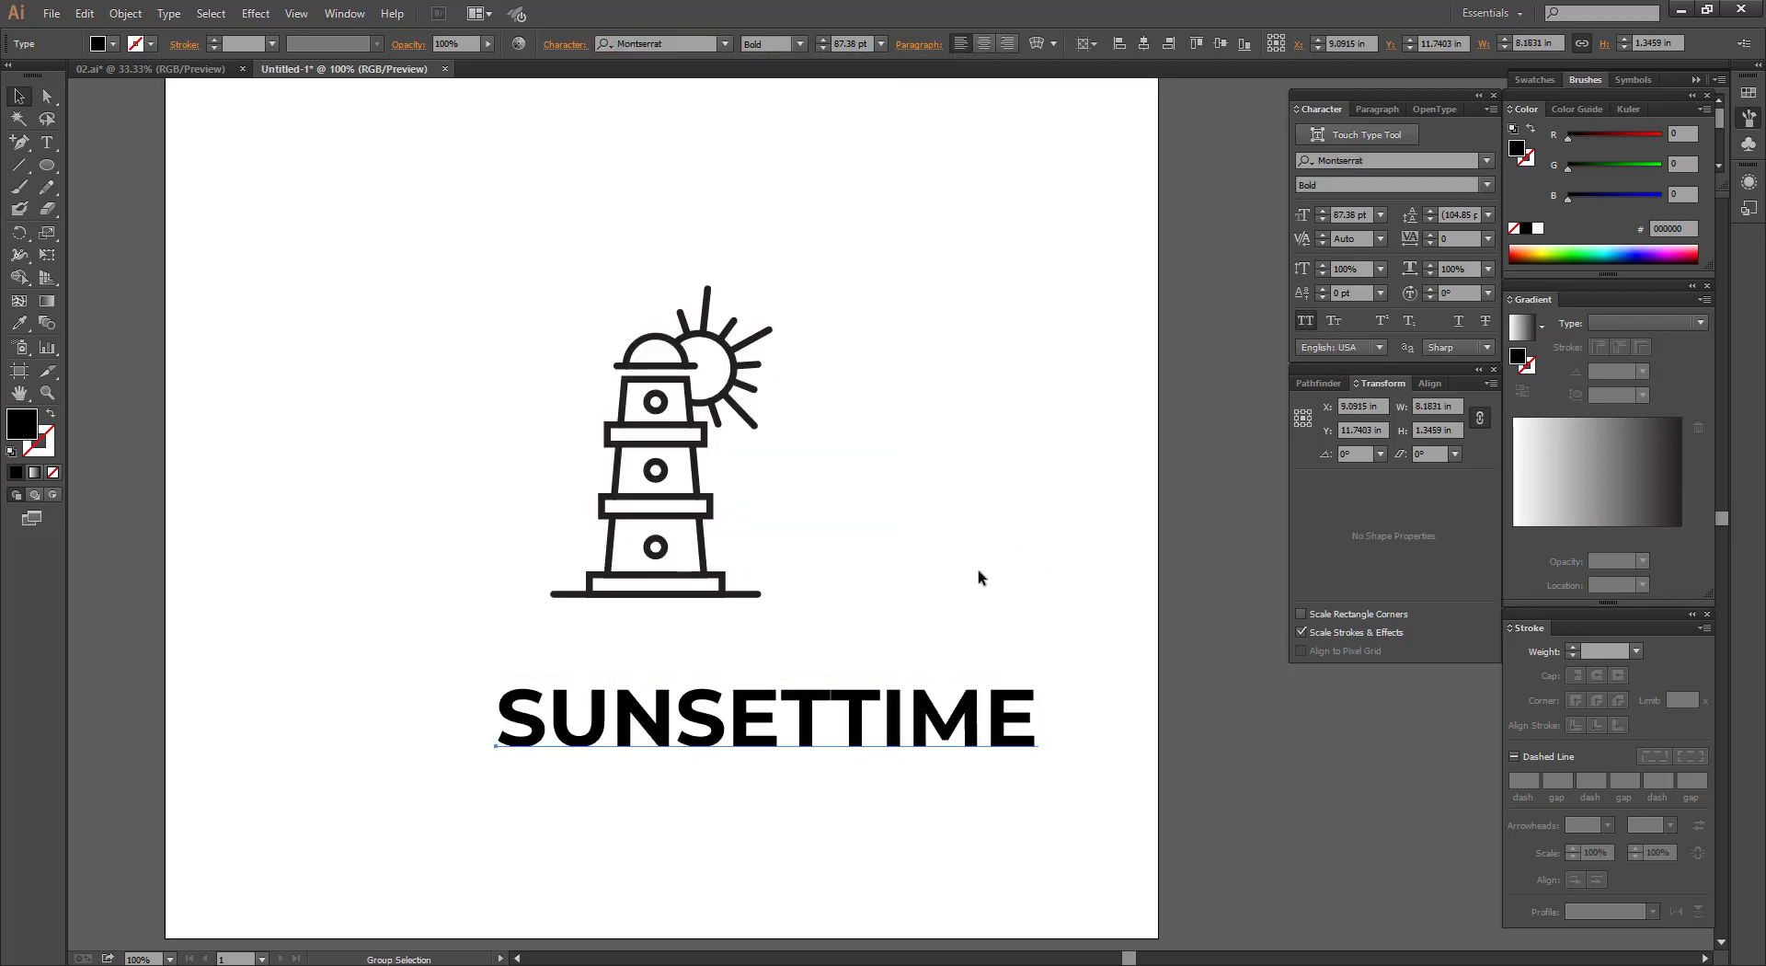
key("ctrl+alt+Right")
key("ctrl+alt+Right")
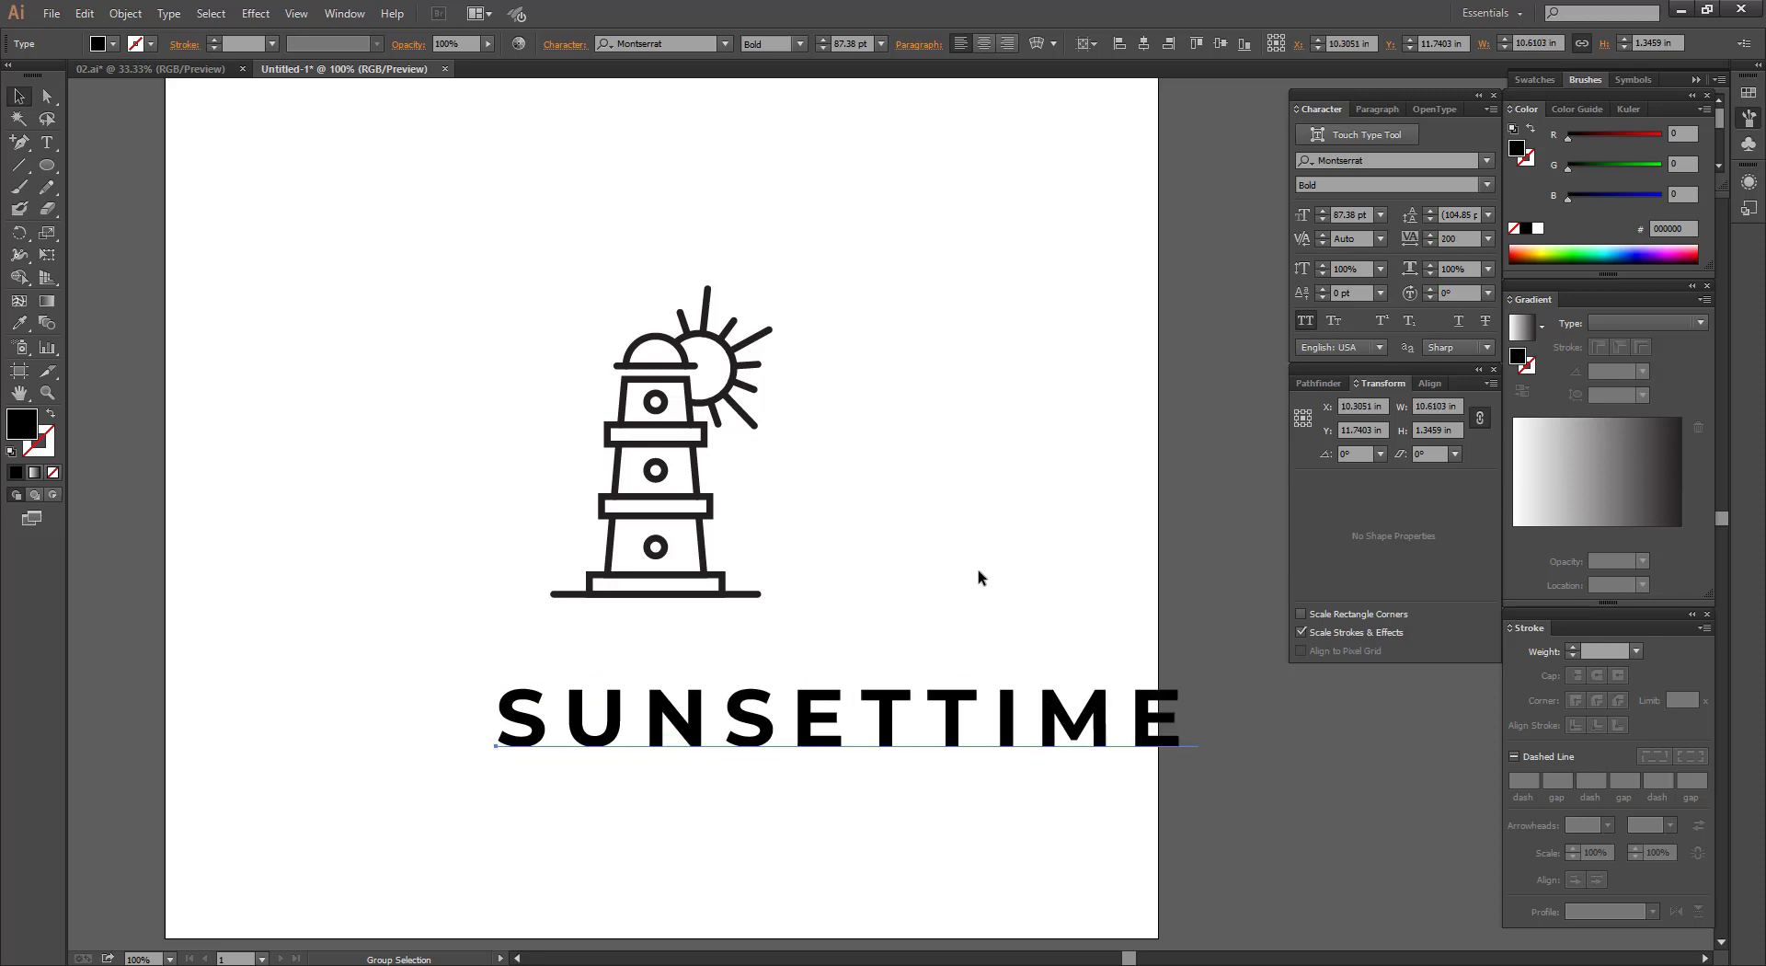
Convert the SUNSETTIME text to outlines and centre it horizontally on the artboard.
left_click(1144, 43)
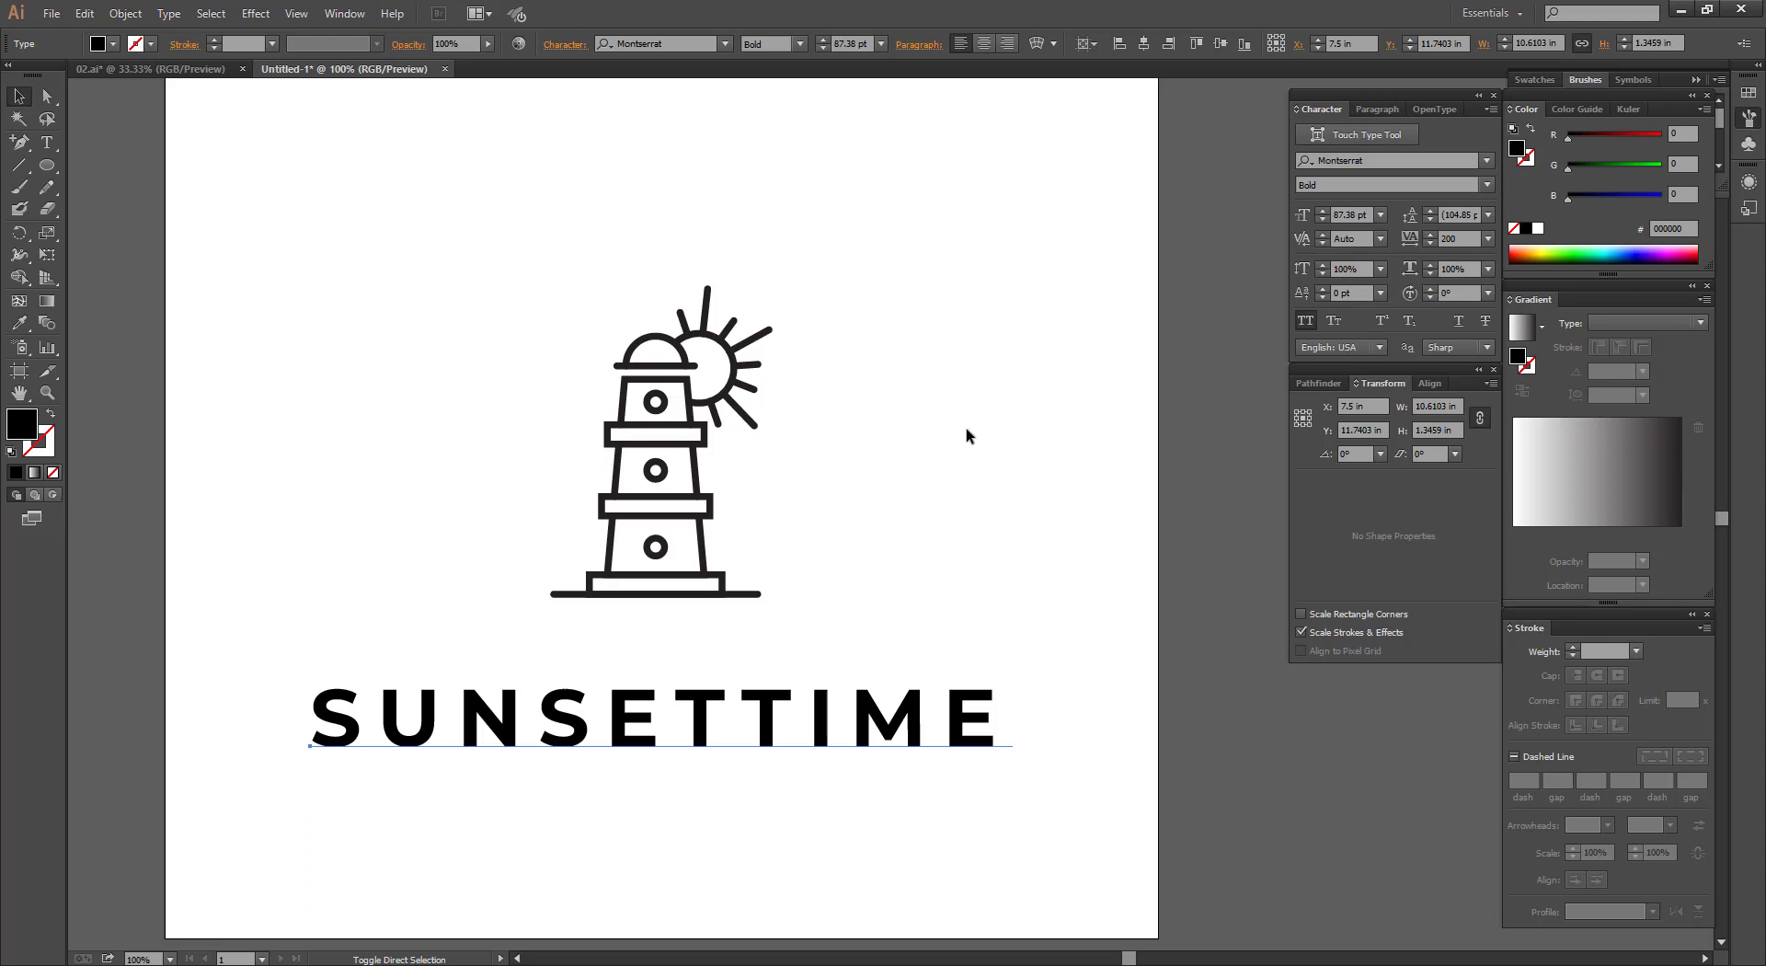
key("ctrl+shift+o")
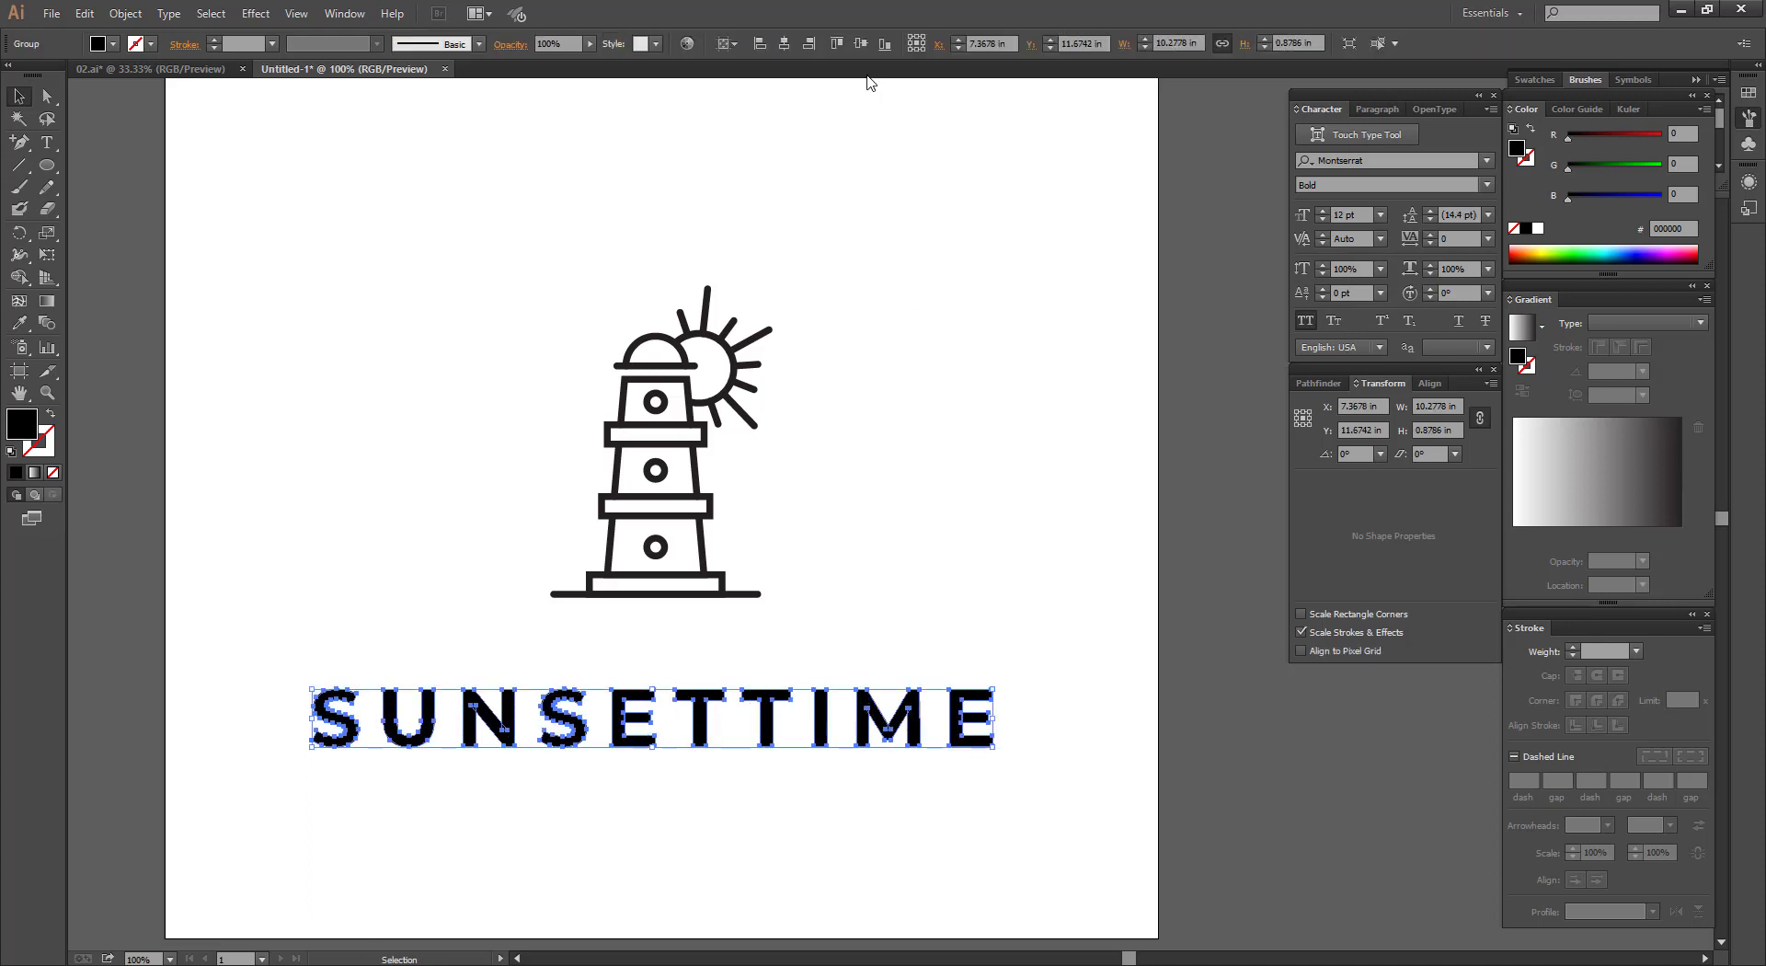
left_click(784, 44)
Shrink the SUNSETTIME wordmark to about 5.39 in wide and place it just beneath the ground line.
left_click_drag(660, 750, 687, 630)
left_click(687, 727)
left_click(1314, 385)
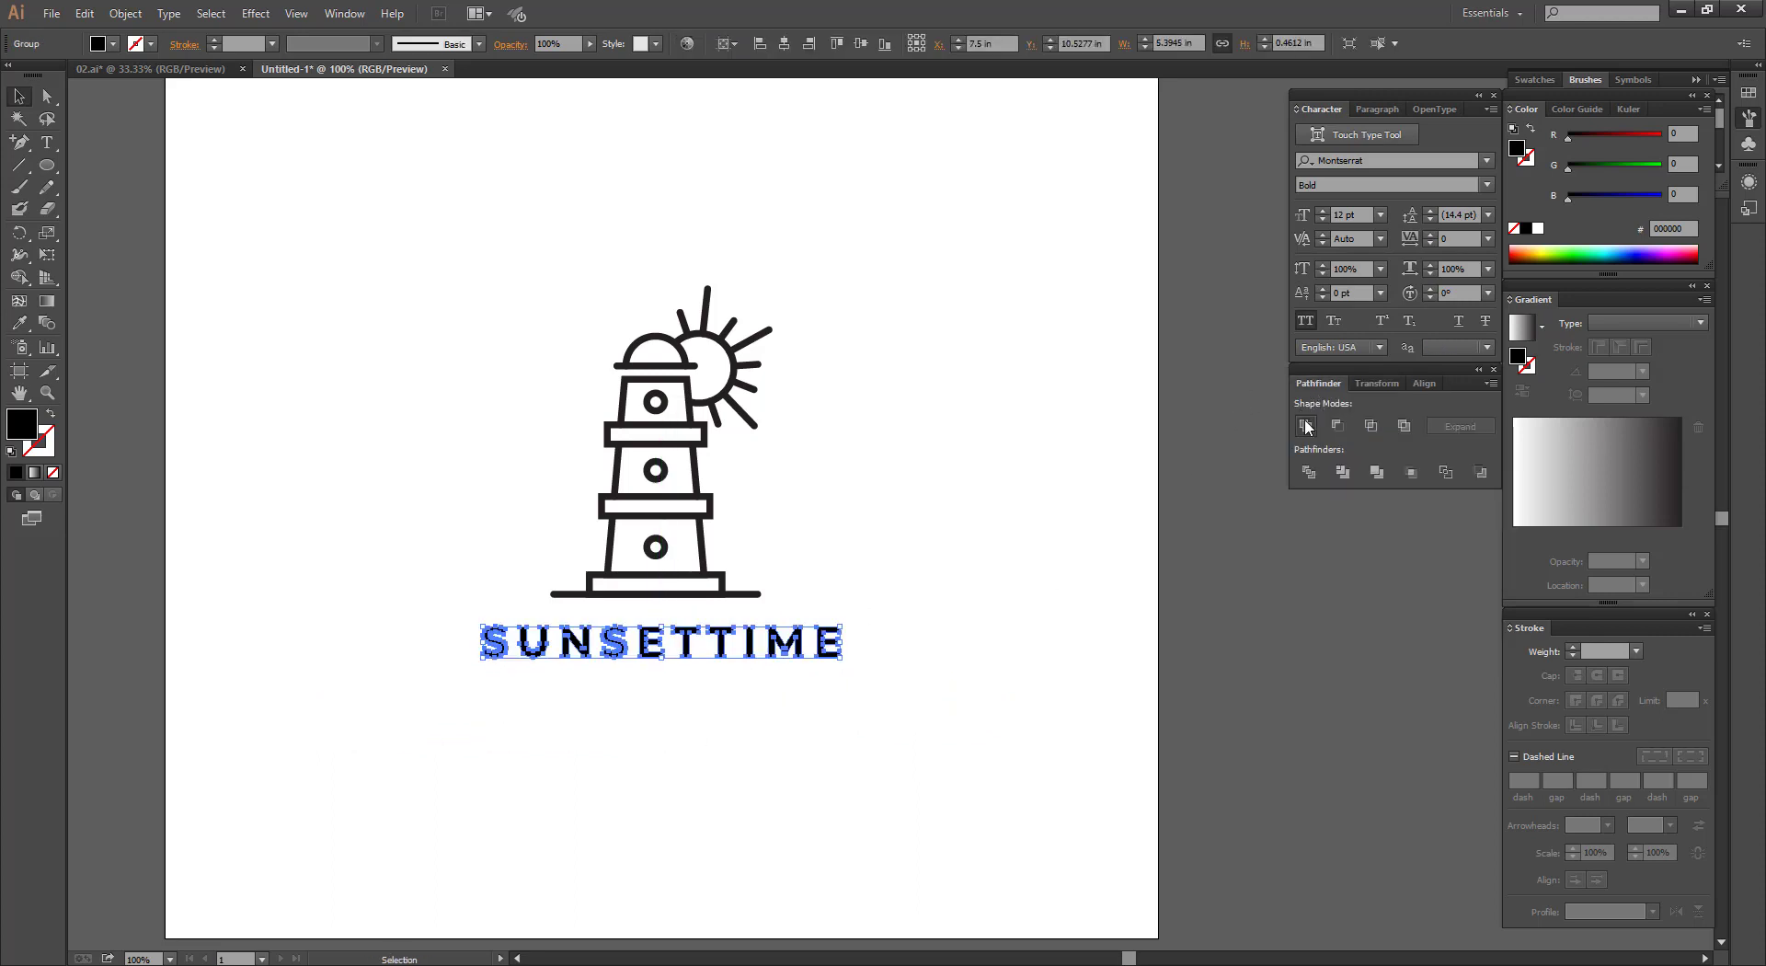
Enlarge the SUNSETTIME wordmark slightly about its centre, keeping it centred beneath the lighthouse.
left_click(957, 500)
scroll(552, 396, "up", 2)
left_click_drag(402, 356, 1021, 777)
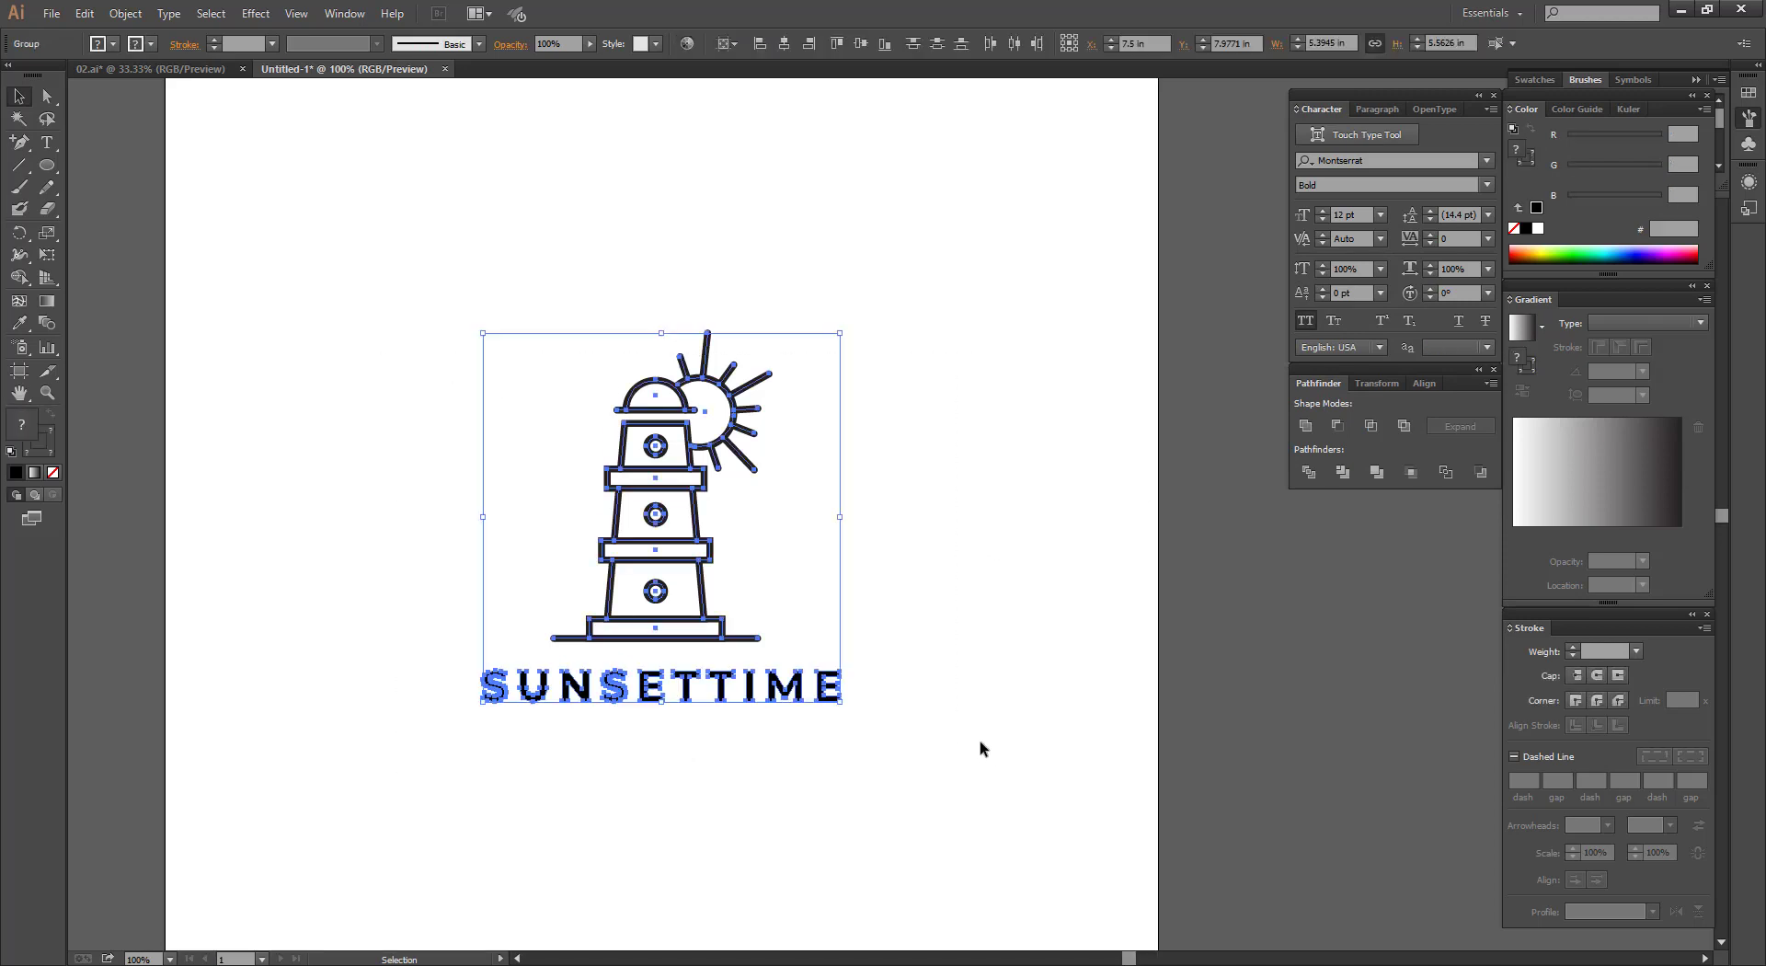
left_click_drag(826, 639, 881, 690)
left_click(1049, 741)
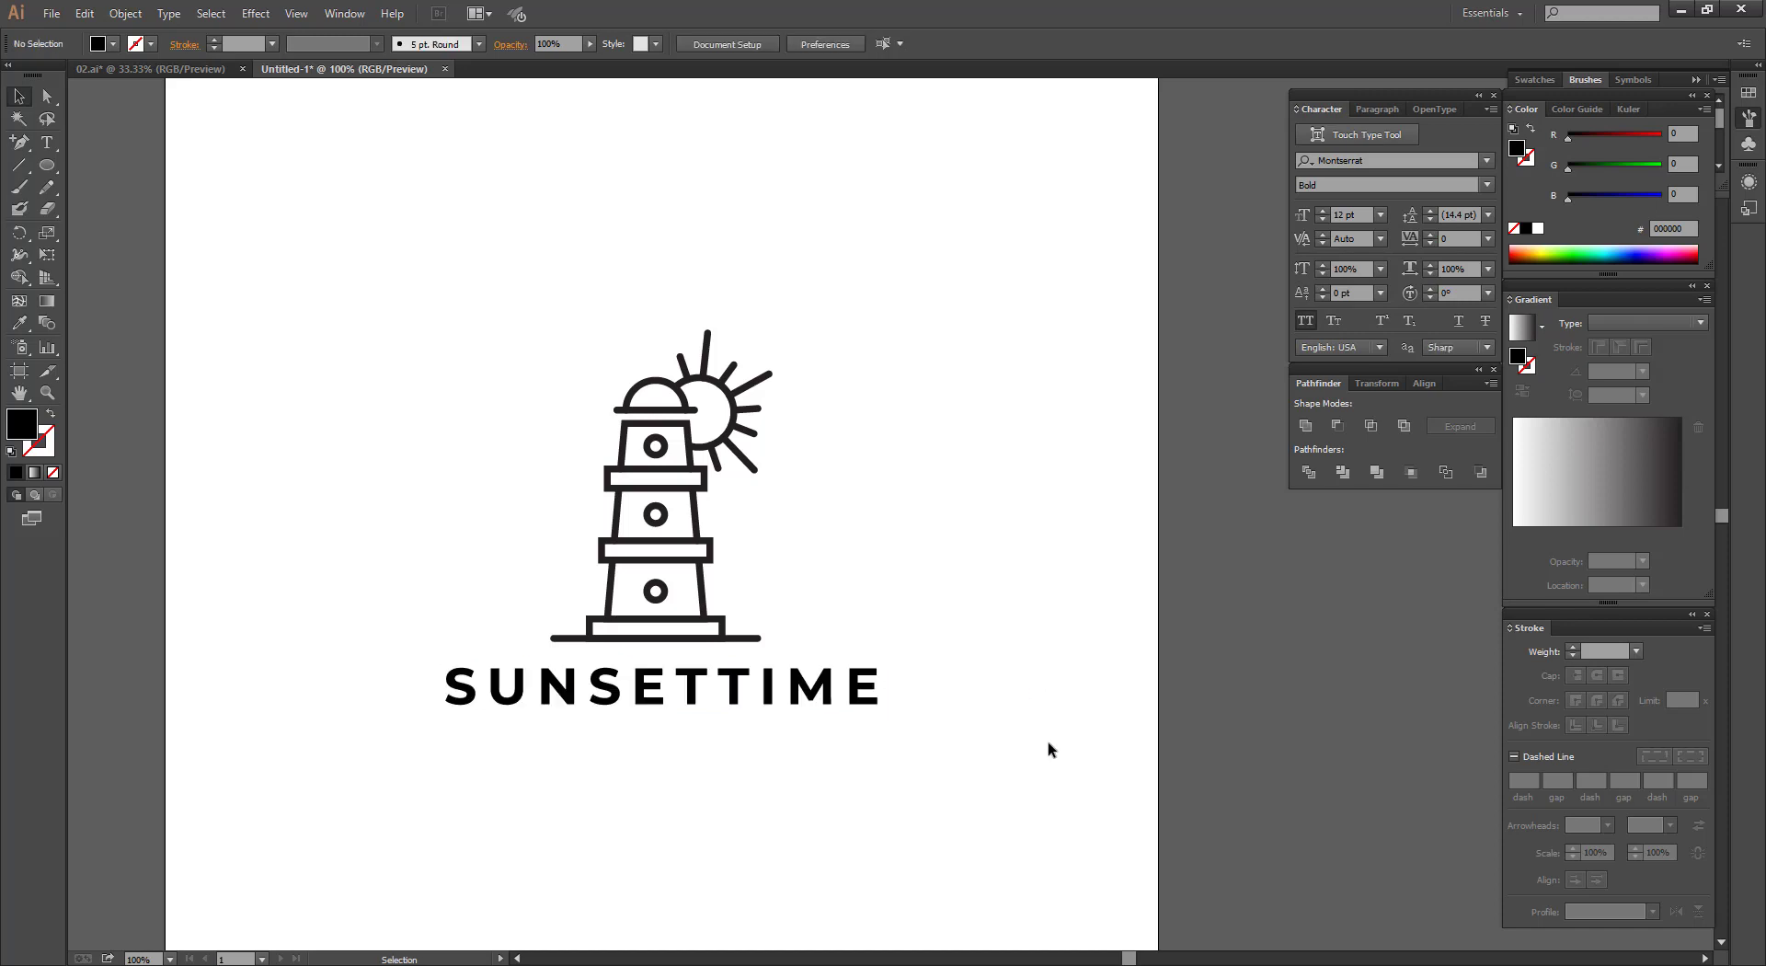
left_click(878, 695, "shift")
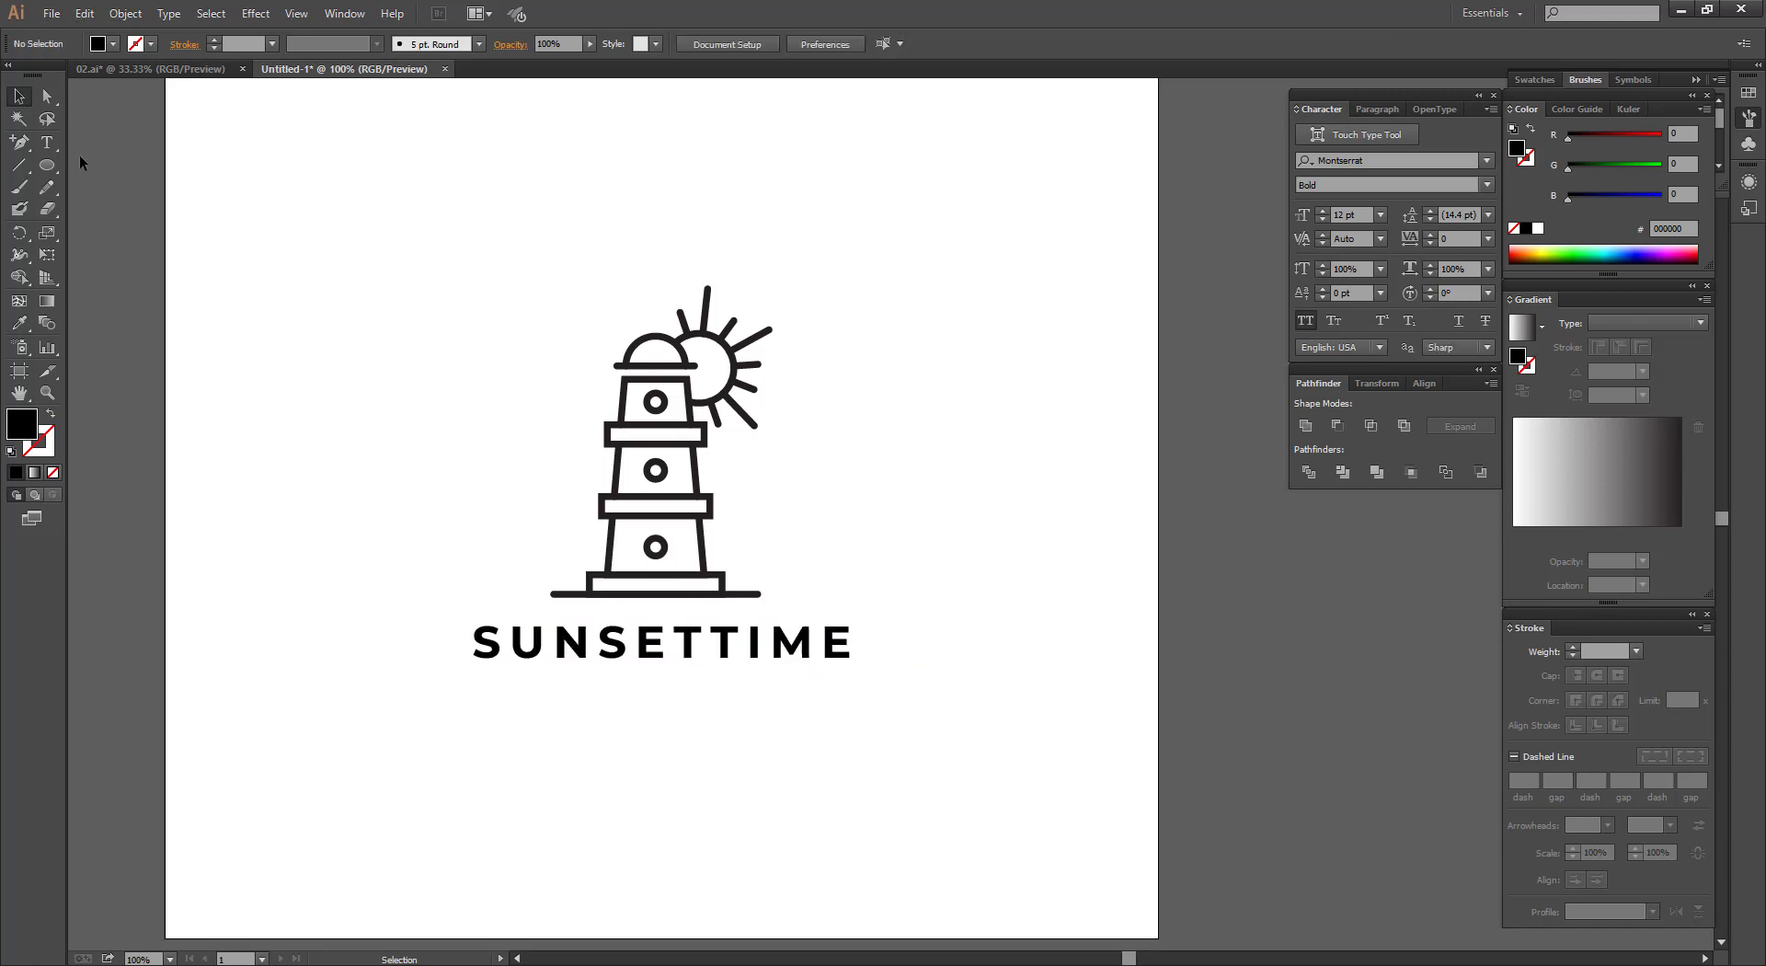
Add the text "YOUR TAG HERE" in 12 pt Montserrat Bold beside the dome and widen its tracking to over 500.
key("t")
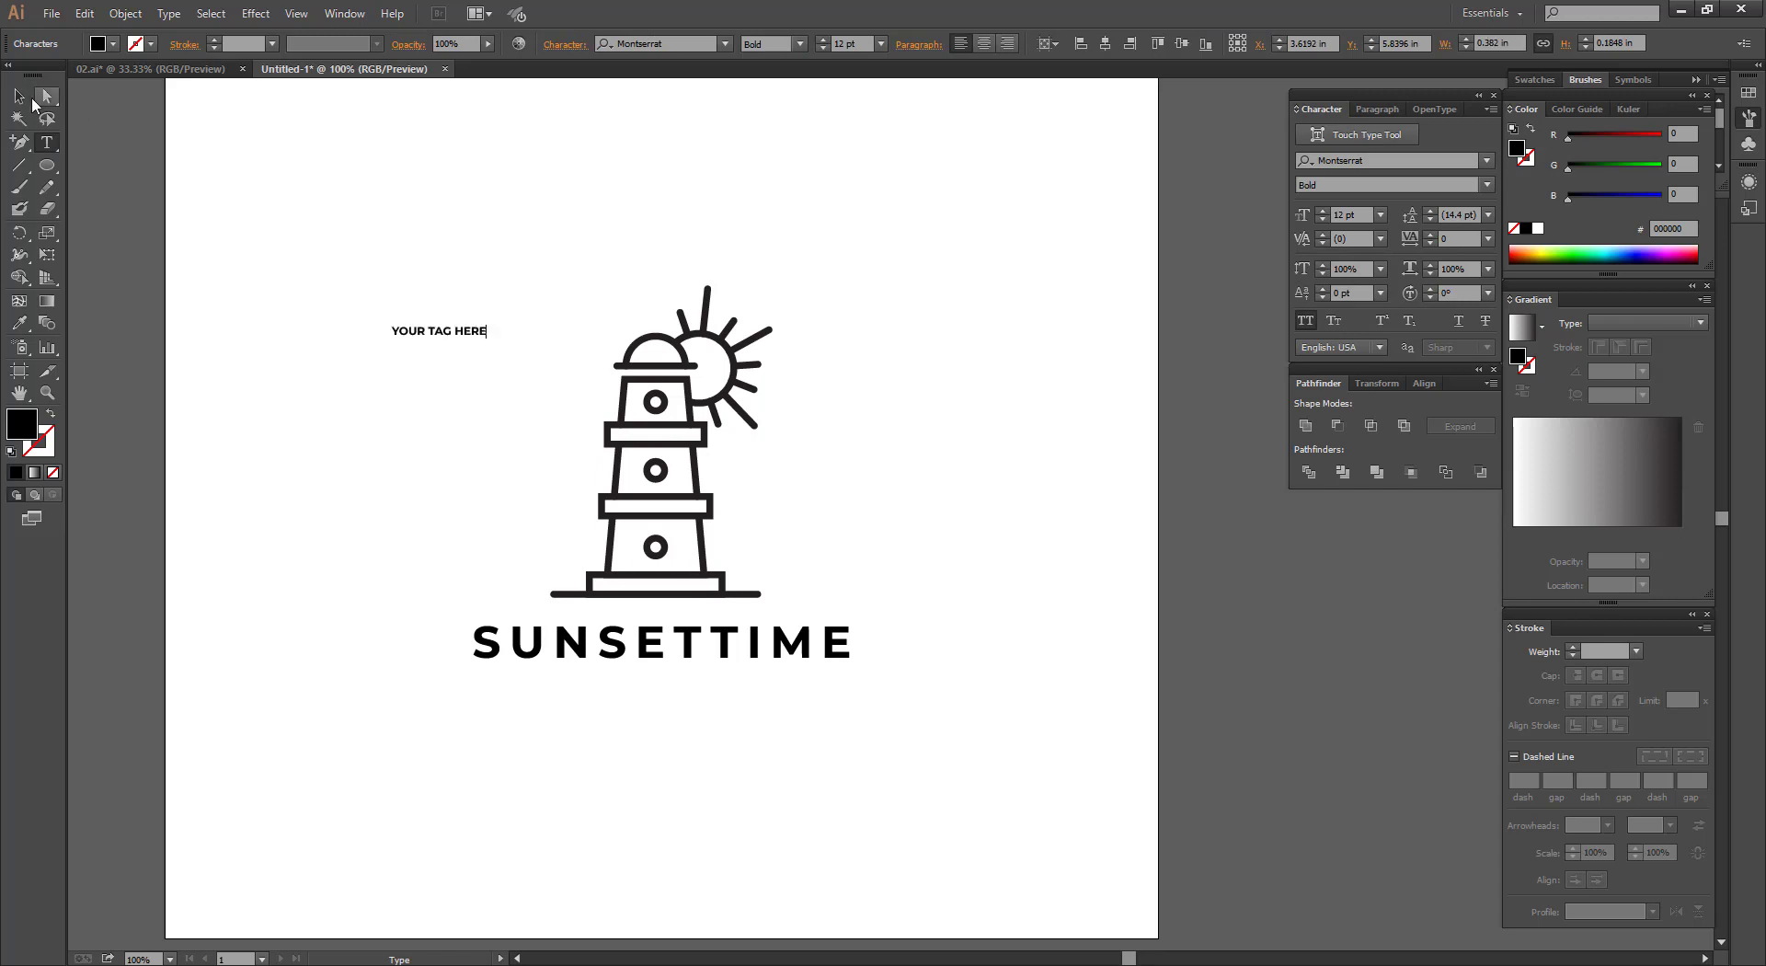
left_click(23, 99)
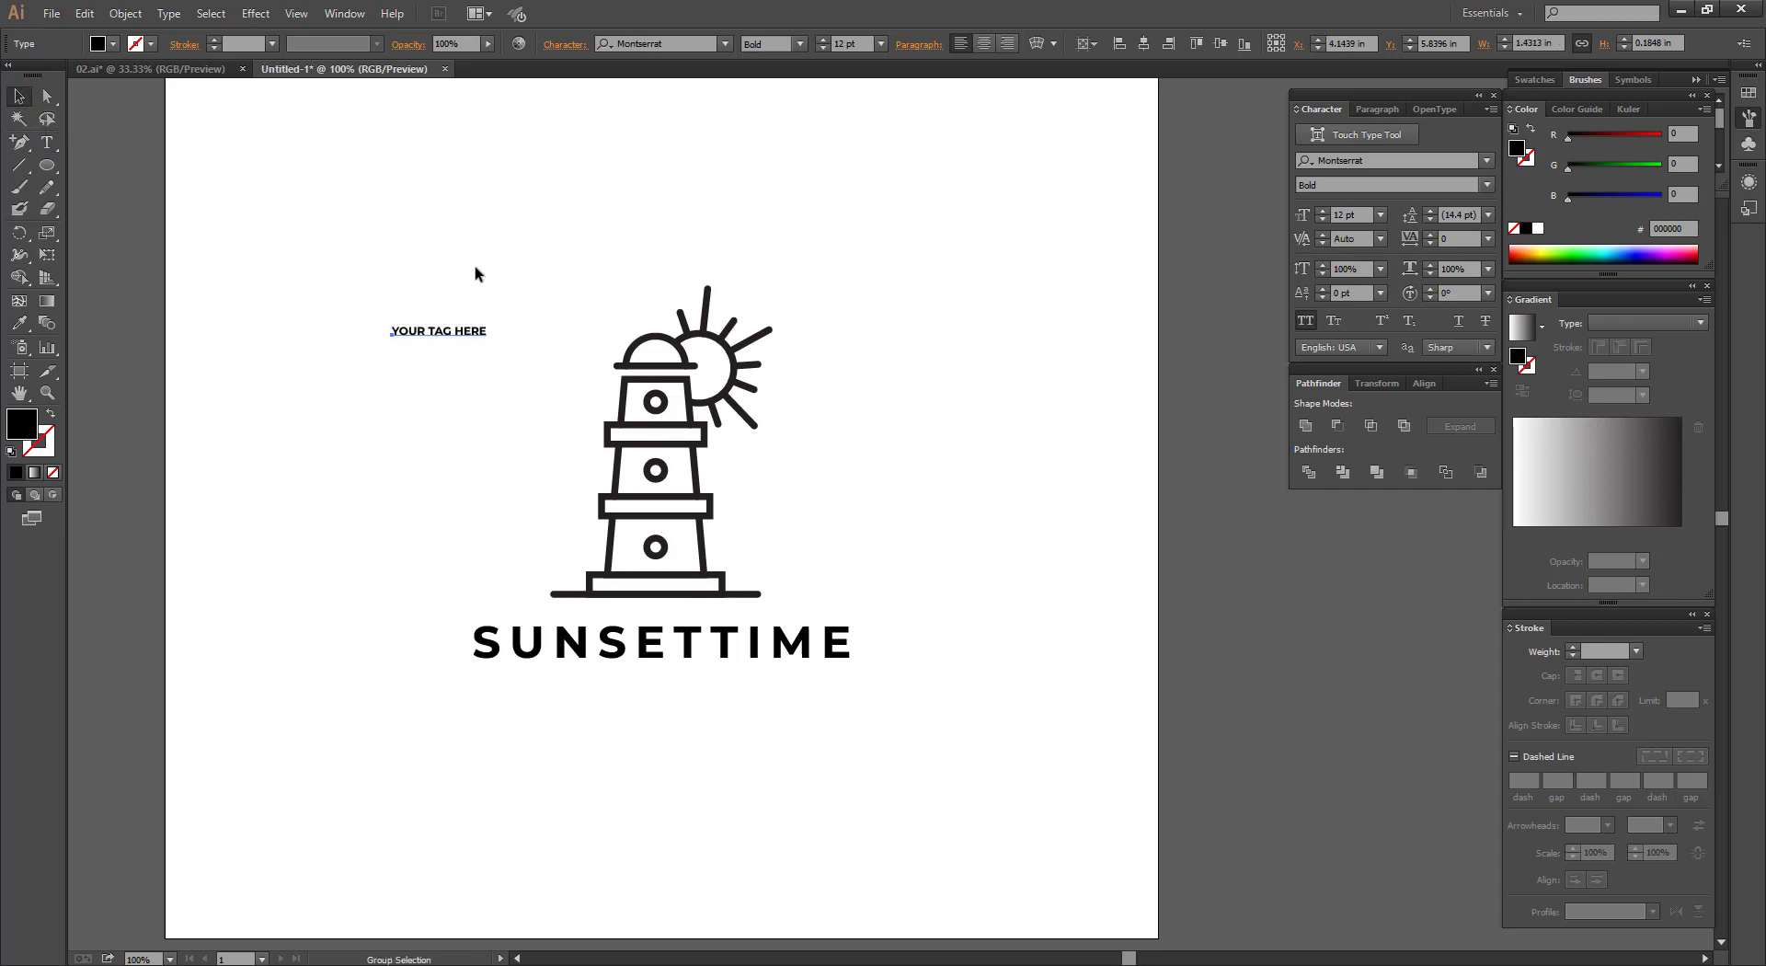
key("ctrl+alt+Right")
key("ctrl+alt+Right")
key("ctrl+alt+Right")
key("ctrl+alt+Right")
key("ctrl+alt+Right")
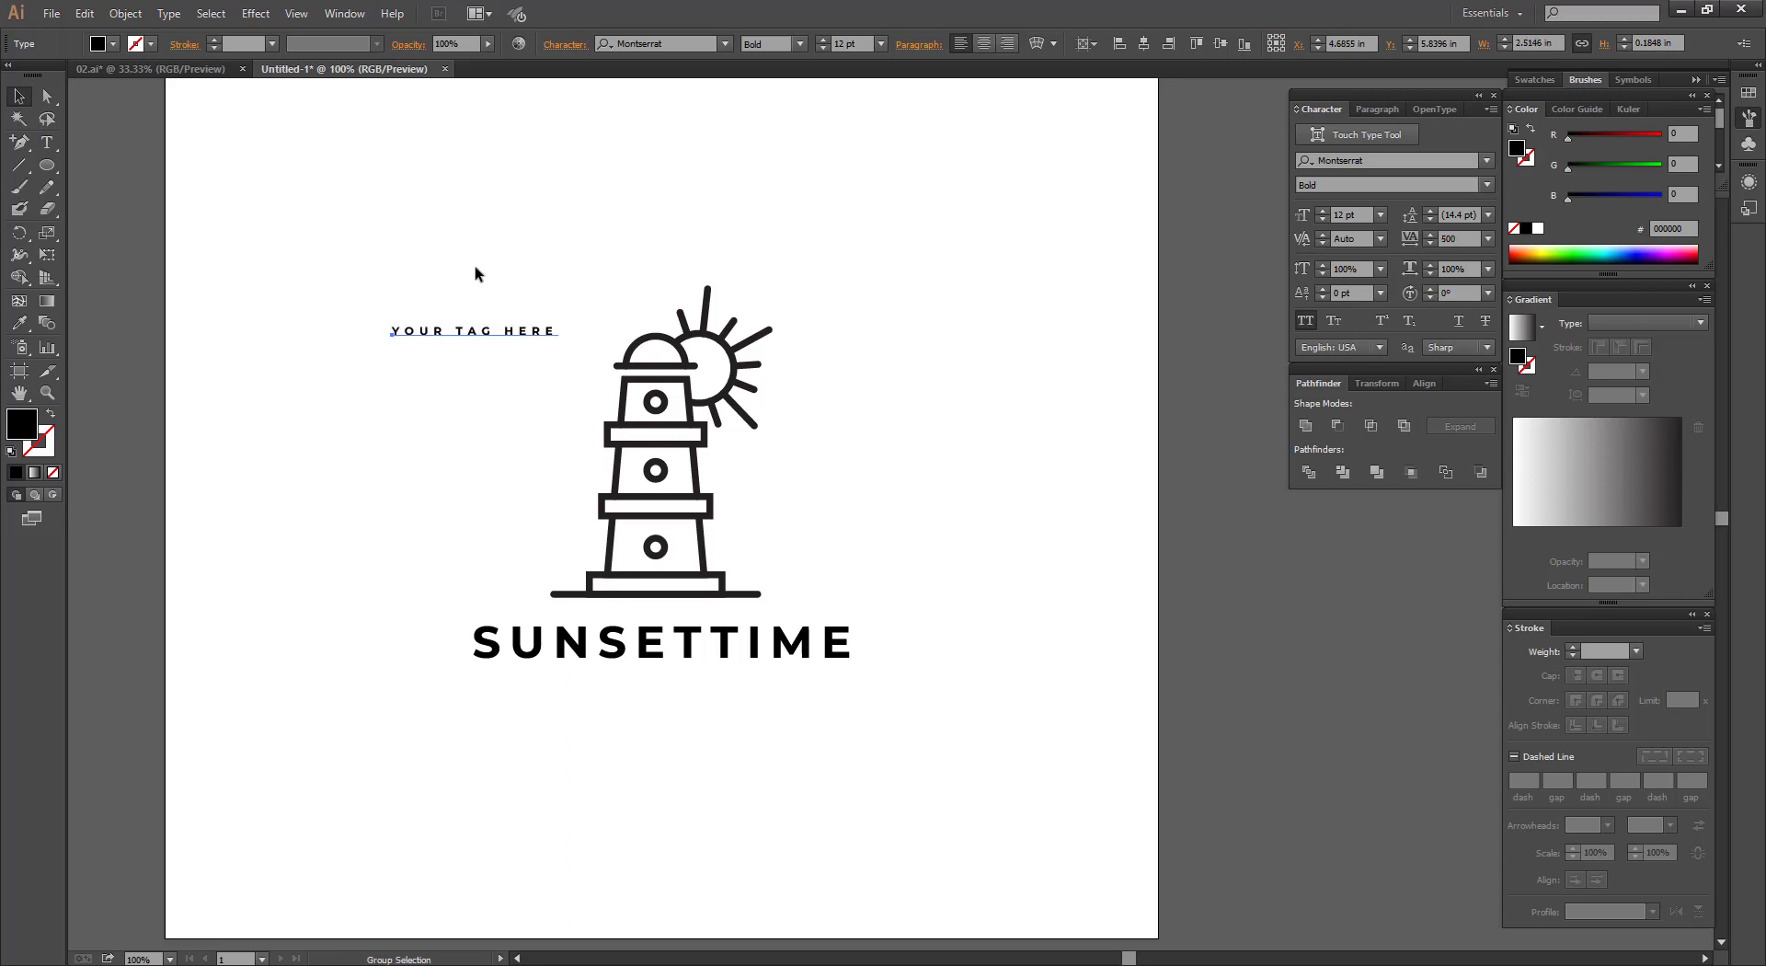
key("ctrl+alt+Right")
key("ctrl+alt+Right")
key("ctrl+alt+Right")
left_click(388, 194)
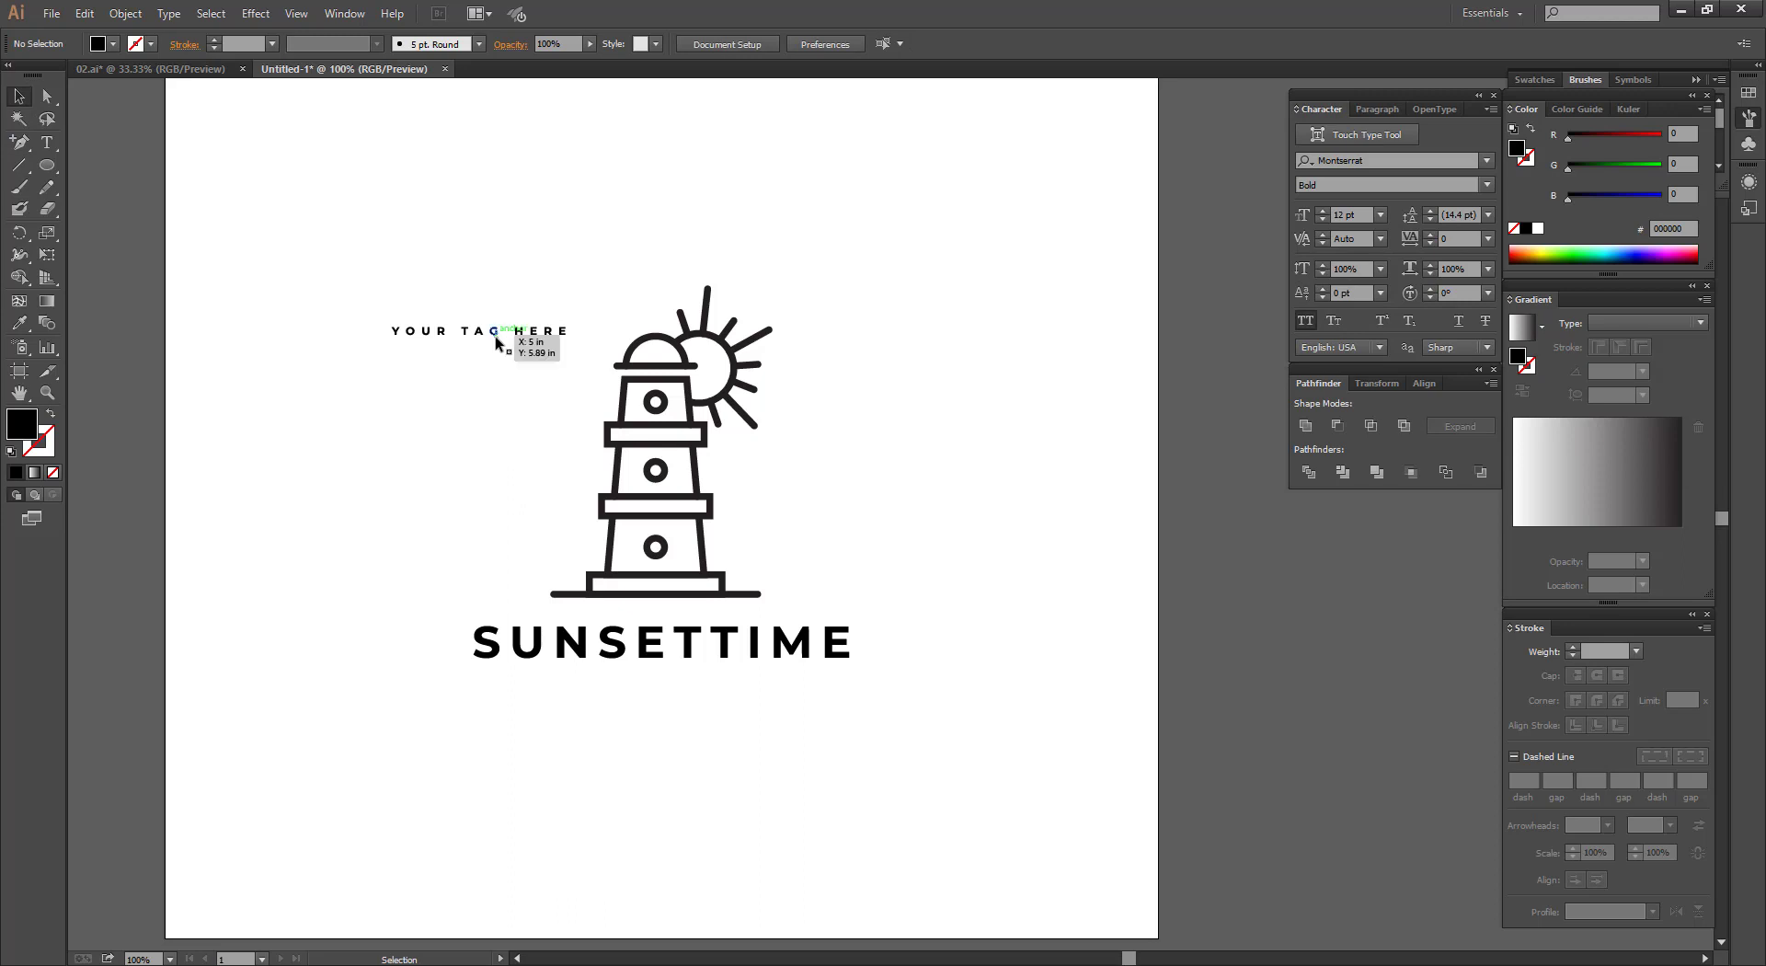
Place the YOUR TAG HERE tagline, about 3.63 in wide, just beneath the SUNSETTIME wordmark and centre it horizontally on the artboard.
left_click_drag(495, 340, 810, 688)
left_click(782, 44)
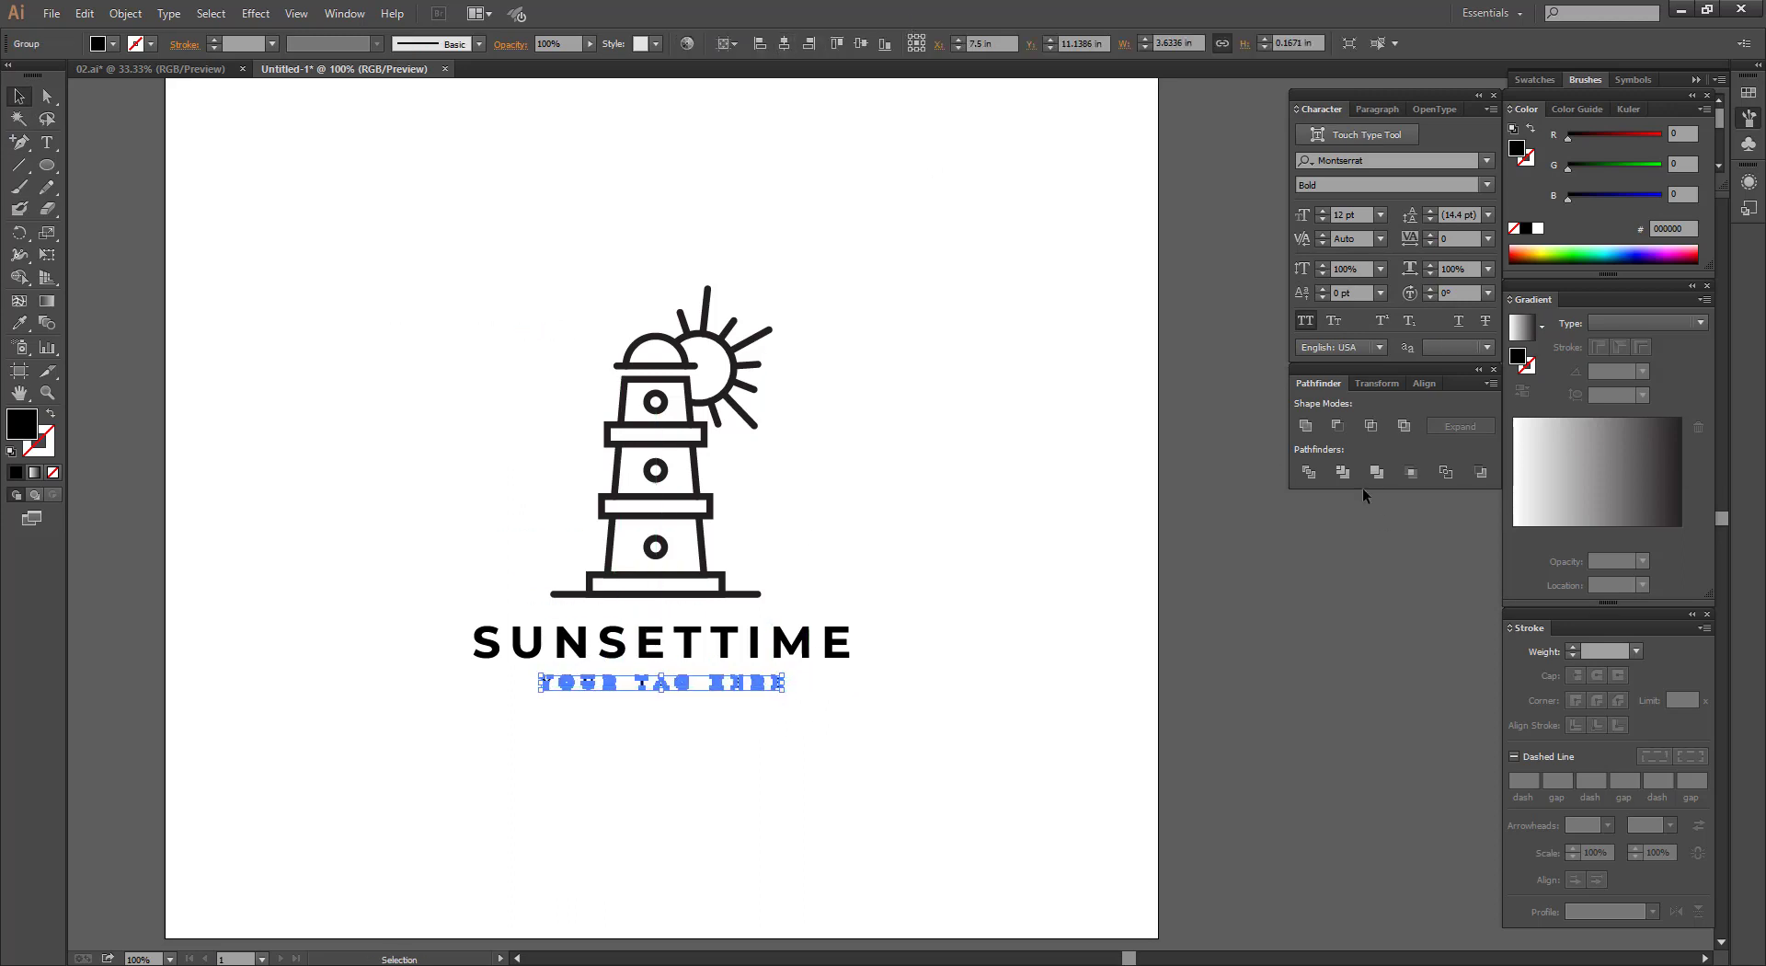
Move the wordmark and tagline slightly down from the ground line and nudge the tagline closer to the wordmark.
left_click(857, 546)
left_click_drag(465, 626, 714, 761)
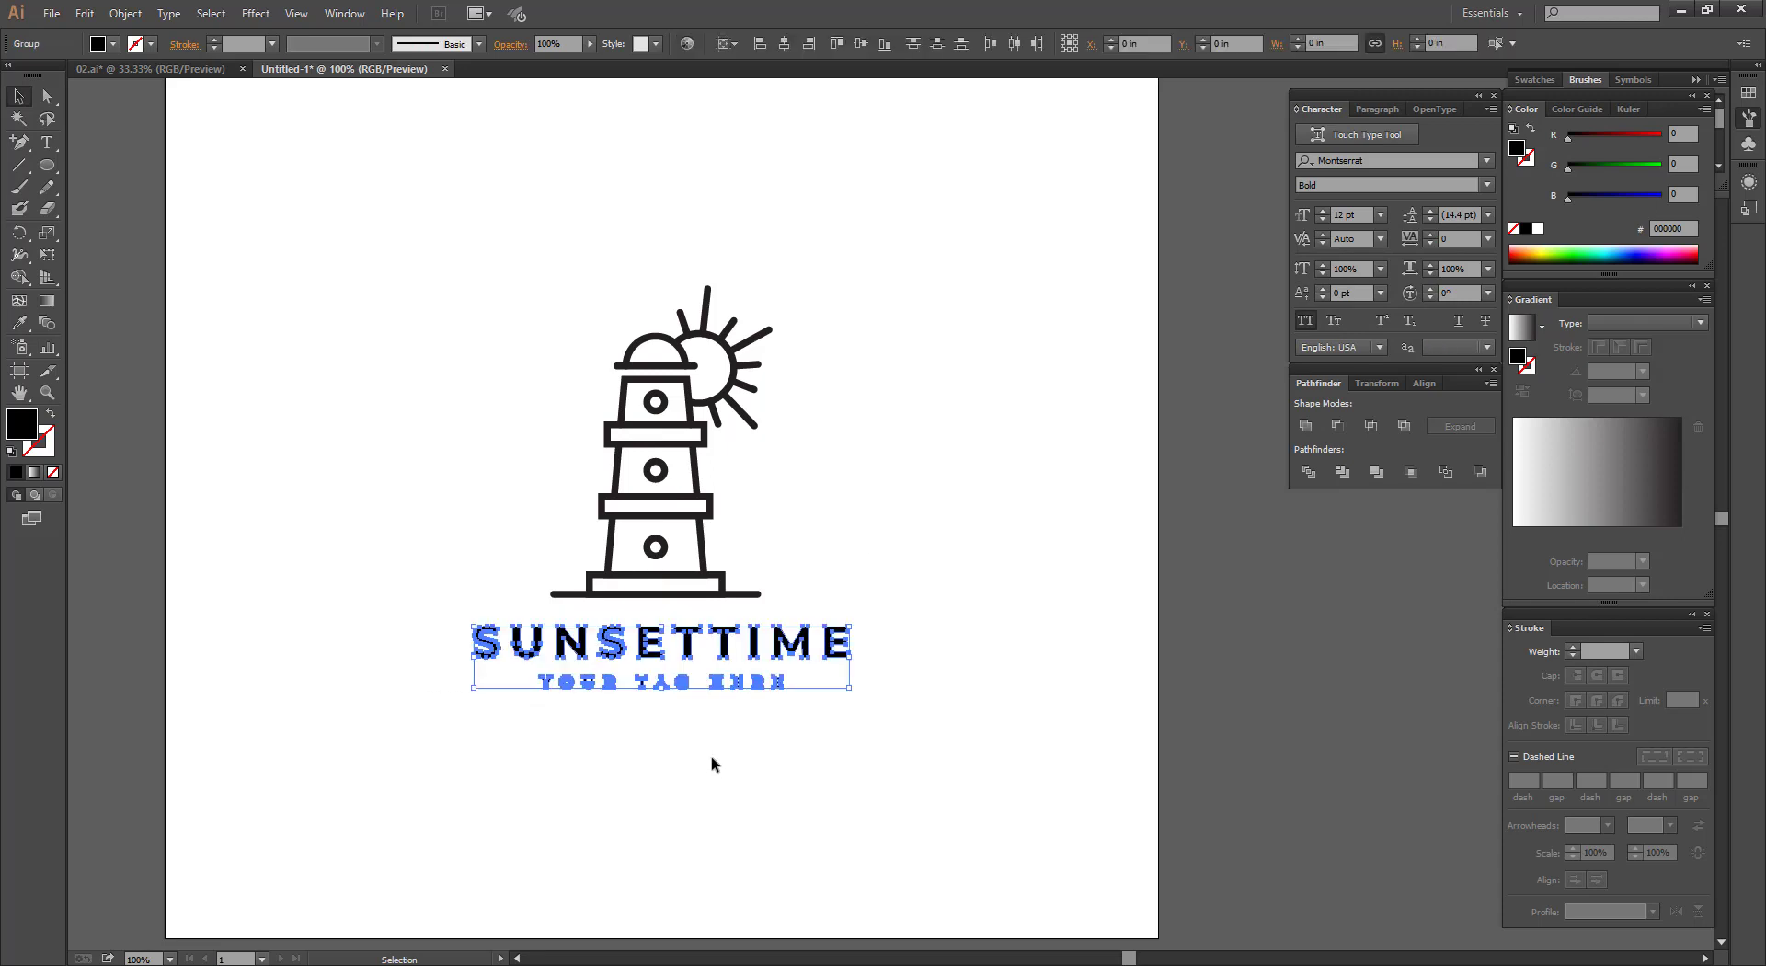
key("ctrl+g")
key("shift+Up")
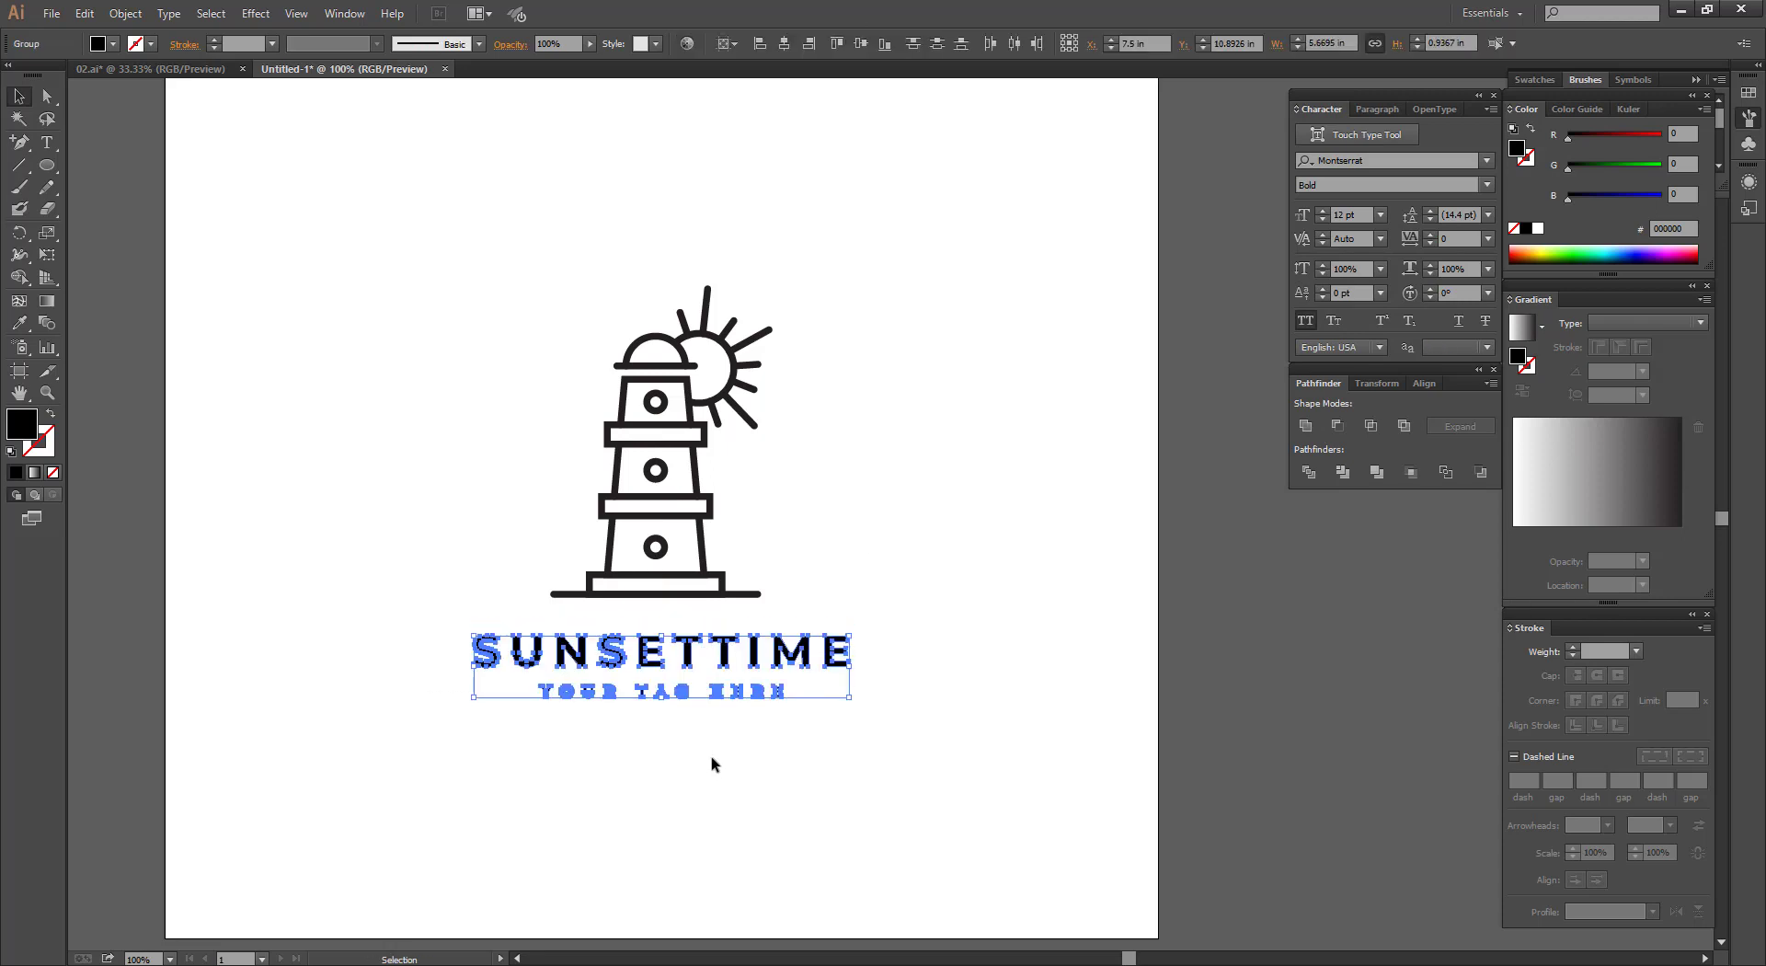
left_click(712, 756)
left_click(712, 695)
key("Up")
key("Up")
key("Up")
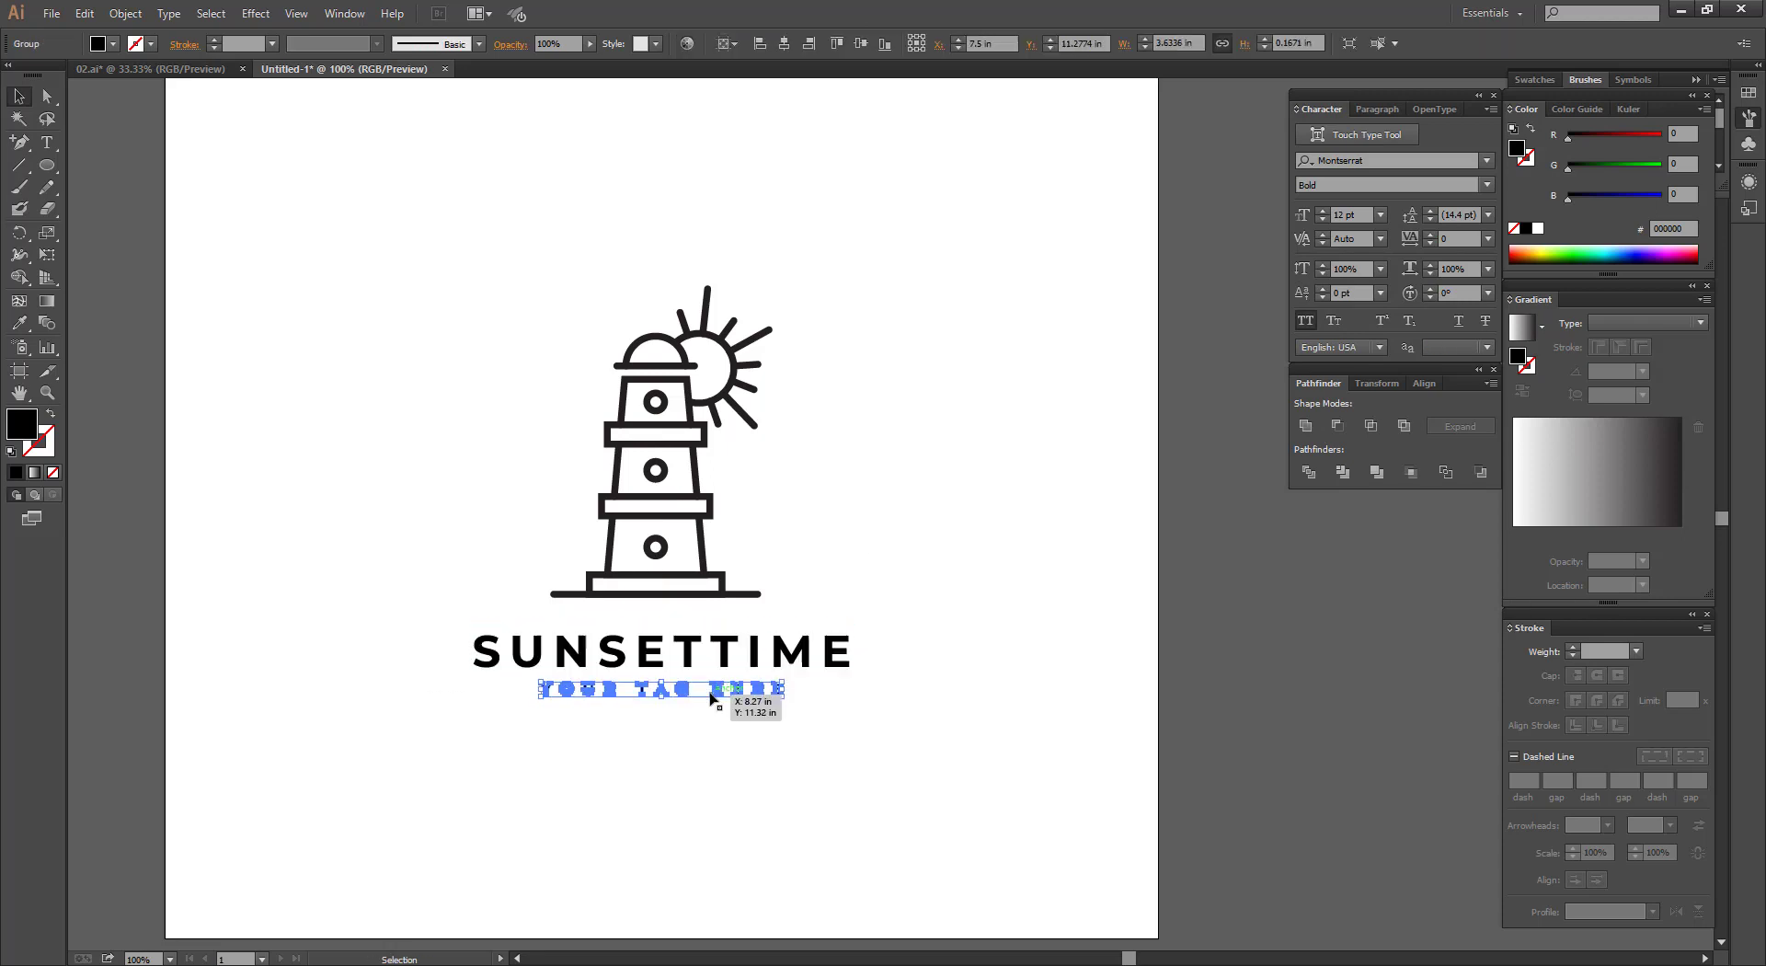
Centre the complete logo, including lighthouse, wordmark and tagline, horizontally and vertically on the artboard.
left_click(701, 750)
key("ctrl+a")
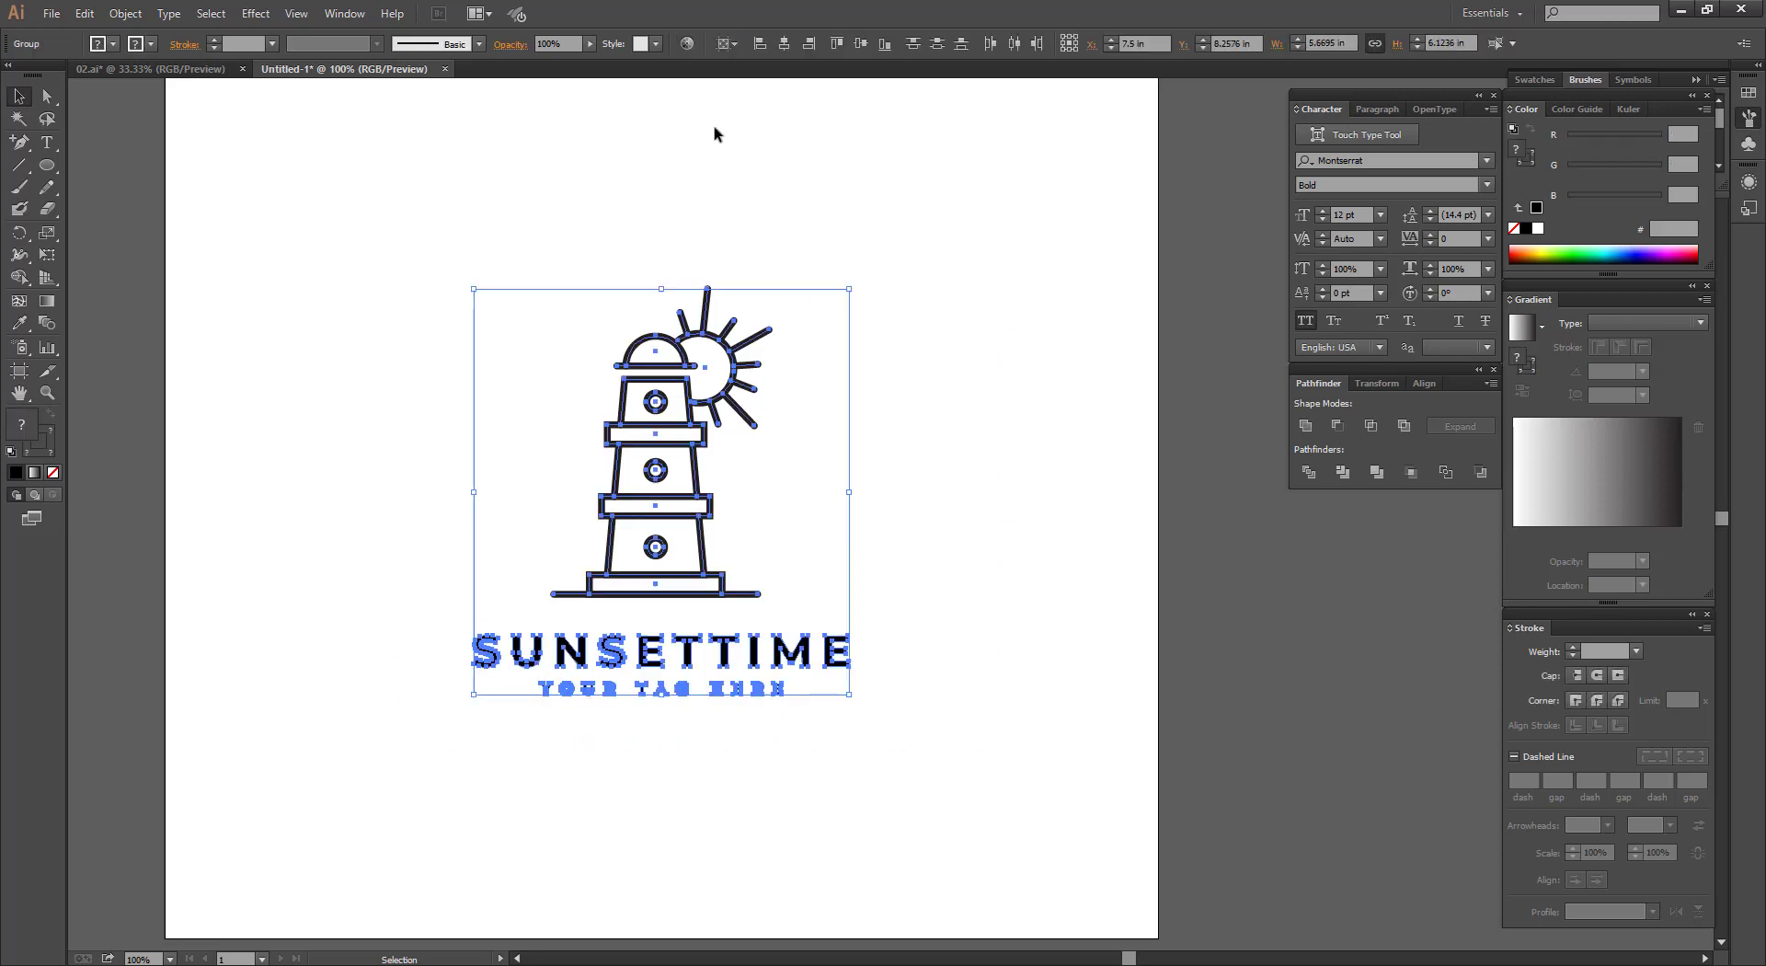
left_click(809, 43)
left_click(784, 43)
key("a")
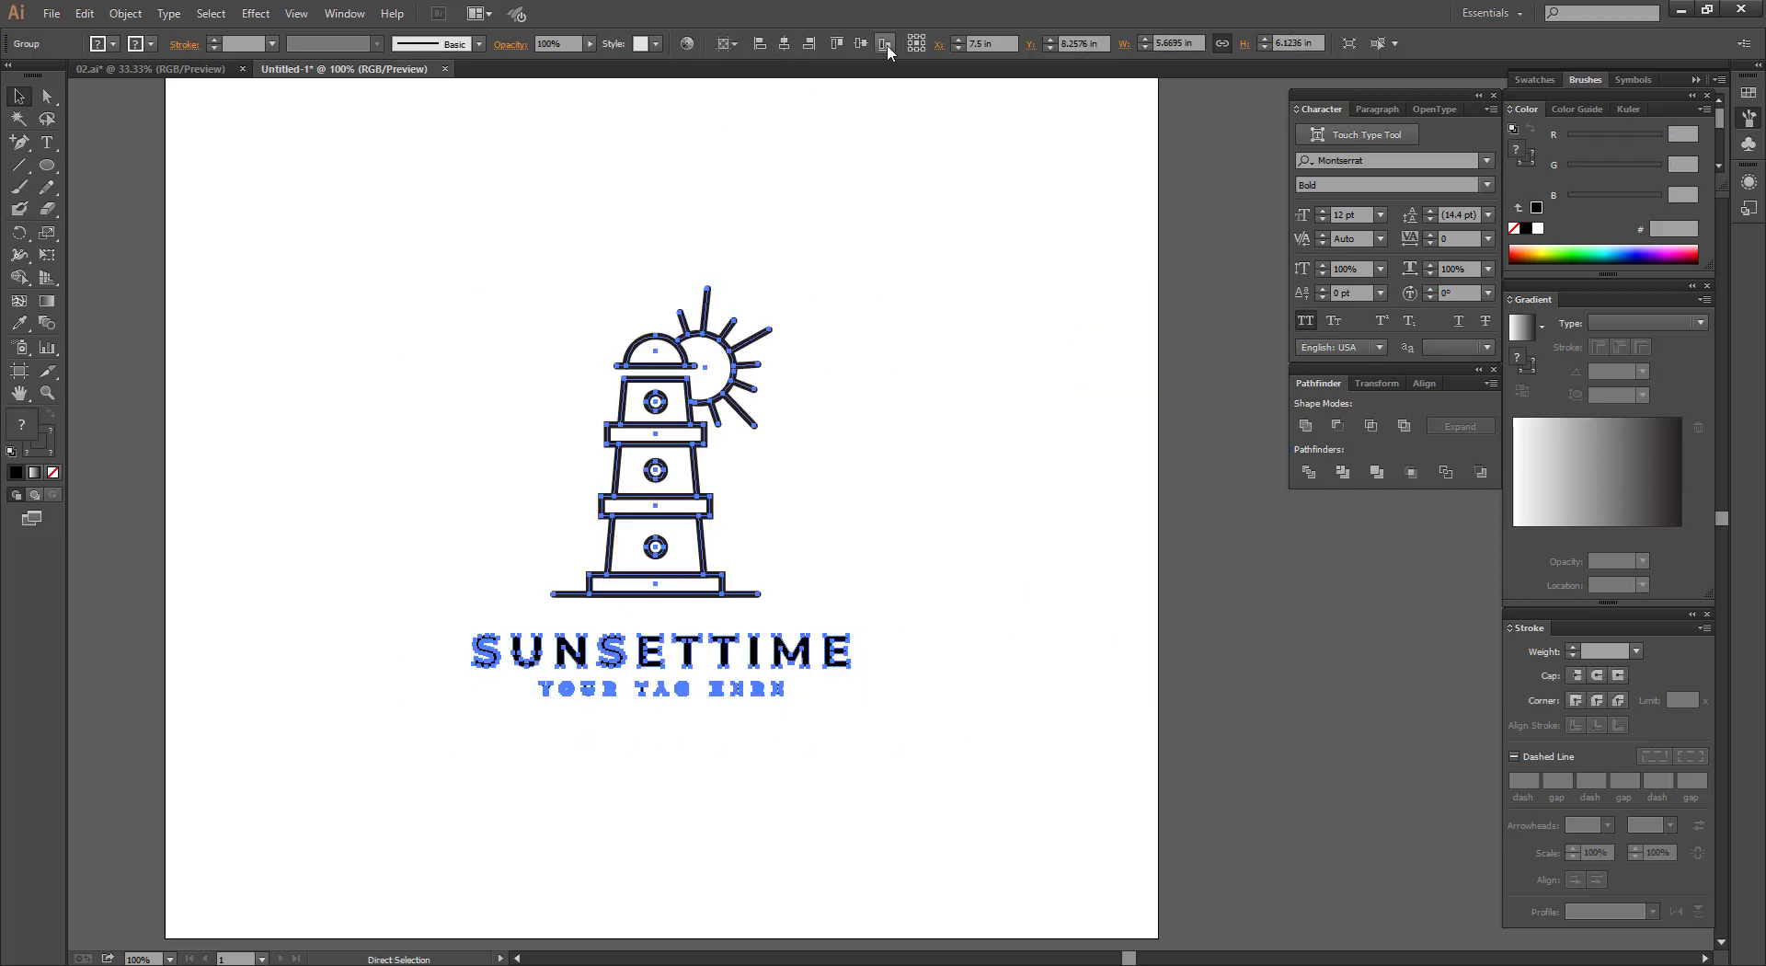
left_click(861, 44)
Duplicate the complete logo and place the copy just outside the right edge of the artboard as a backup.
left_click(833, 354)
key("ctrl+minus")
key("ctrl+minus")
mouse_move(793, 497)
left_mouse_down()
mouse_move(664, 468)
mouse_move(1047, 464)
left_mouse_up()
Expand the fills and strokes of the logo on the artboard and unite its shapes.
left_click(808, 378)
mouse_move(352, 284)
left_mouse_down()
mouse_move(1013, 723)
mouse_move(931, 745)
left_mouse_up()
left_click_drag(985, 778, 489, 223)
left_click(125, 13)
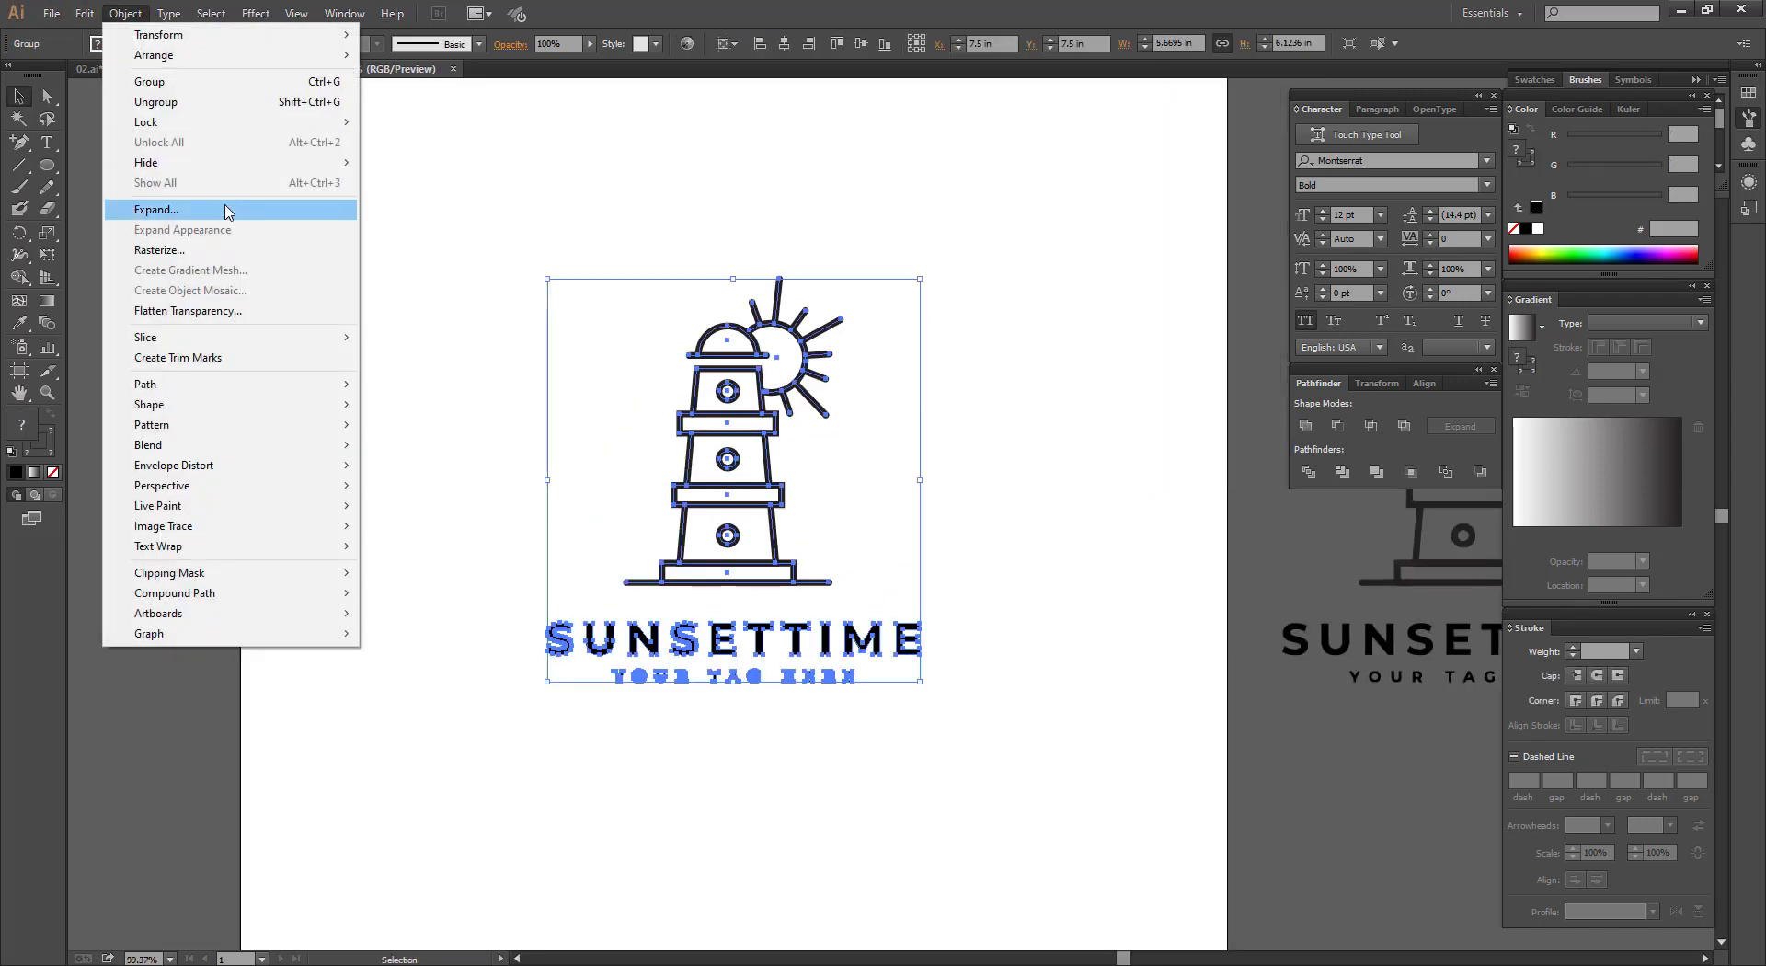
left_click(138, 210)
left_click(841, 594)
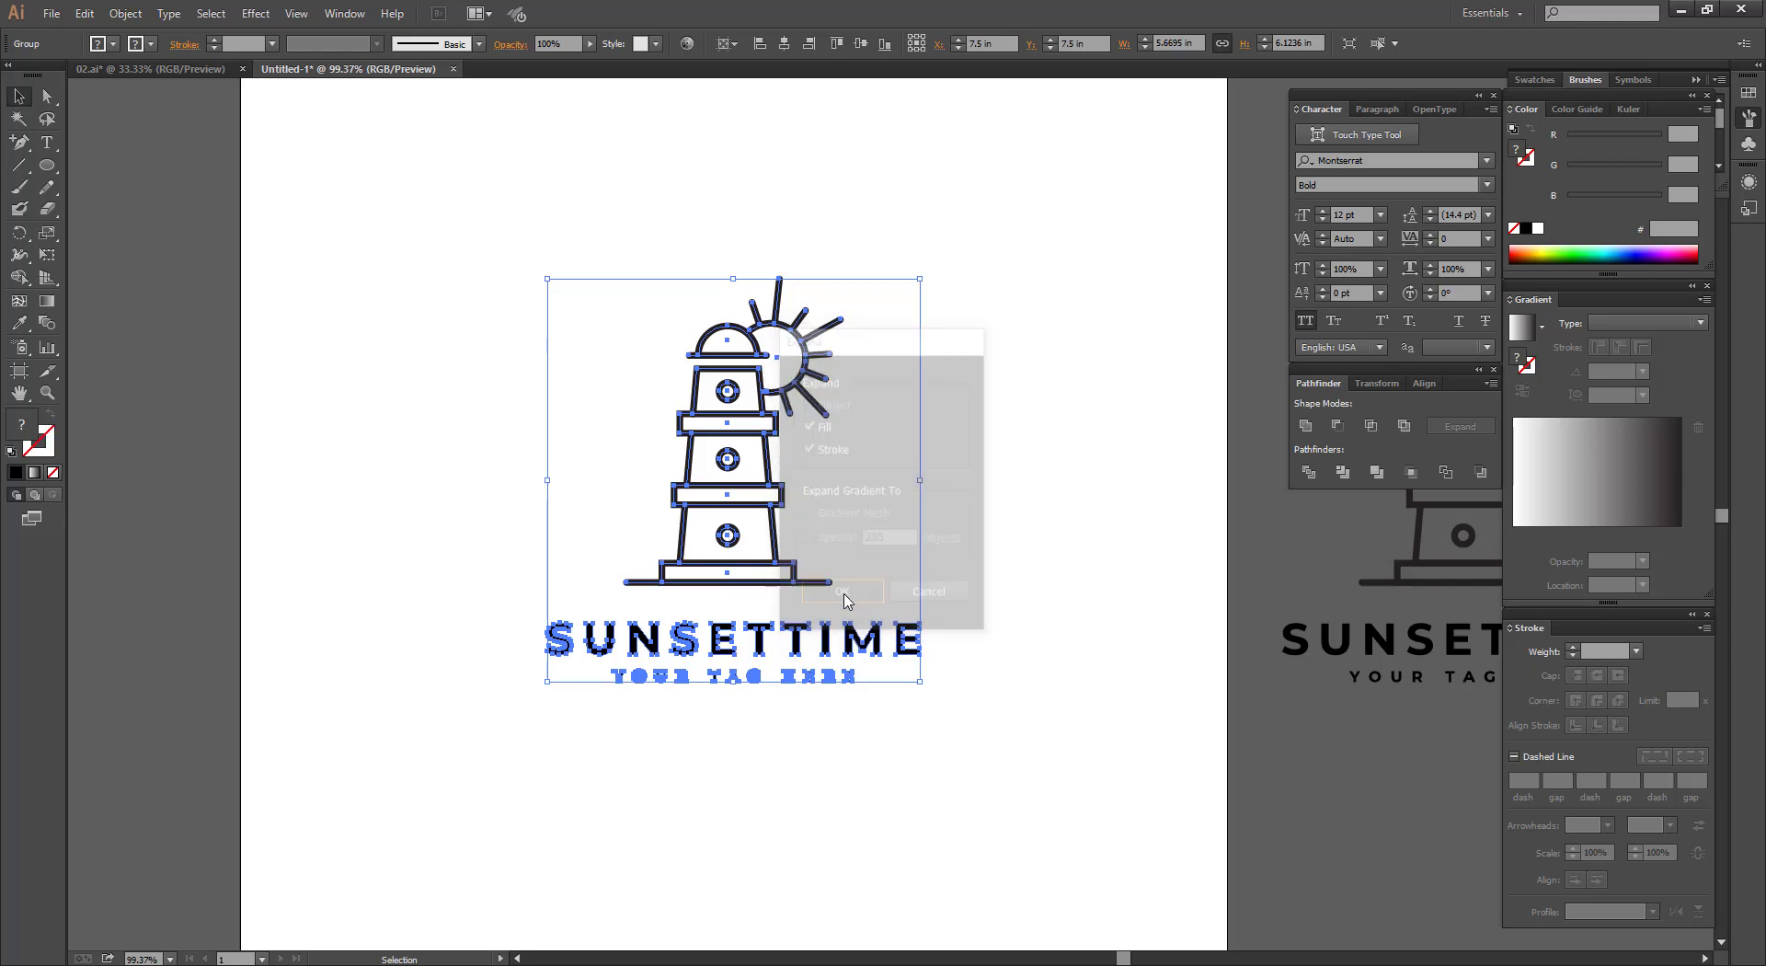
left_click(1306, 426)
left_click(435, 274)
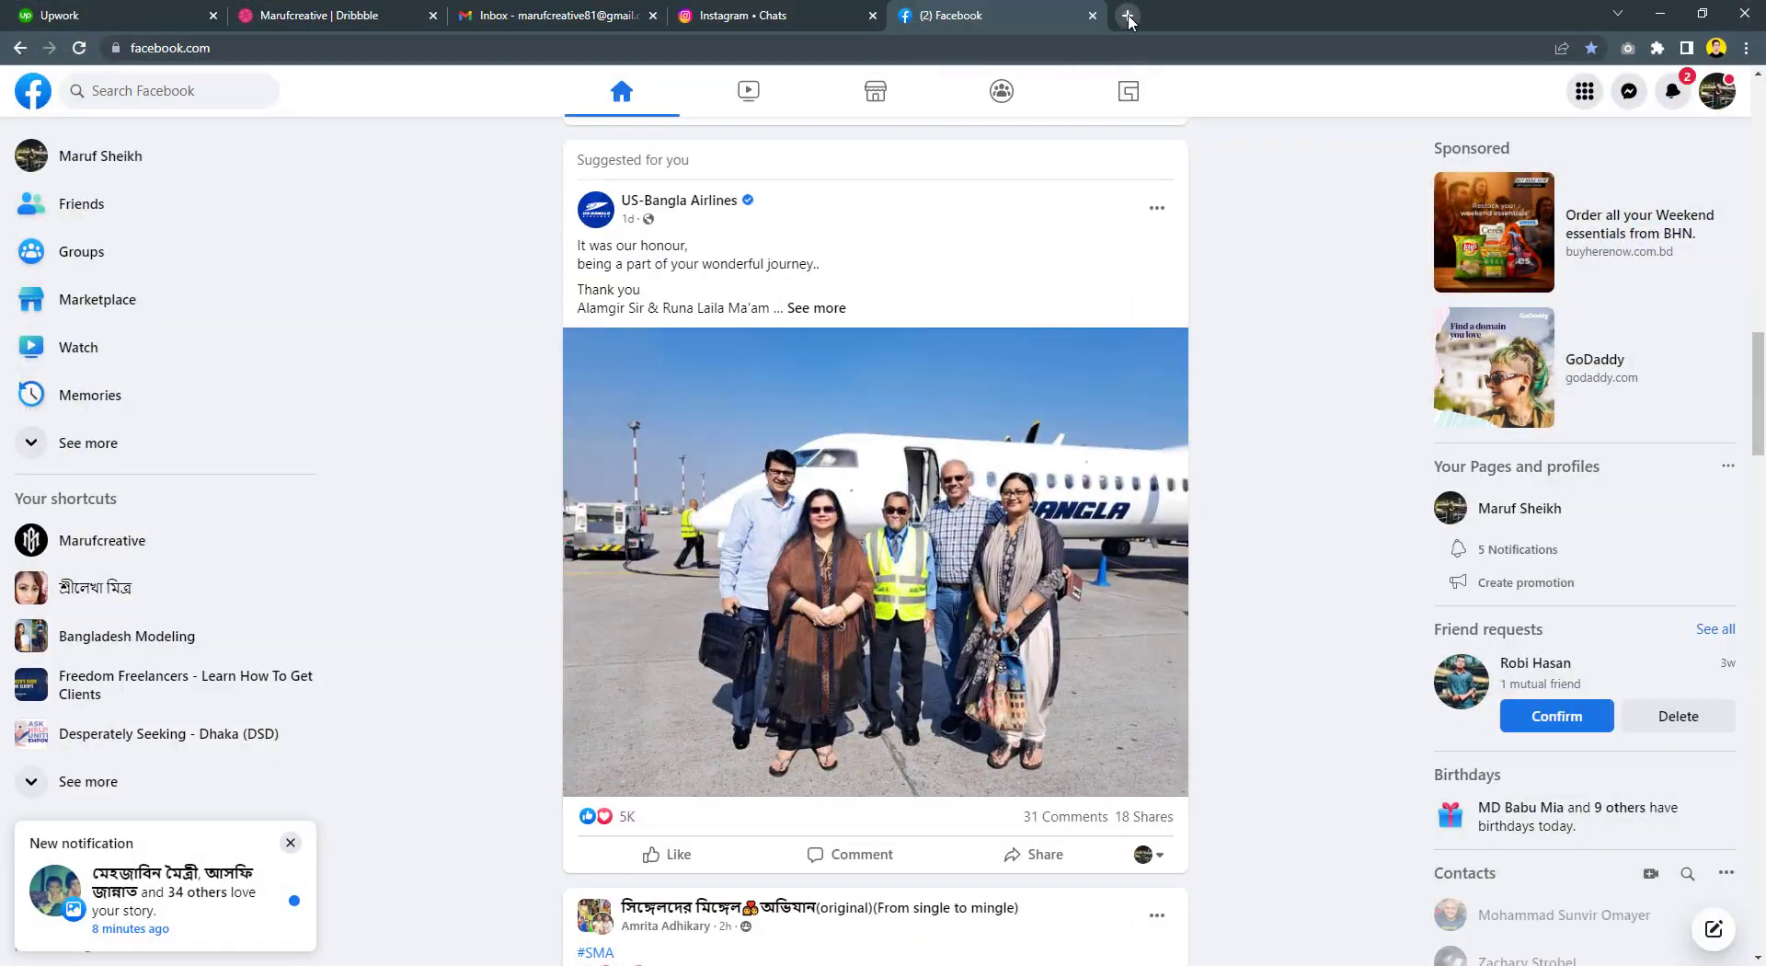
Open Dribbble in a new browser tab and search for "minimal logo".
left_click(1128, 17)
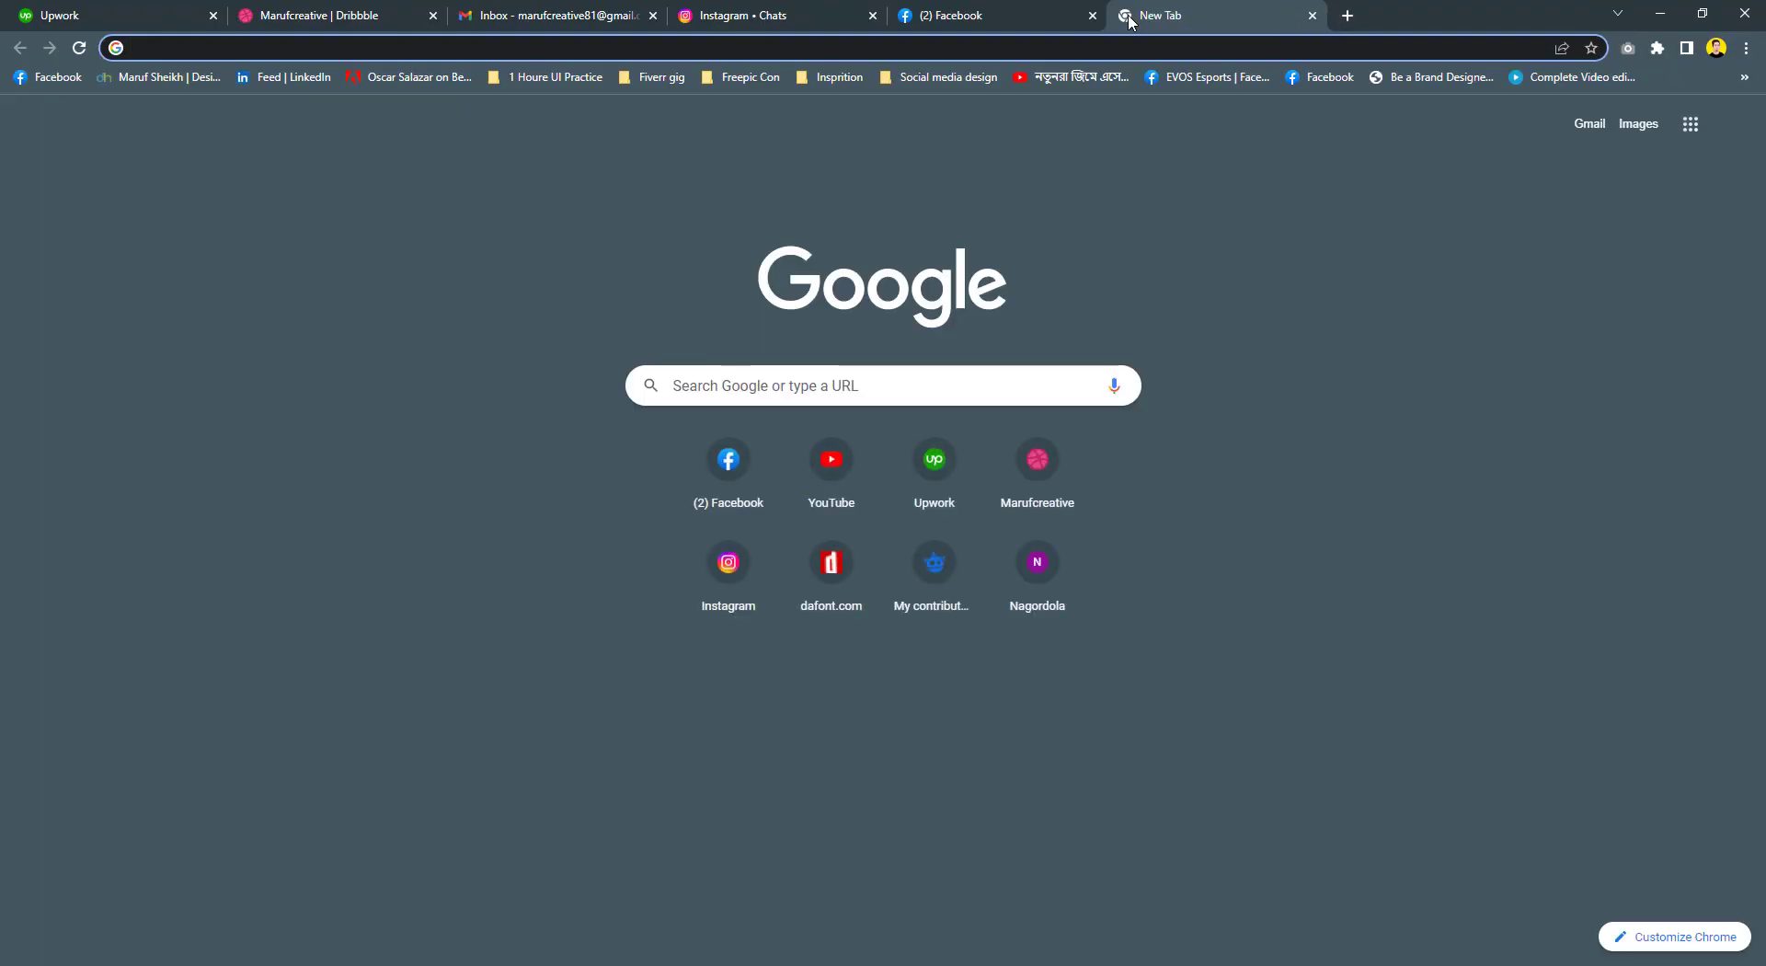
type("dri")
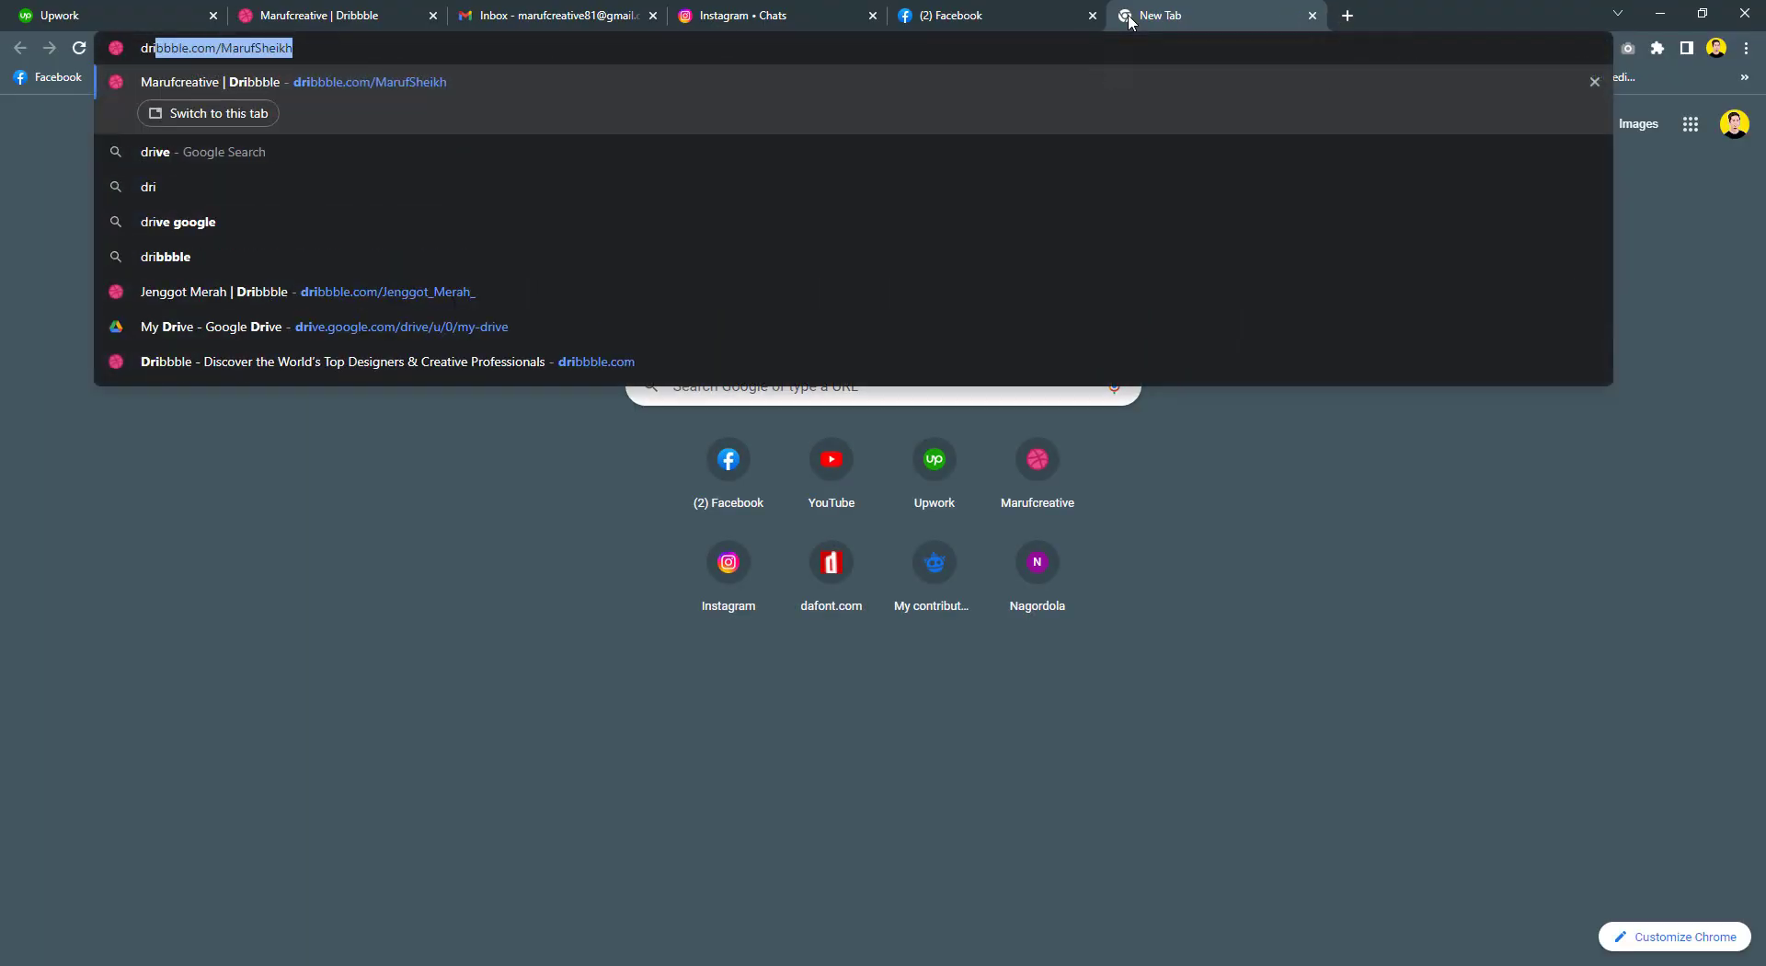
key("Return")
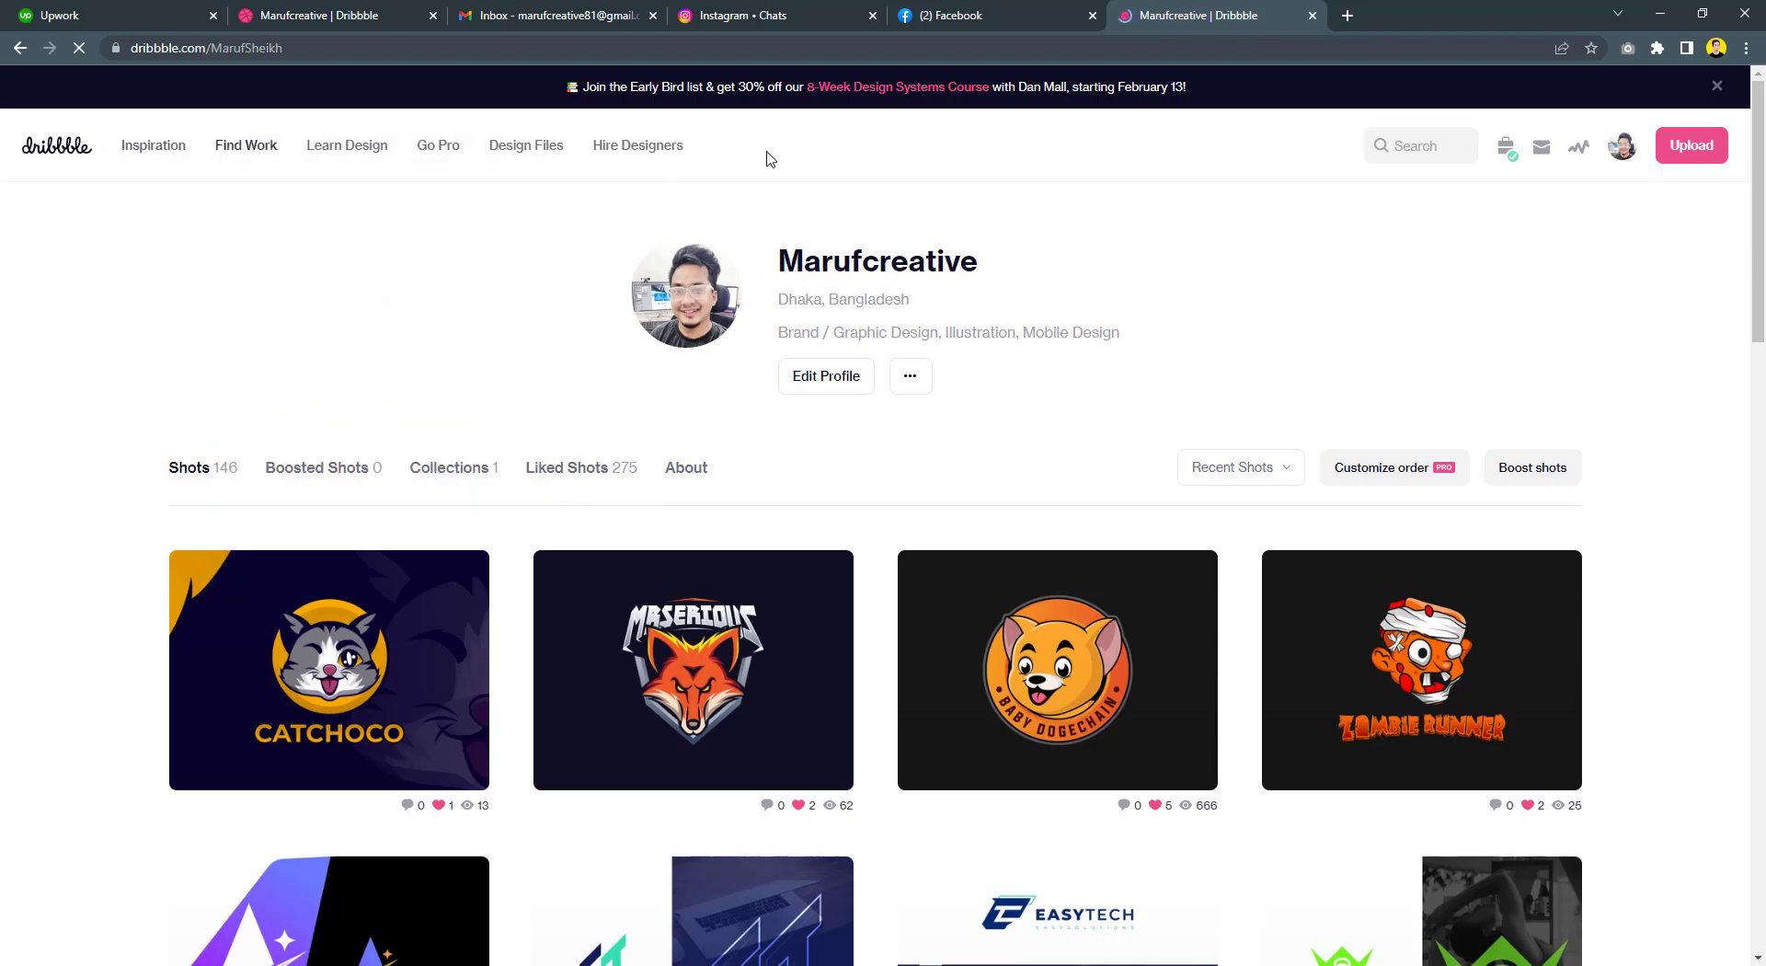
left_click(1432, 148)
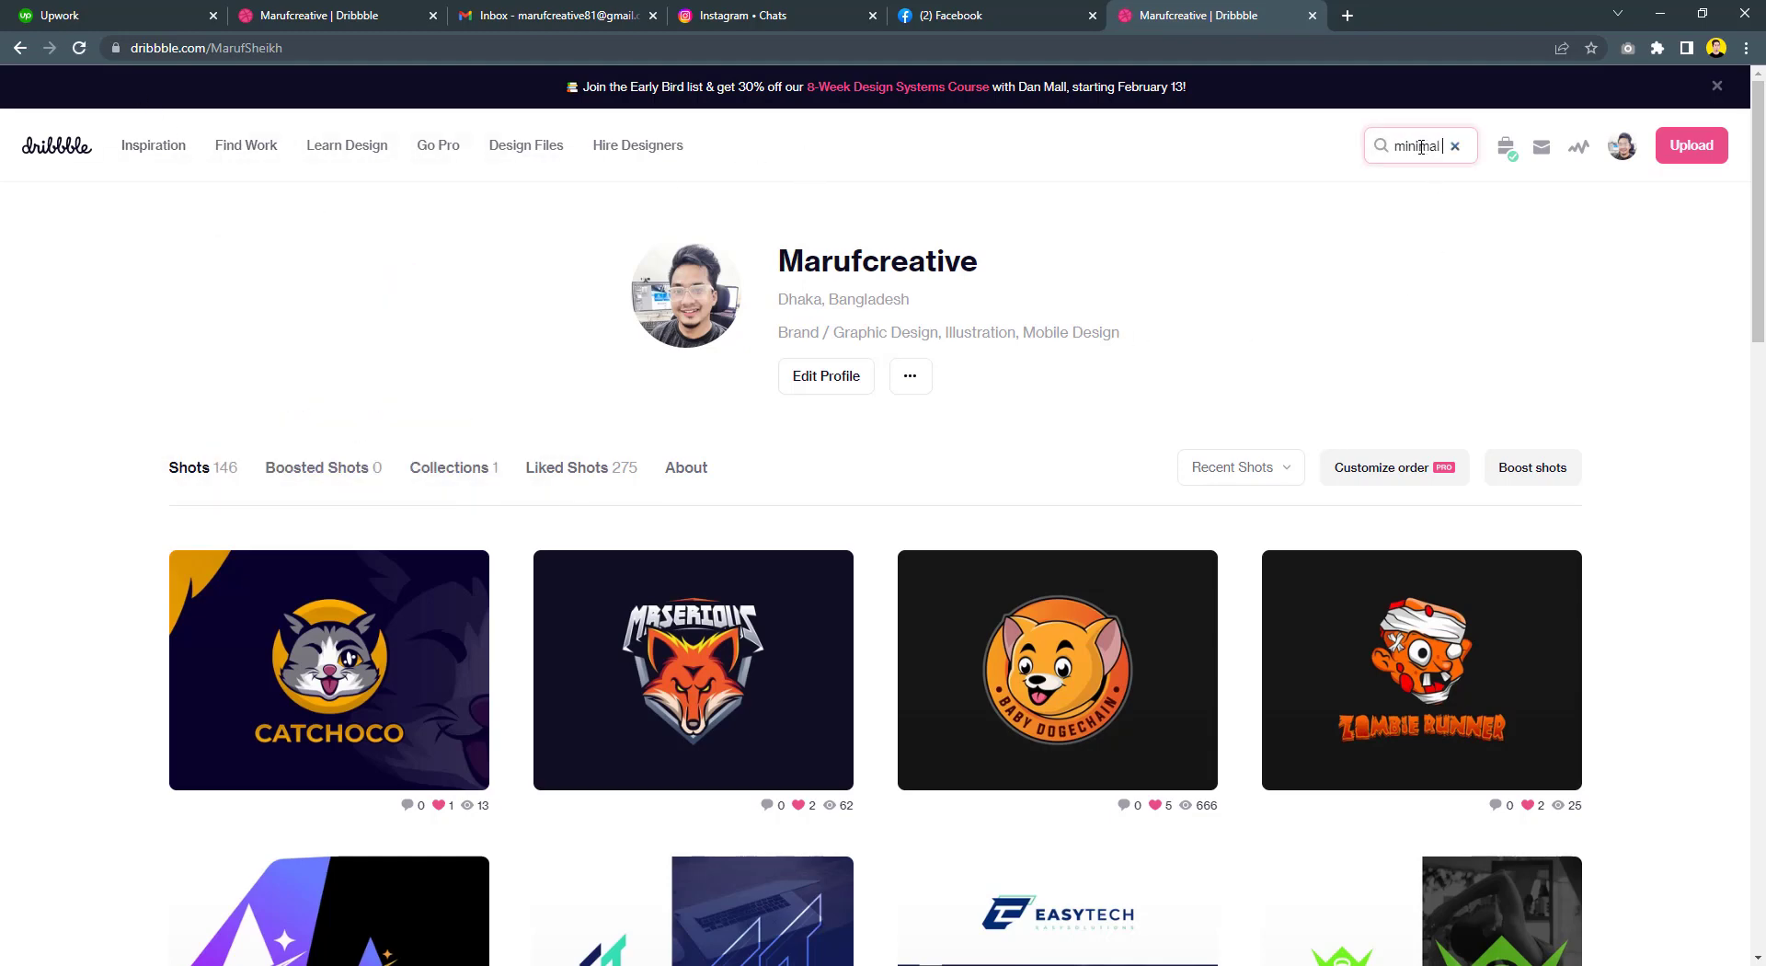
key("Return")
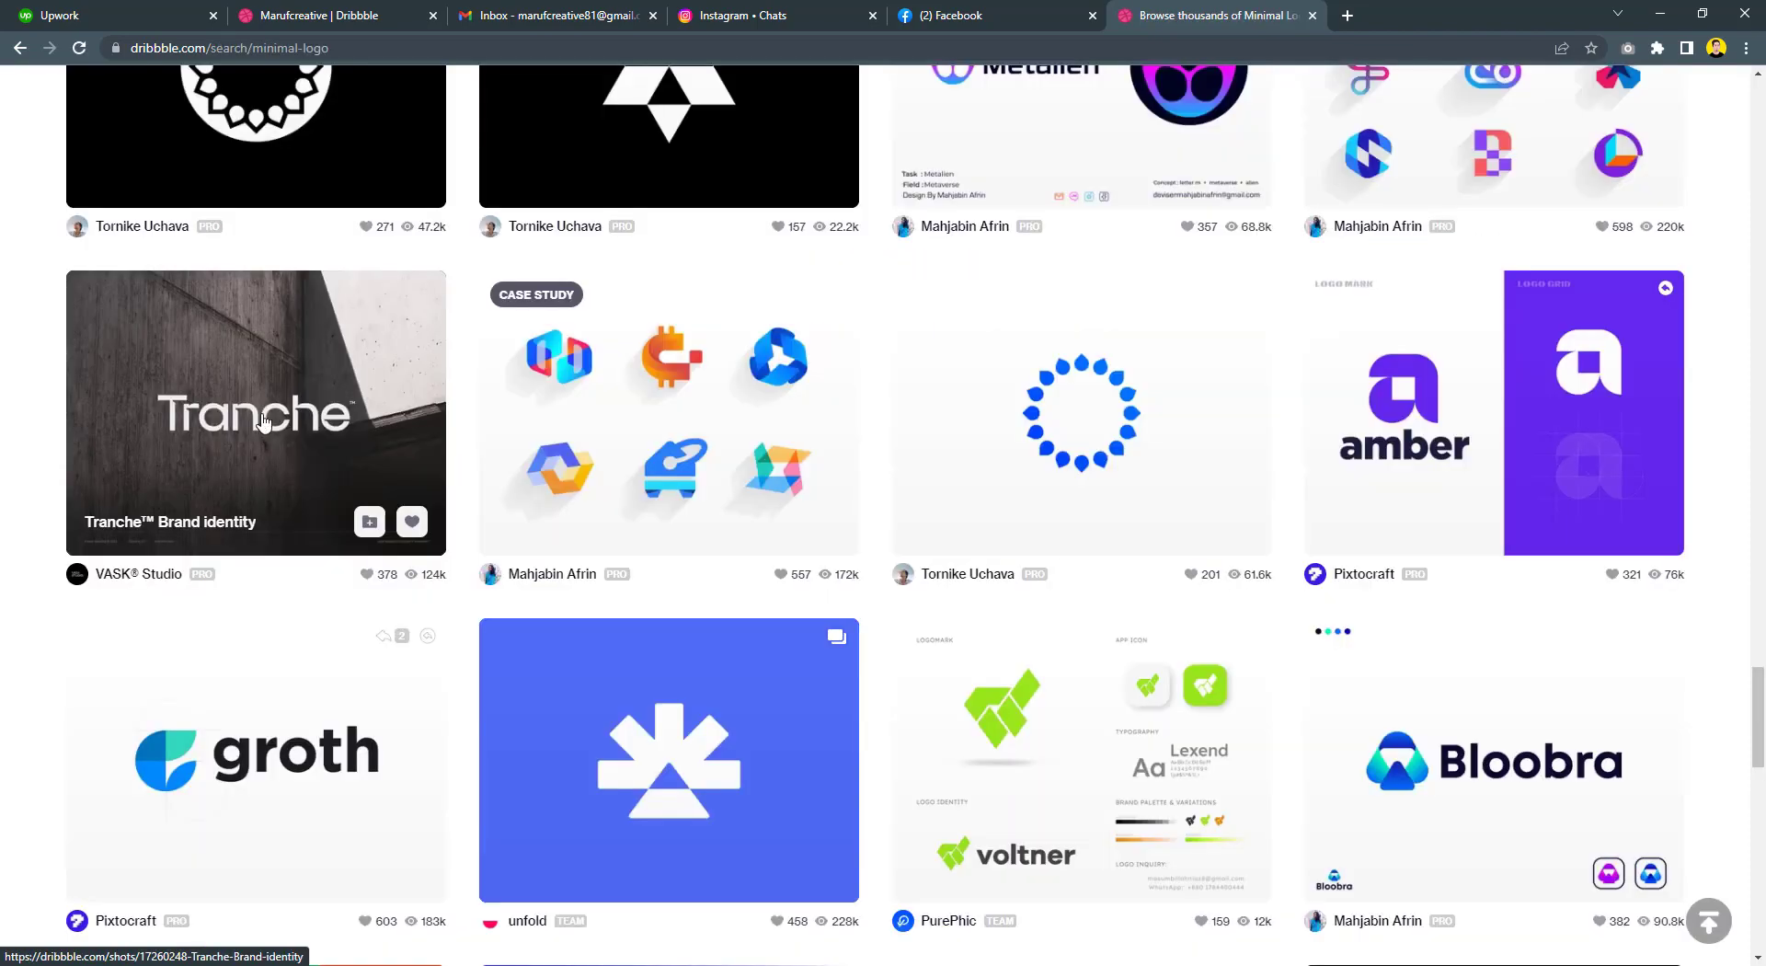
Find the xolink tech logo shot in the results, copy its image and return to the results.
scroll(263, 421, "down", 6)
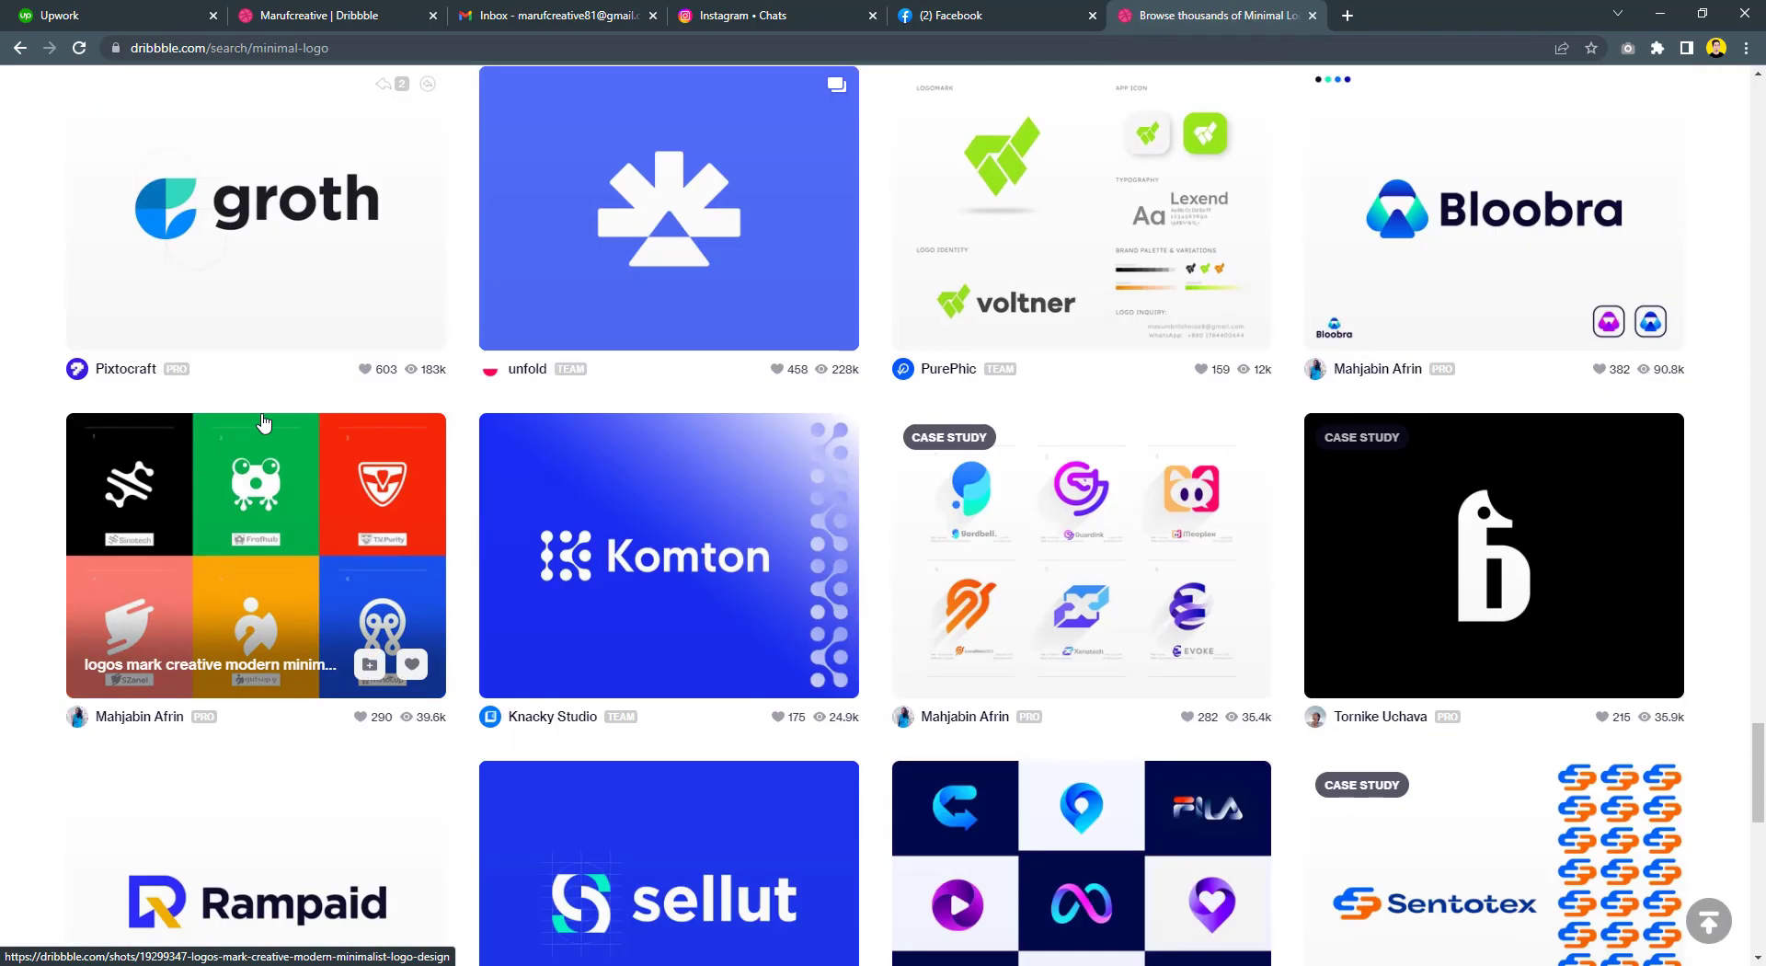
scroll(263, 422, "down", 3)
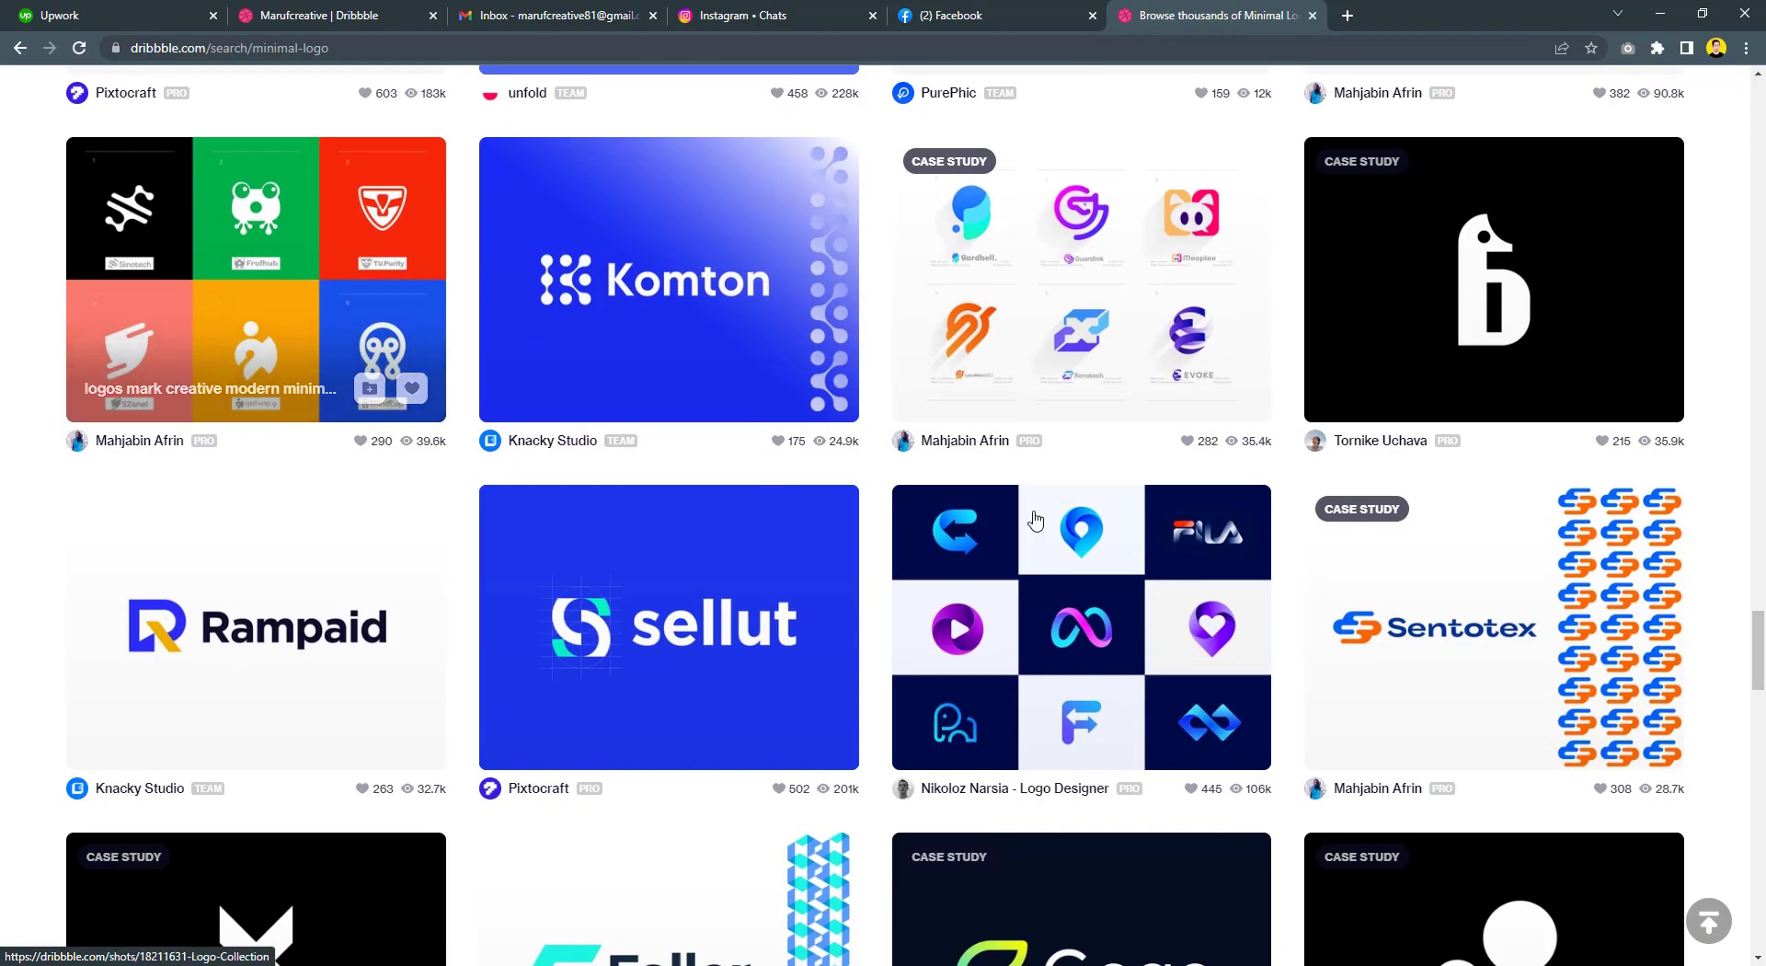
scroll(788, 504, "down", 5)
scroll(789, 504, "down", 3)
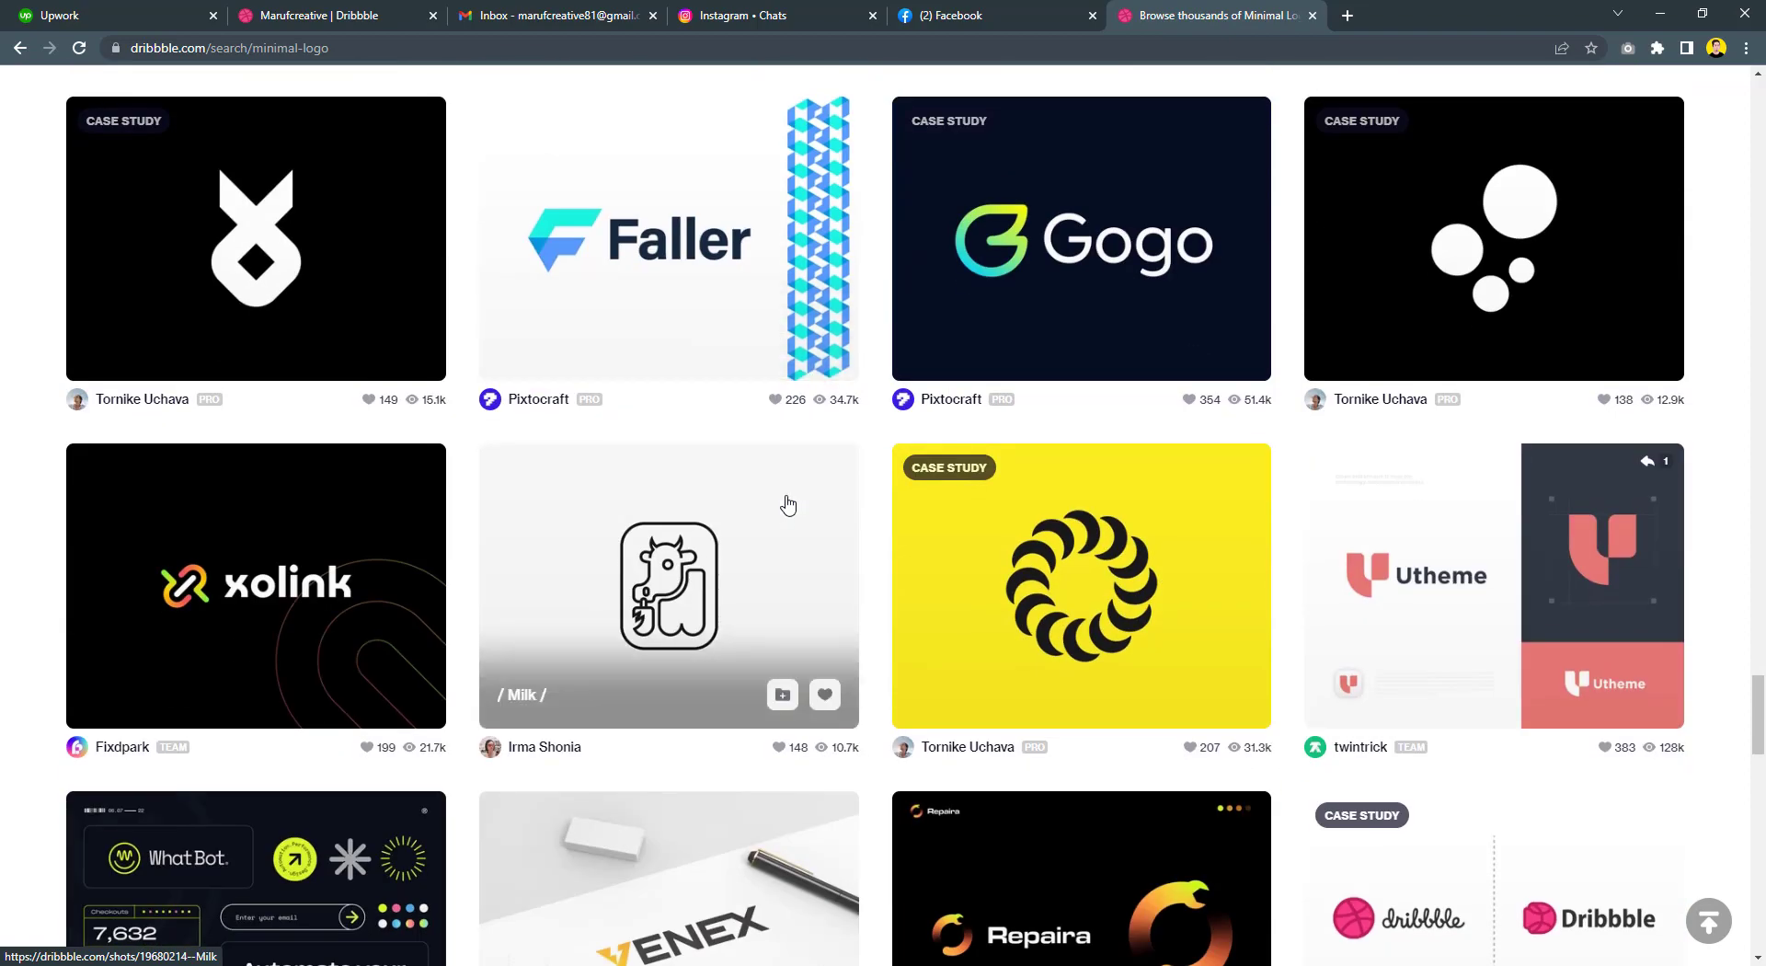
left_click(355, 521)
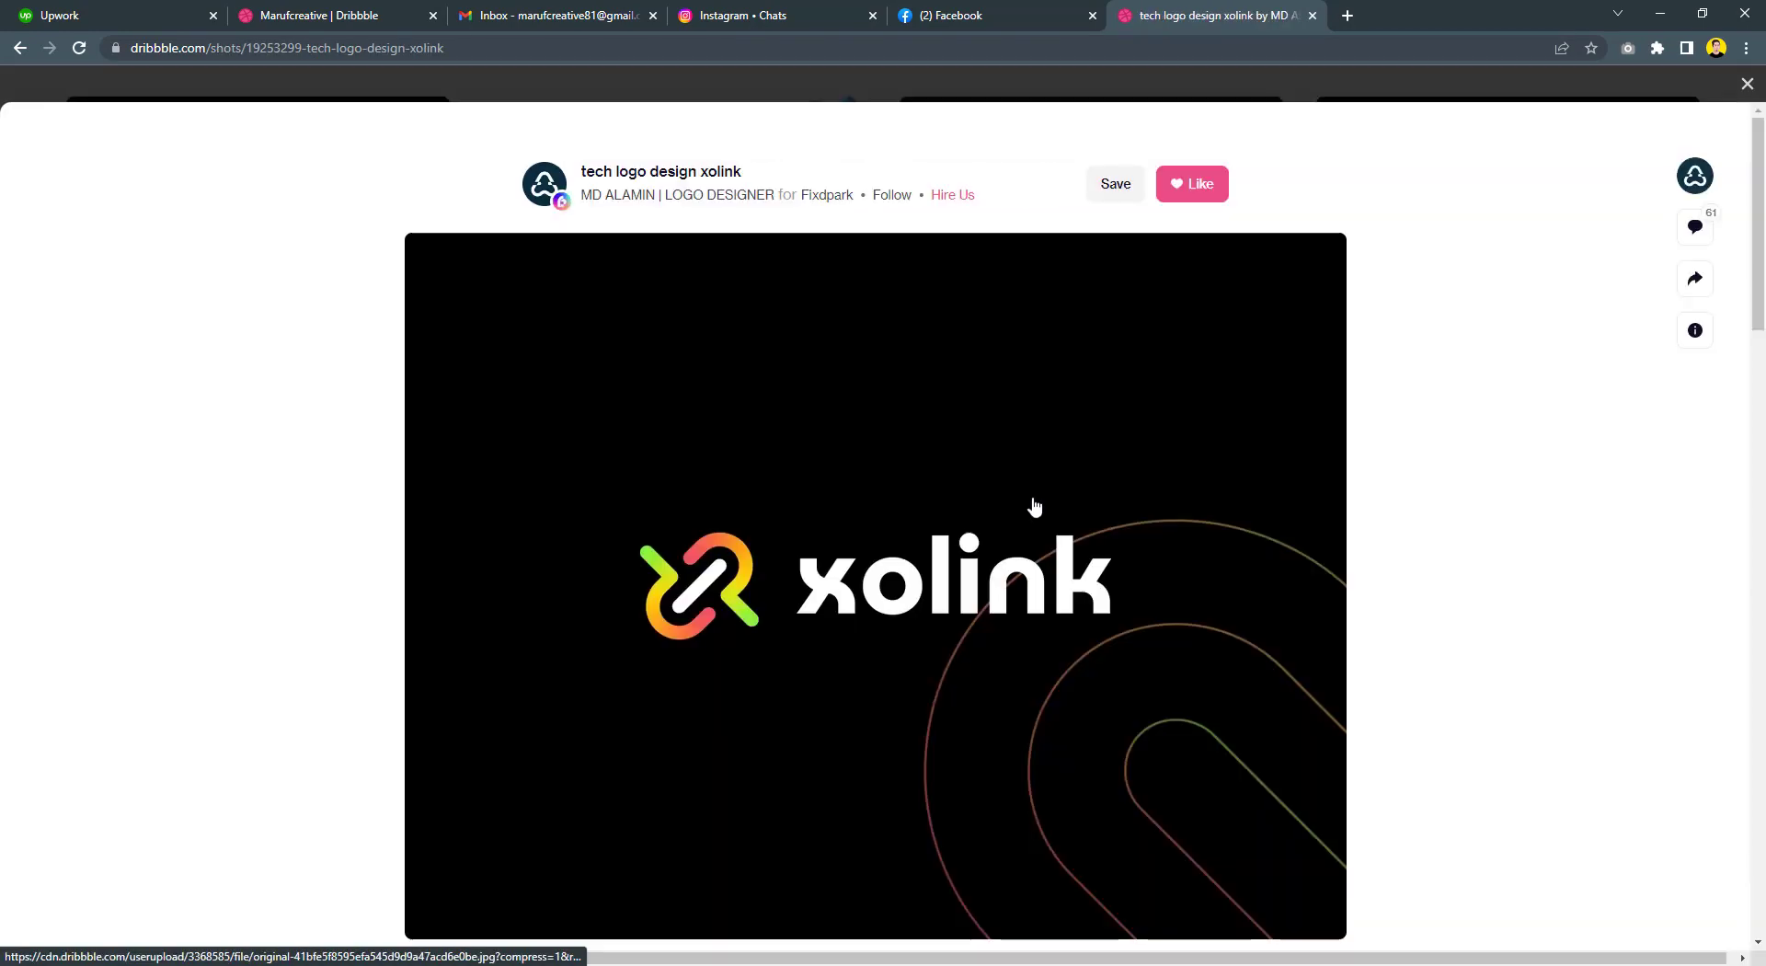
right_click(984, 454)
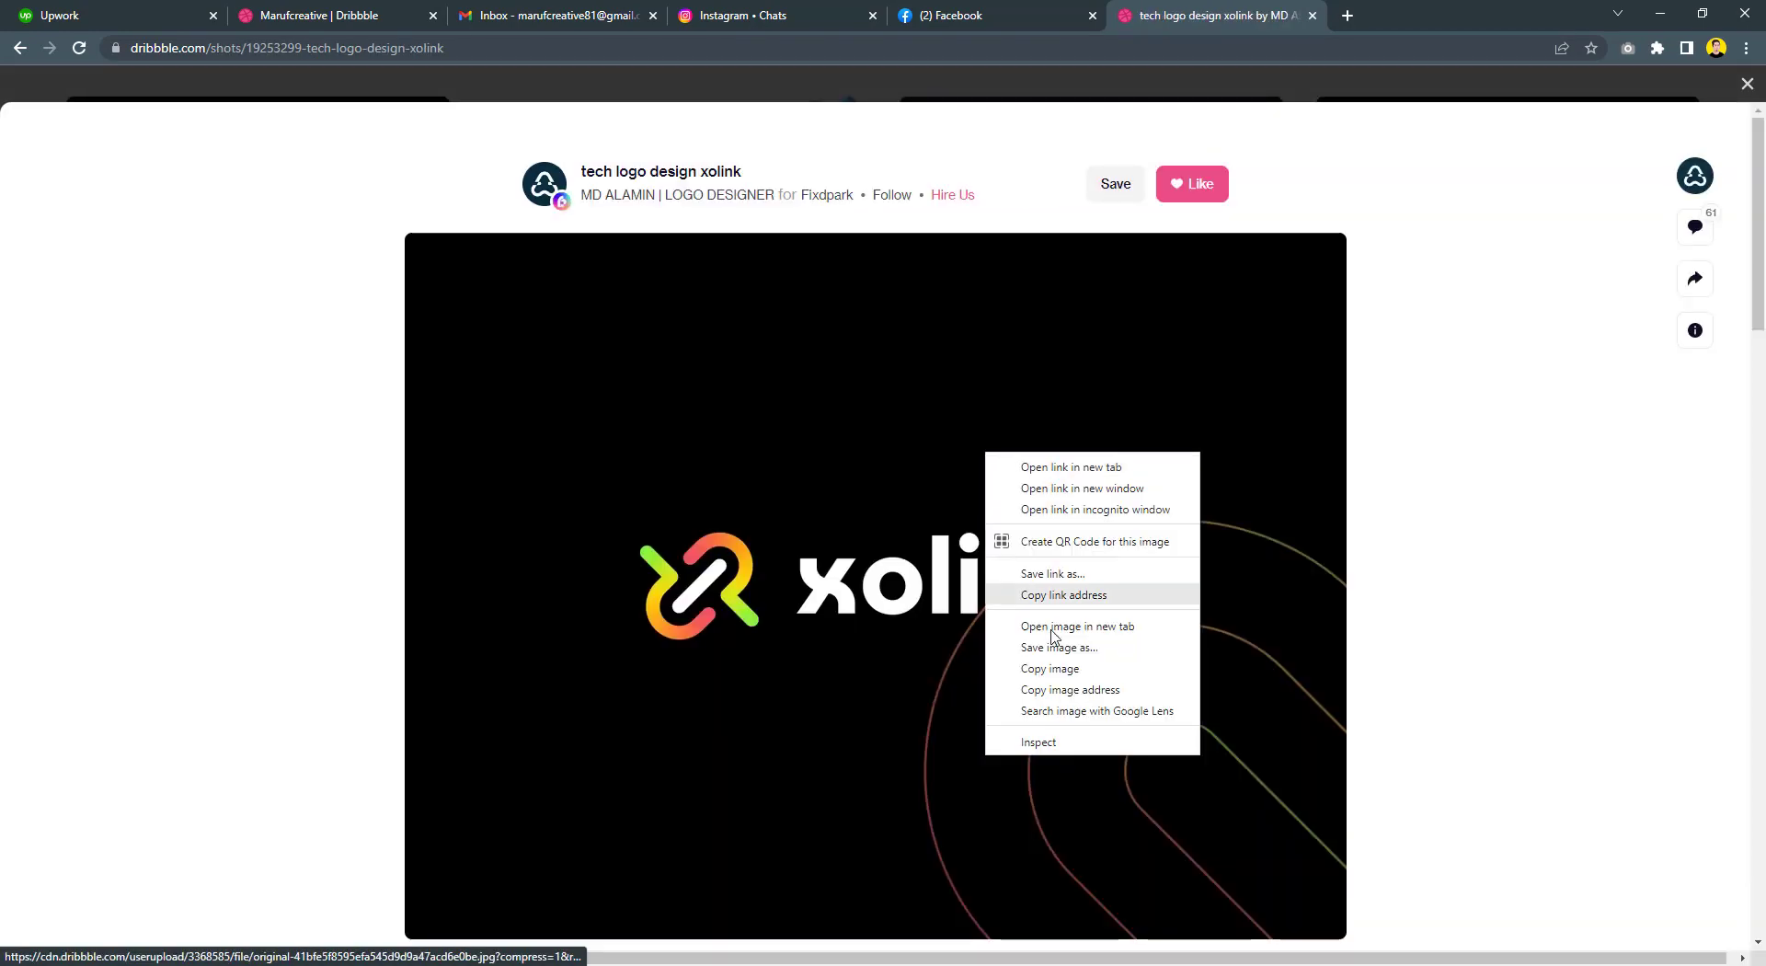
left_click(1059, 672)
key("Escape")
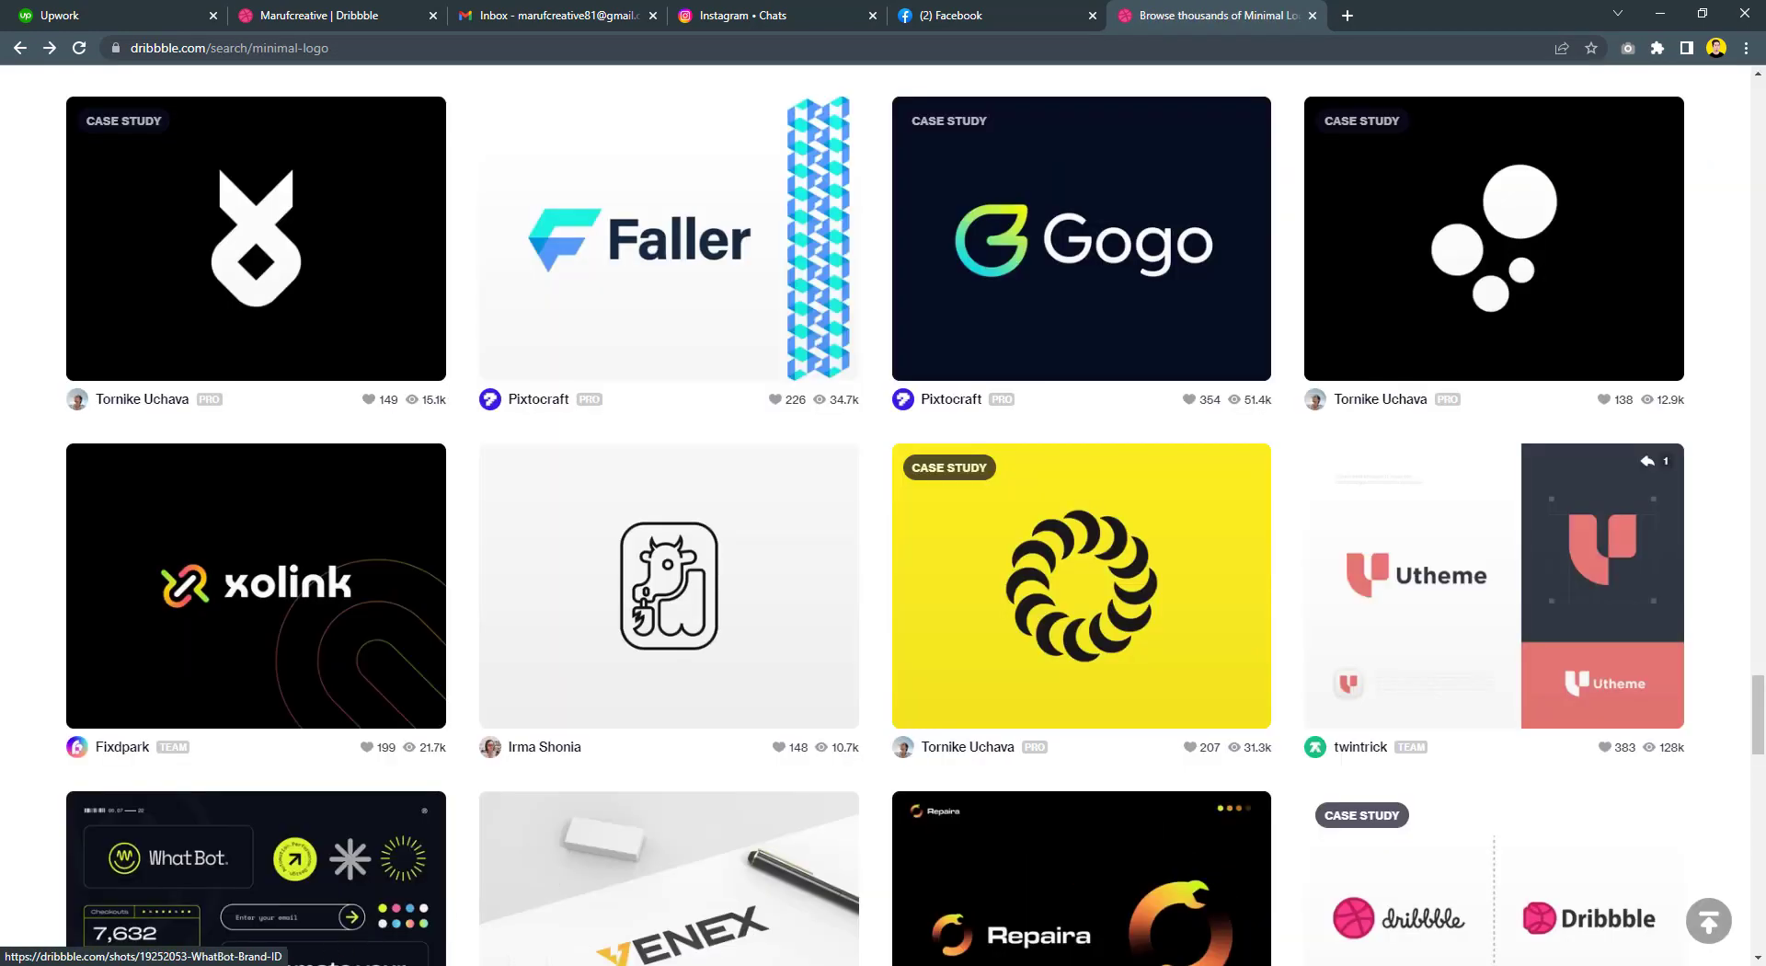
Switch to Illustrator, paste the xolink image into the logo document and move it off the artboard to the upper left.
left_click(449, 964)
key("ctrl+v")
key("ctrl+minus")
key("ctrl+minus")
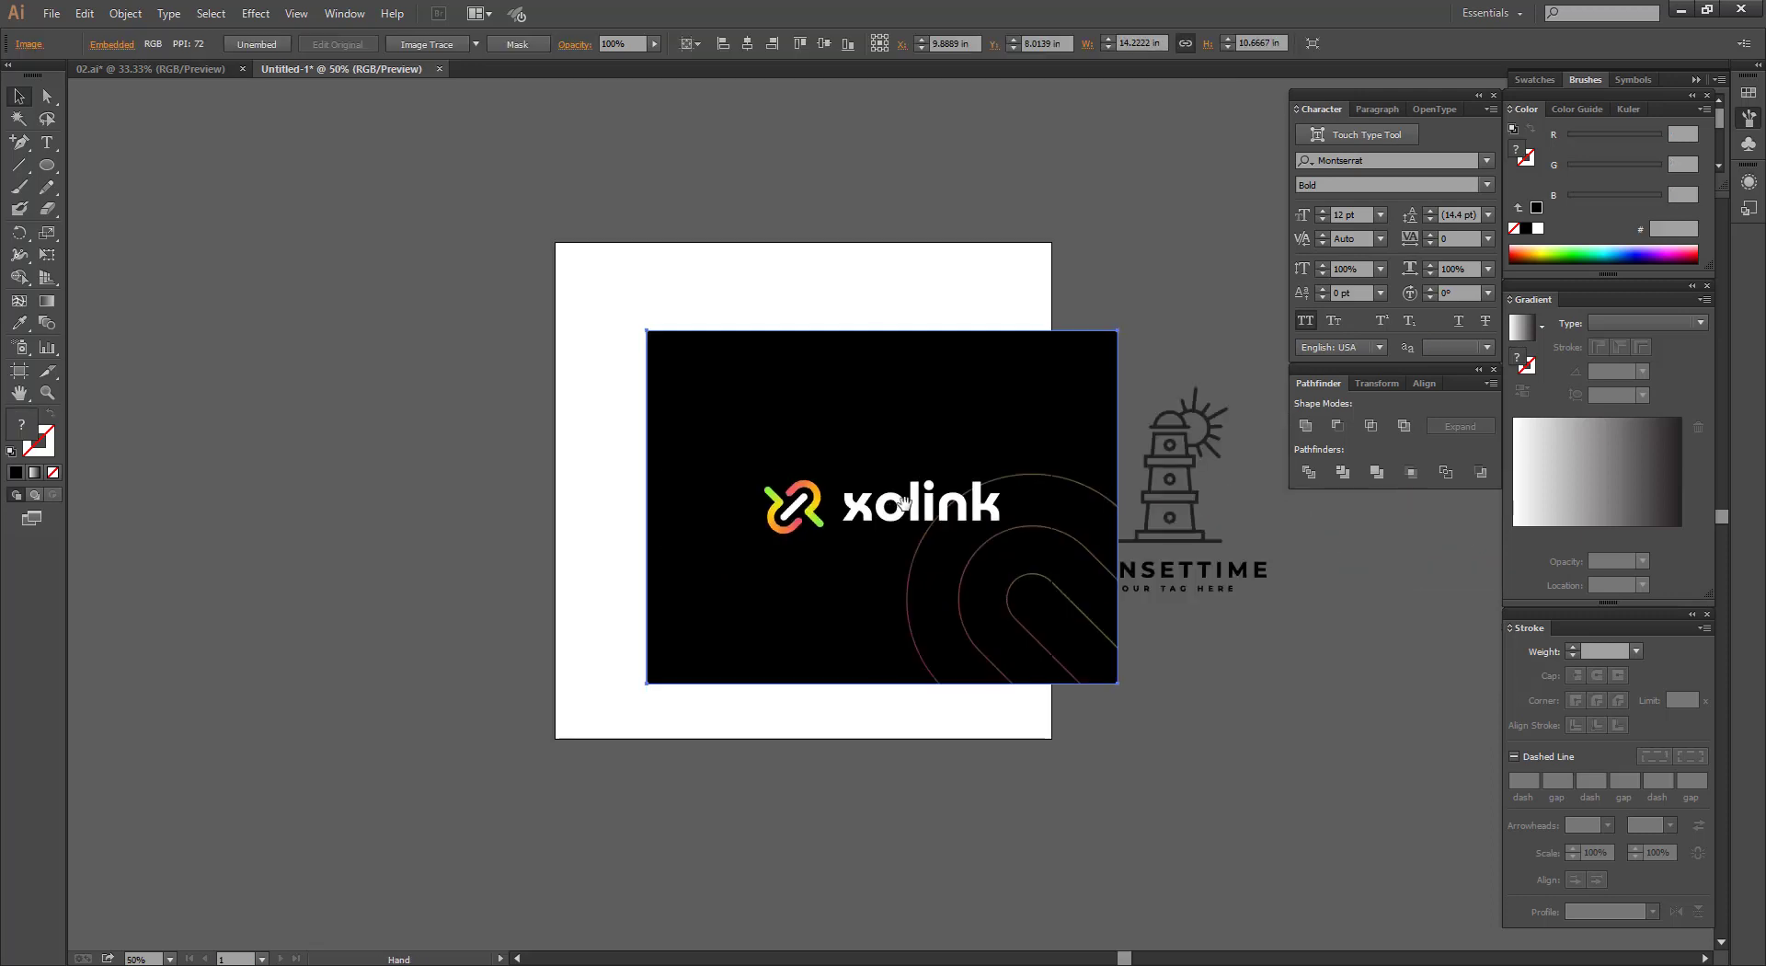
left_click_drag(896, 492, 297, 216)
Draw a black 15 × 15 in rectangle covering the whole artboard and send it to the back behind the logo.
left_click_drag(57, 163, 92, 164)
left_click_drag(555, 242, 1050, 736)
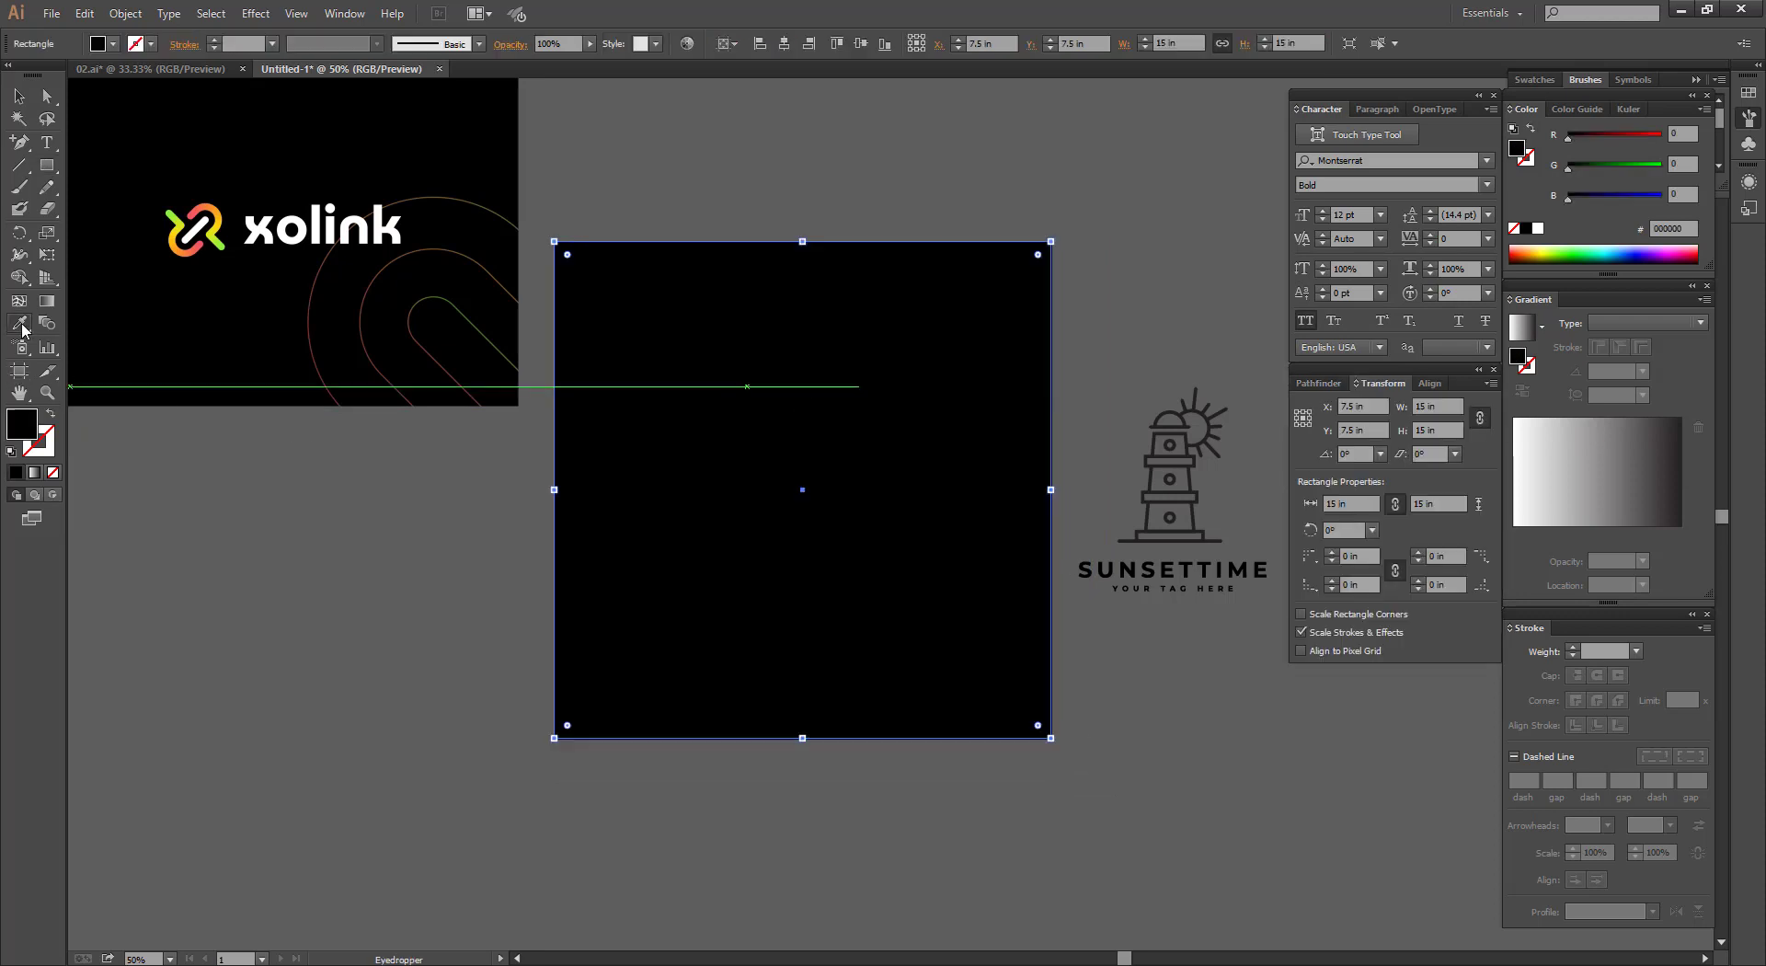
left_click(20, 324)
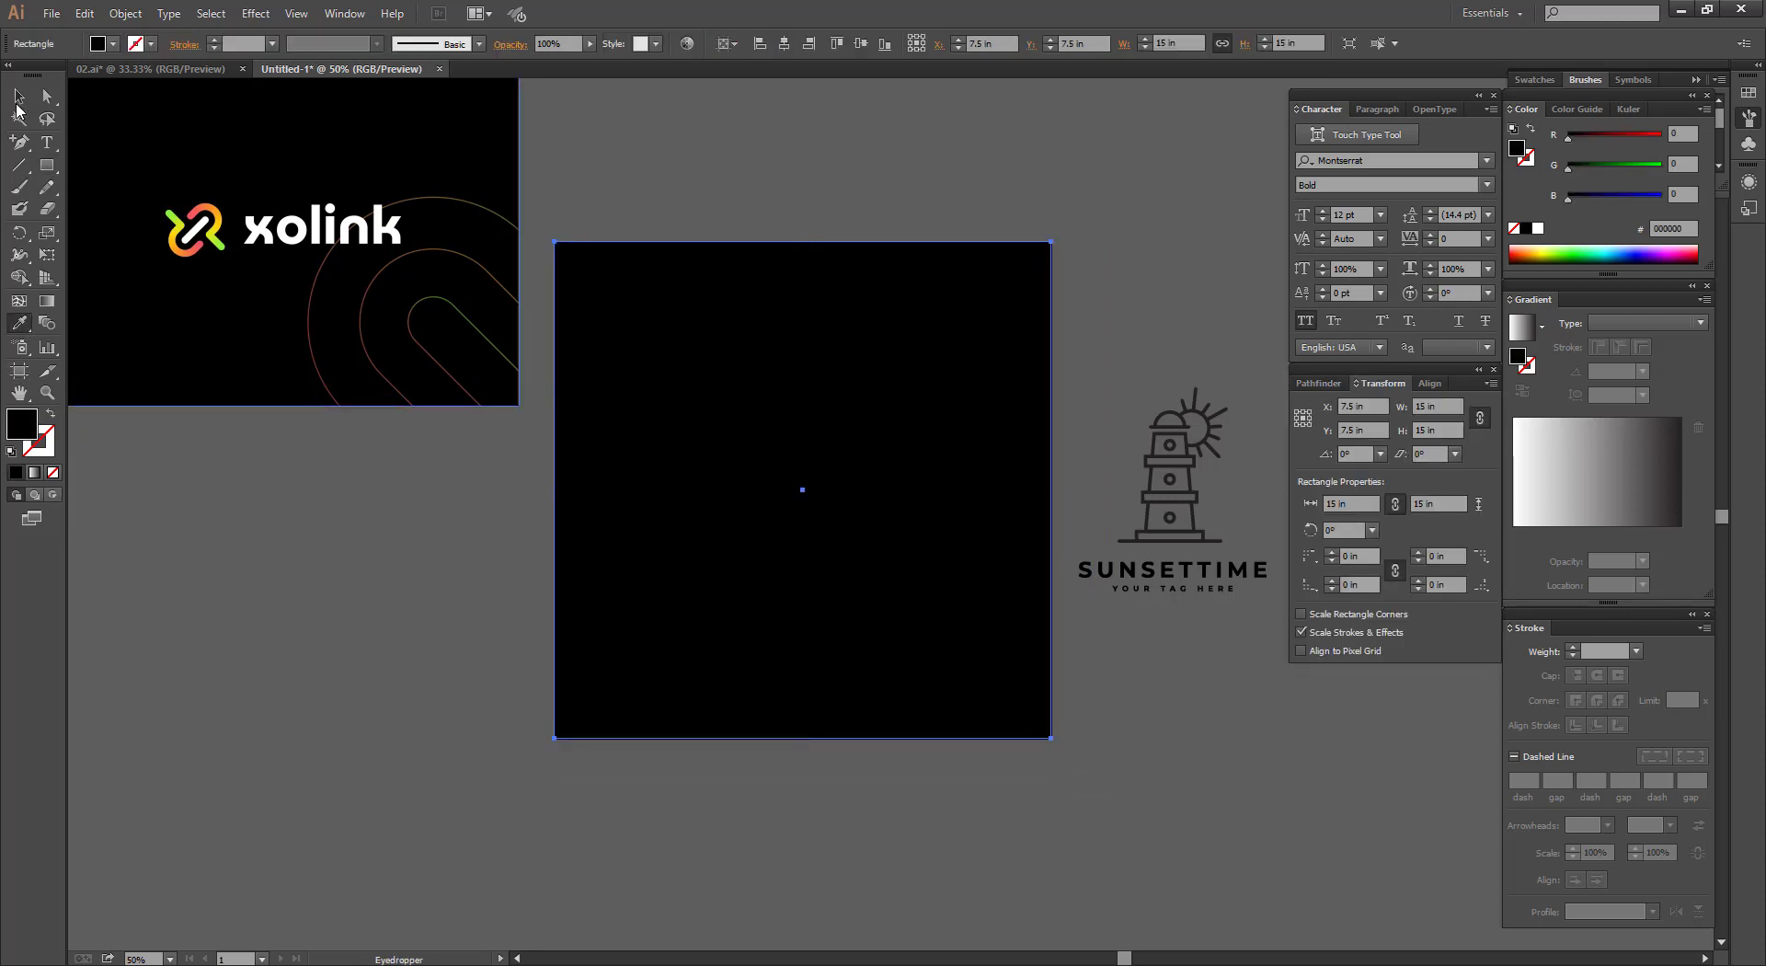
left_click(19, 97)
right_click(616, 328)
mouse_move(747, 589)
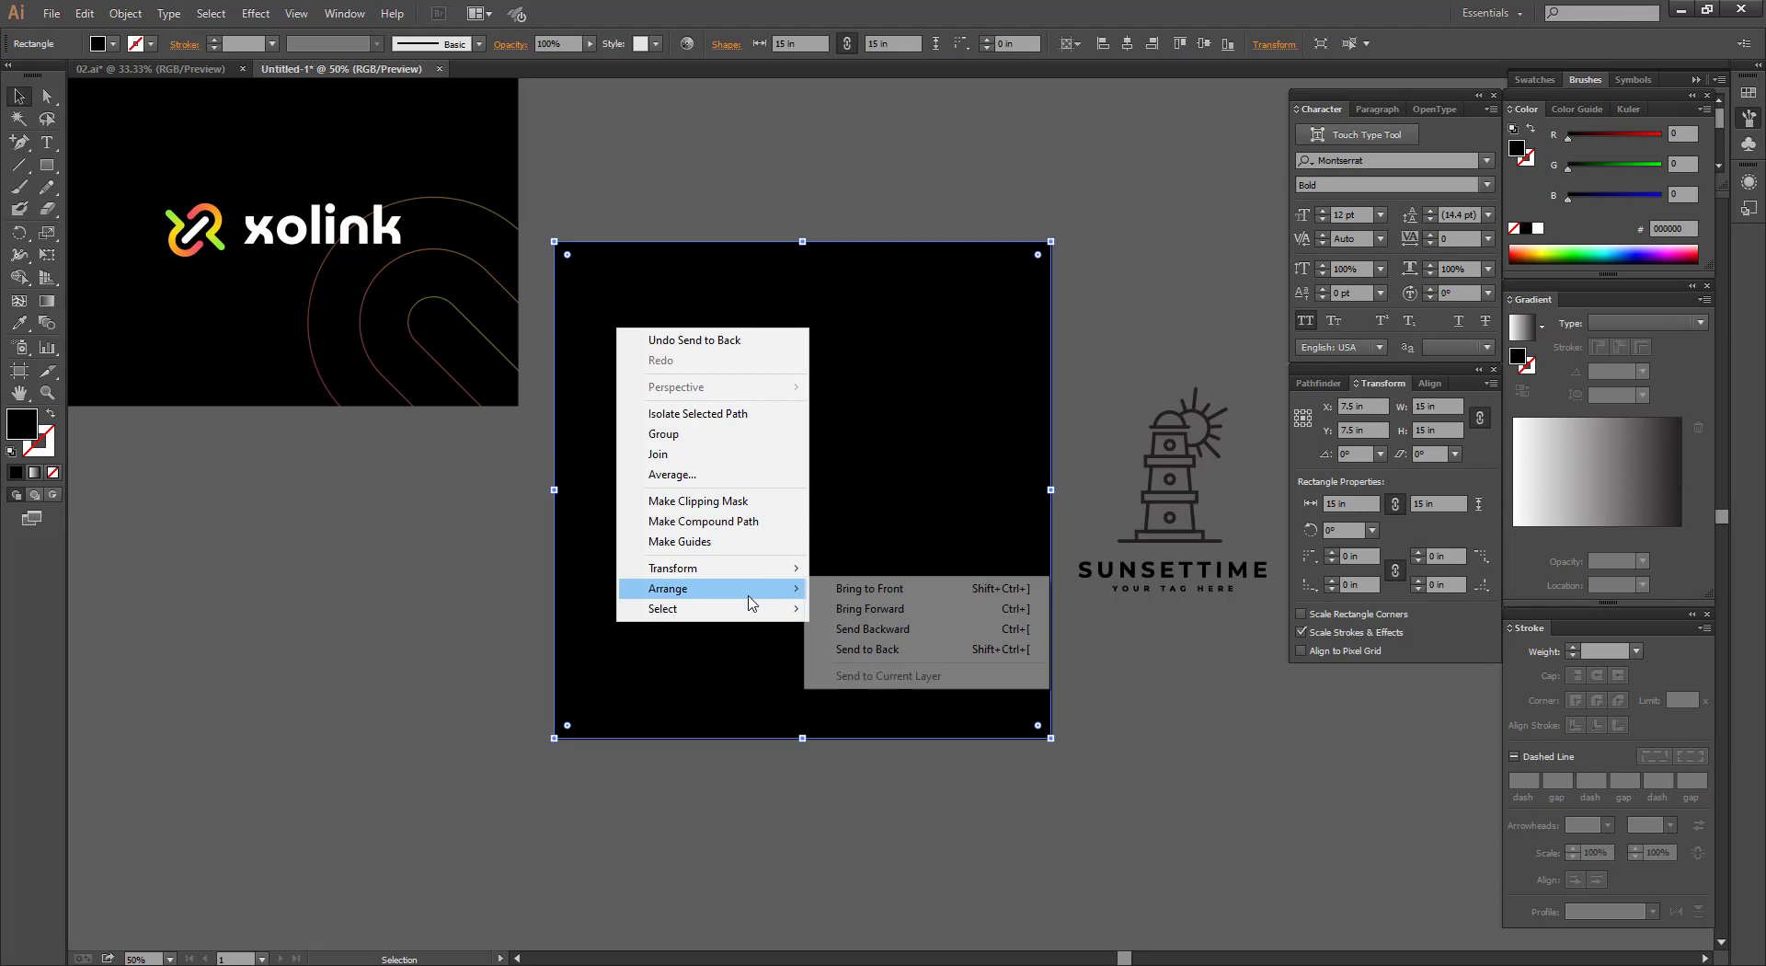
left_click(889, 649)
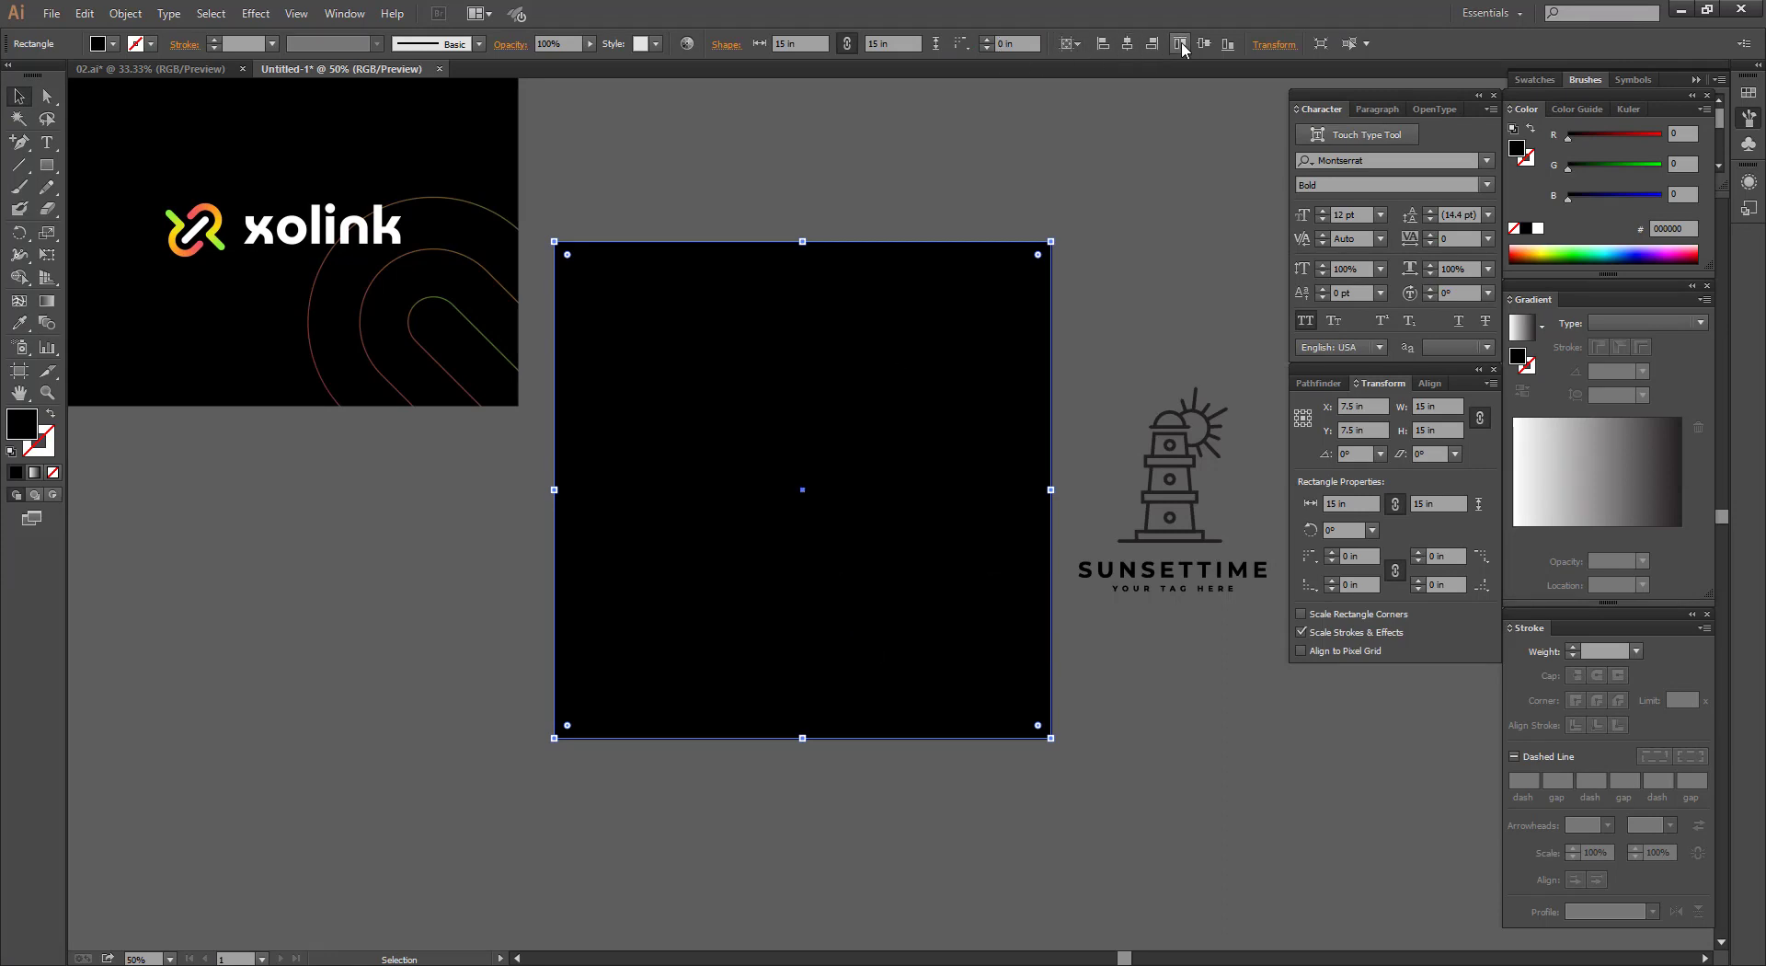
Recolour the logo white by sampling the xolink wordmark with the Eyedropper, and lock the black background rectangle.
left_click(832, 451)
key("i")
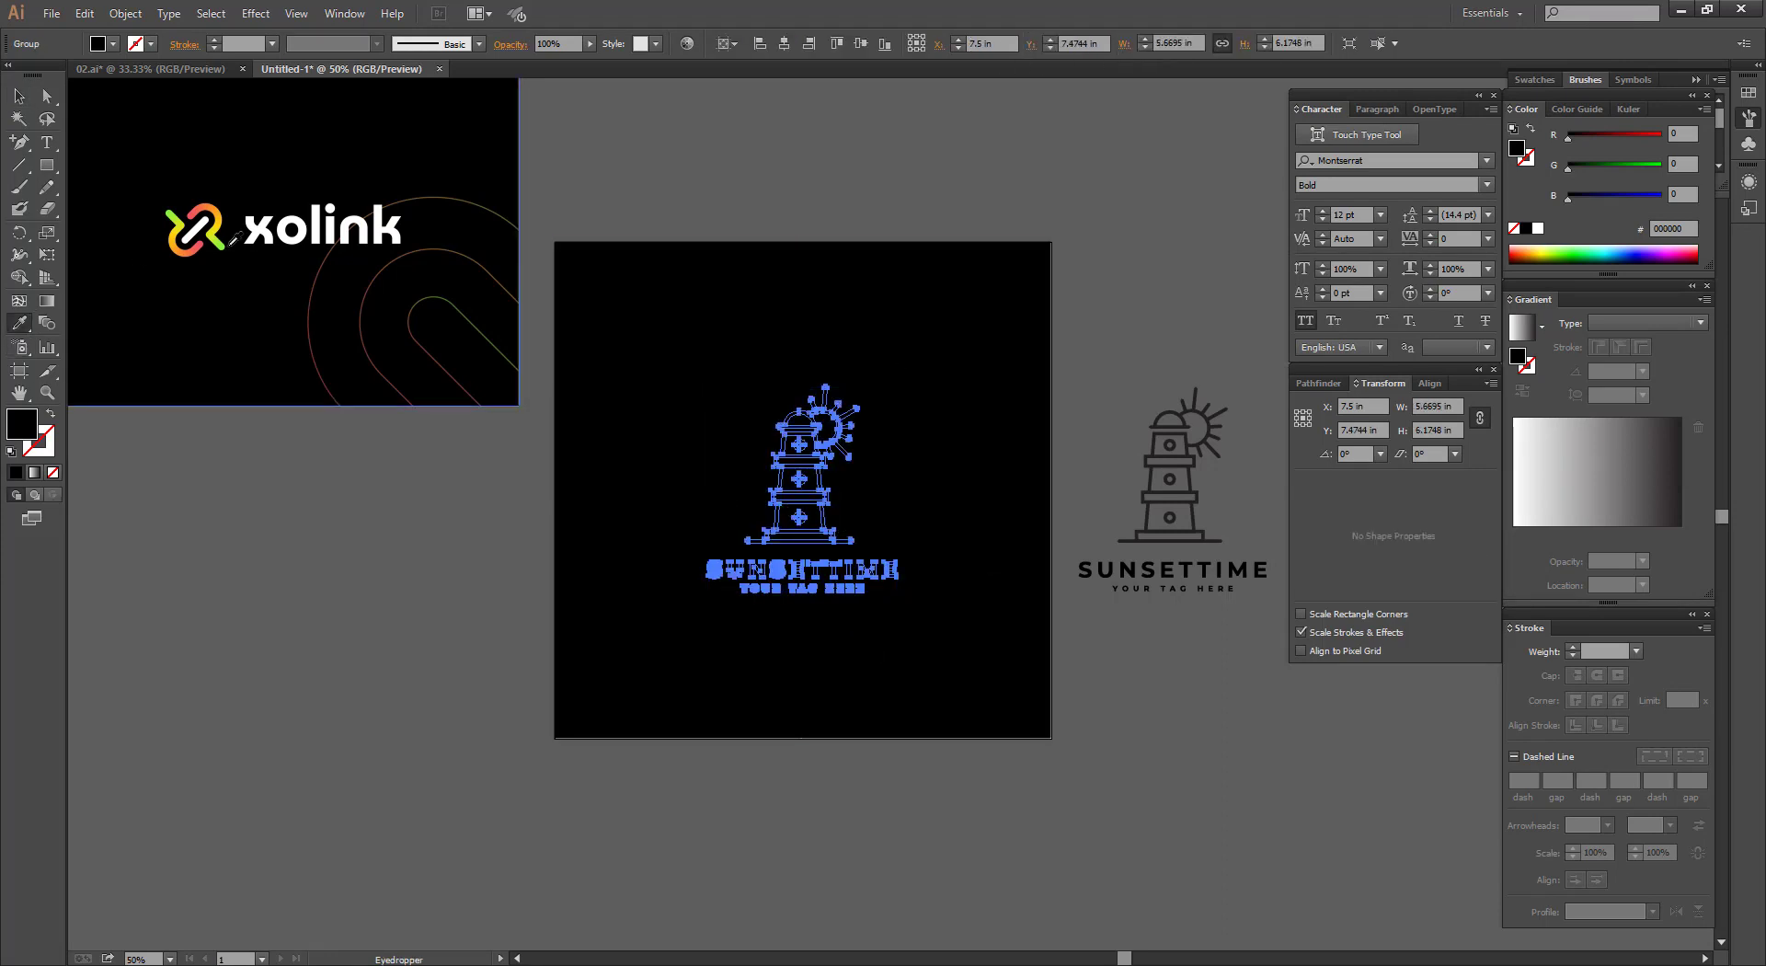
left_click(276, 225)
key("v")
left_click(695, 330)
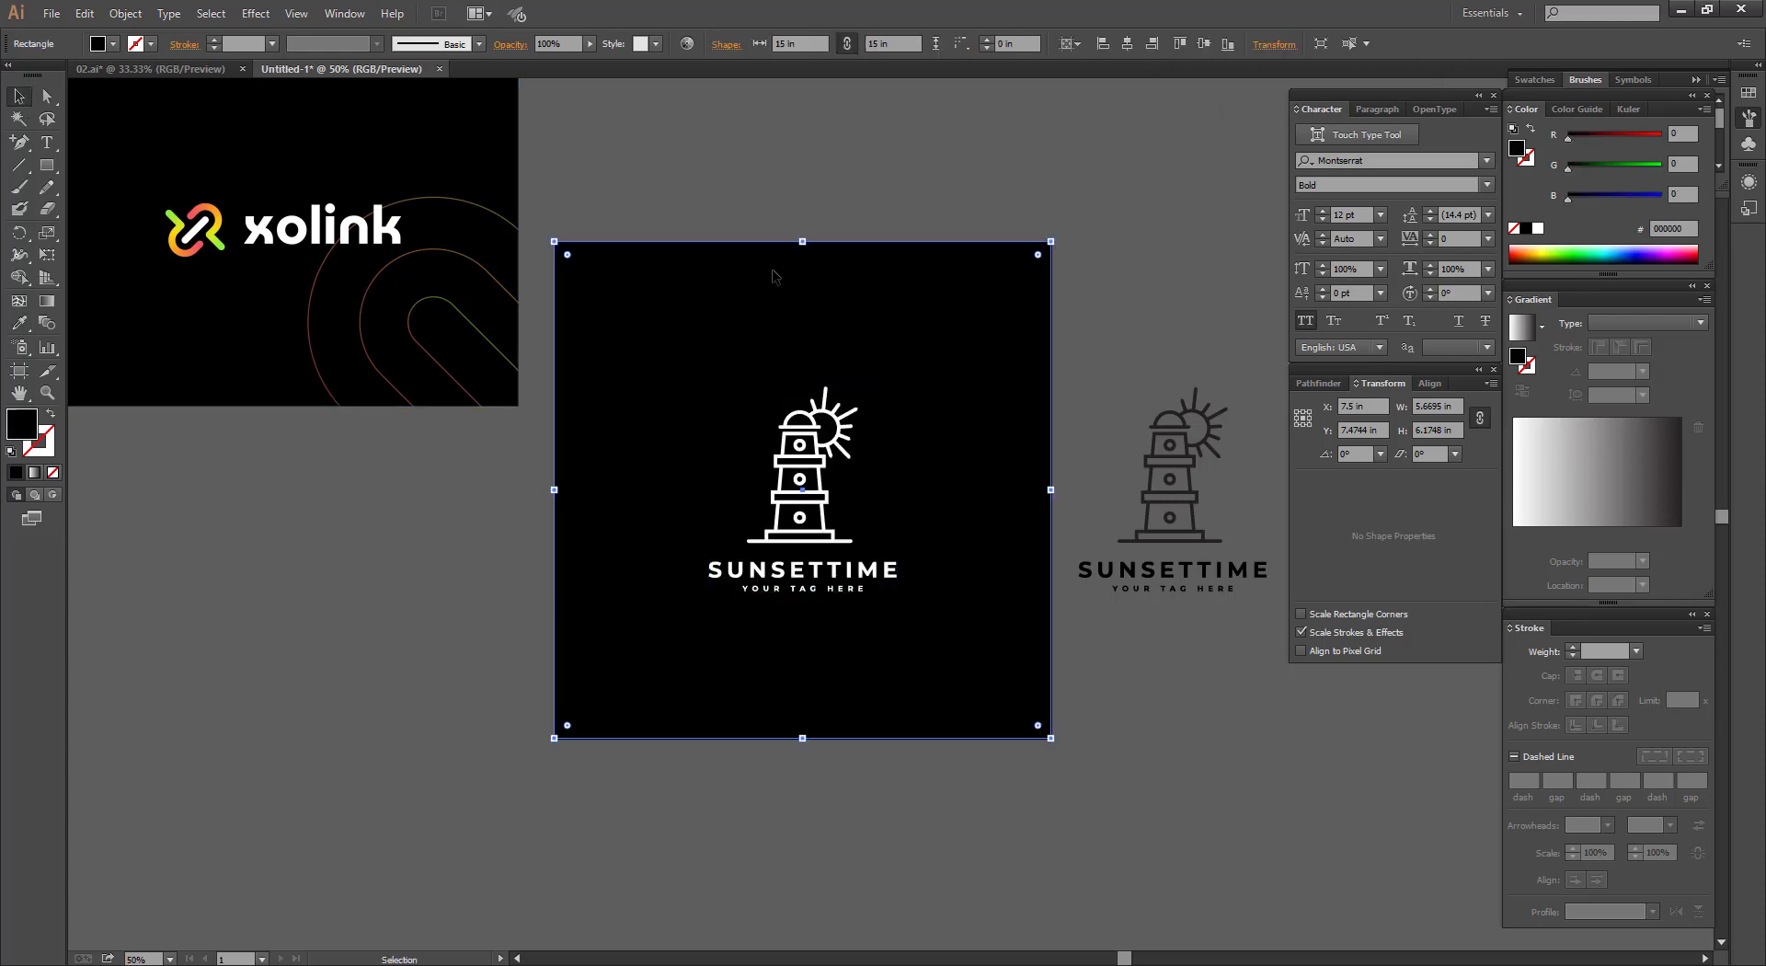
key("ctrl+2")
Ungroup the white logo and group the lighthouse and sun separately from the text.
right_click(809, 423)
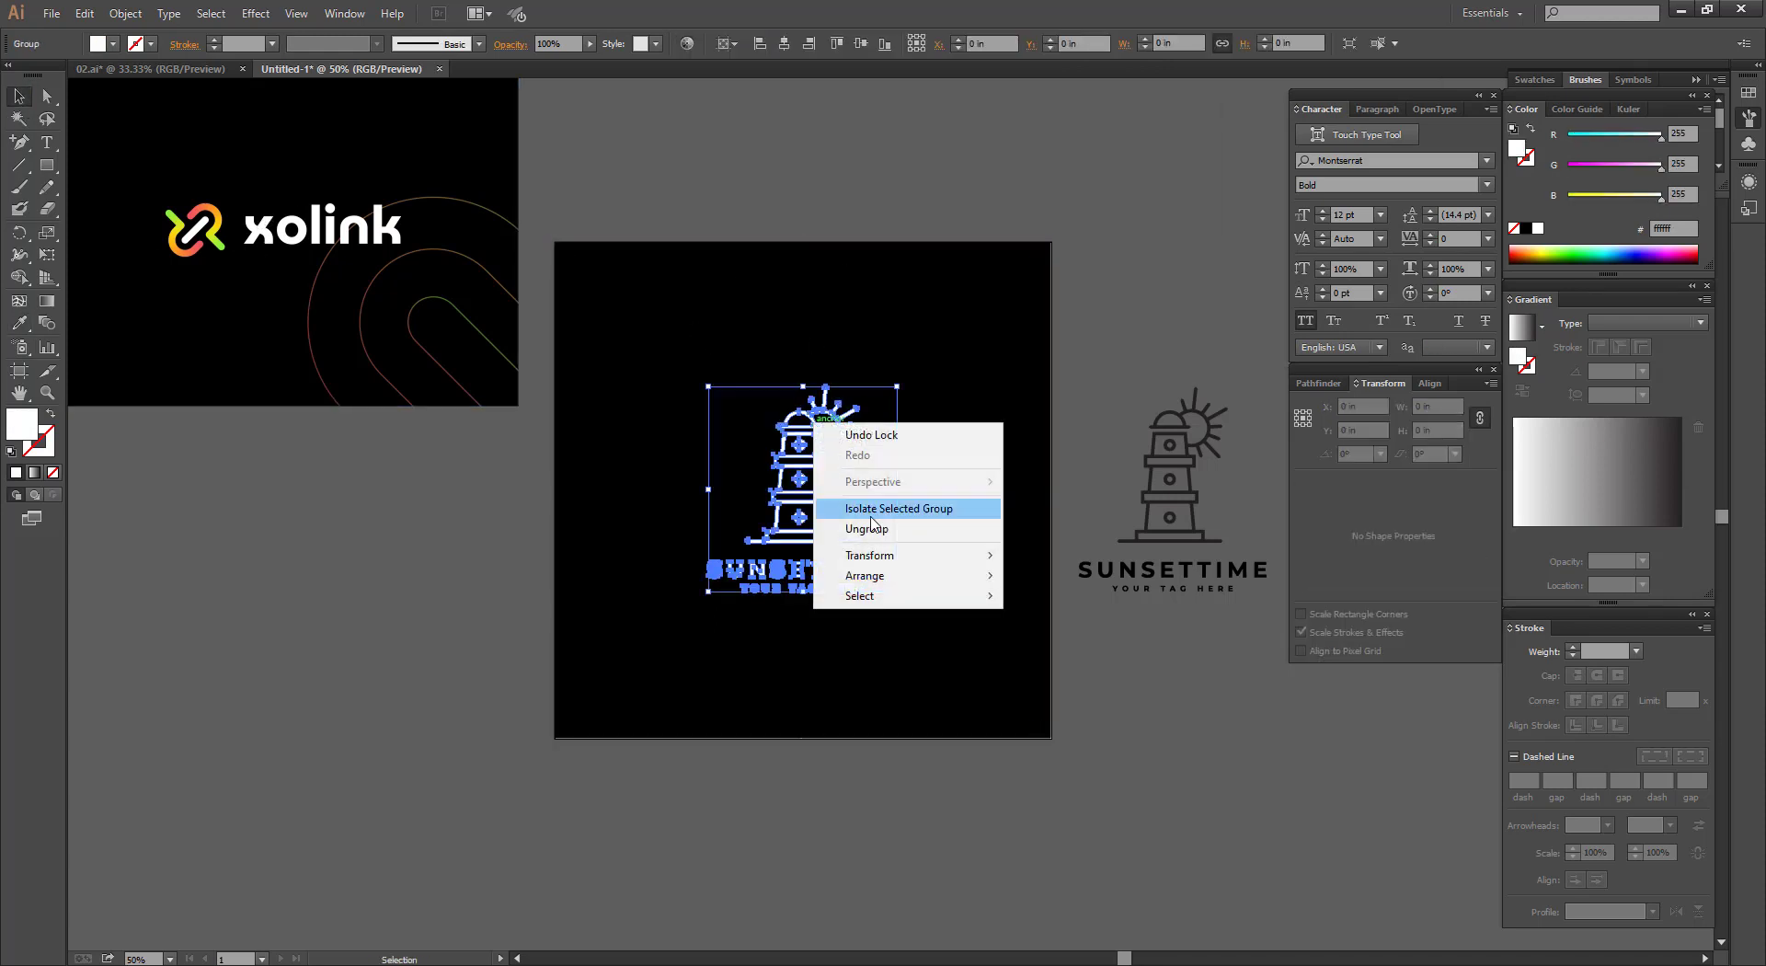
left_click(955, 521)
left_click(707, 369)
left_click_drag(706, 370, 934, 545)
key("ctrl+g")
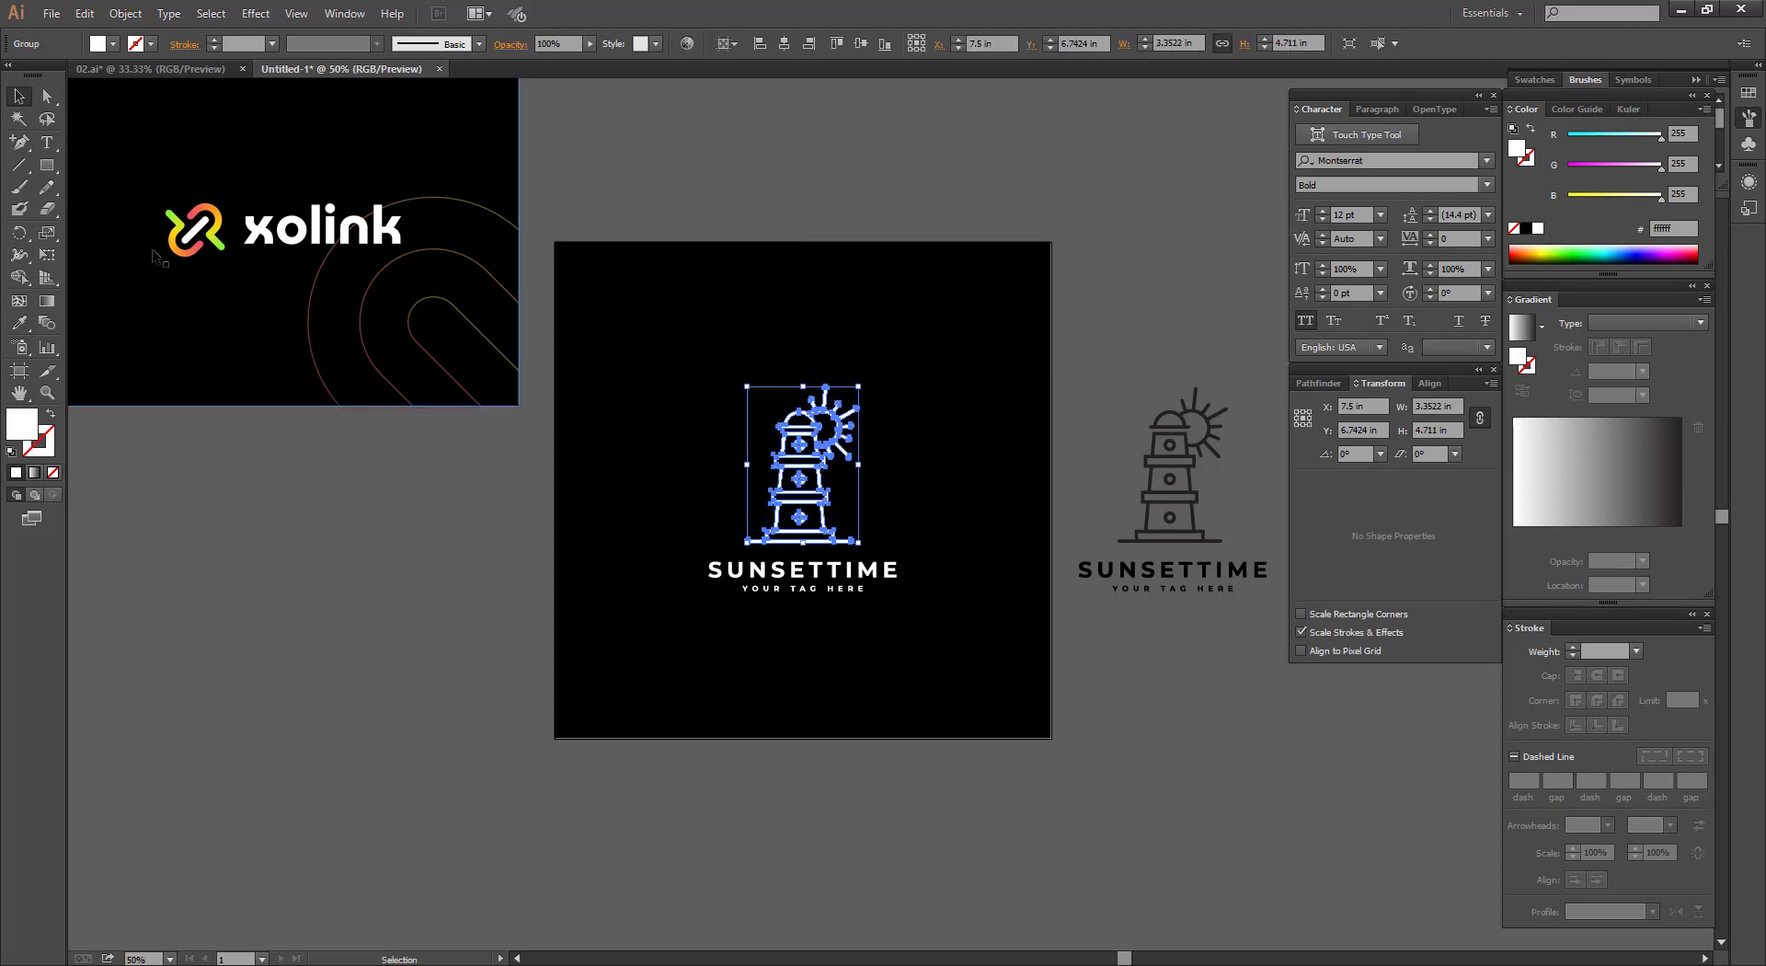
Apply a linear gradient to the lighthouse group and set its end stop to the red sampled from the xolink symbol.
left_click(1654, 506)
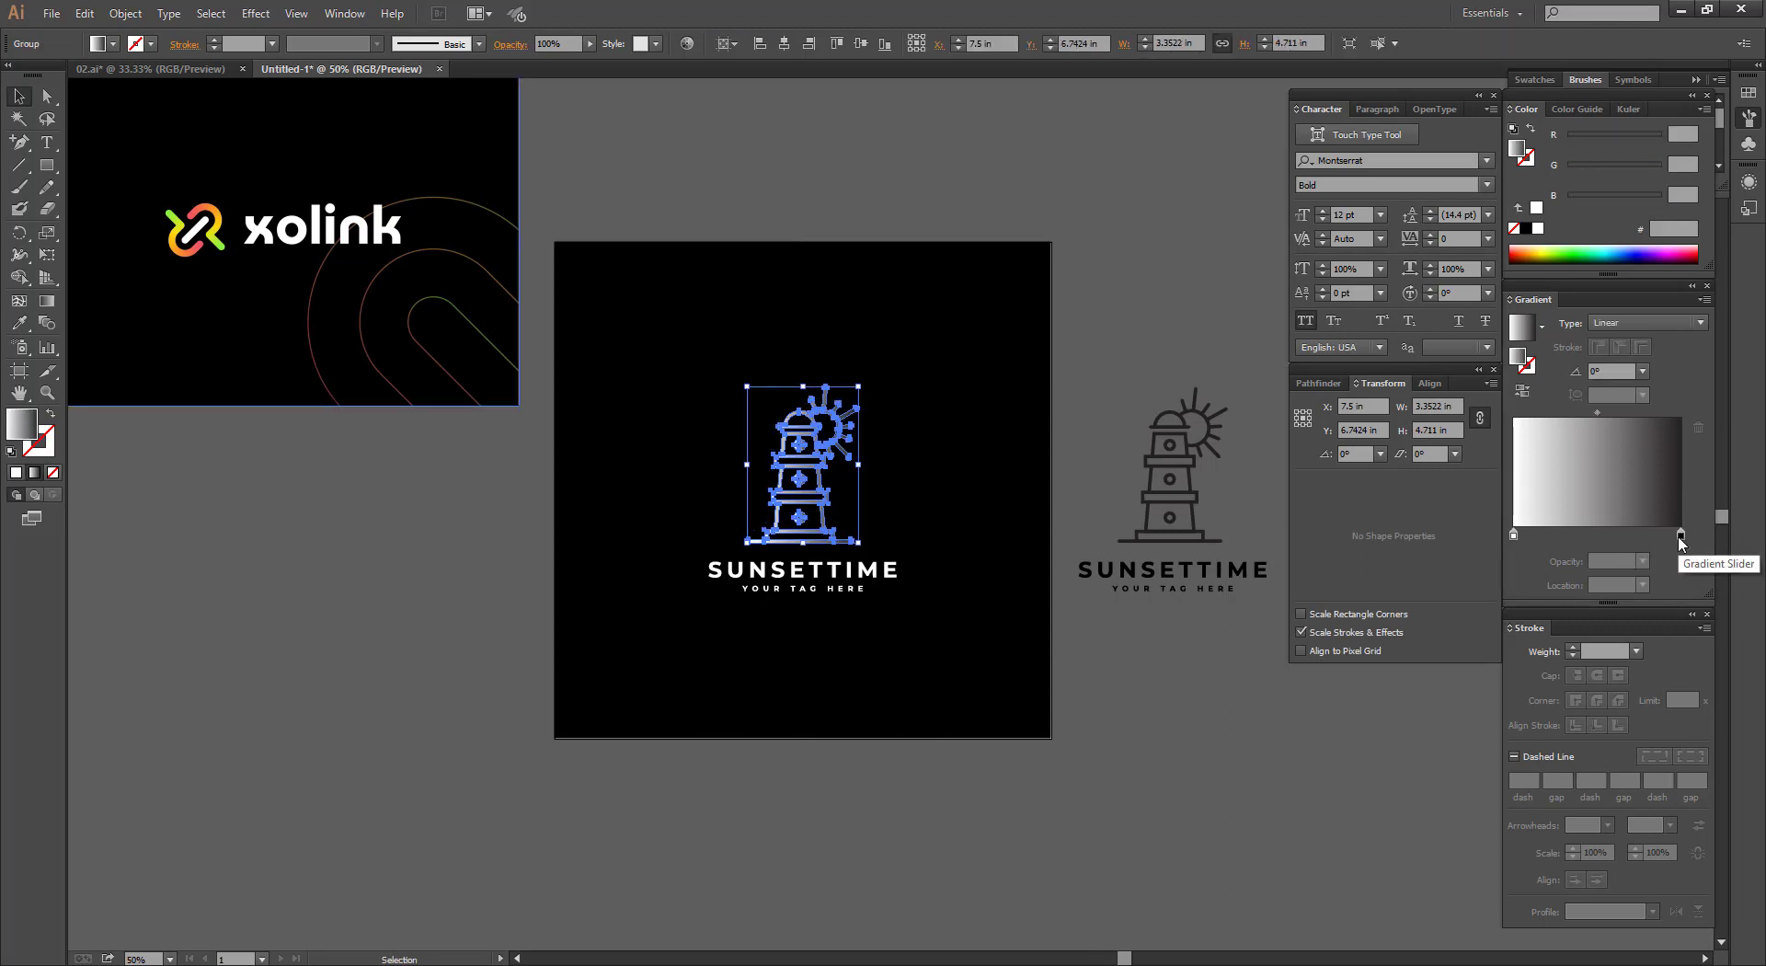
double_click(1681, 536)
left_click(24, 329)
left_click(19, 324)
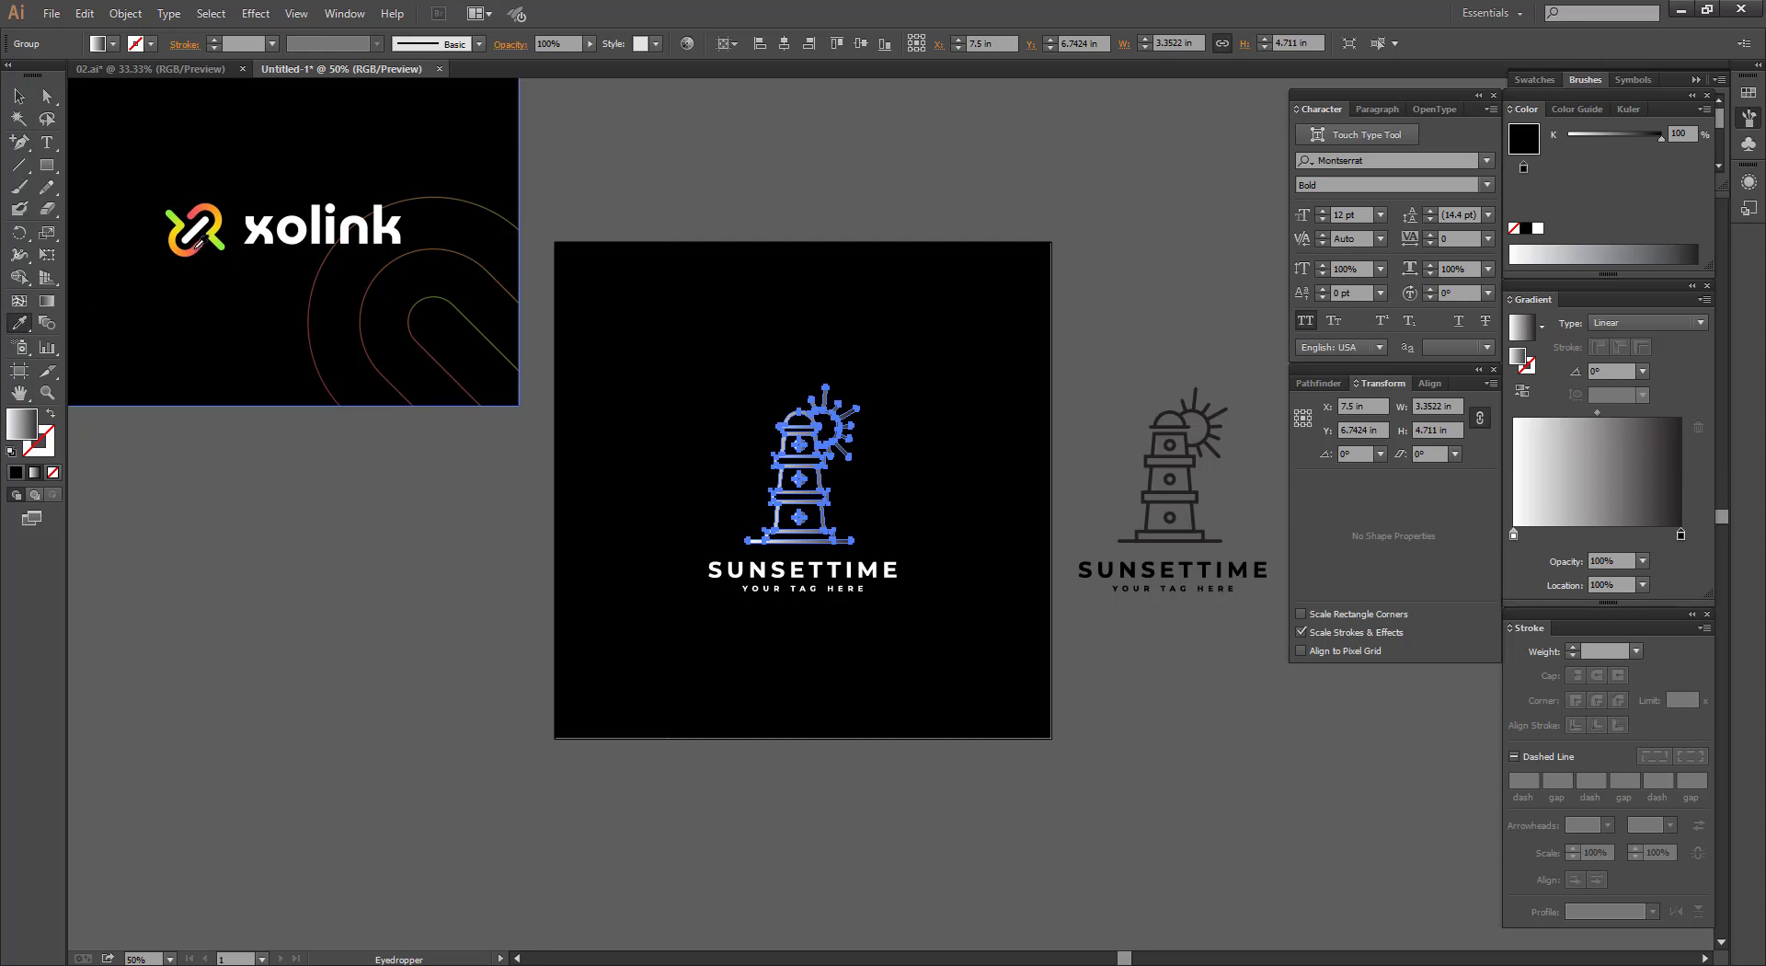
left_click(201, 243, "shift")
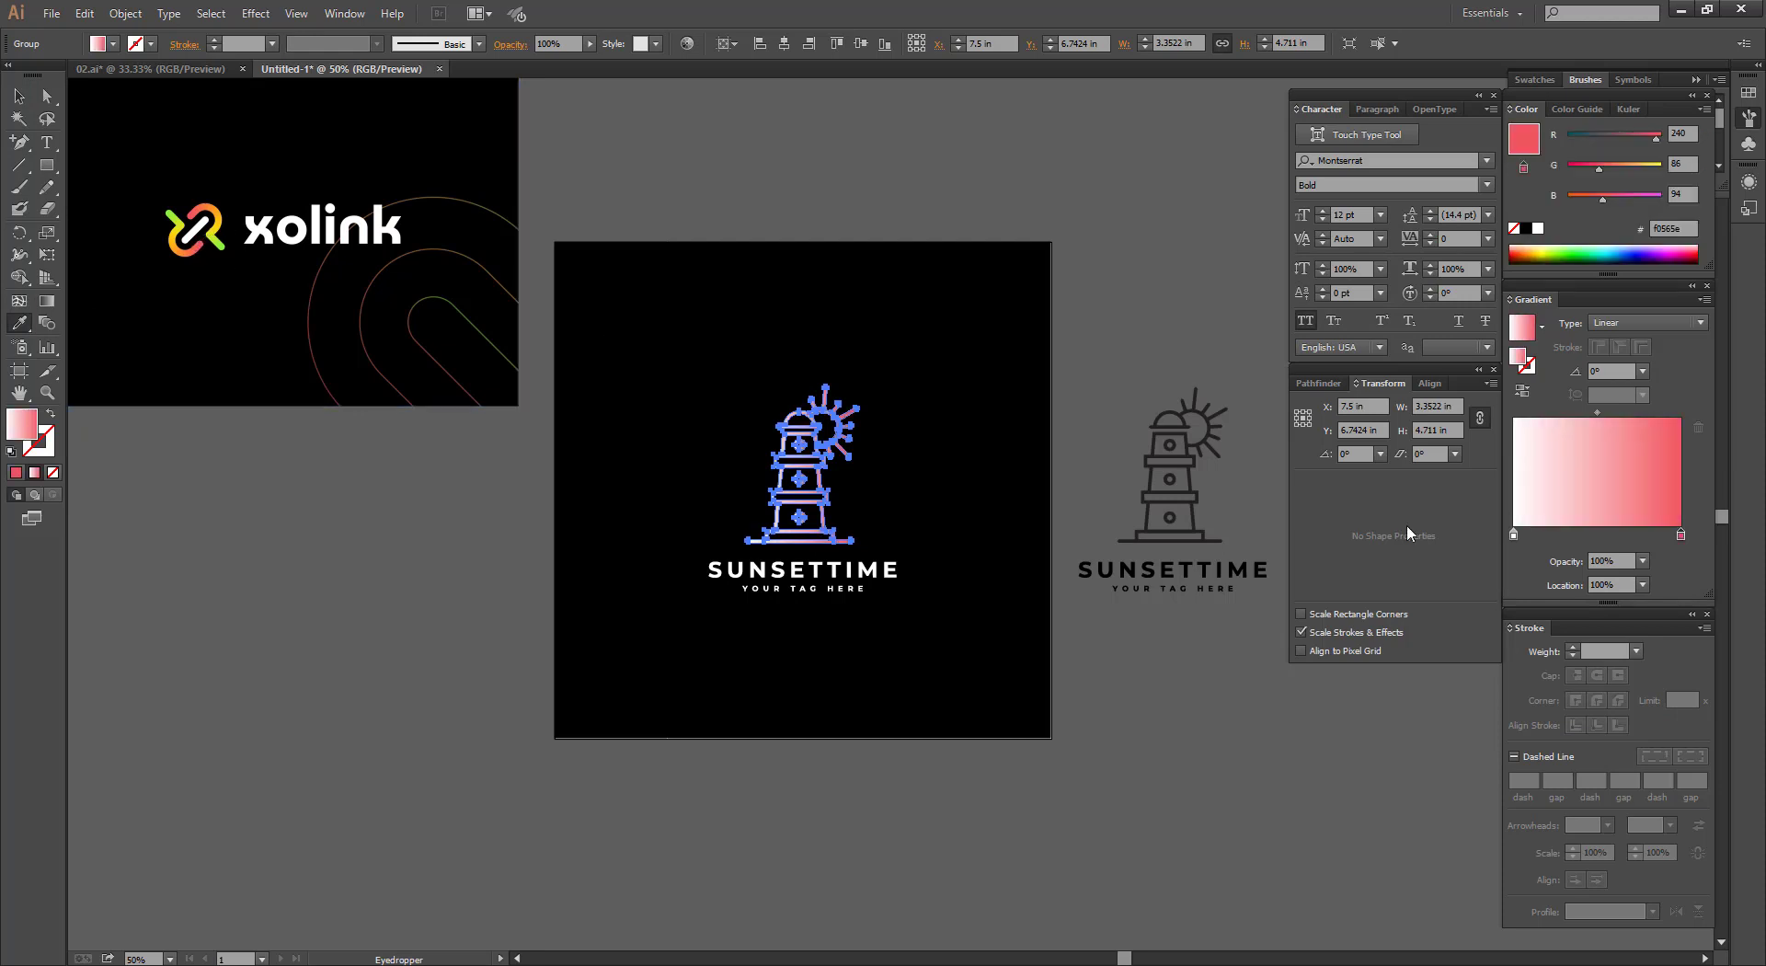
Add a middle gradient stop in the symbol's sampled yellow (ffd10f) and sample the symbol's green for the start stop.
left_click(1595, 534)
double_click(1594, 535)
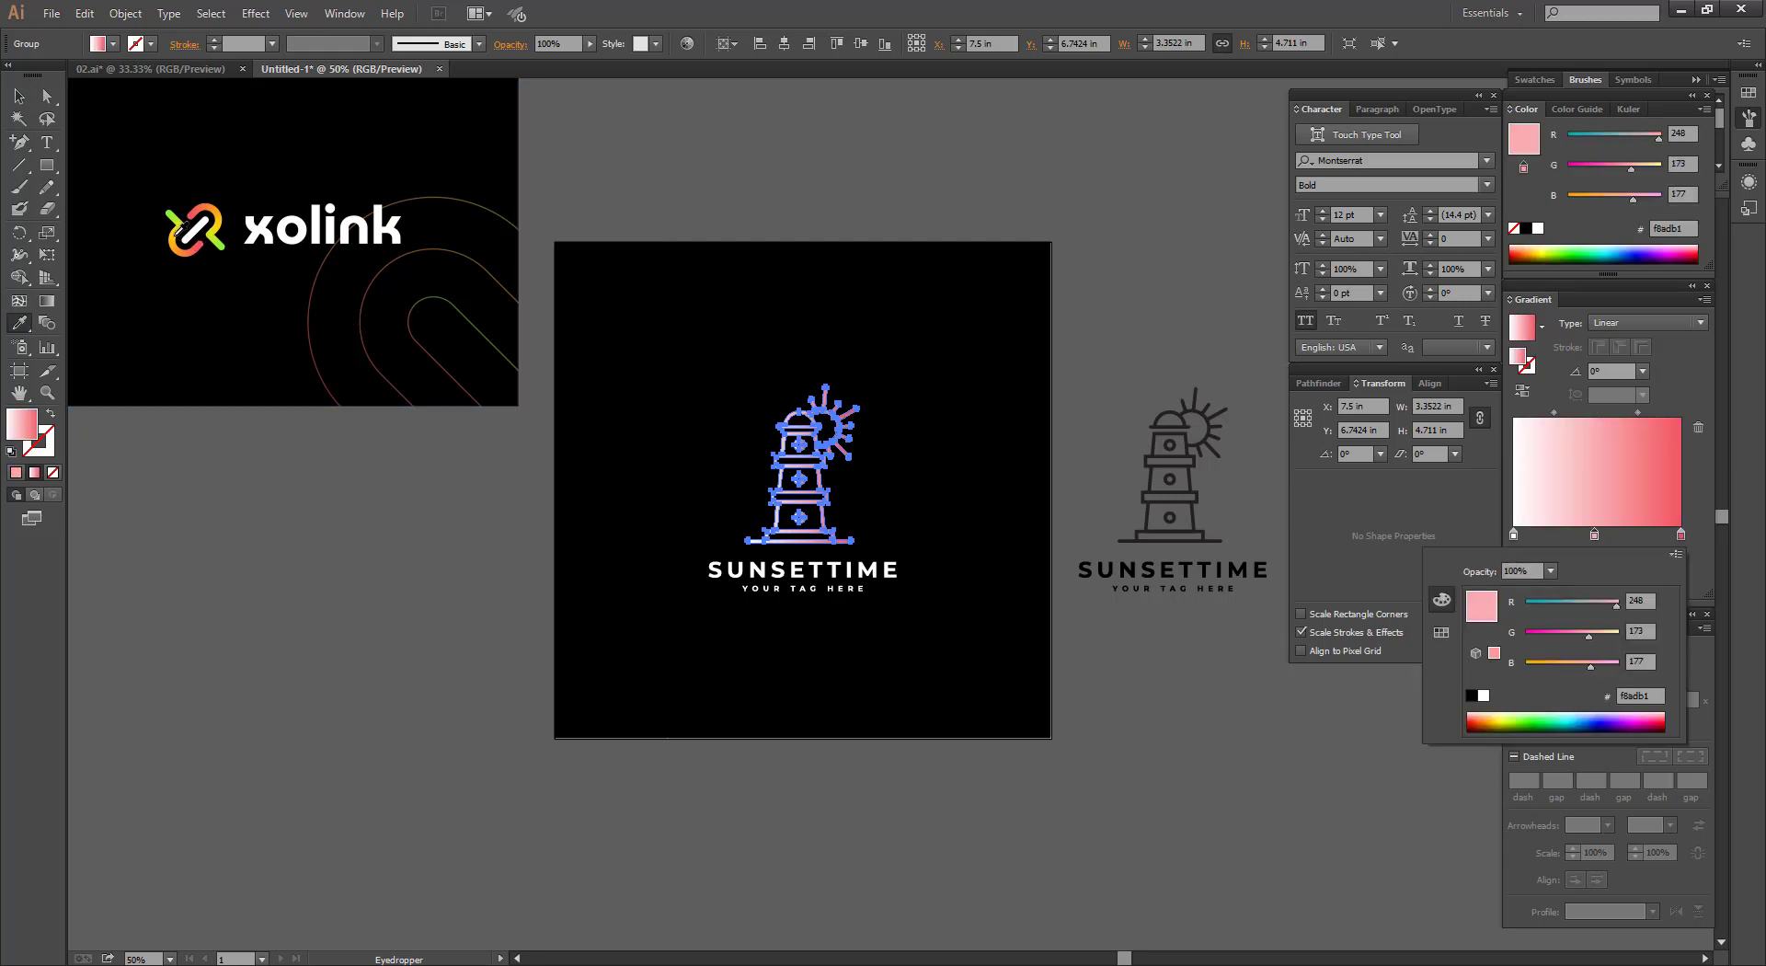
left_click(174, 235, "shift")
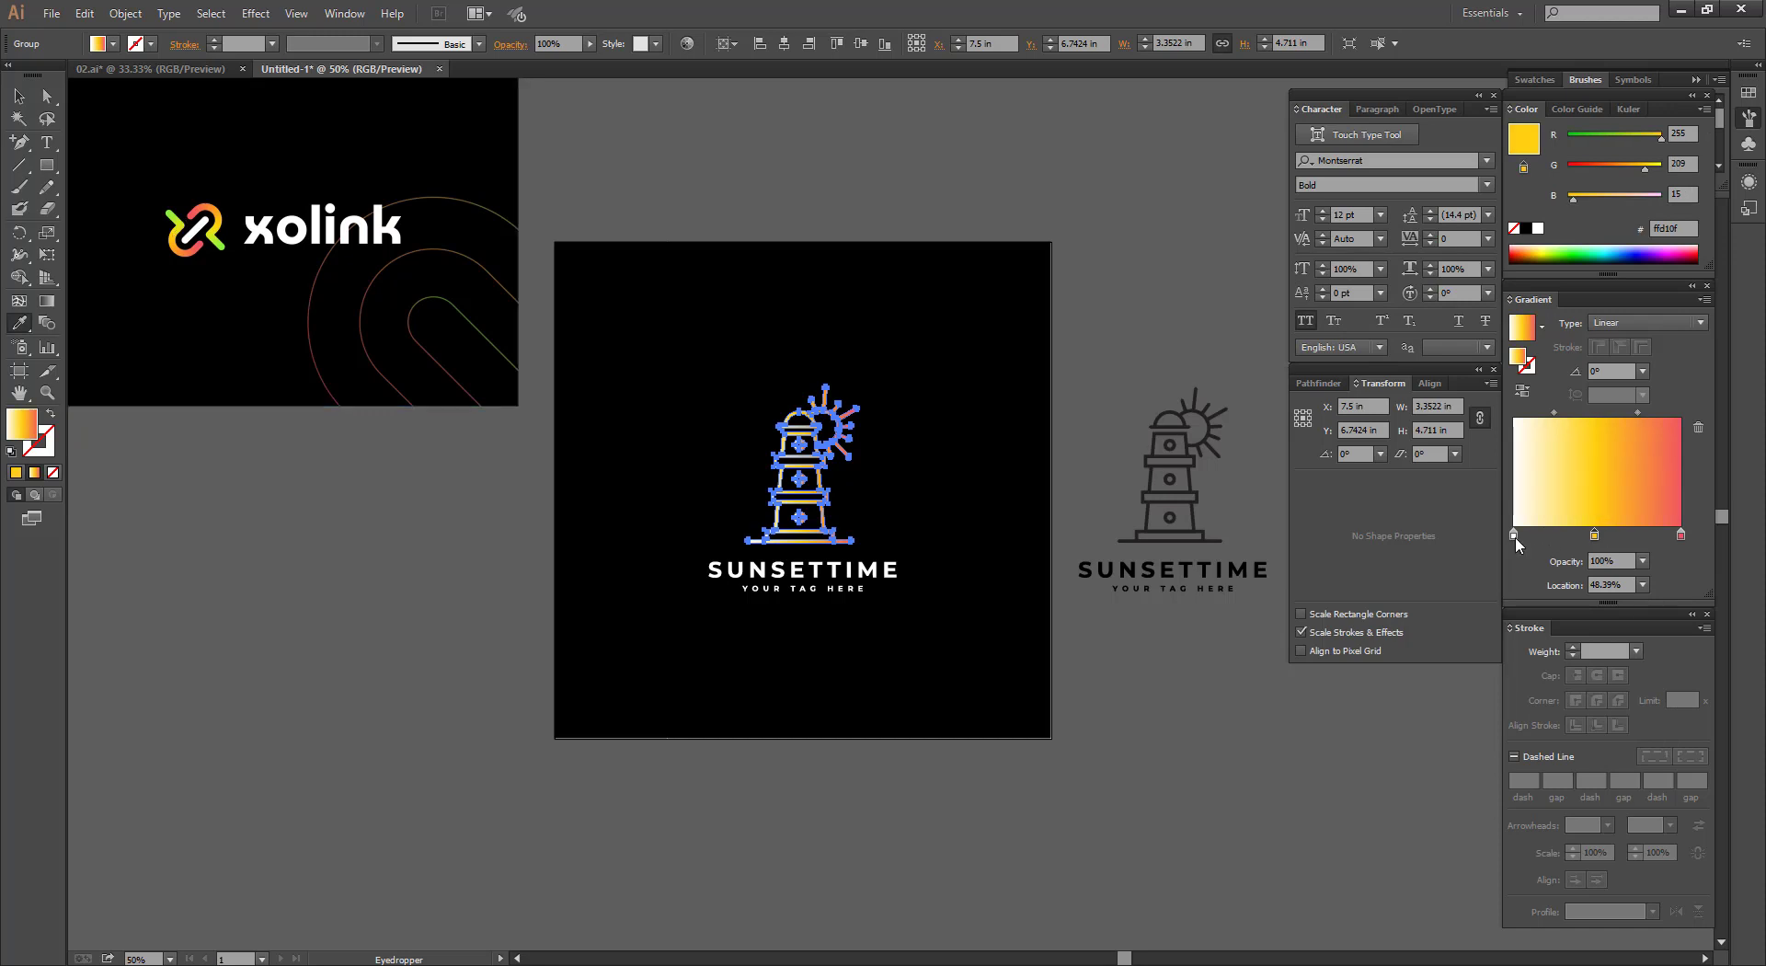
double_click(1513, 536)
left_click(170, 211, "shift")
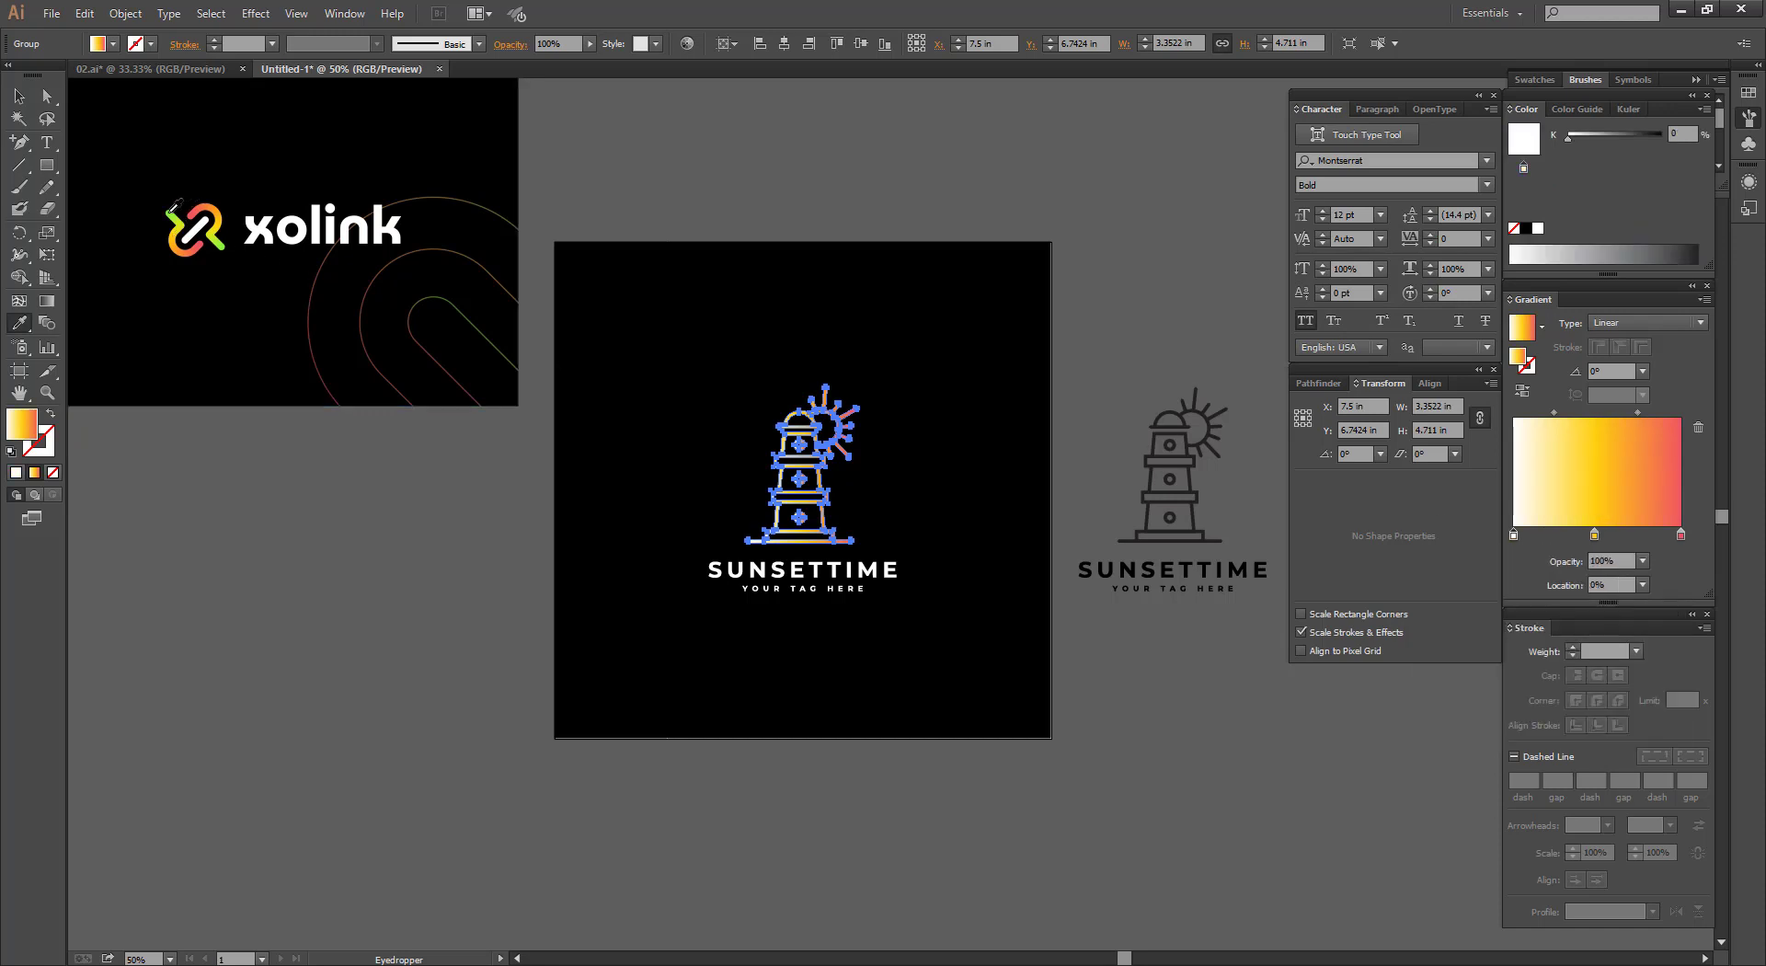
Redirect the lighthouse group's linear gradient vertically at 90°, running from green at the base to red at the sun's top.
left_click(19, 96)
key("g")
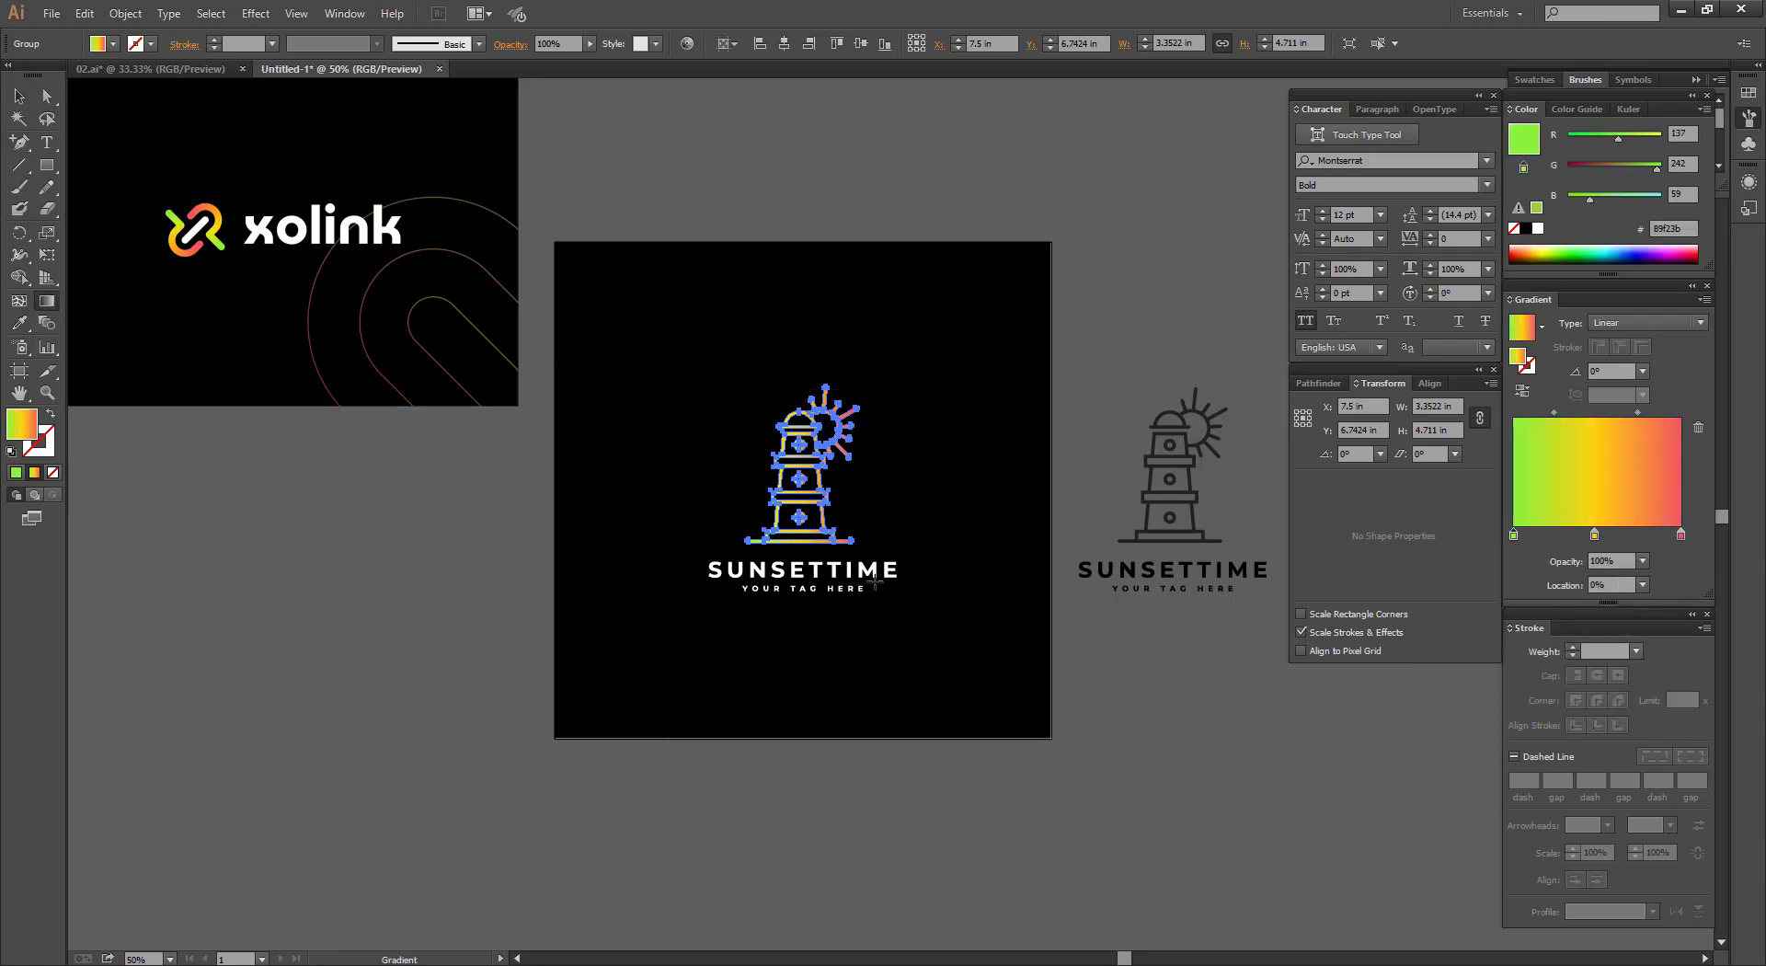
left_click_drag(804, 543, 813, 363)
left_click(19, 101)
left_click(724, 190)
scroll(834, 524, "up", 2)
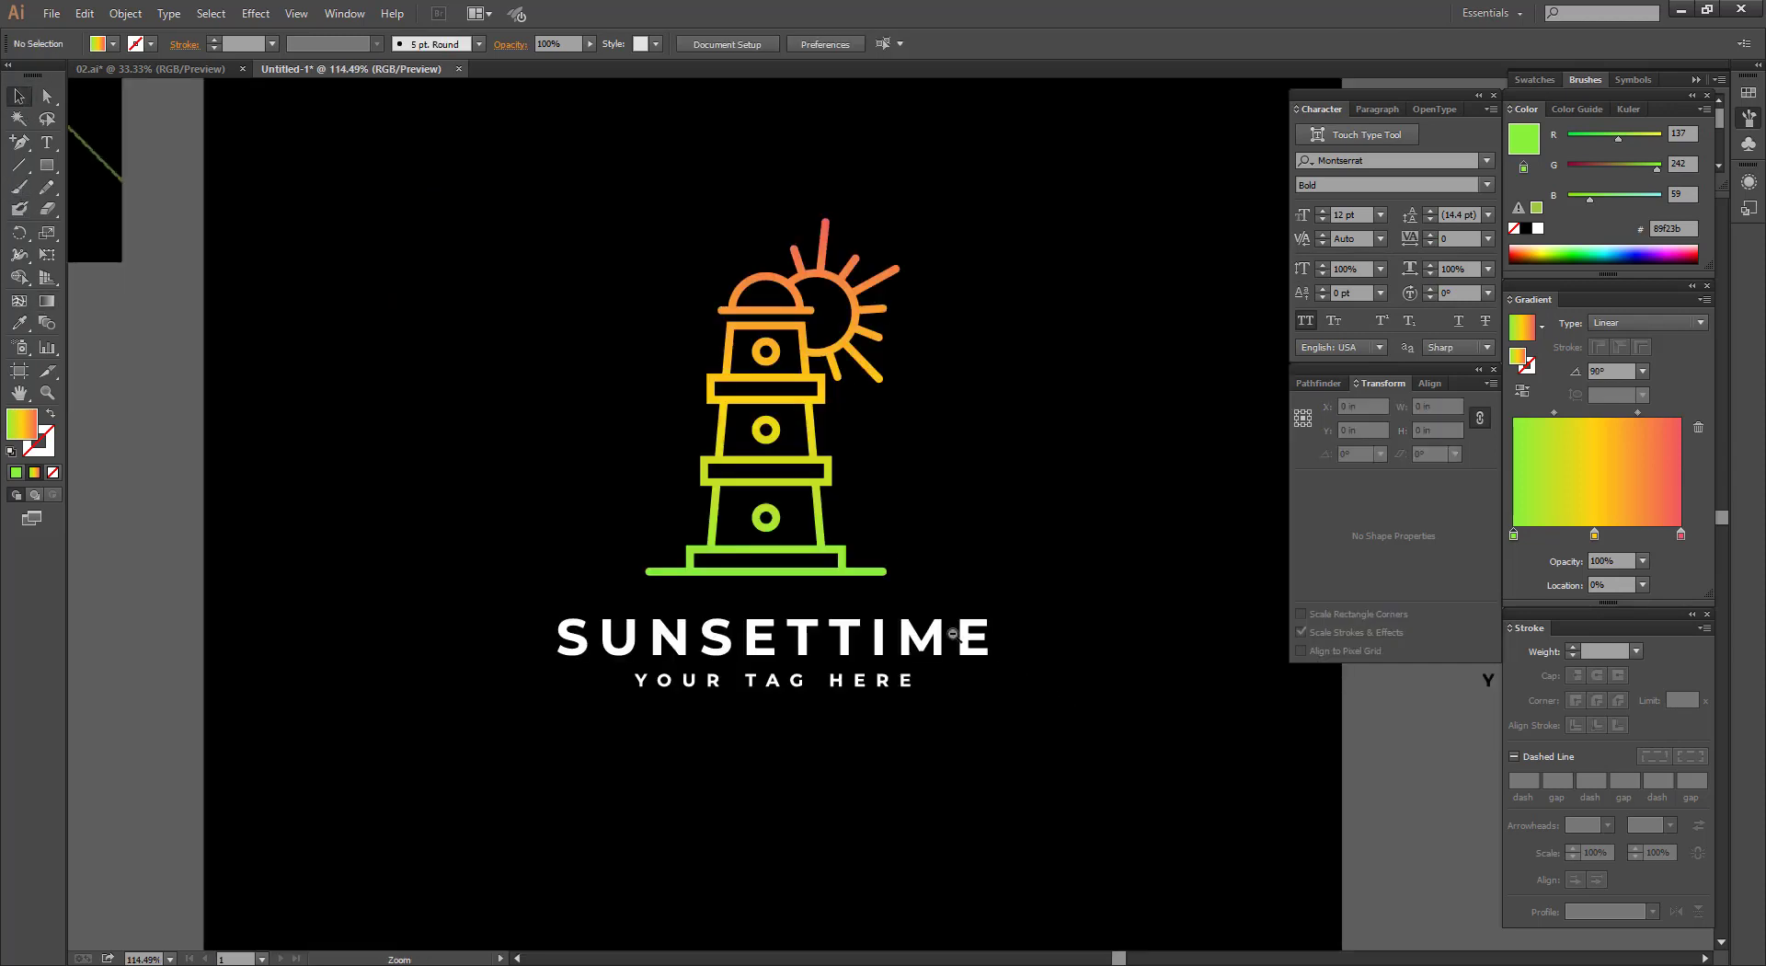
scroll(874, 604, "down", 2)
Group the SUNSETTIME wordmark with its tagline and centre them horizontally on the artboard.
left_click(877, 610)
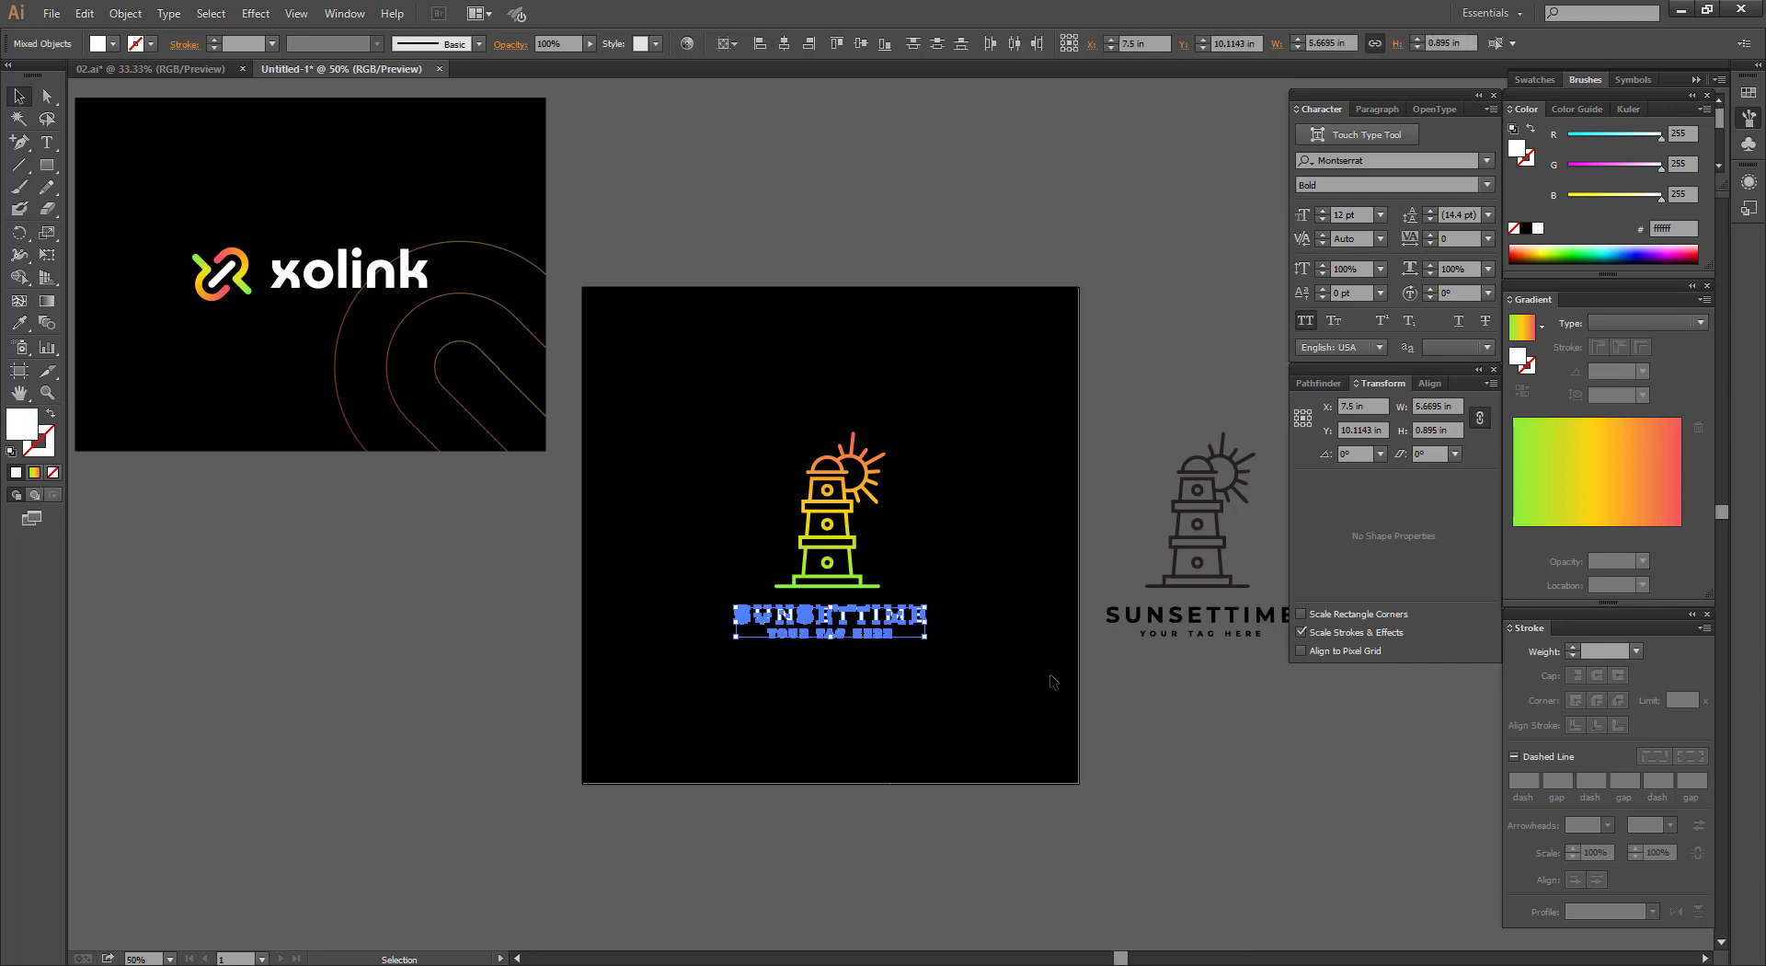
key("ctrl+g")
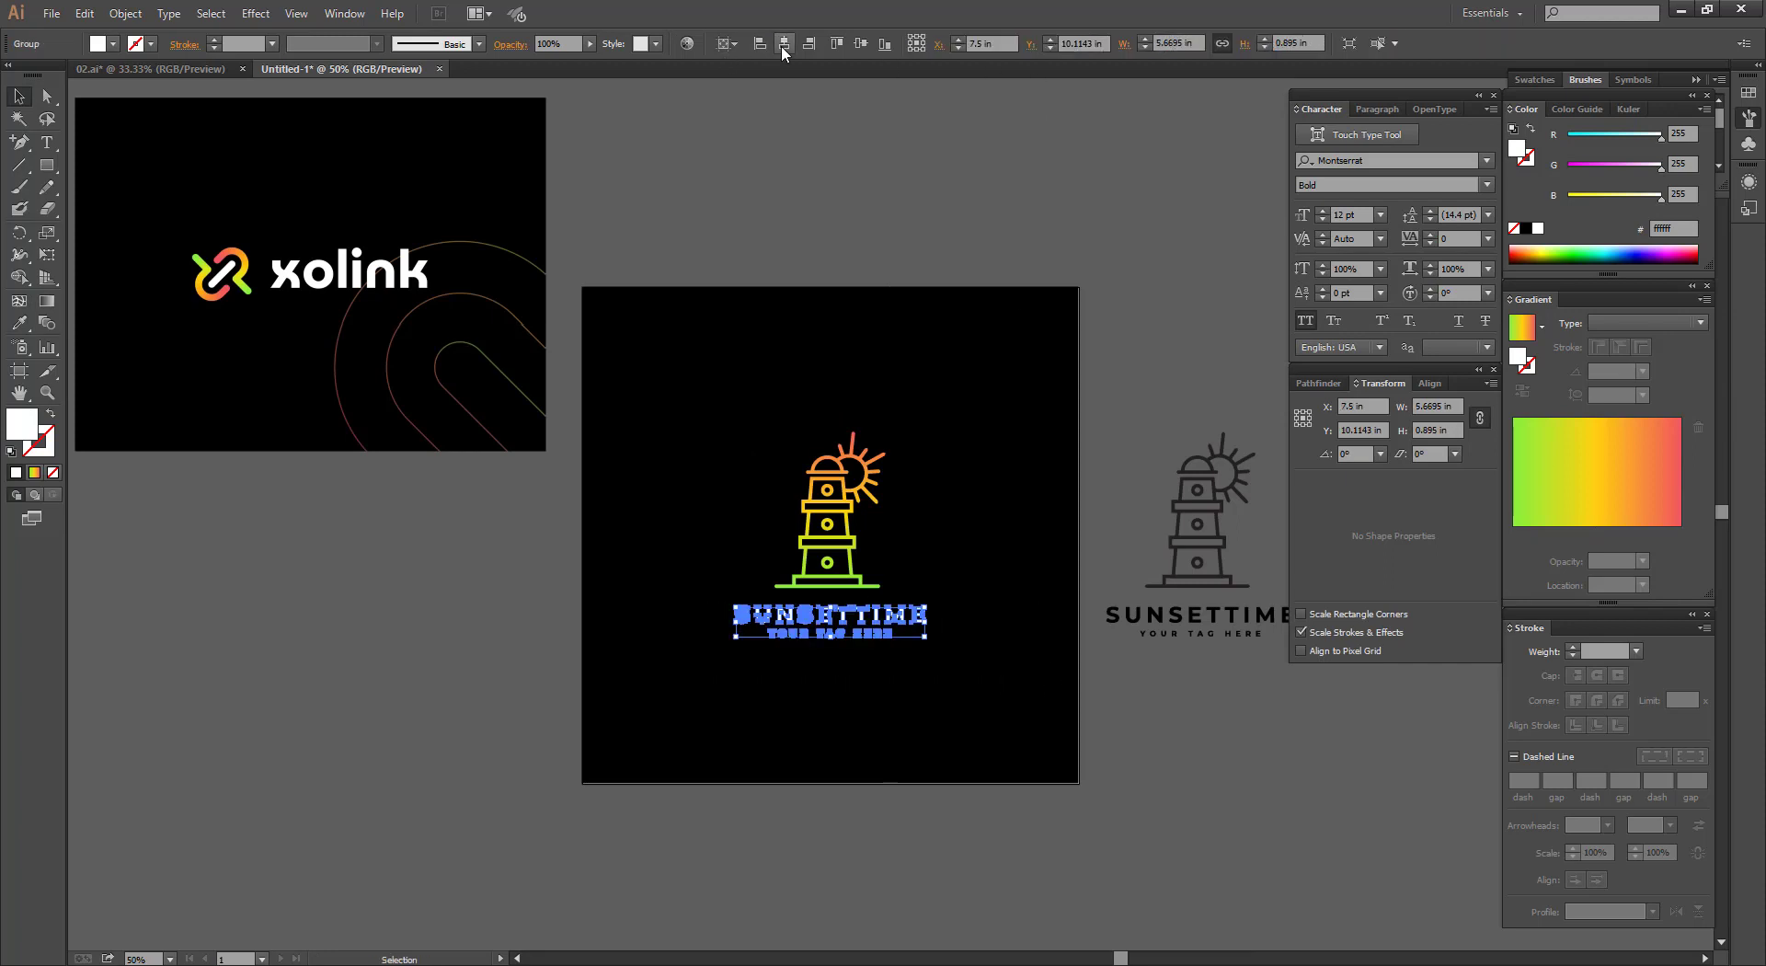
left_click(793, 686)
Recolour only the YOUR TAG HERE tagline light grey (cccccc).
left_click(828, 644)
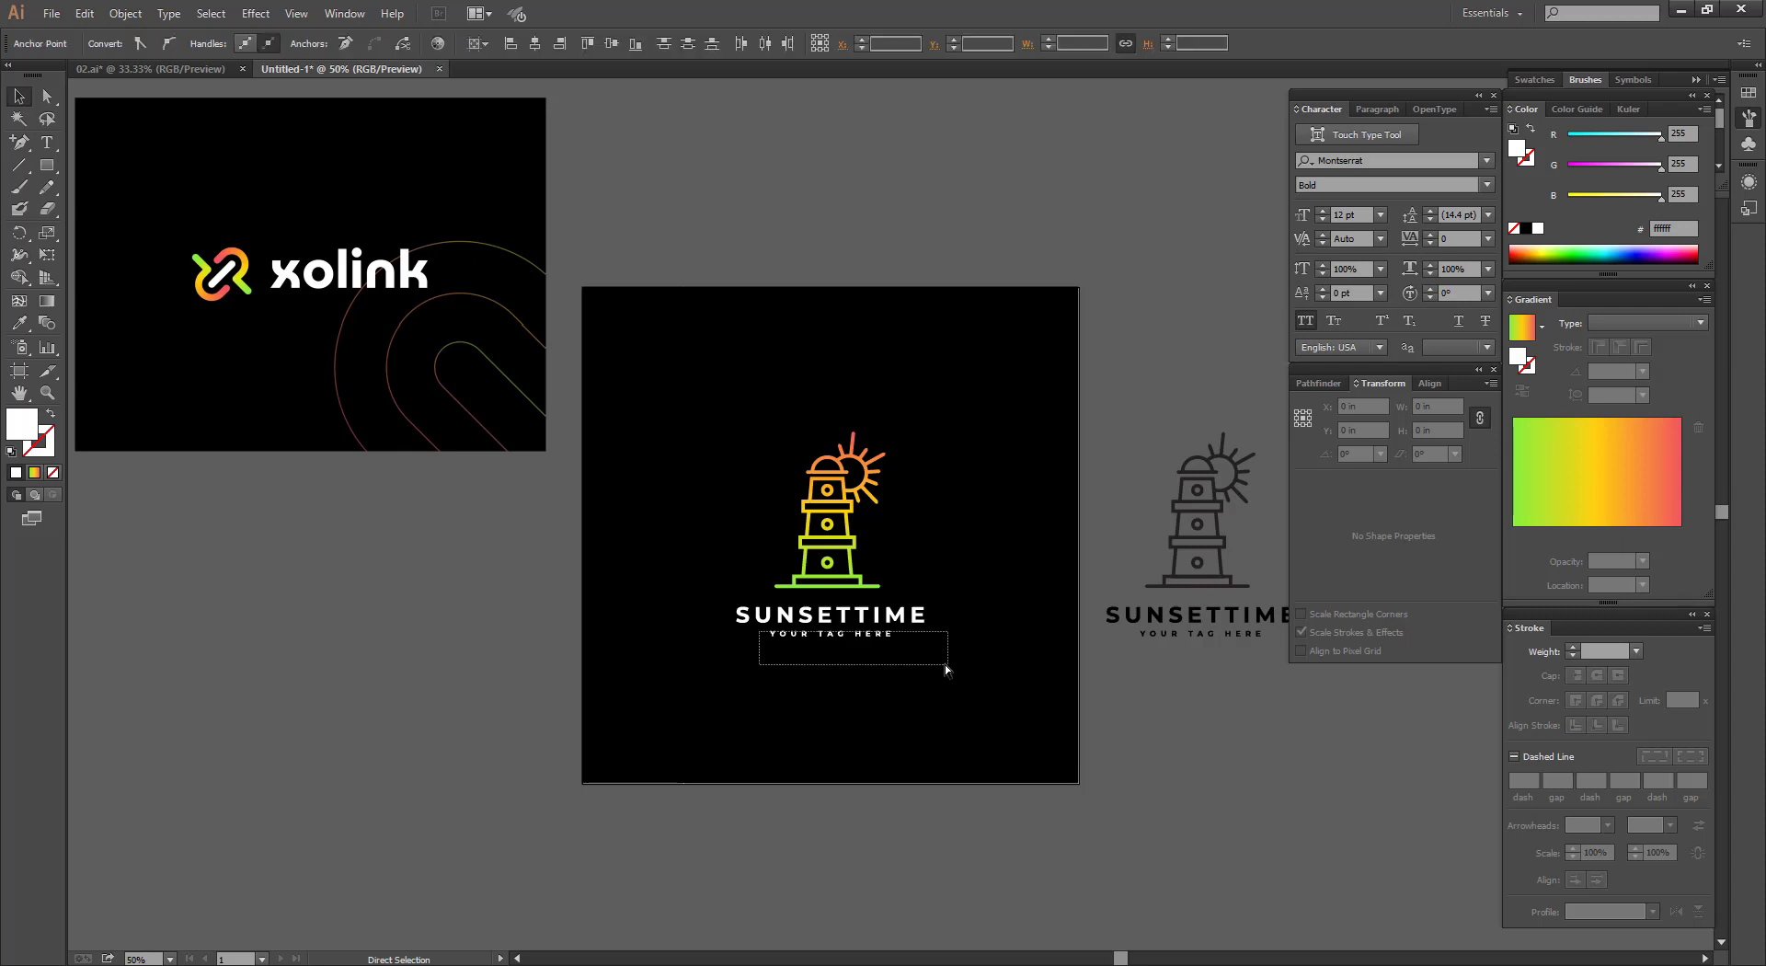
double_click(20, 424)
left_click(634, 414)
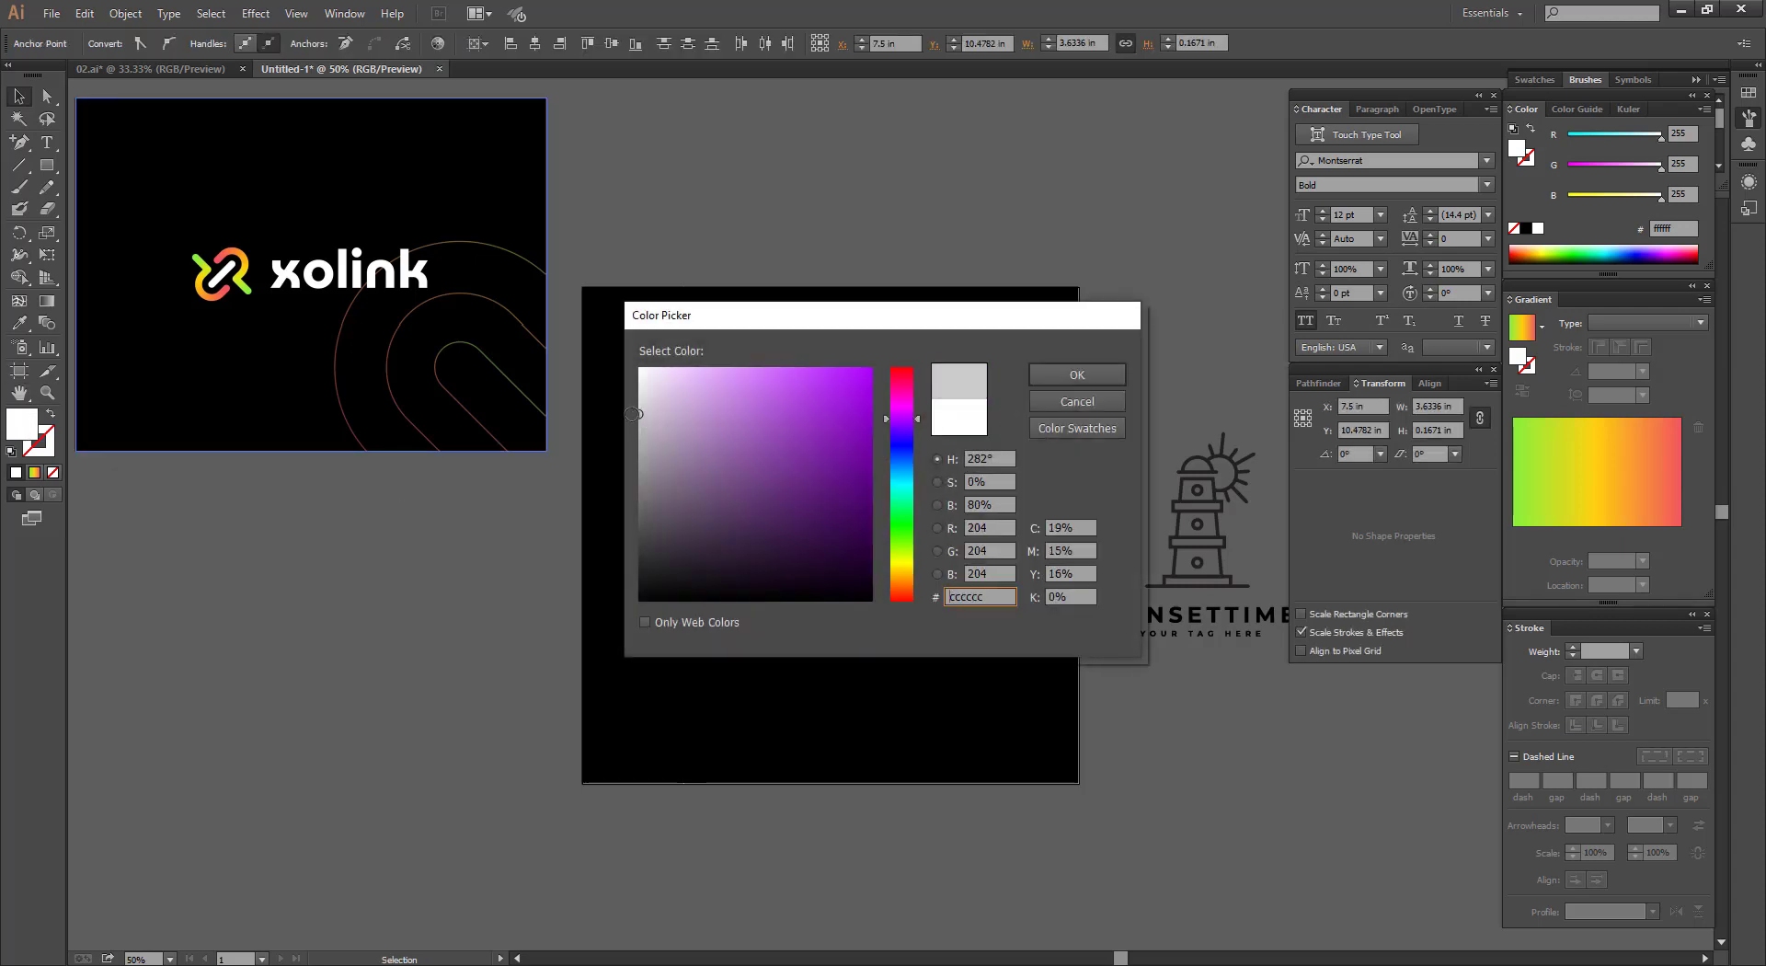
left_click(1069, 376)
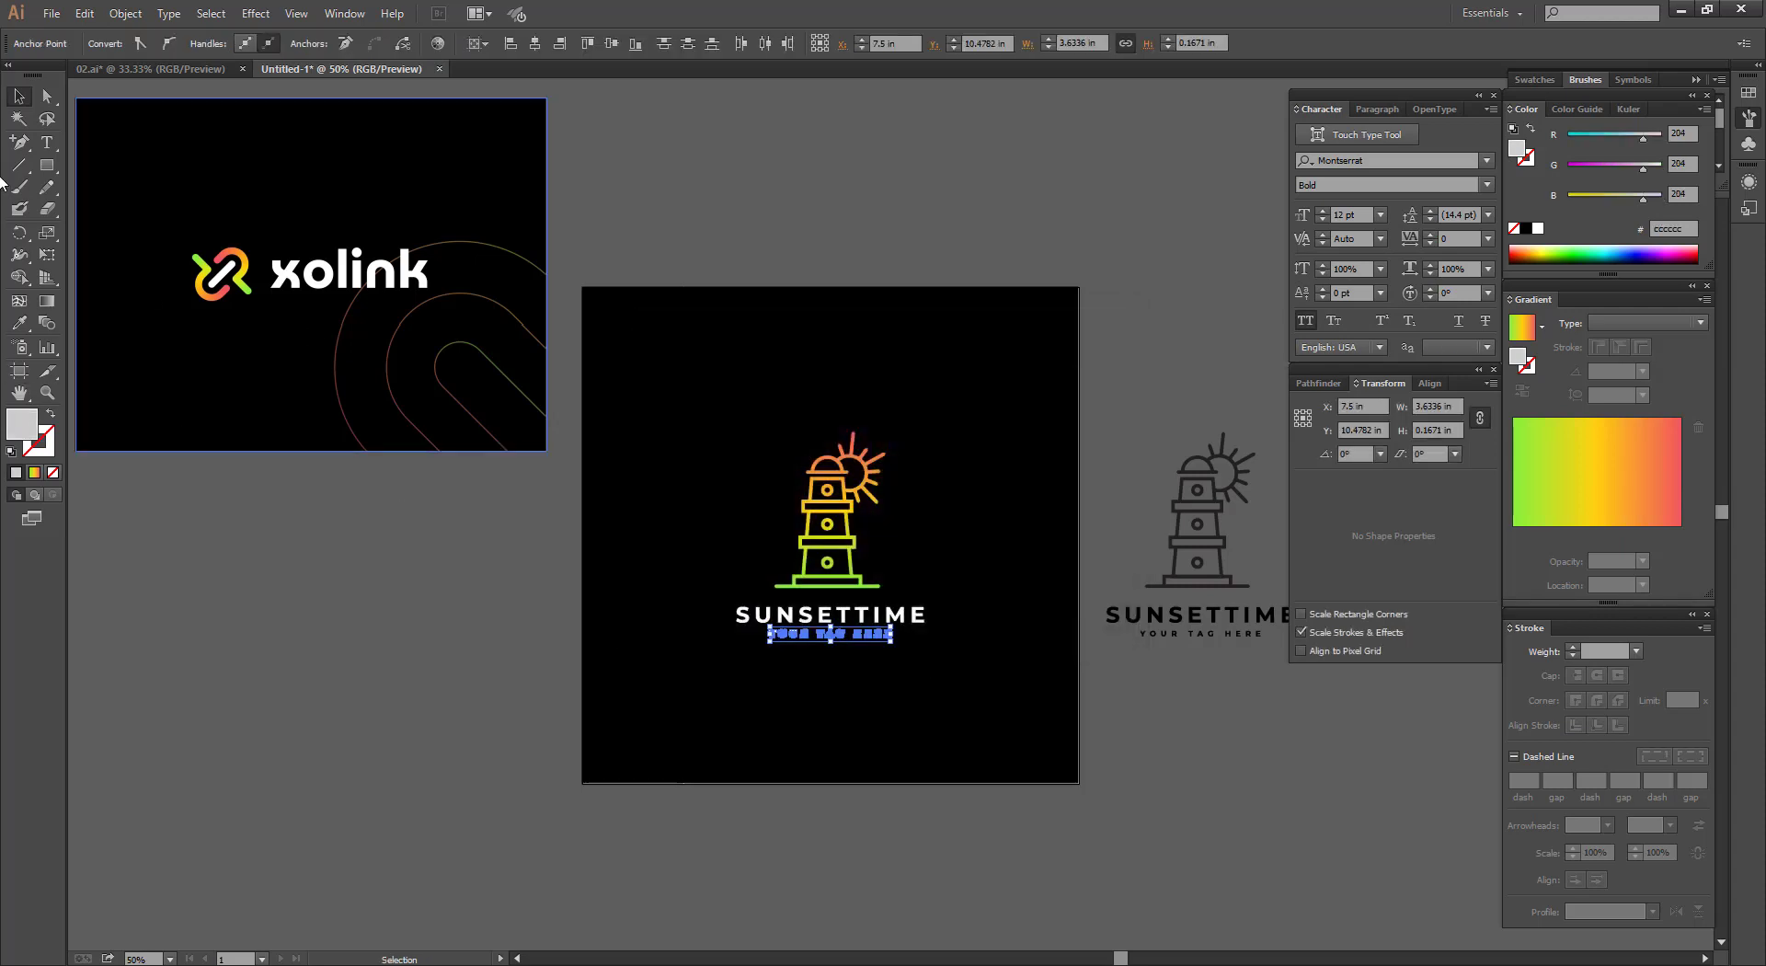
left_click(864, 179)
Lock the black background rectangle so that only the logo artwork can be selected.
left_click(861, 305)
key("ctrl+2")
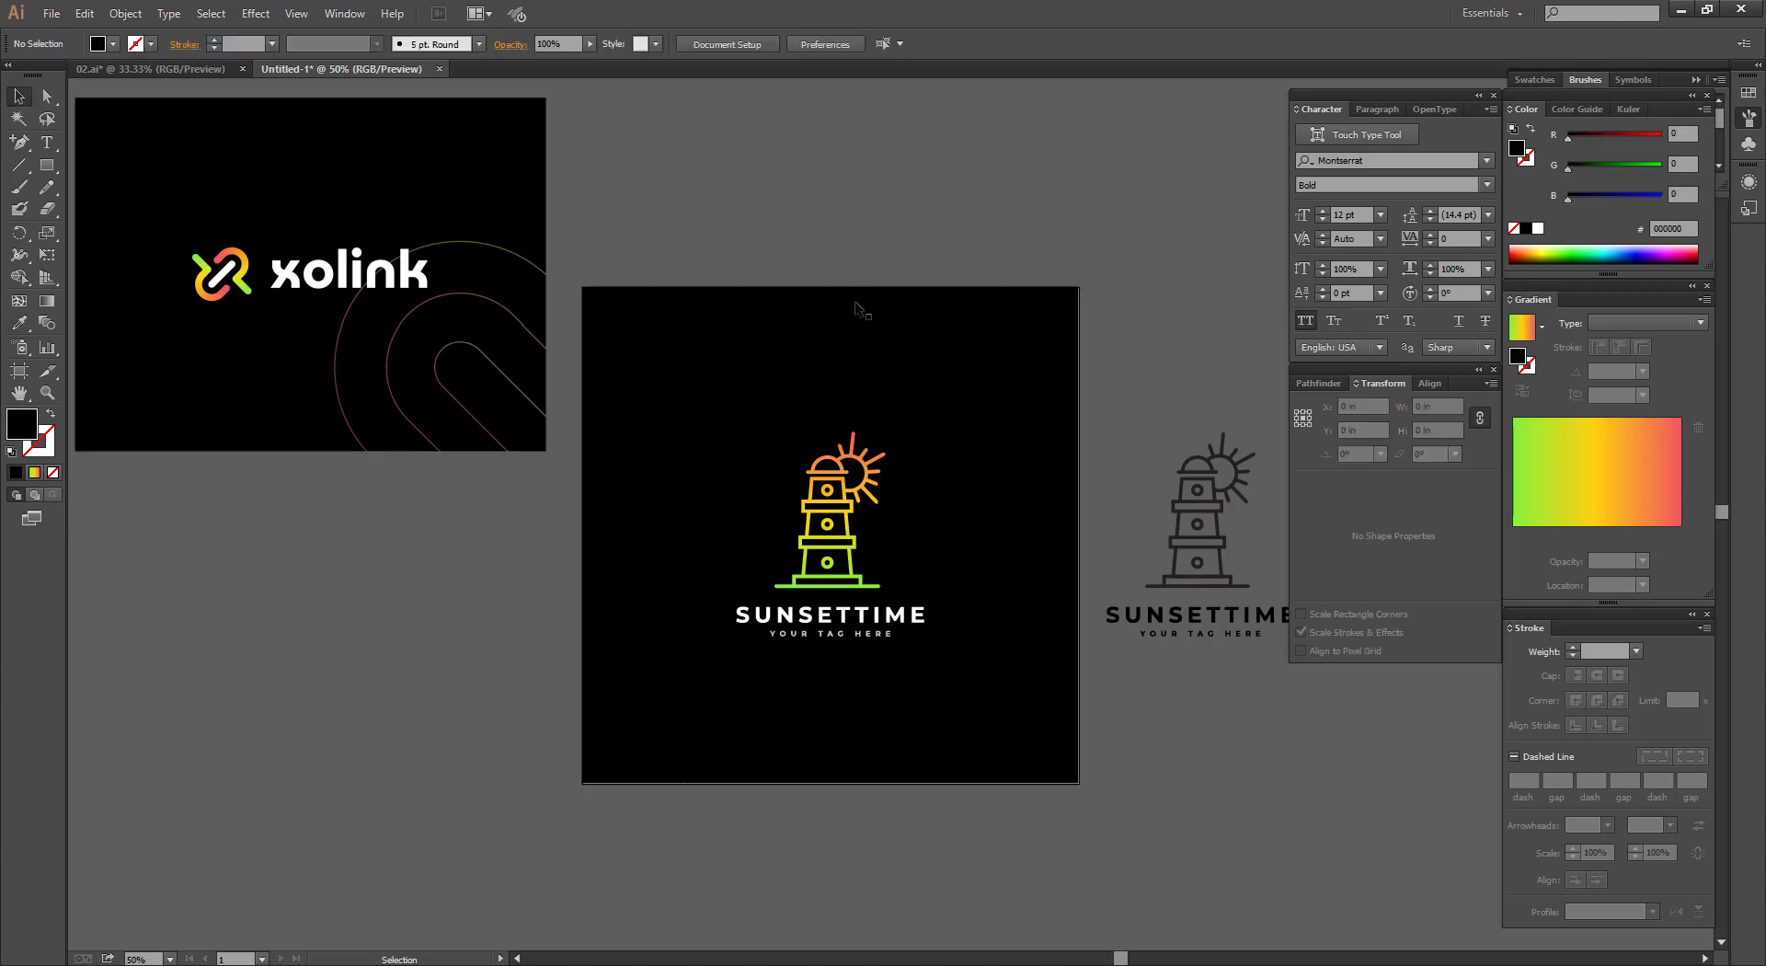
left_click(848, 441)
left_click(851, 453)
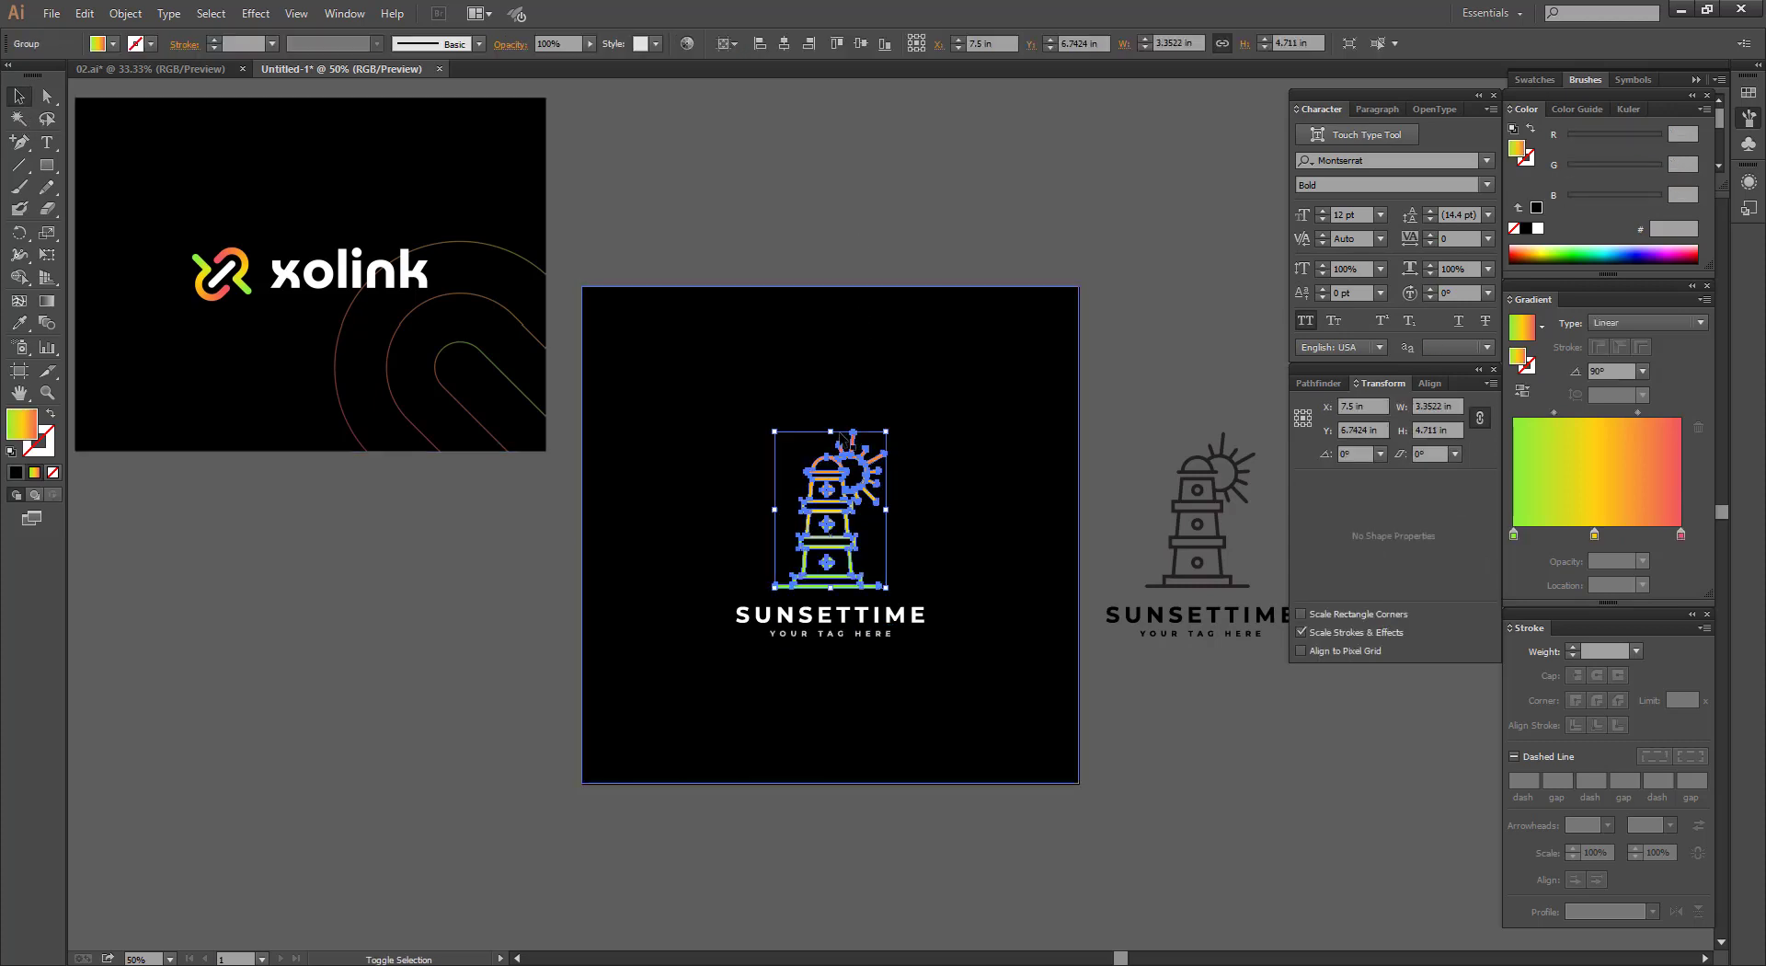
left_click(800, 351)
key("ctrl+2")
left_click_drag(675, 401, 958, 754)
left_click(924, 681)
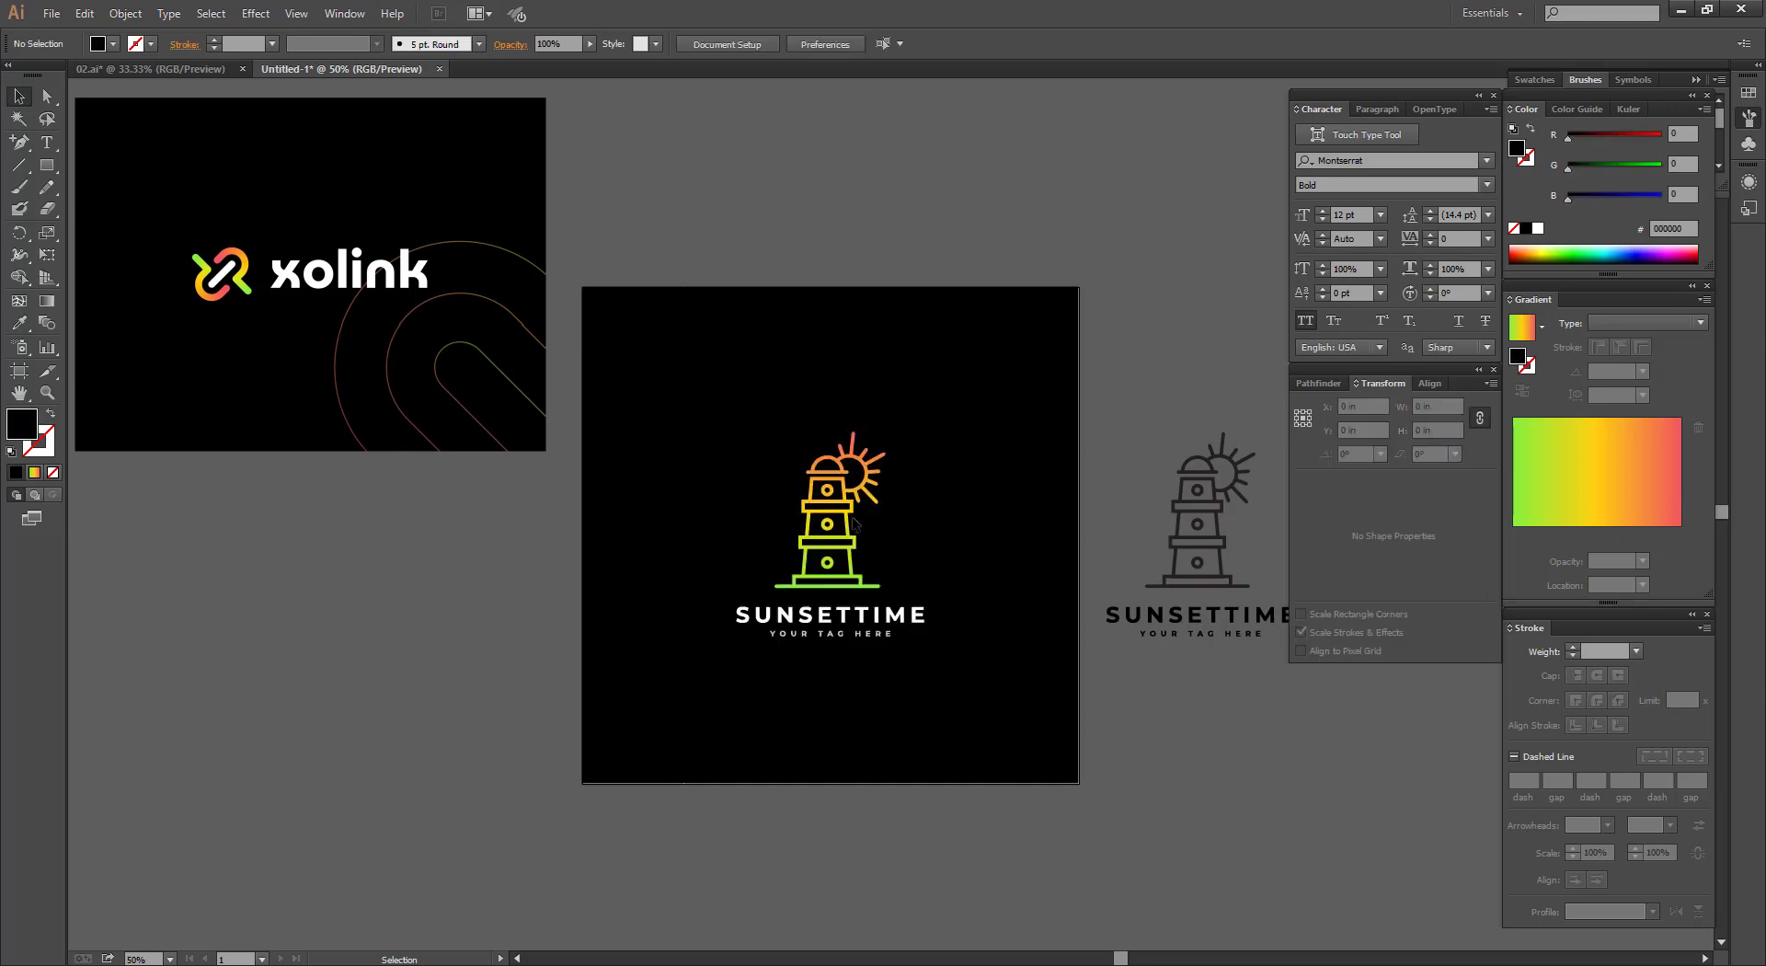
Duplicate the gradient lighthouse below the artboard's right side, and group and horizontally centre the full logo on the artboard.
left_click_drag(861, 498, 1208, 826)
left_click_drag(694, 421, 973, 694)
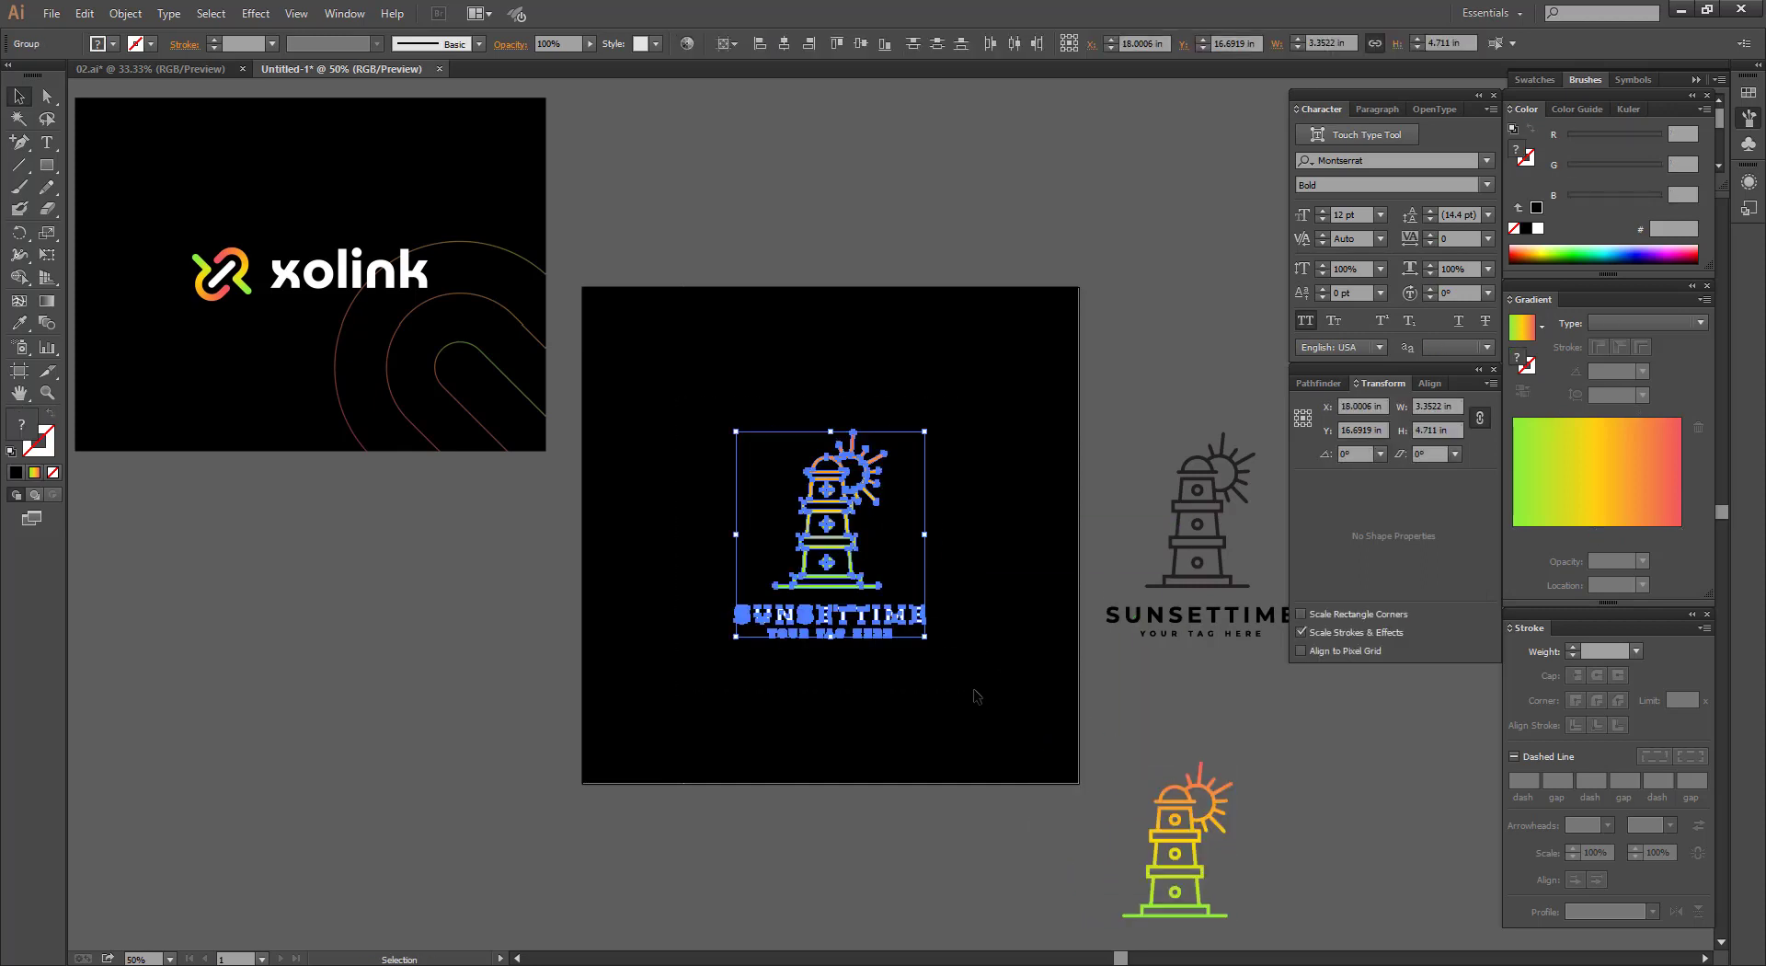
left_click(782, 46)
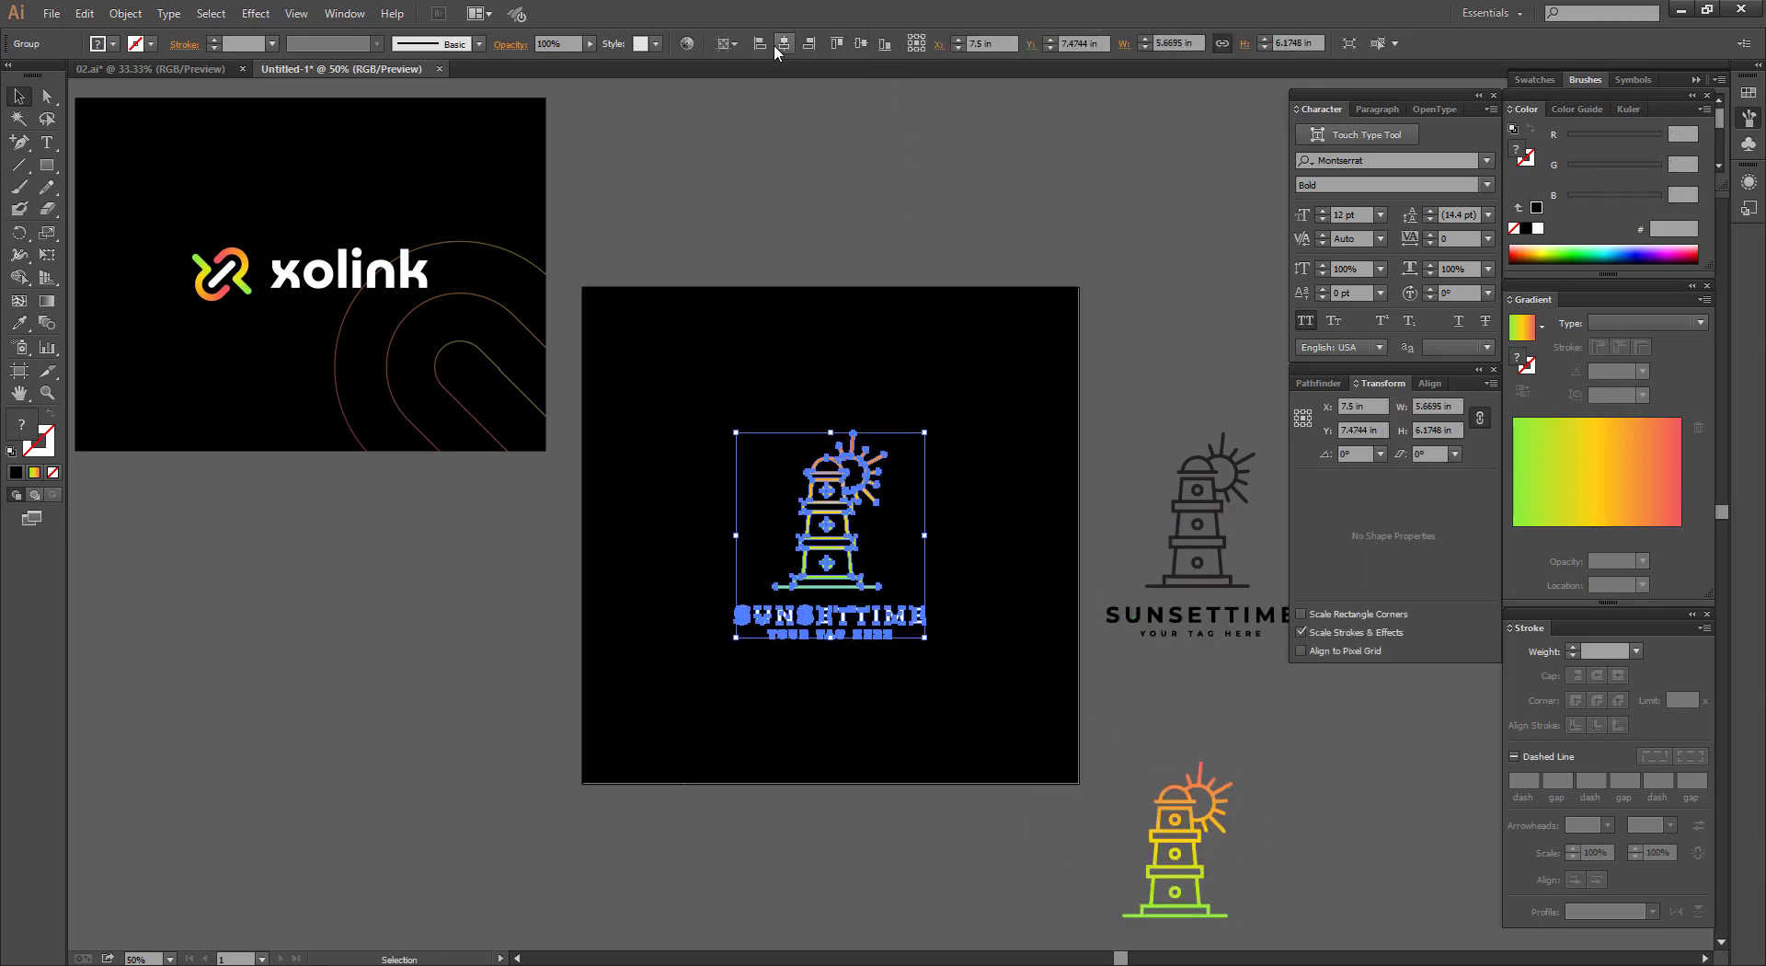
left_click(897, 155)
Enlarge the duplicate lighthouse to about 11.53 × 16.21 in across the artboard's right edge and set its opacity to 20%.
left_click_drag(1180, 763, 1018, 242)
left_click_drag(1024, 337, 1036, 350)
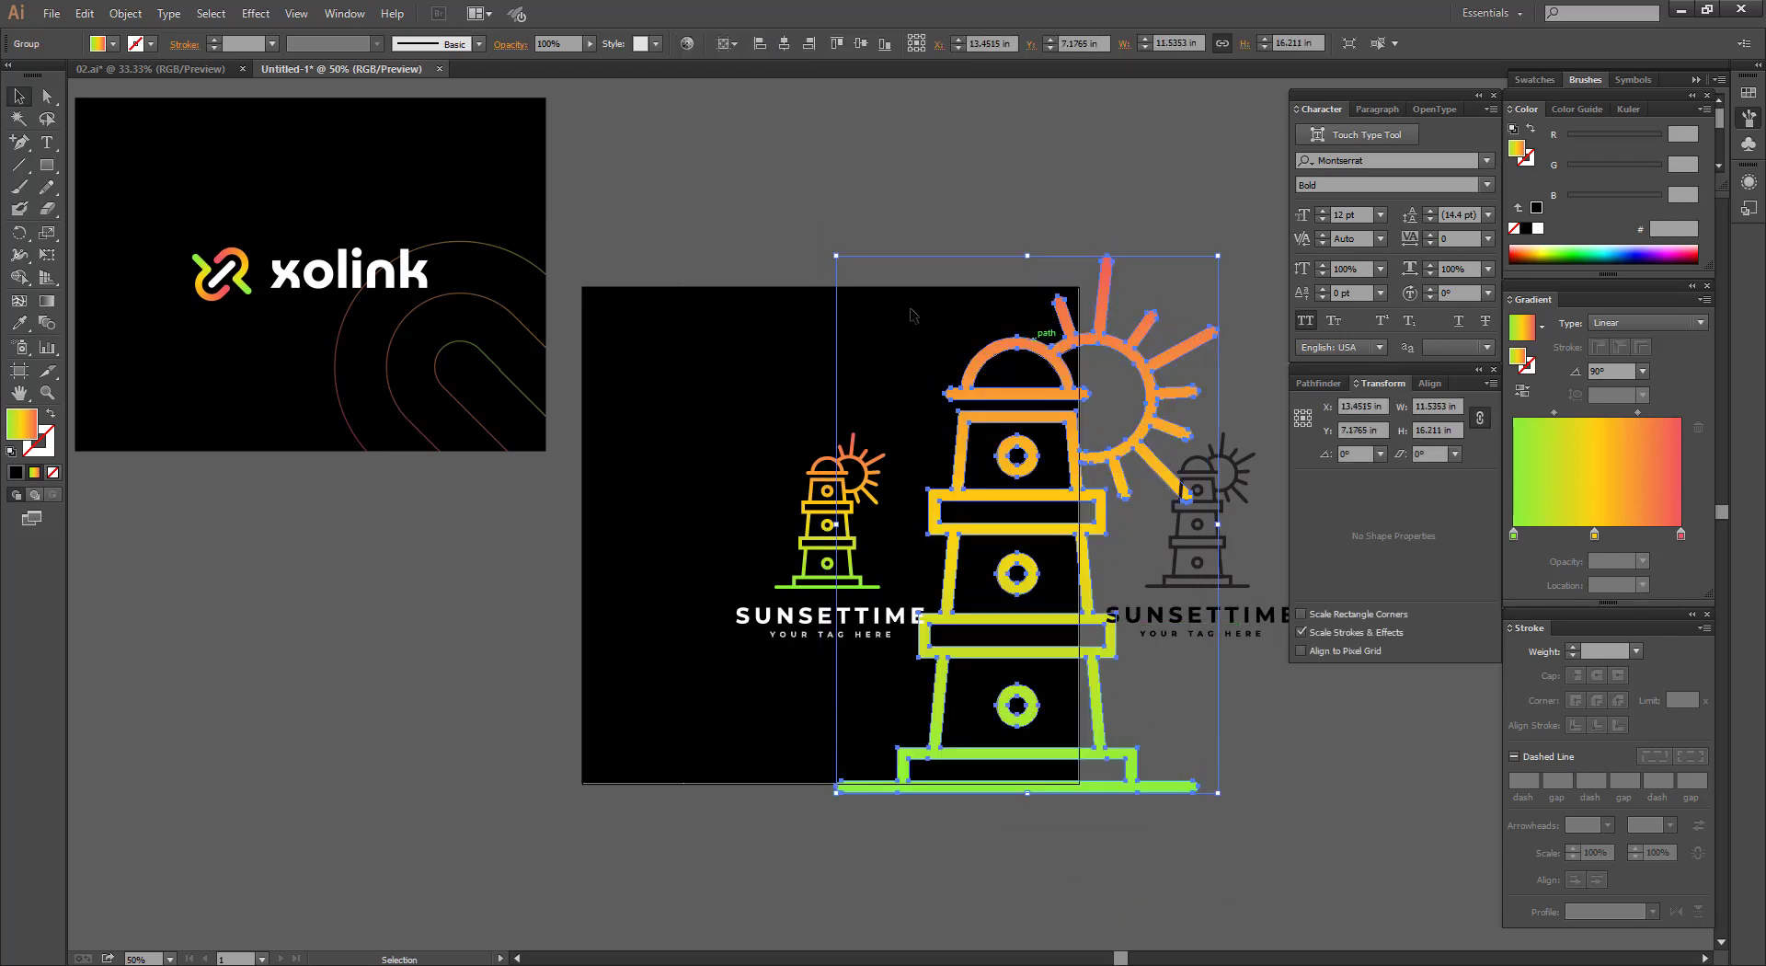
left_click(569, 40)
type("20")
key("Return")
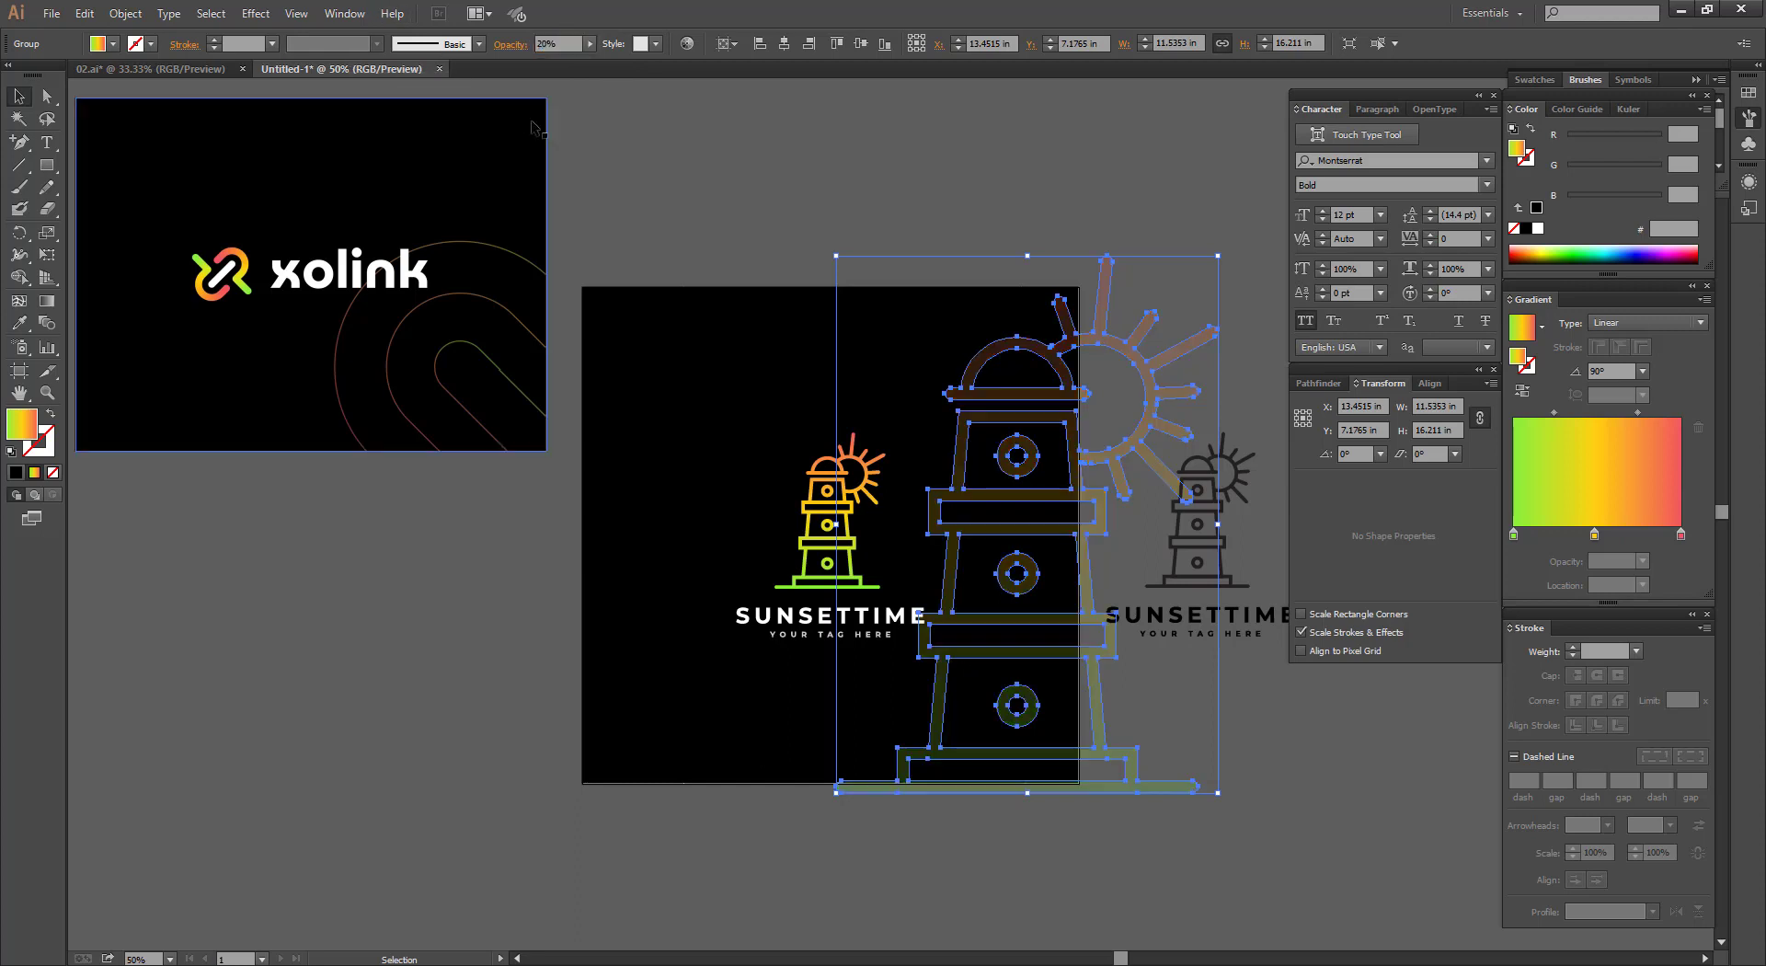
left_click(799, 173)
left_click(1070, 407)
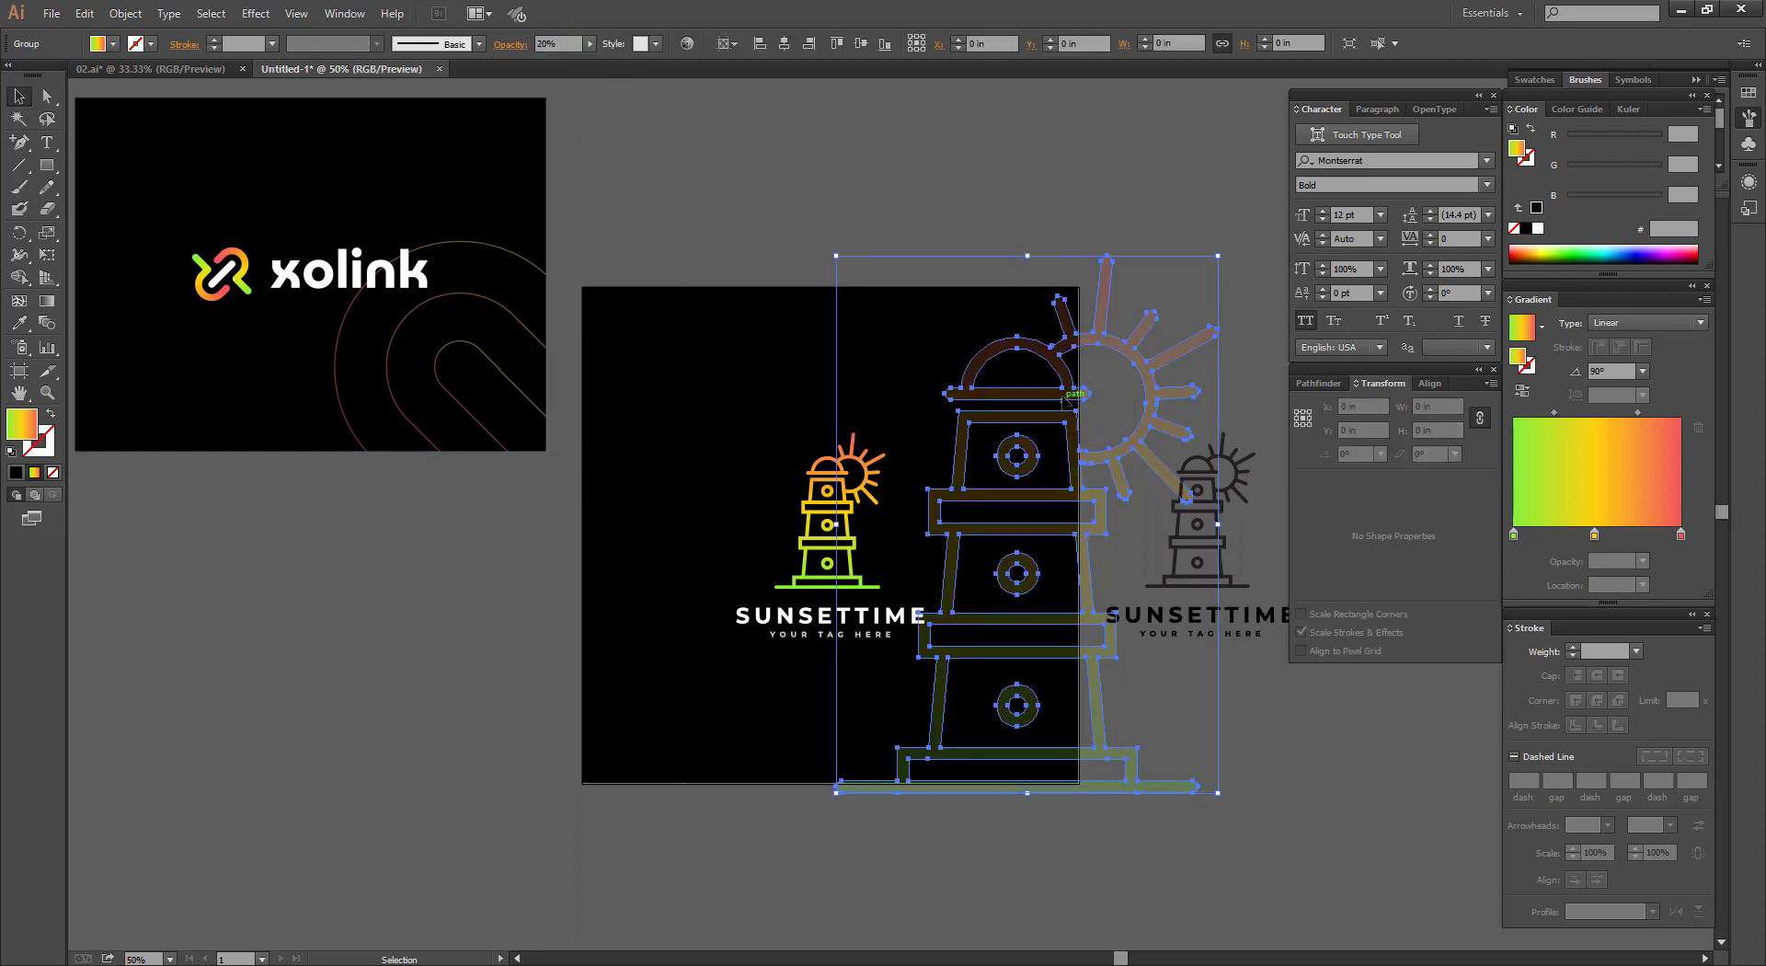
Set the large lighthouse's opacity to 10%.
left_click(556, 43)
type("10")
key("Return")
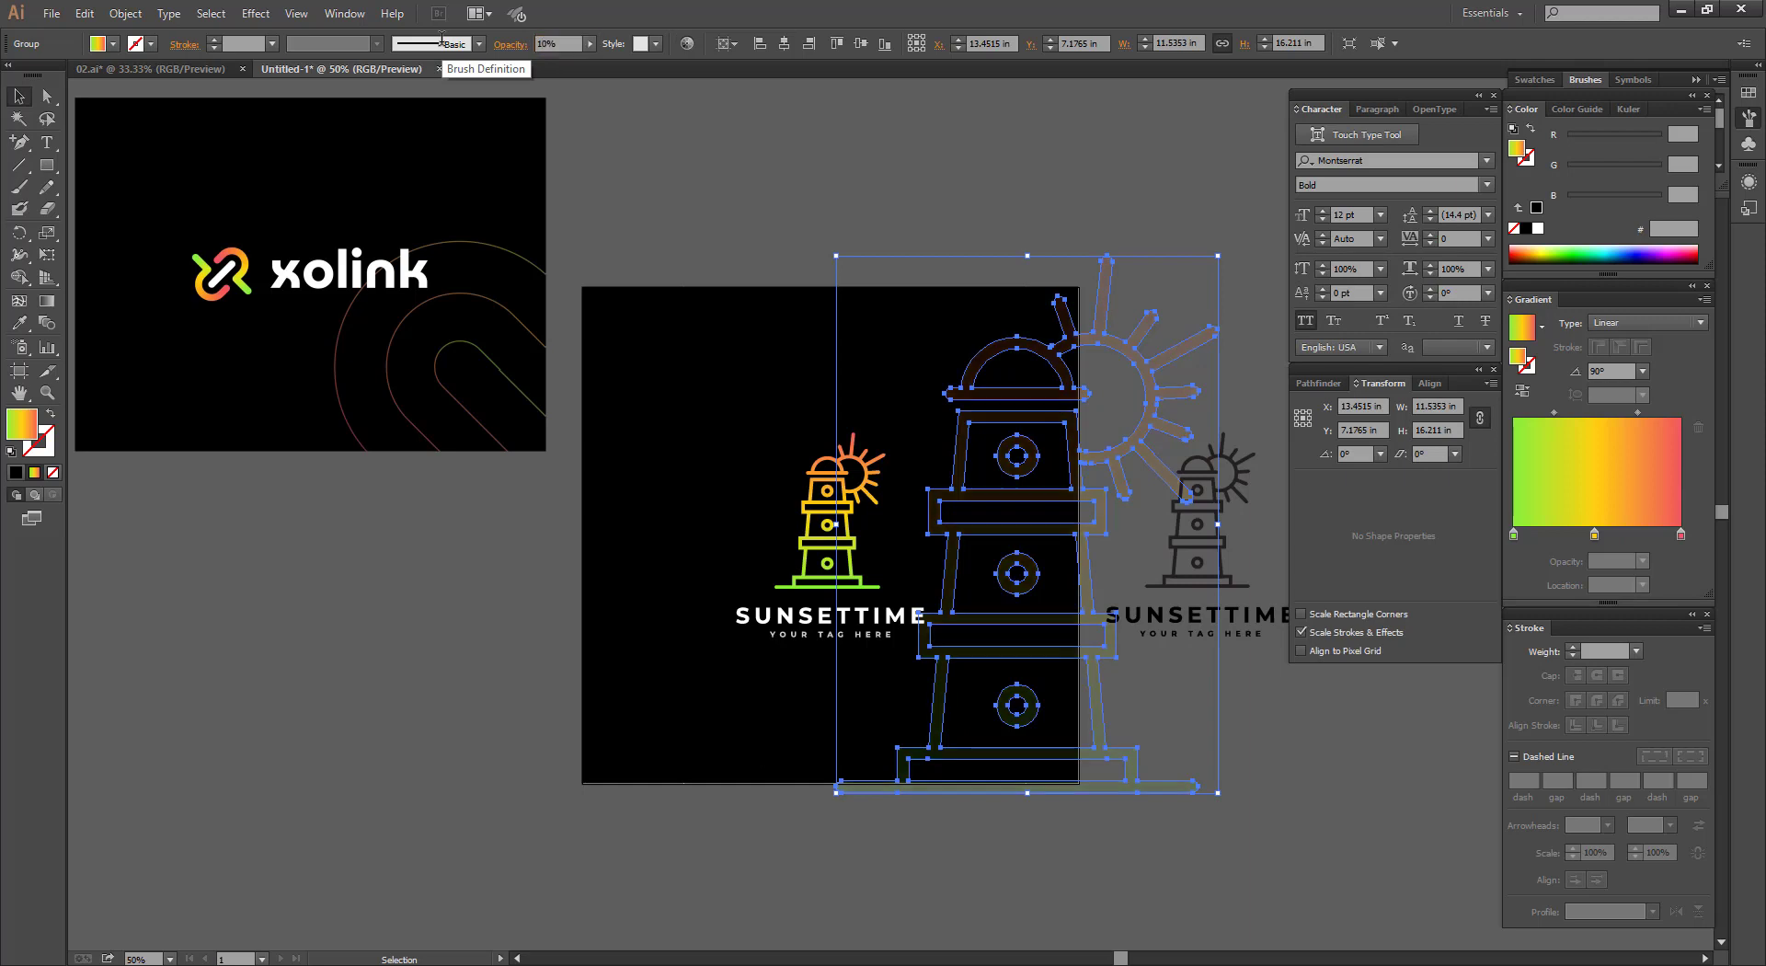
left_click(719, 125)
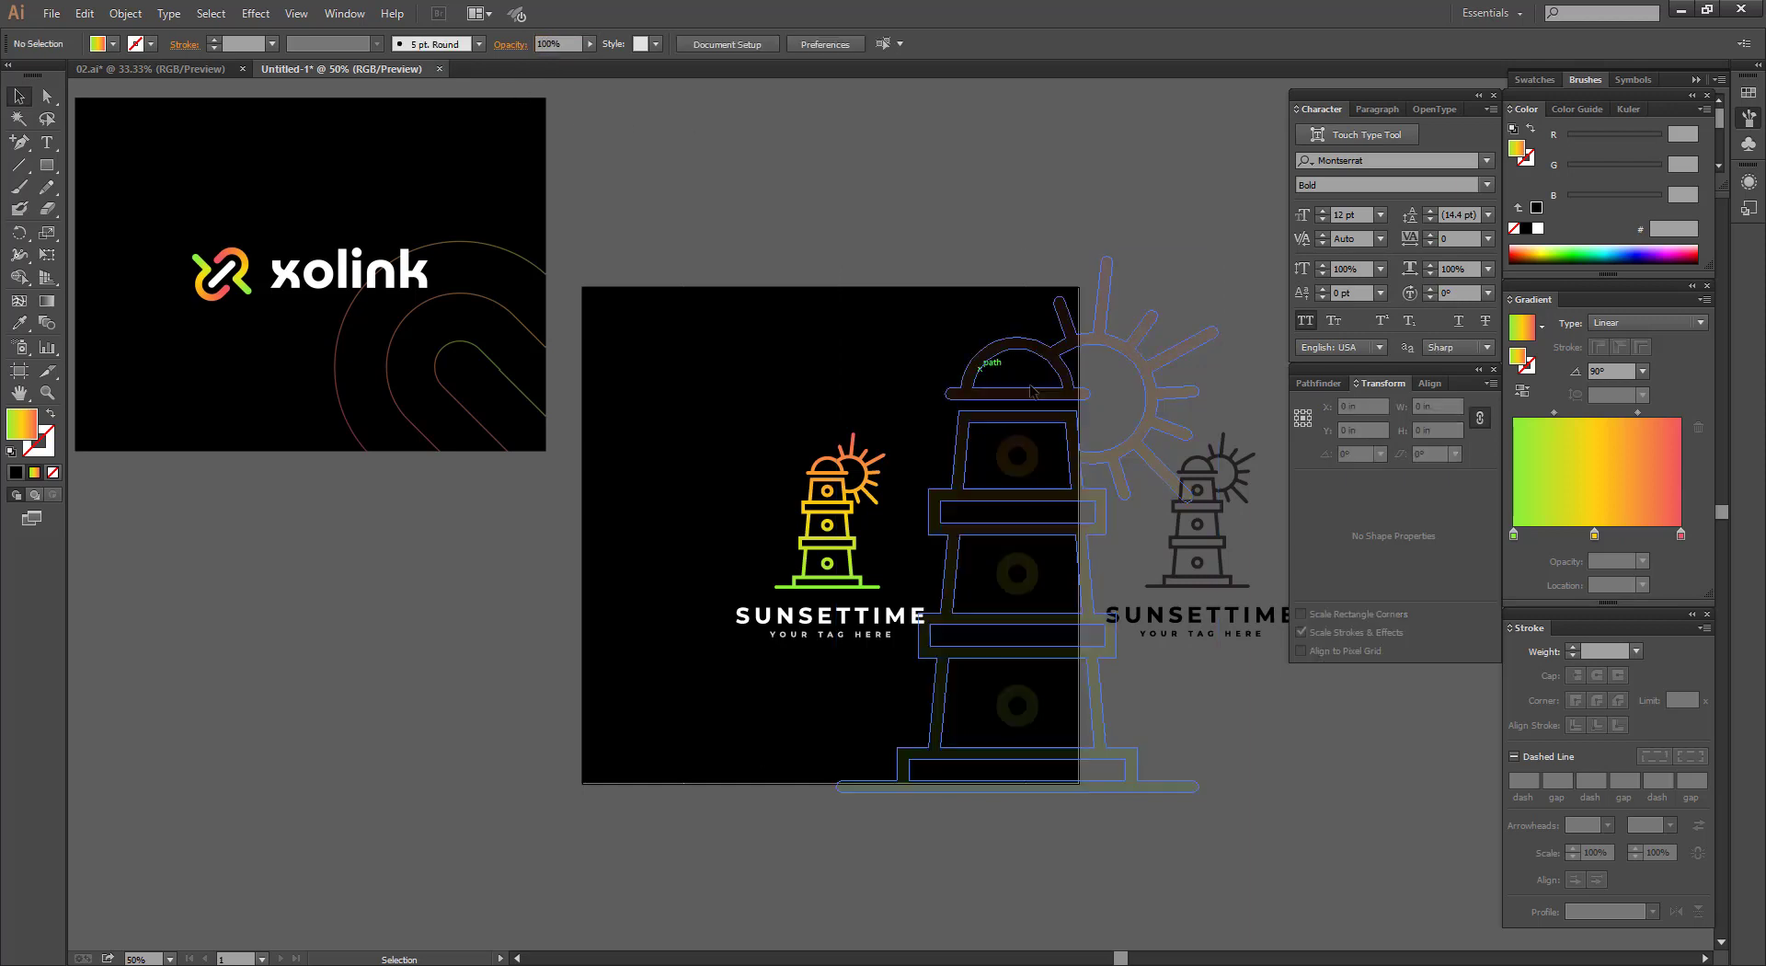
Unlock the black background rectangle, paste a copy of it in place and bring the copy to the front.
left_click_drag(778, 185, 856, 327)
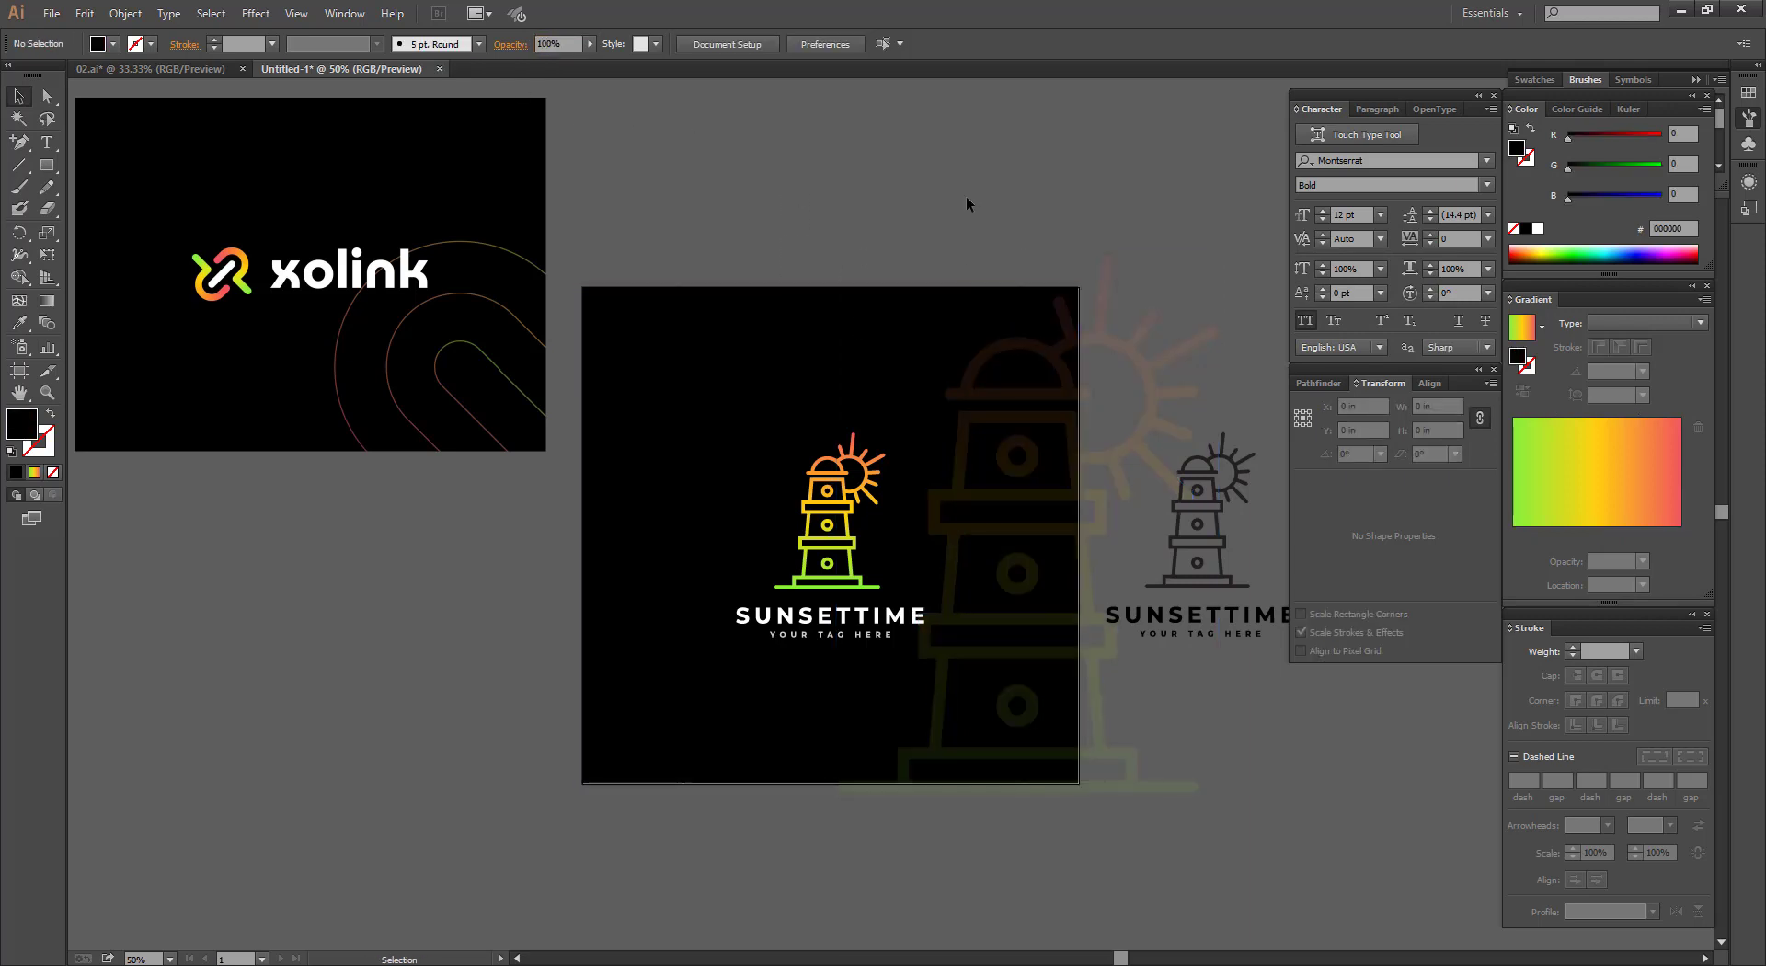
left_click_drag(967, 204, 1074, 397)
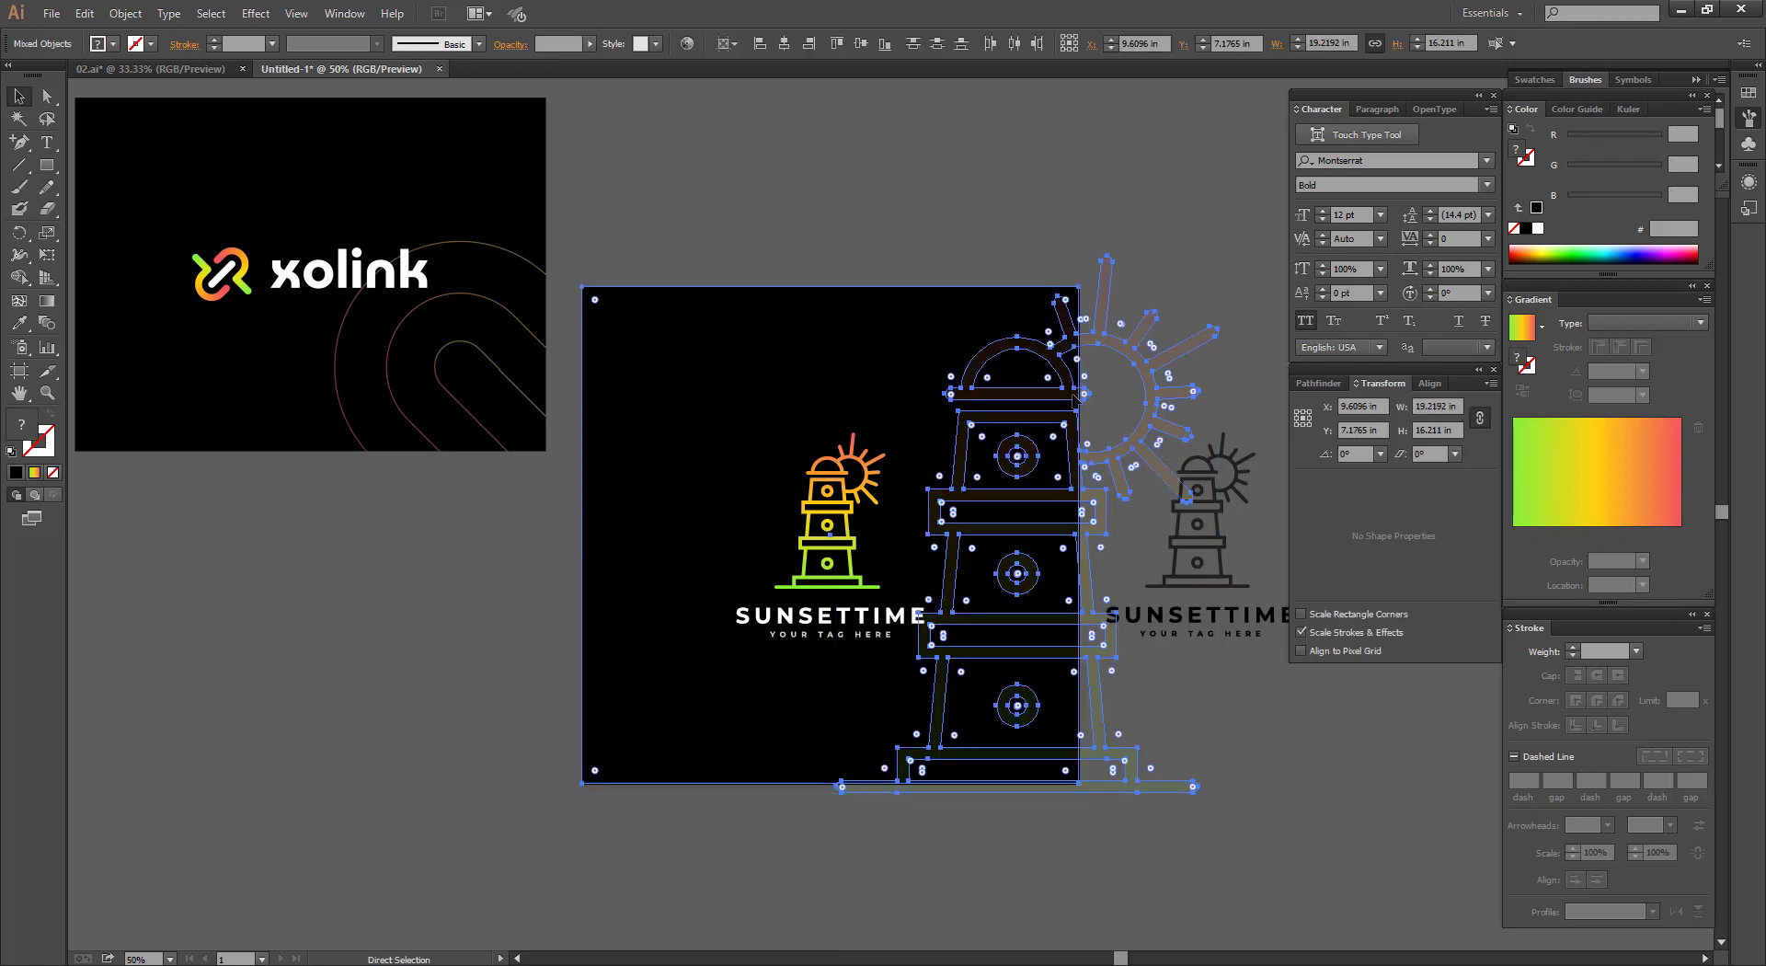
left_click(1028, 223)
left_click_drag(1029, 223, 898, 227)
left_click(756, 328)
key("ctrl+c")
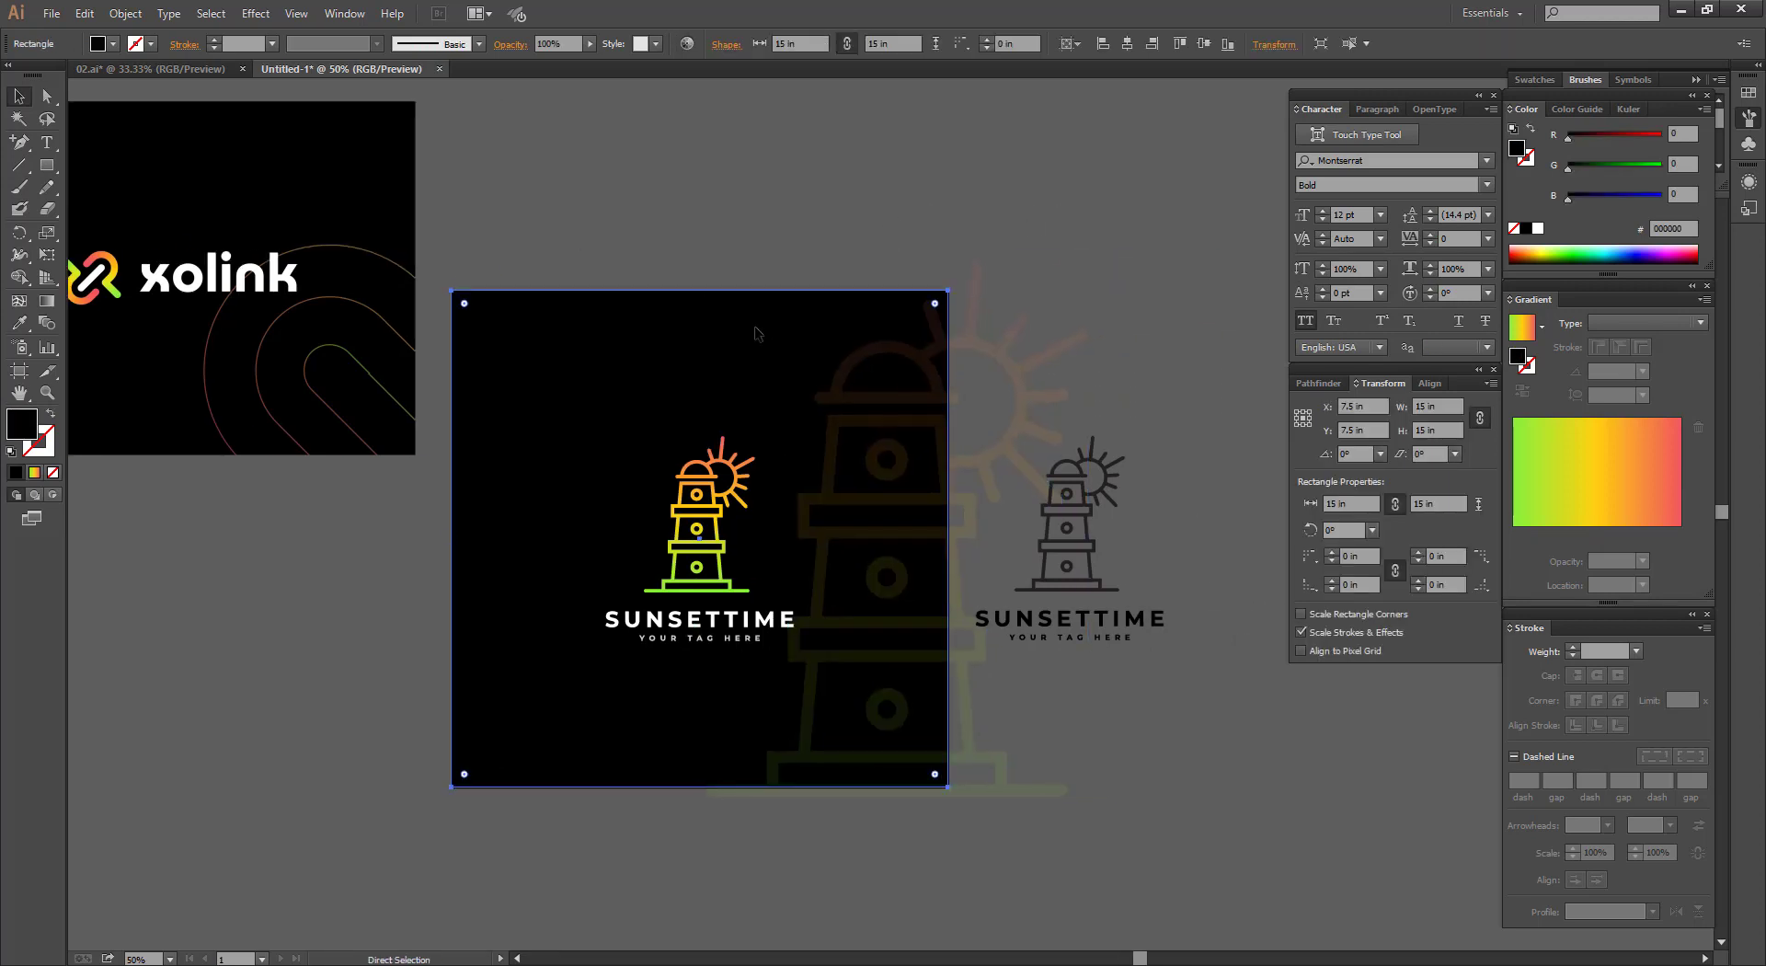
key("ctrl+f")
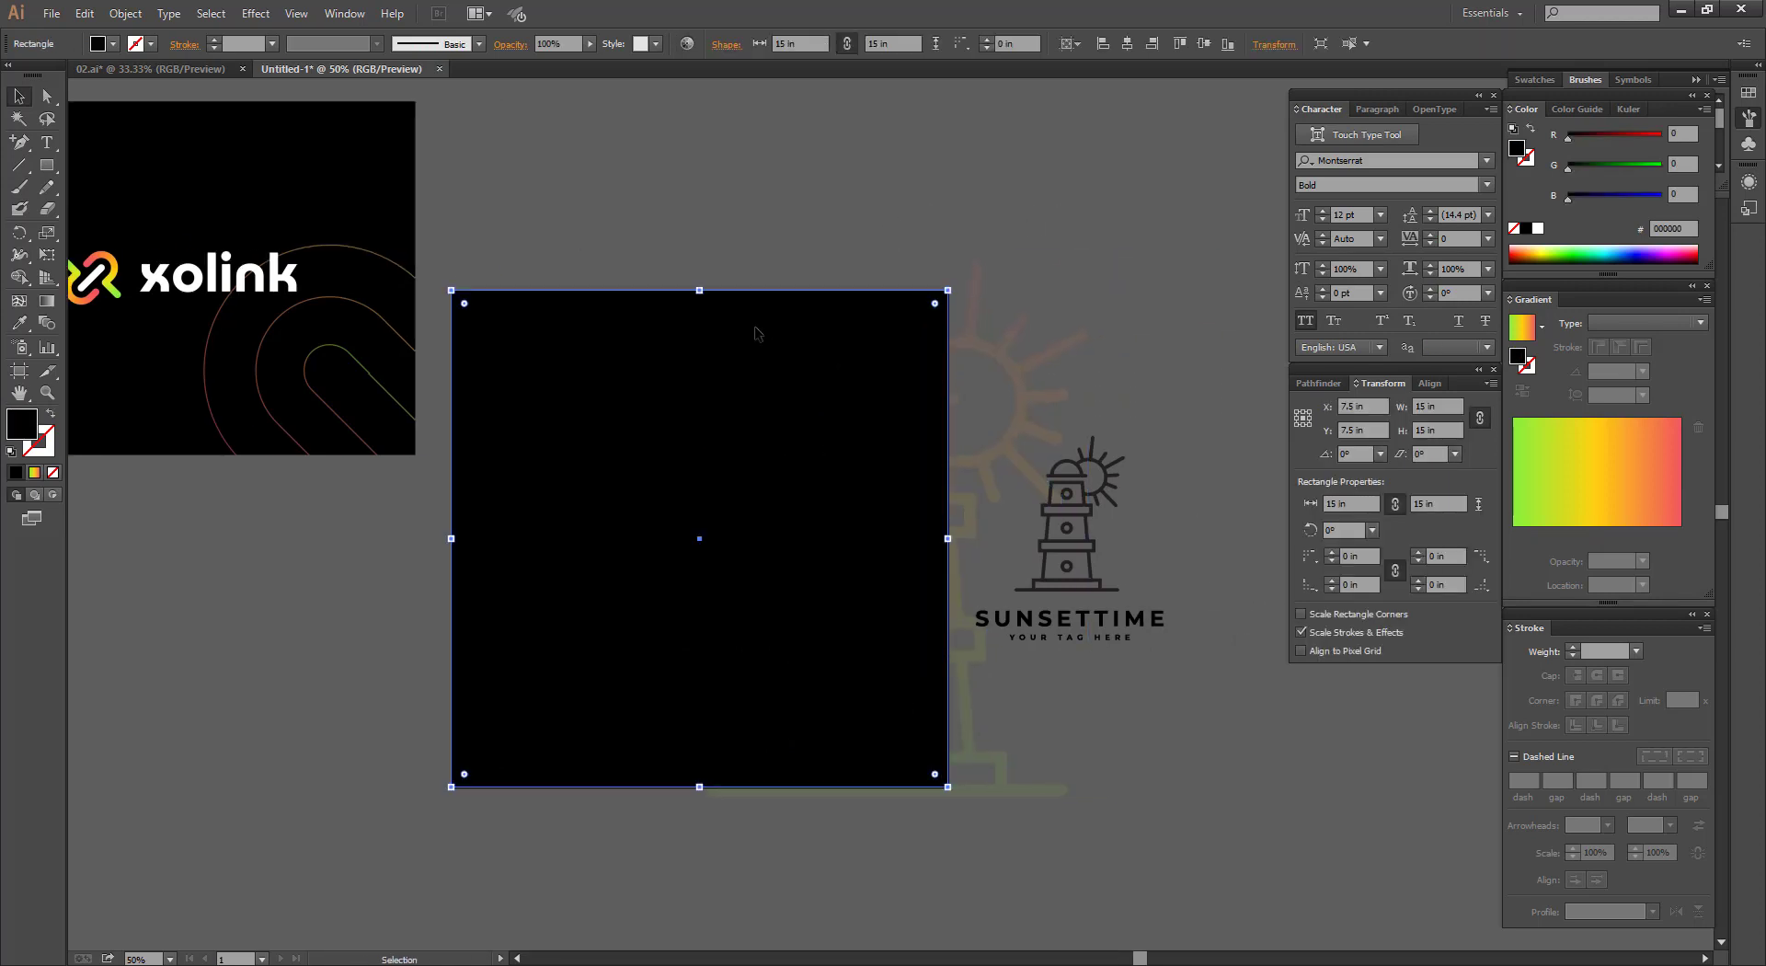
Make a clipping mask from the front rectangle to crop the logo, background and large lighthouse to the square.
left_click_drag(489, 172, 960, 876)
right_click(955, 690)
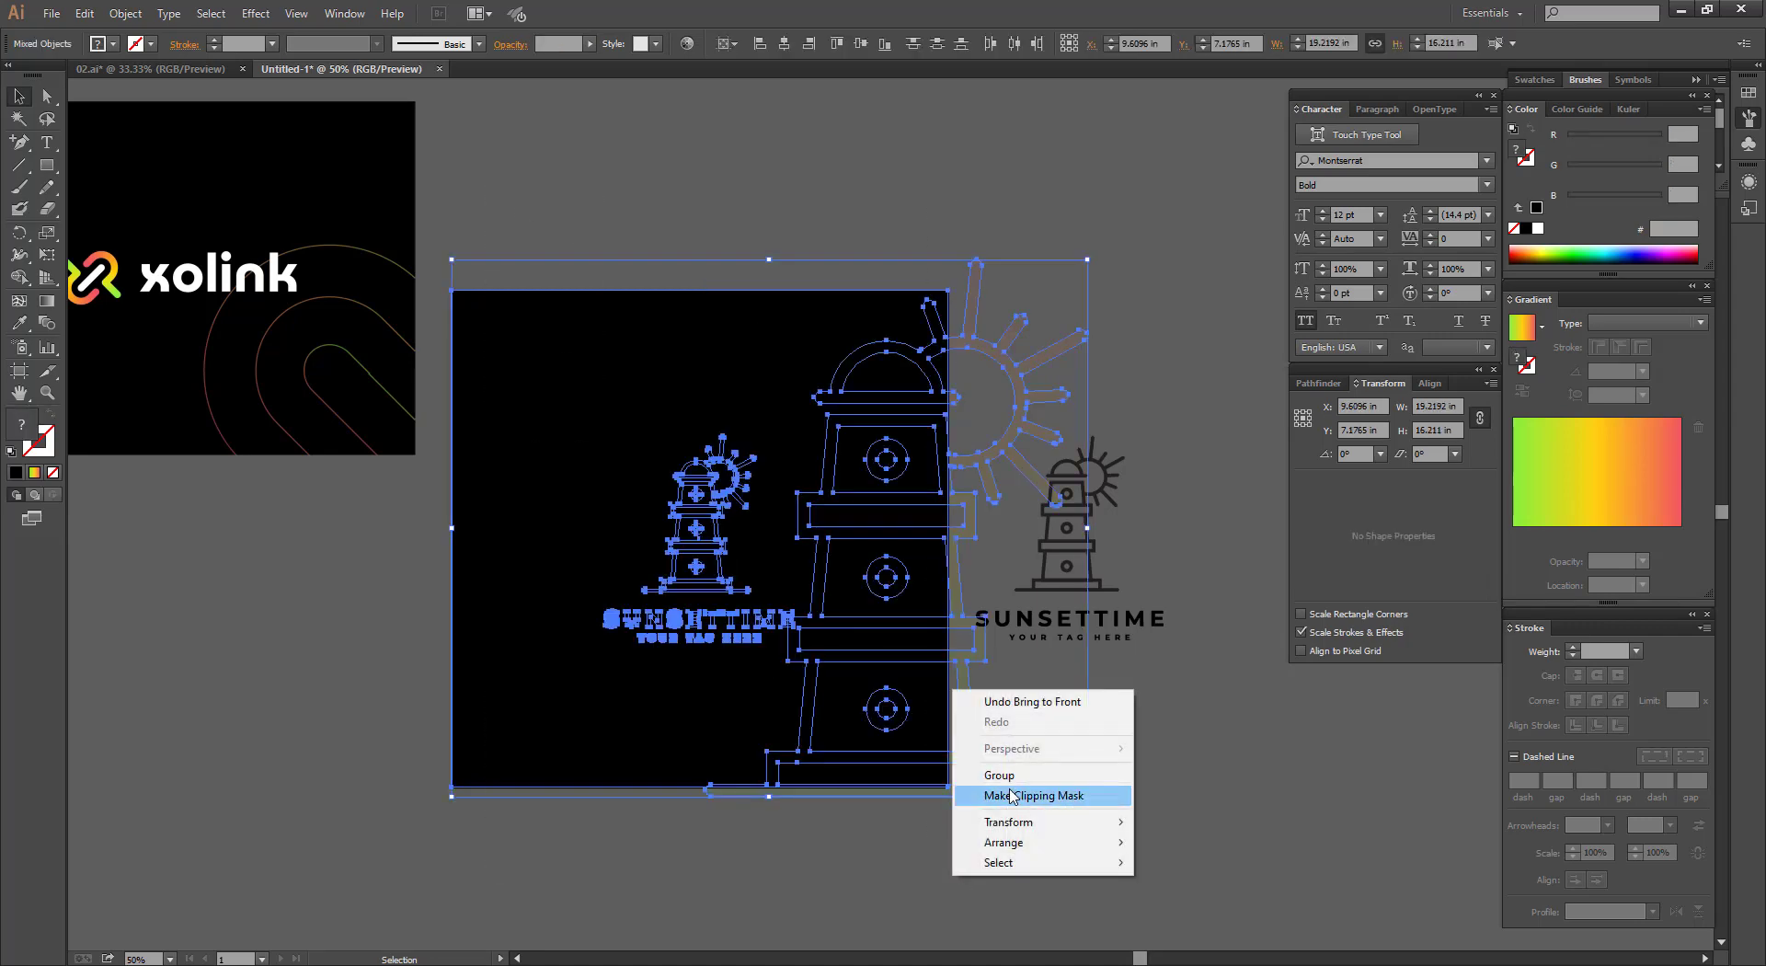
left_click(1048, 796)
left_click(1069, 769)
Start saving the document under a new name and create a desktop folder named Sunset logo.
key("ctrl+shift+s")
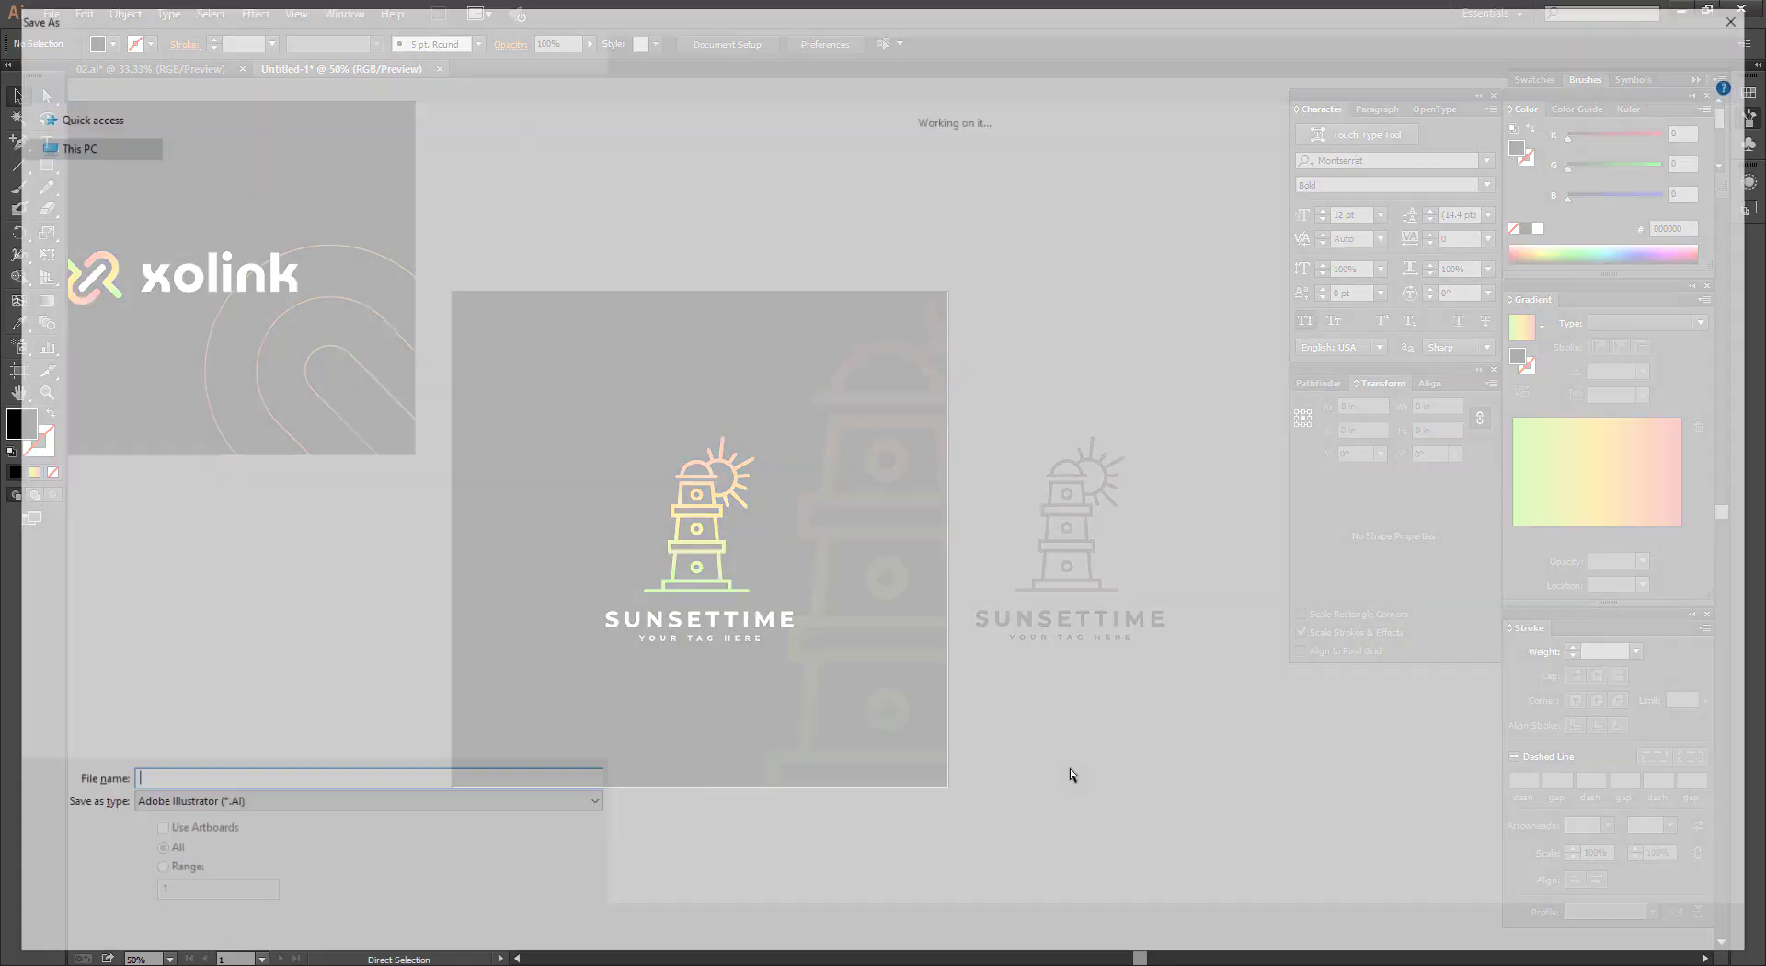
left_click(76, 142)
right_click(958, 564)
mouse_move(1040, 743)
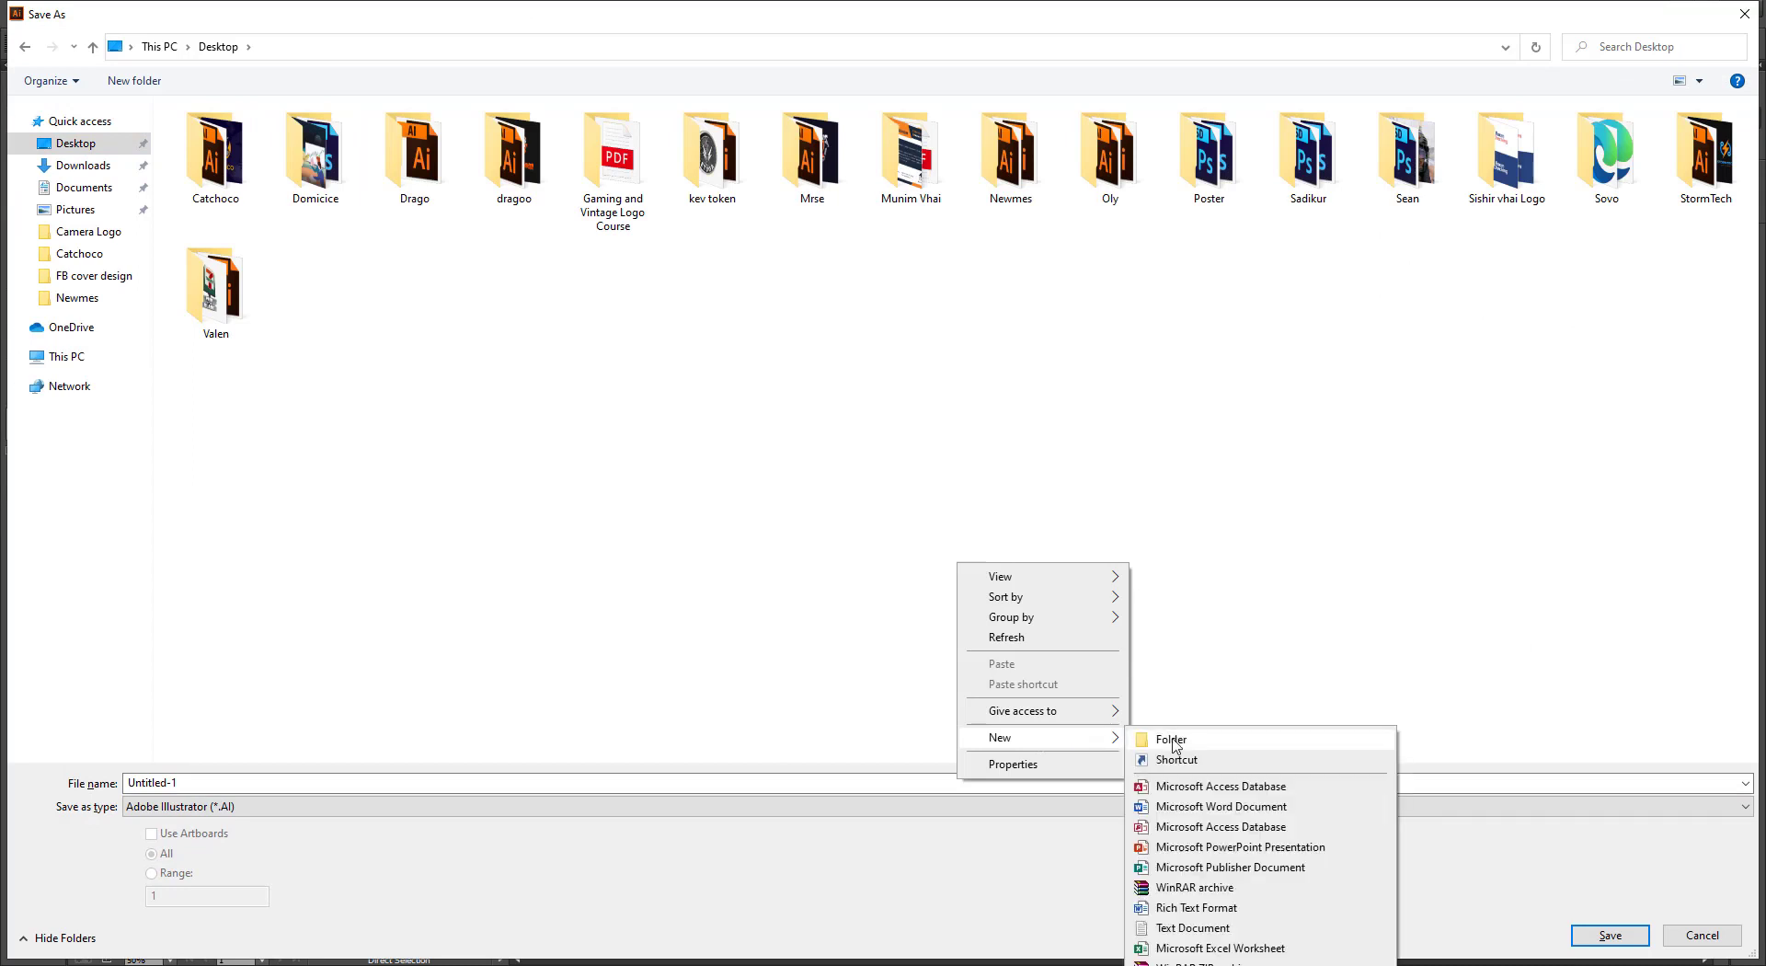
left_click(1172, 738)
type("Sunset")
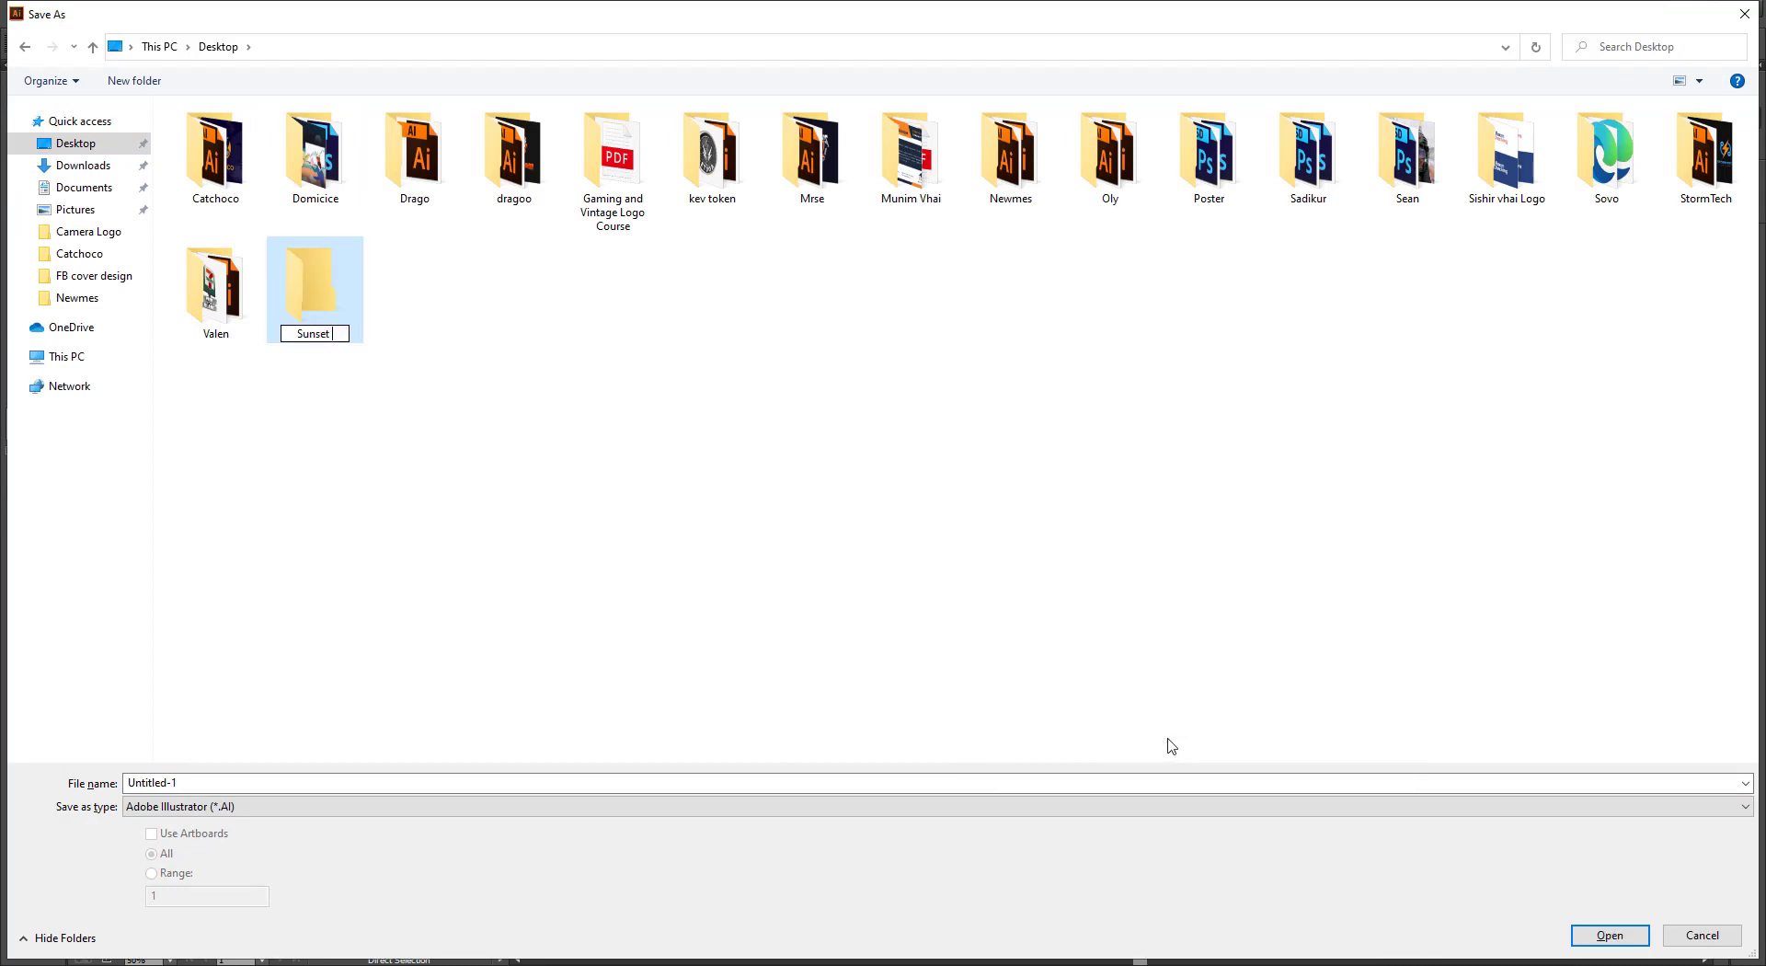
type(" logo")
key("Return")
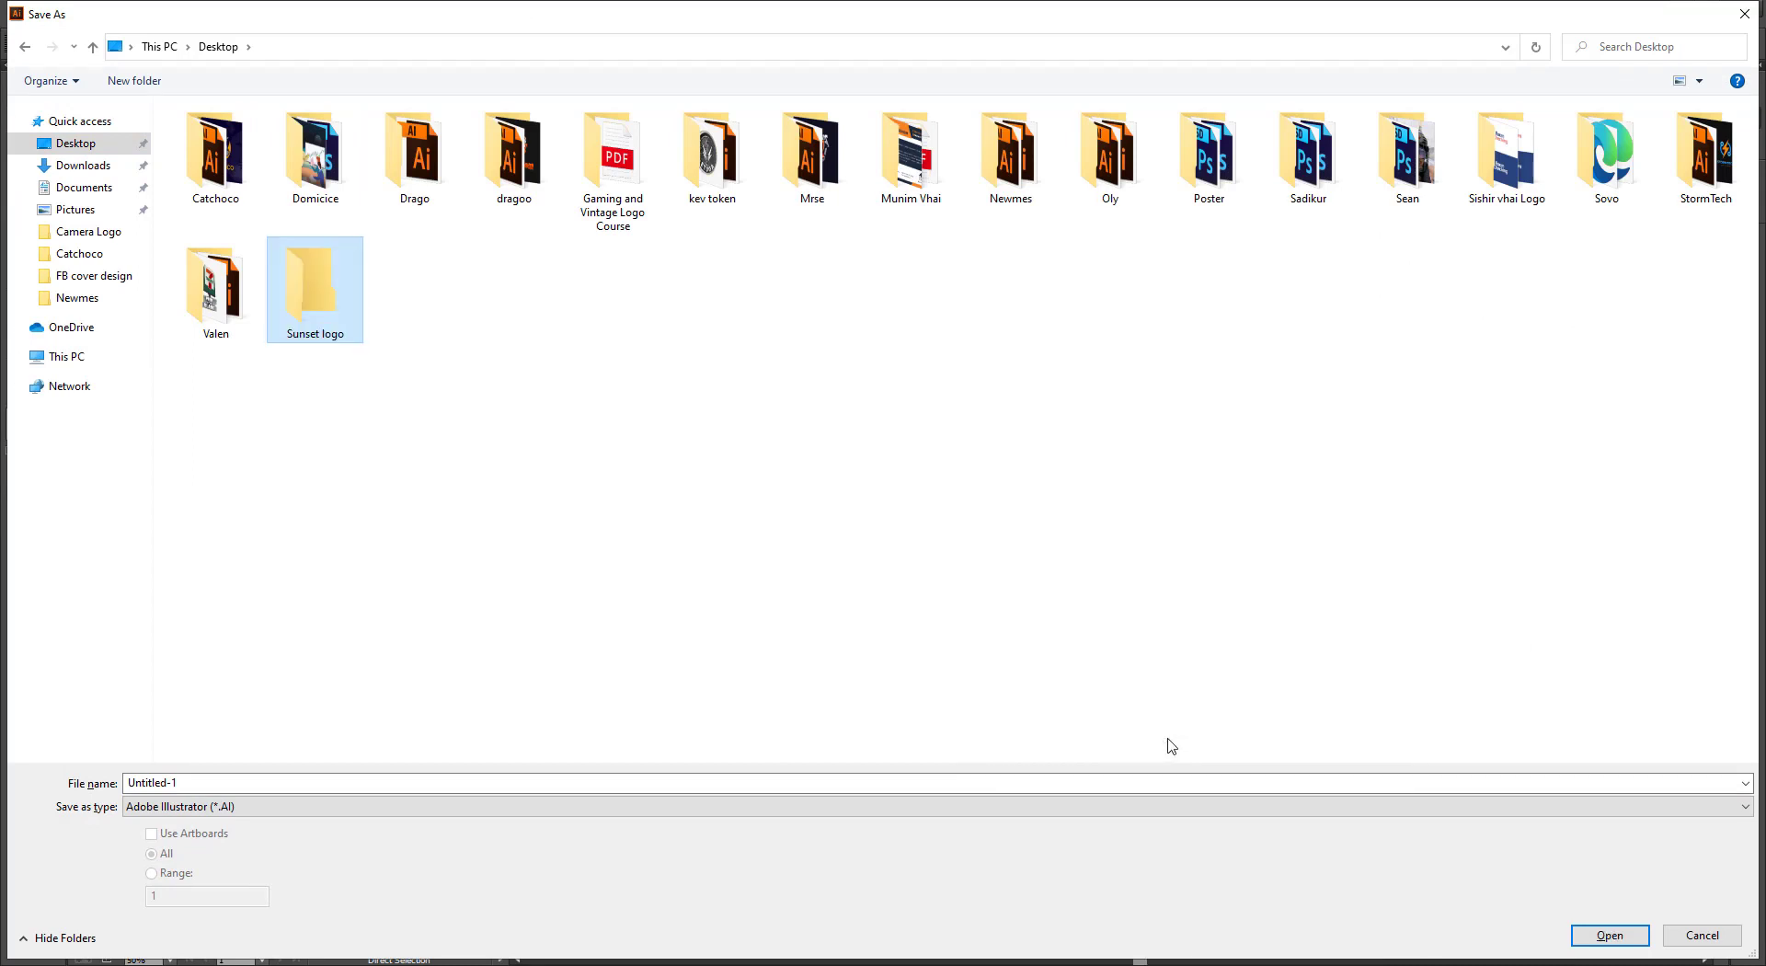
Save the document in the Sunset logo folder as an Adobe Illustrator file named 01.
key("Return")
double_click(1035, 787)
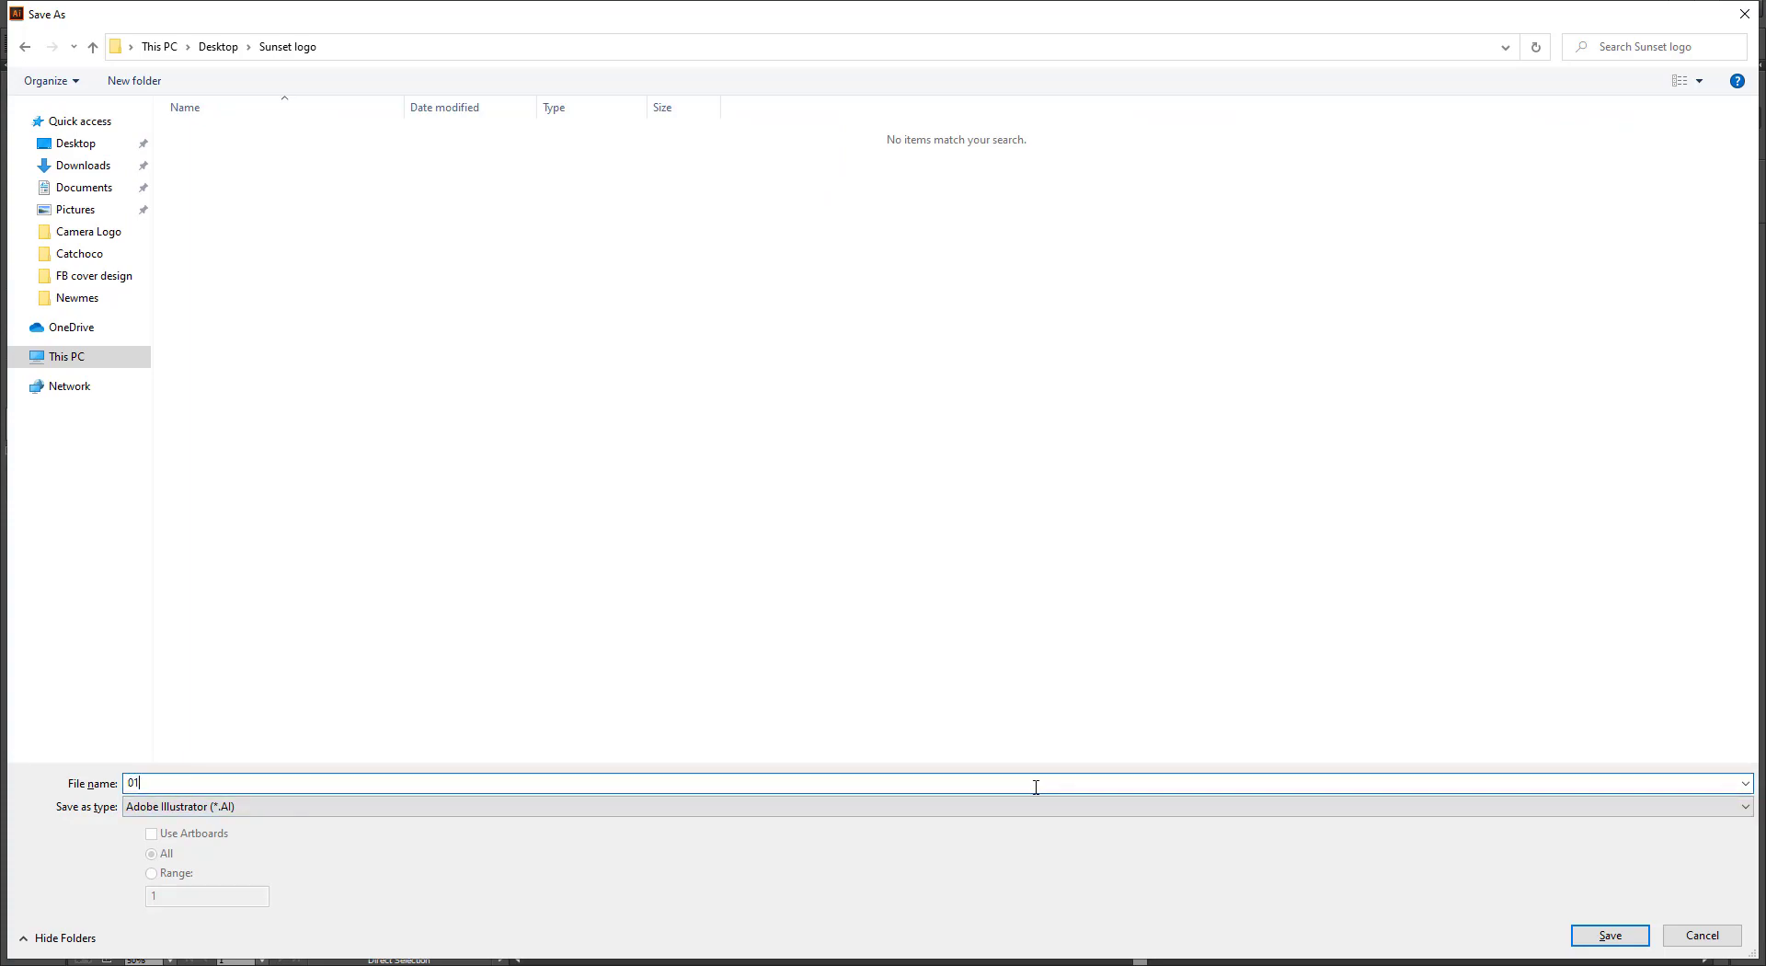
key("Return")
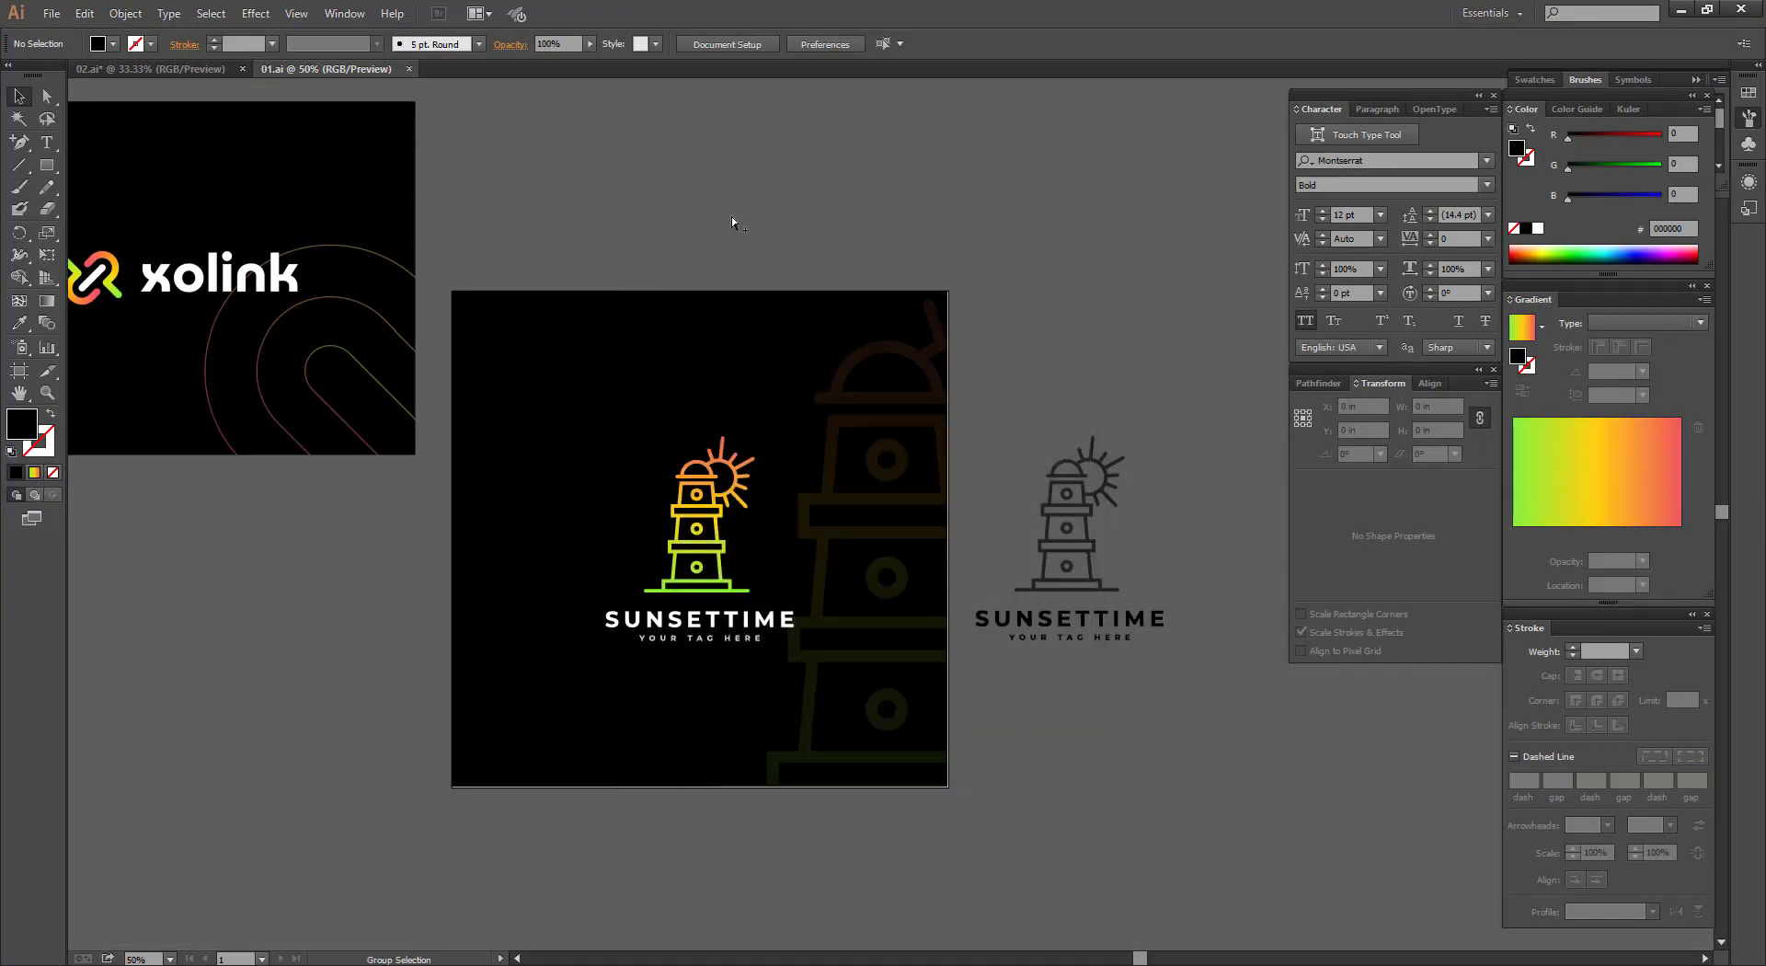
left_click_drag(590, 287, 1154, 805)
left_click_drag(867, 736, 1116, 749)
left_click_drag(643, 383, 802, 600)
left_click(923, 639, "ctrl+alt")
left_click(923, 639, "ctrl+alt")
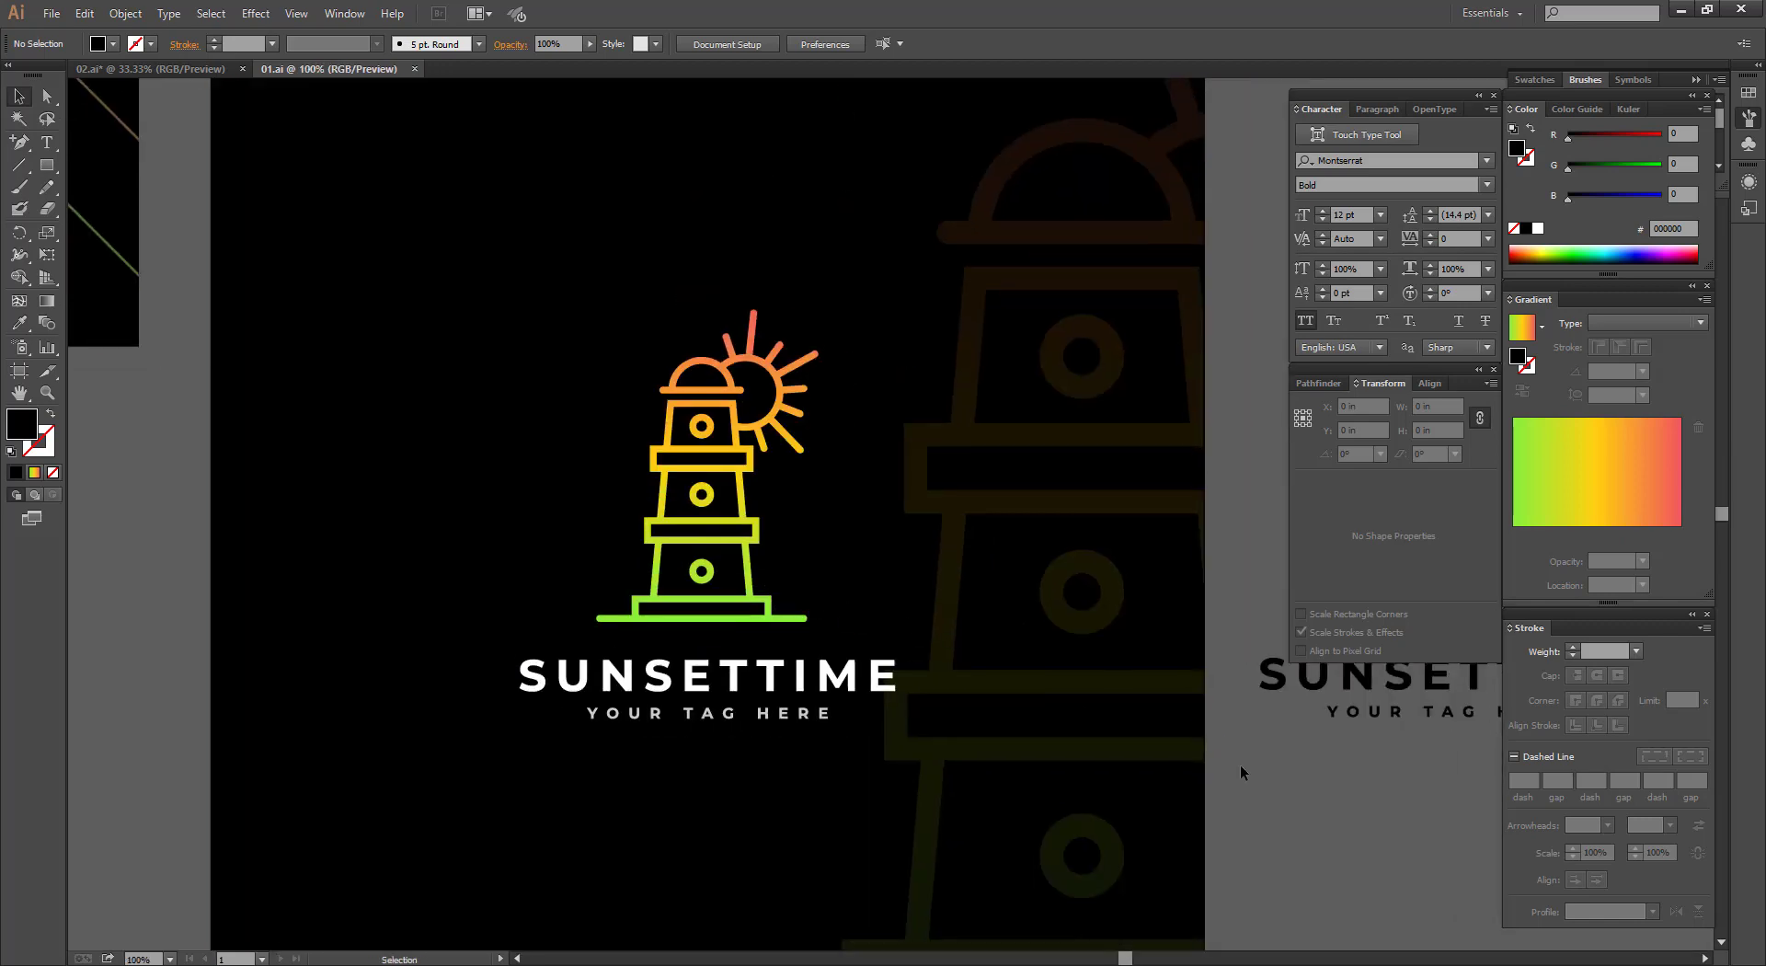